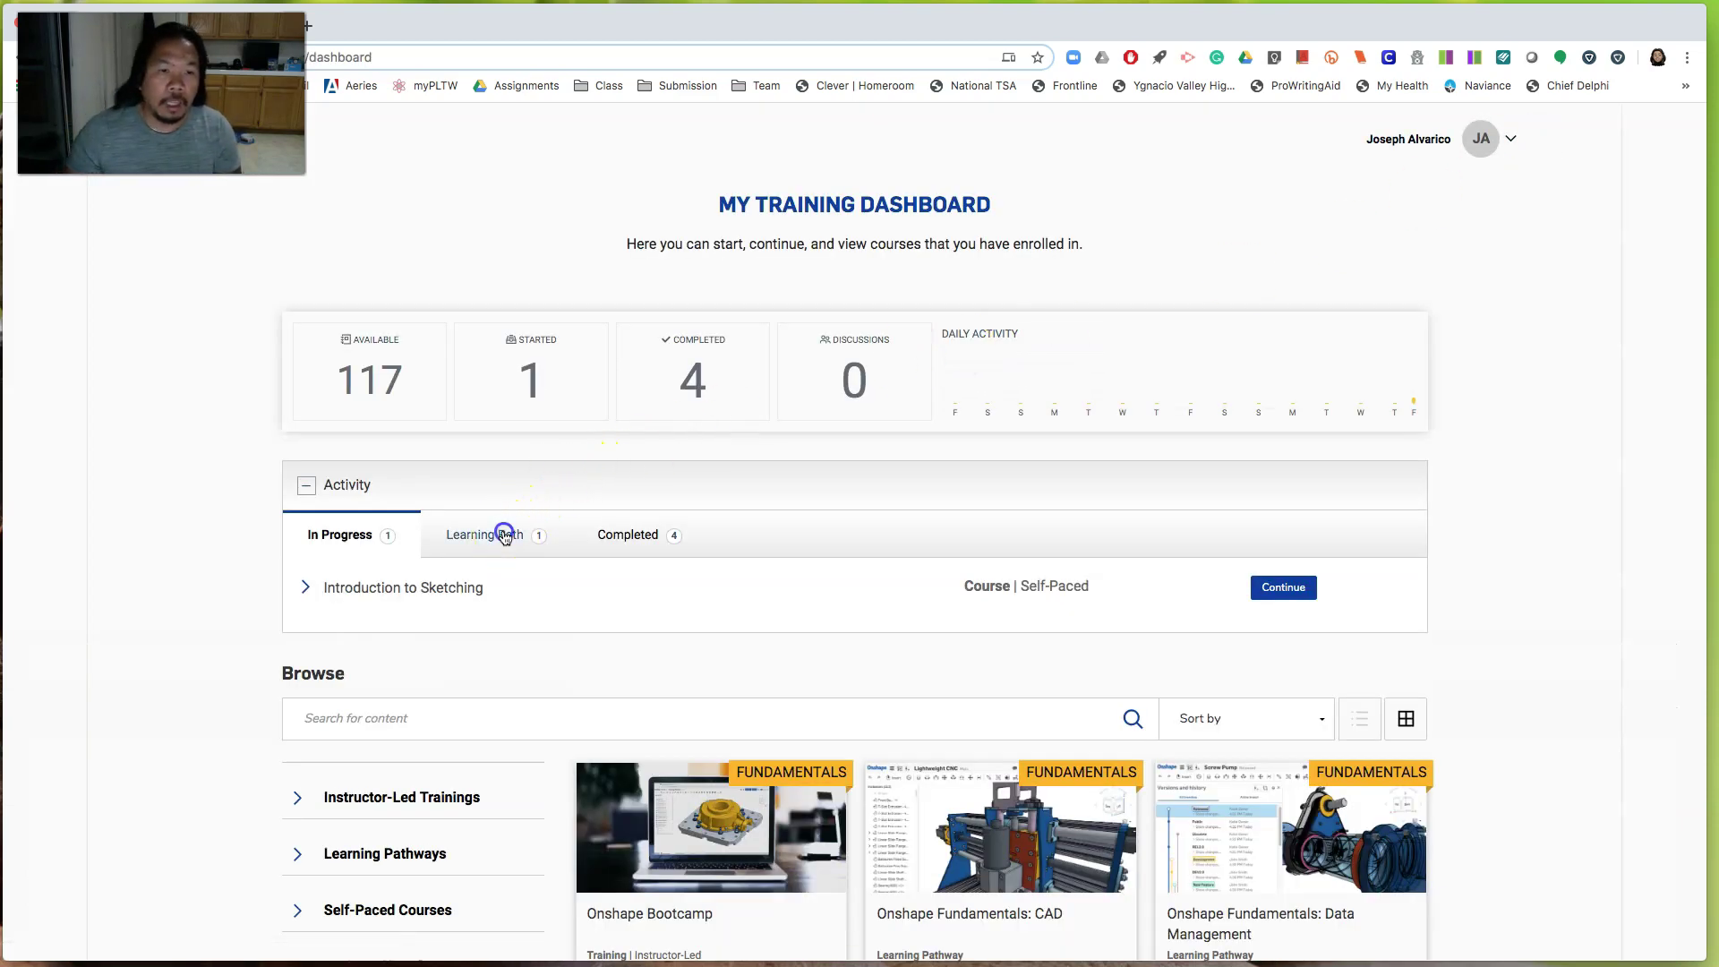
Step: Expand Introduction to CAD among the dashboard's learning paths and continue that learning path
click(498, 535)
scroll(779, 358, down, 1)
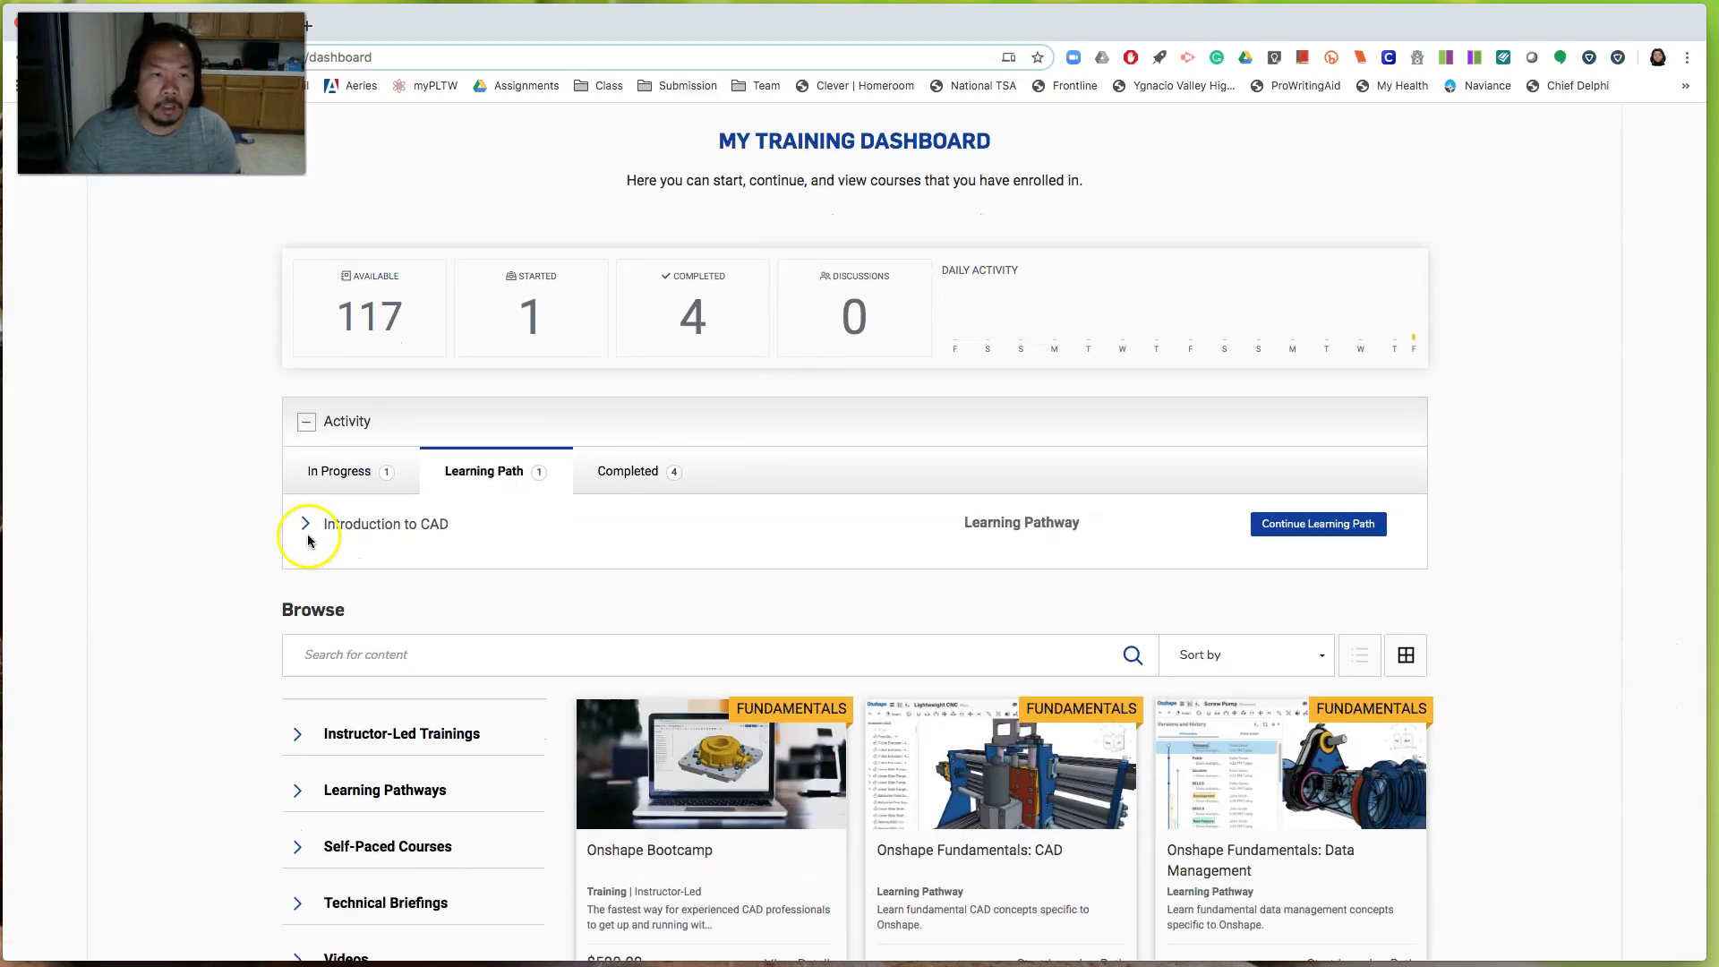
click(308, 528)
scroll(1232, 465, down, 2)
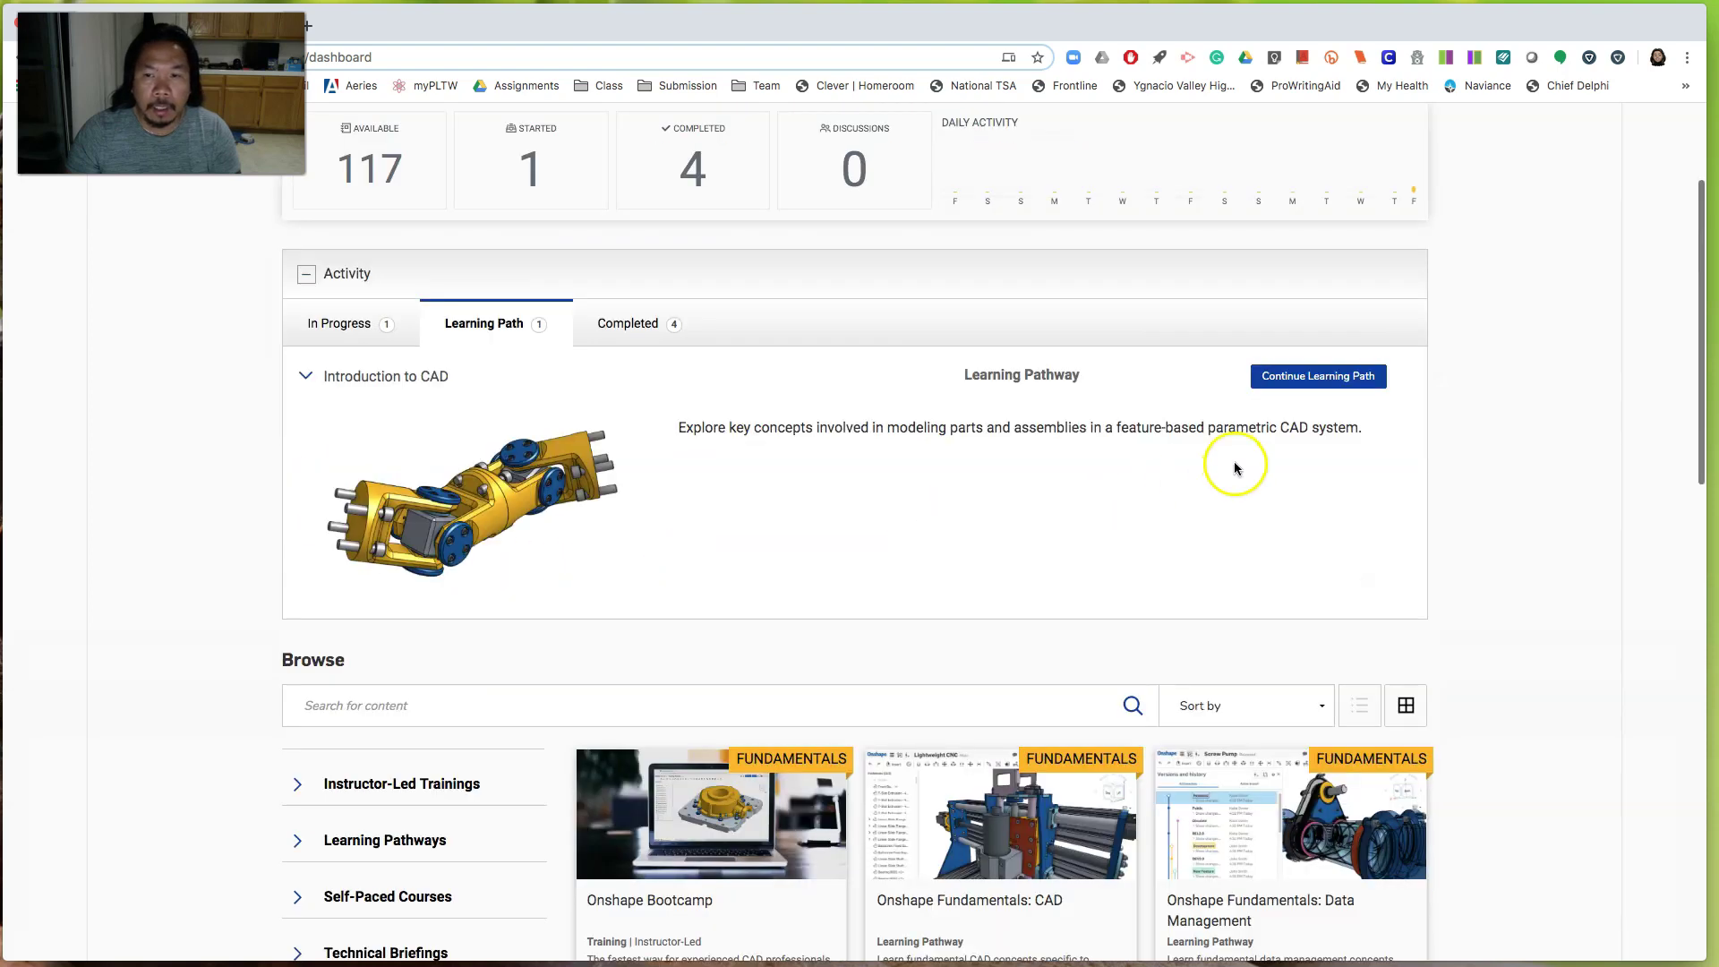
click(1317, 377)
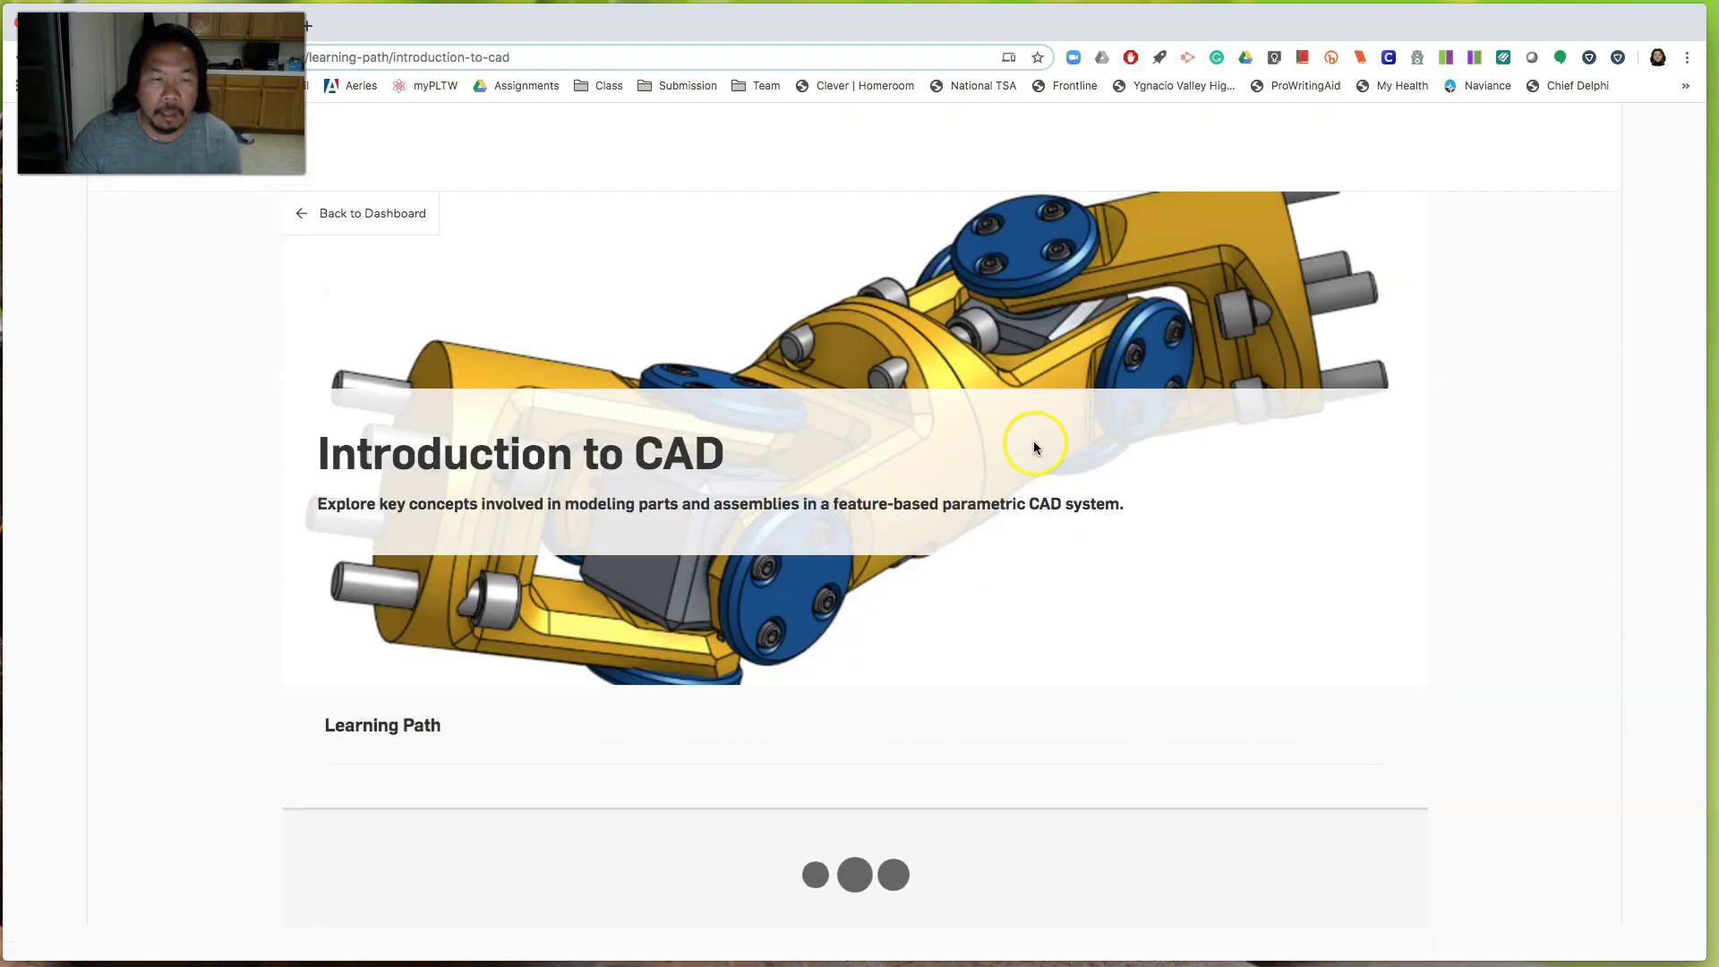
Step: Open the Introduction to Assembly Design course from the Introduction to CAD learning path
scroll(897, 425, down, 10)
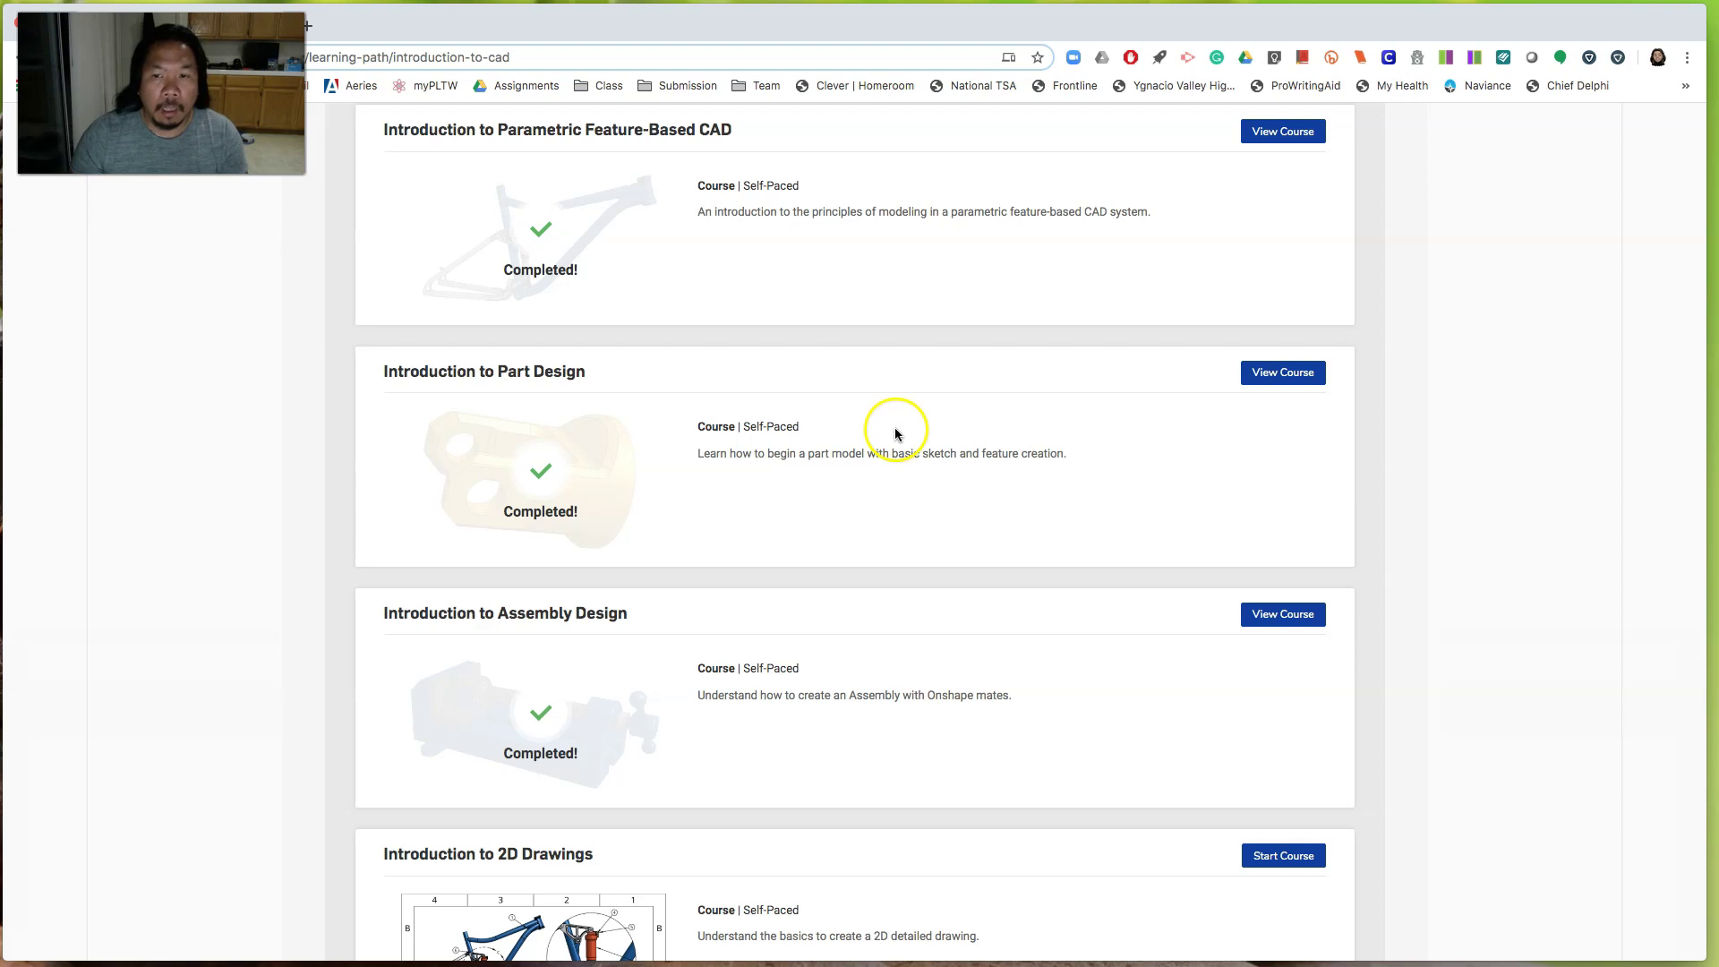
scroll(899, 427, up, 1)
scroll(899, 427, down, 3)
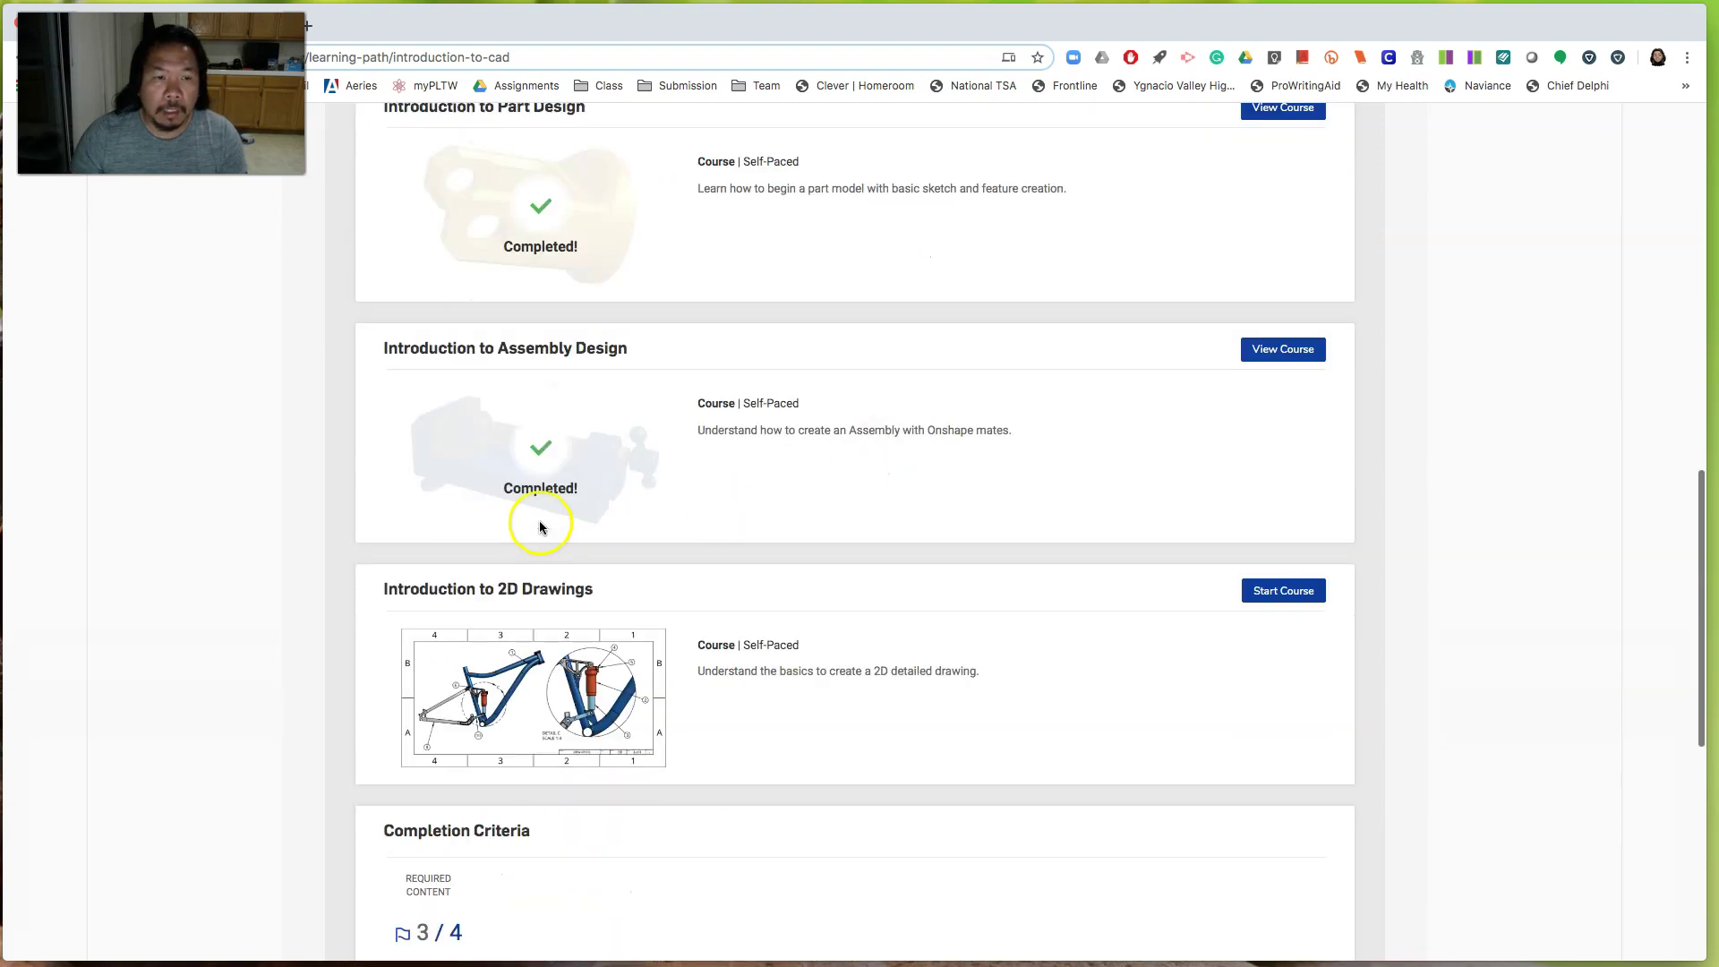
click(1276, 352)
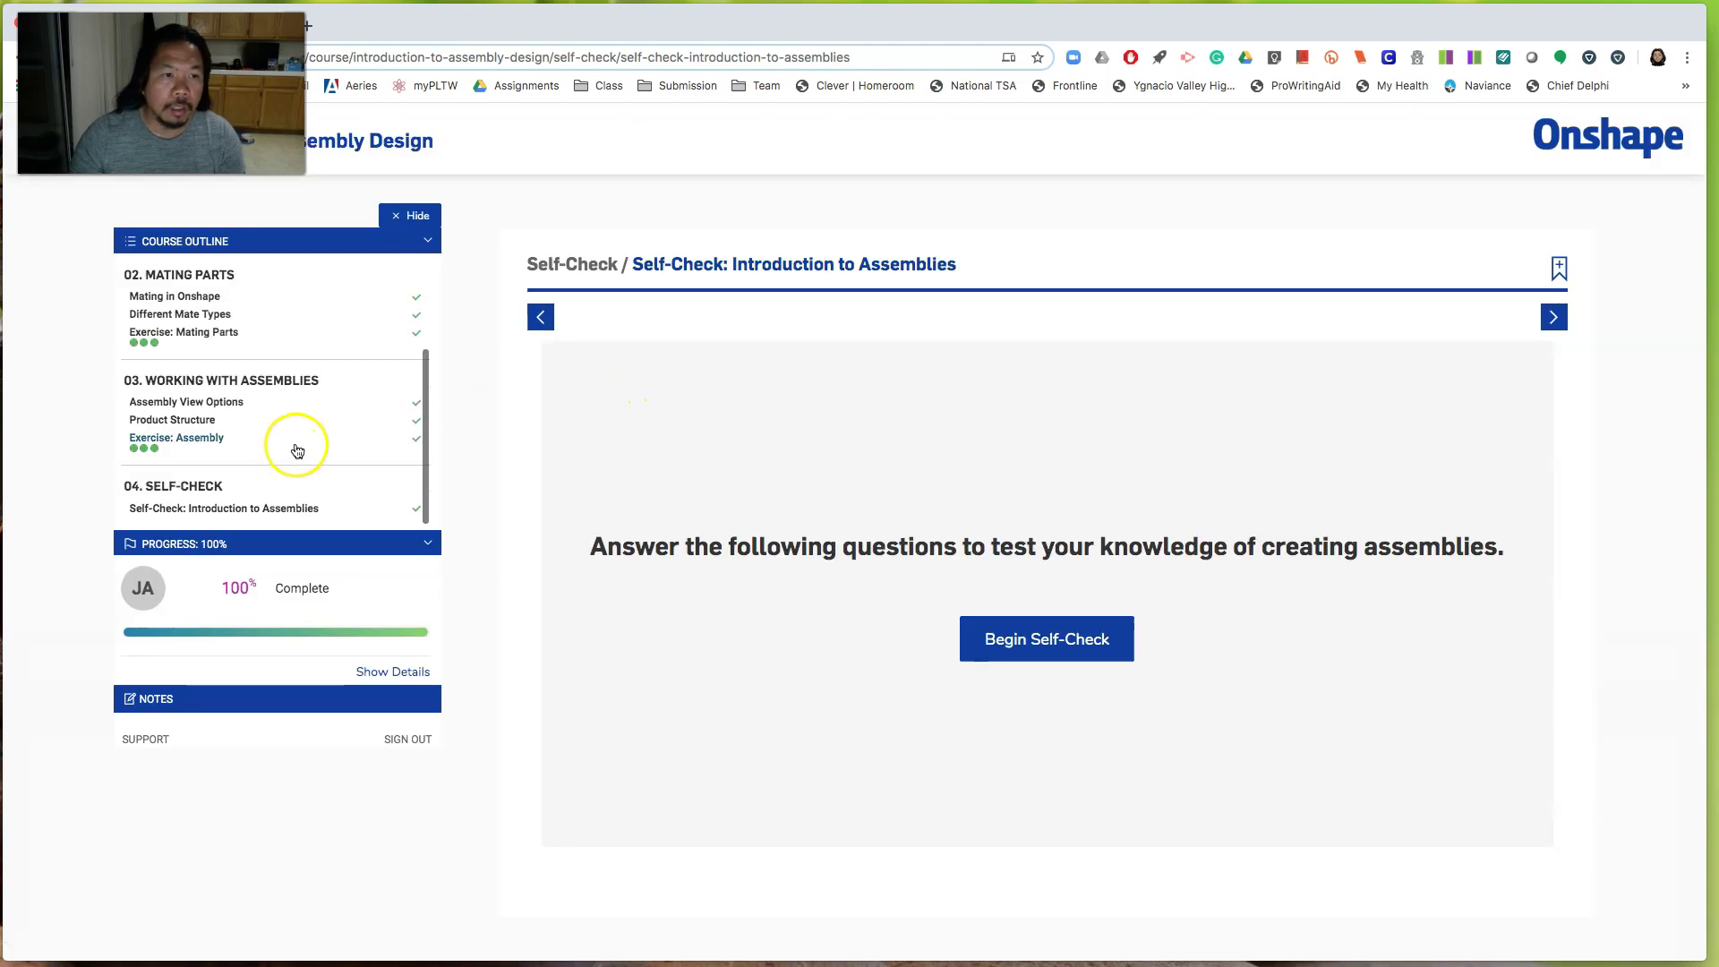
Step: View the Assembly View Options and Product Structure lessons under Working with Assemblies
scroll(298, 450, up, 3)
scroll(179, 376, down, 3)
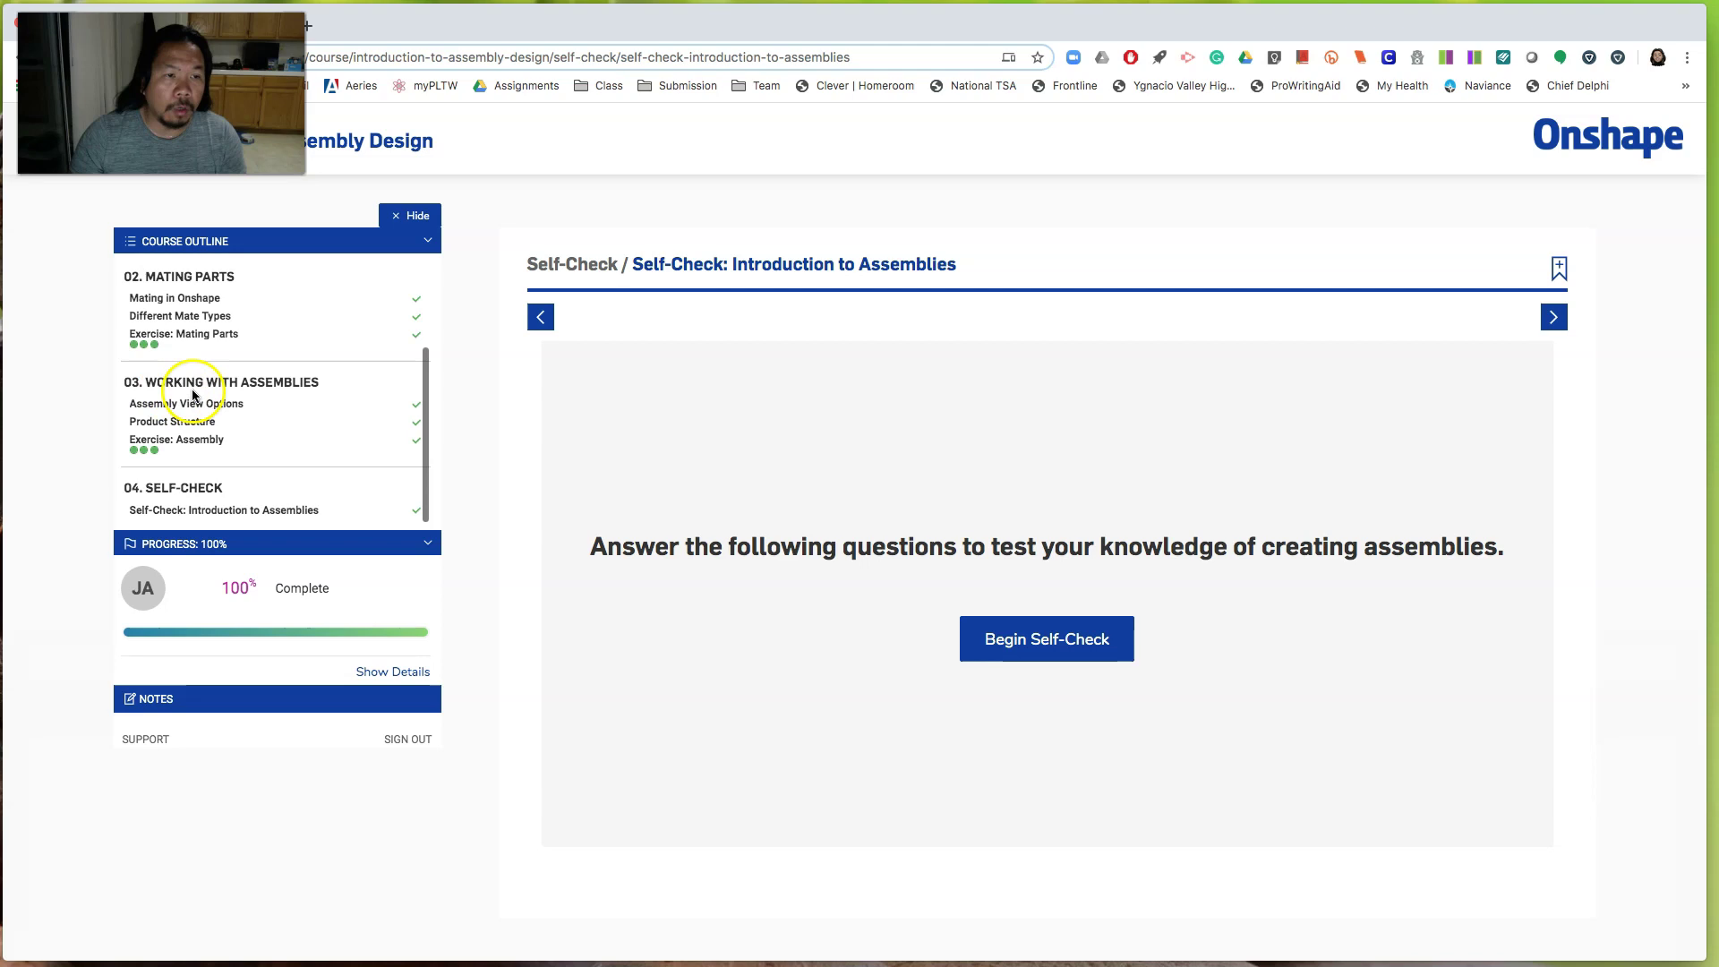
click(210, 405)
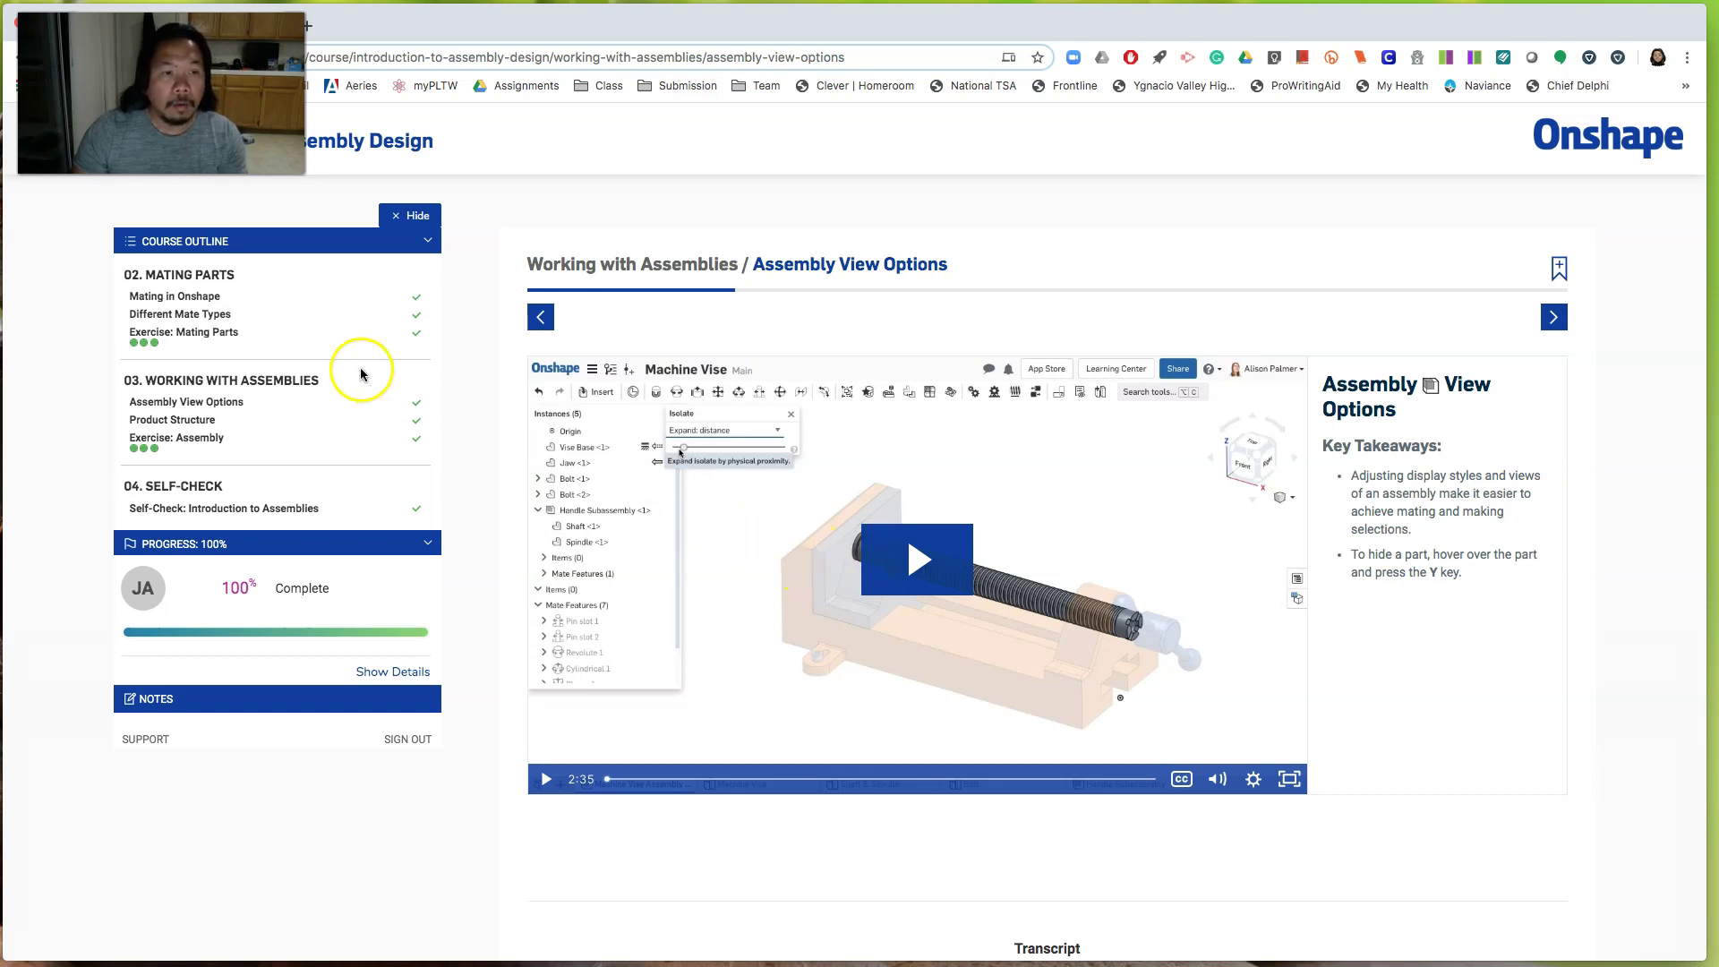
click(255, 428)
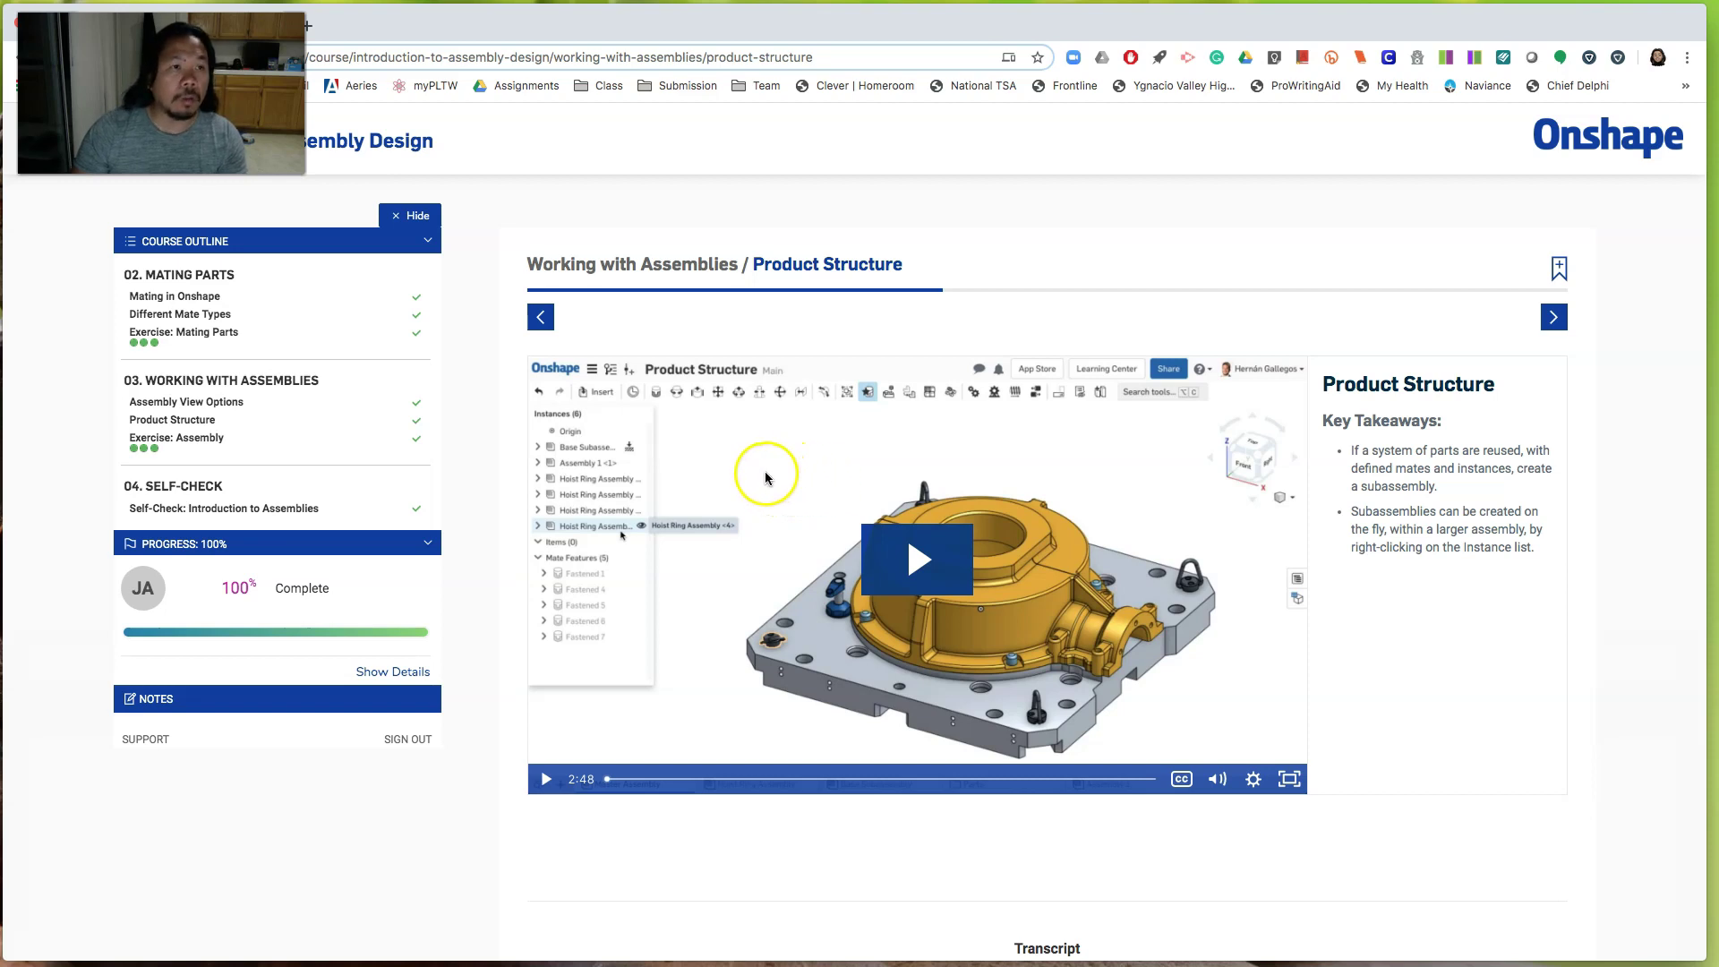
Step: Go to Step 1 of Exercise: Assembly and open the linked public document Exercise: Universal Joint Assembly
click(189, 439)
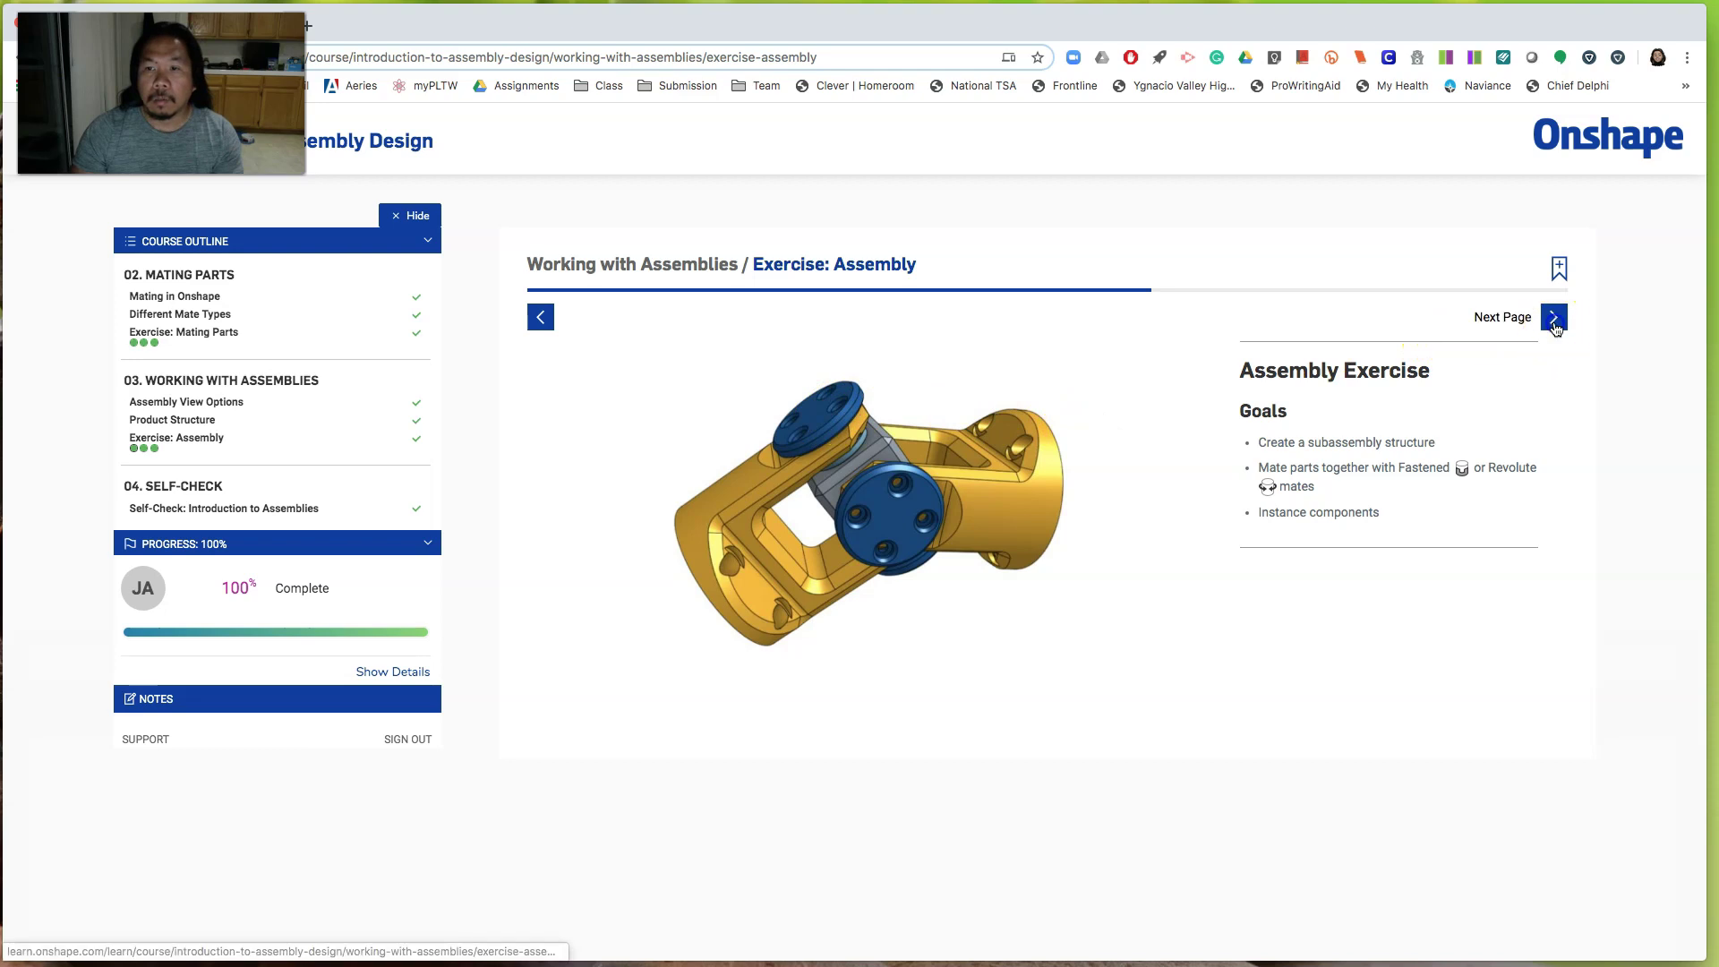
click(1554, 333)
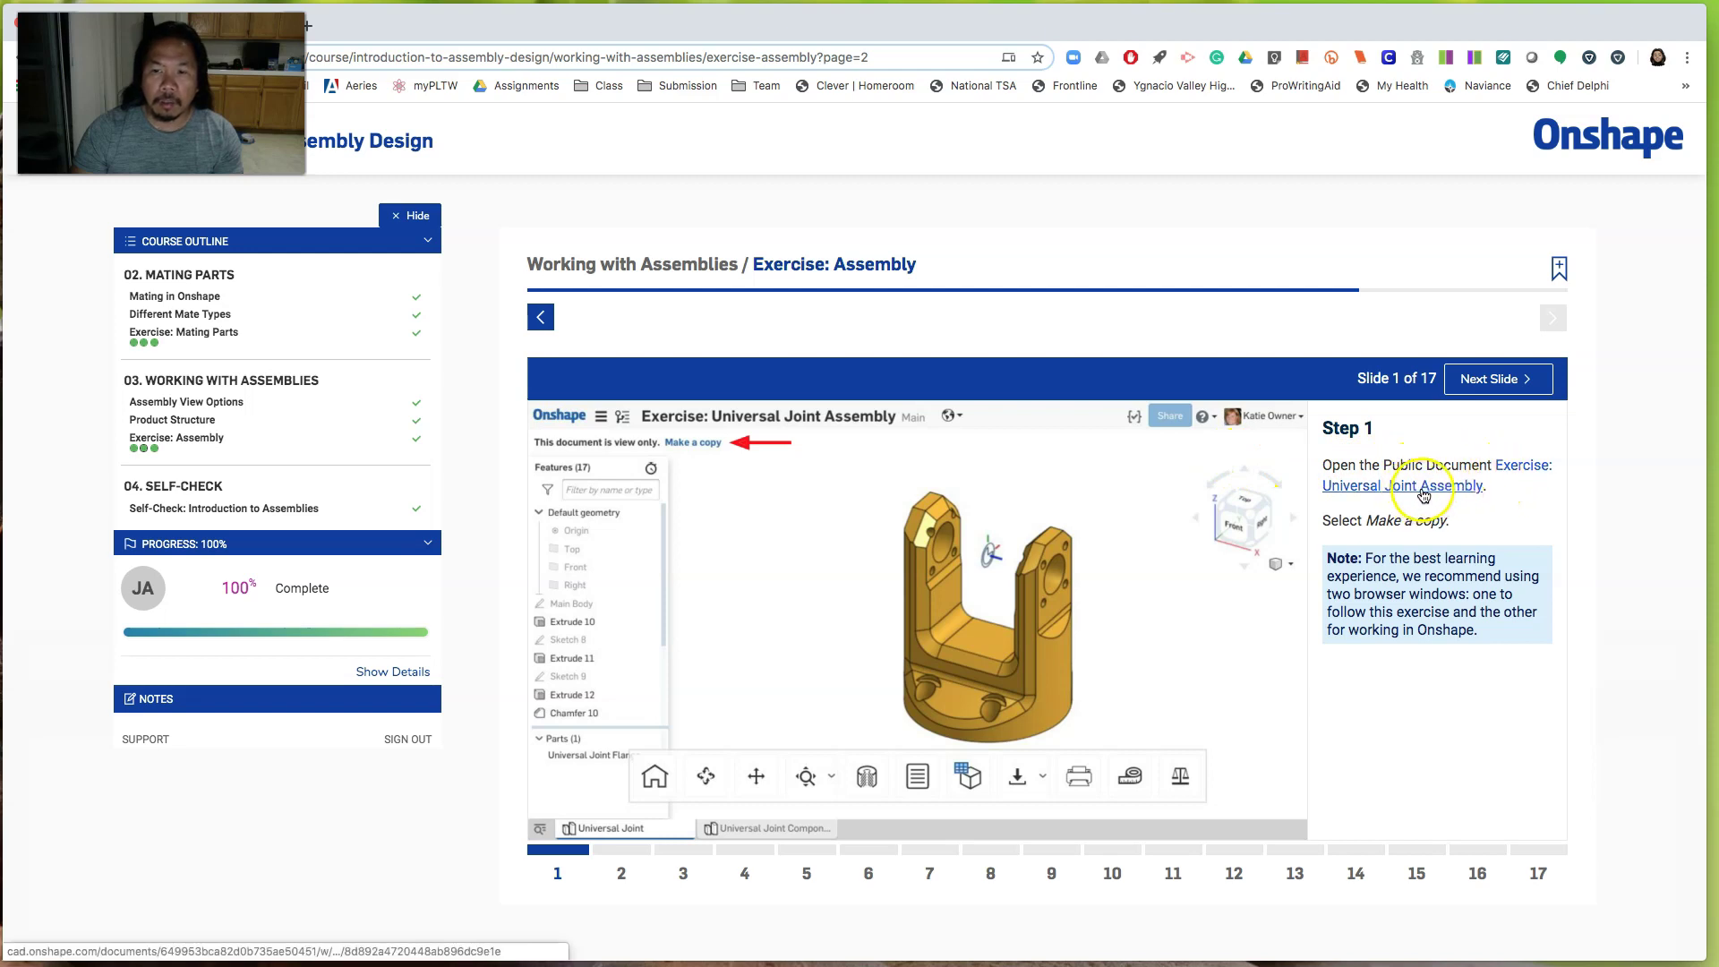
click(1439, 495)
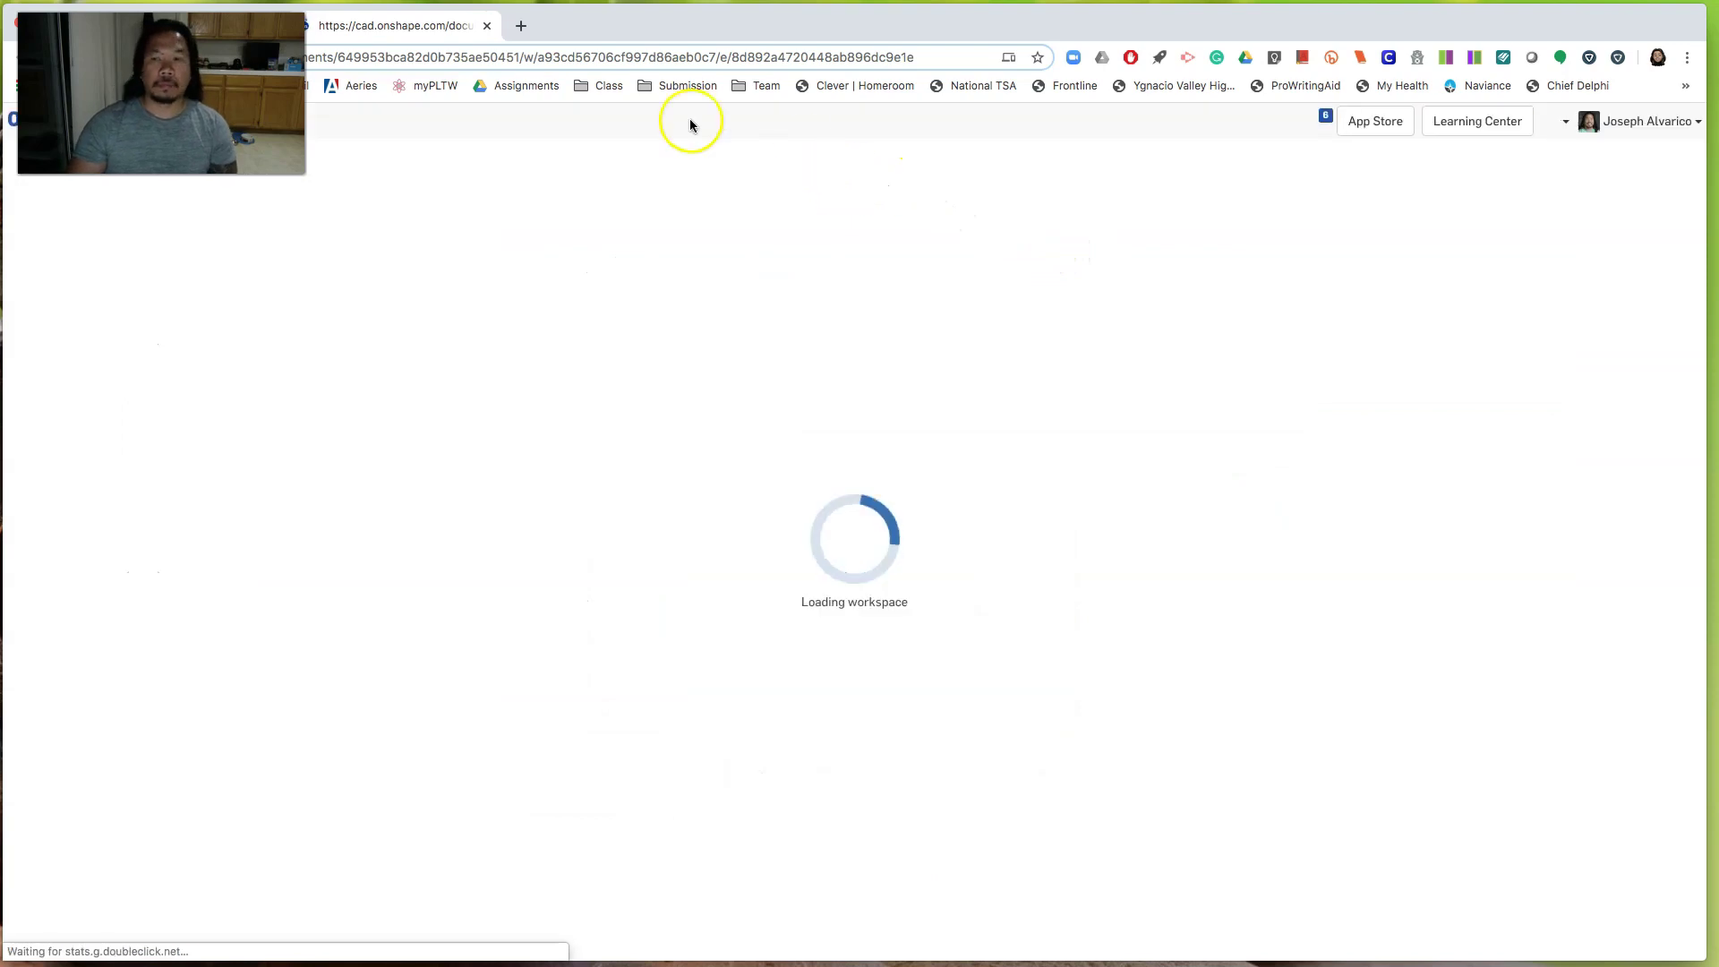
Step: Separate the CAD document into its own browser window and arrange it beside a narrowed window with the exercise instructions
drag(432, 29, 941, 120)
click(938, 27)
drag(1707, 300, 464, 264)
click(355, 179)
drag(921, 119, 483, 27)
drag(15, 287, 450, 296)
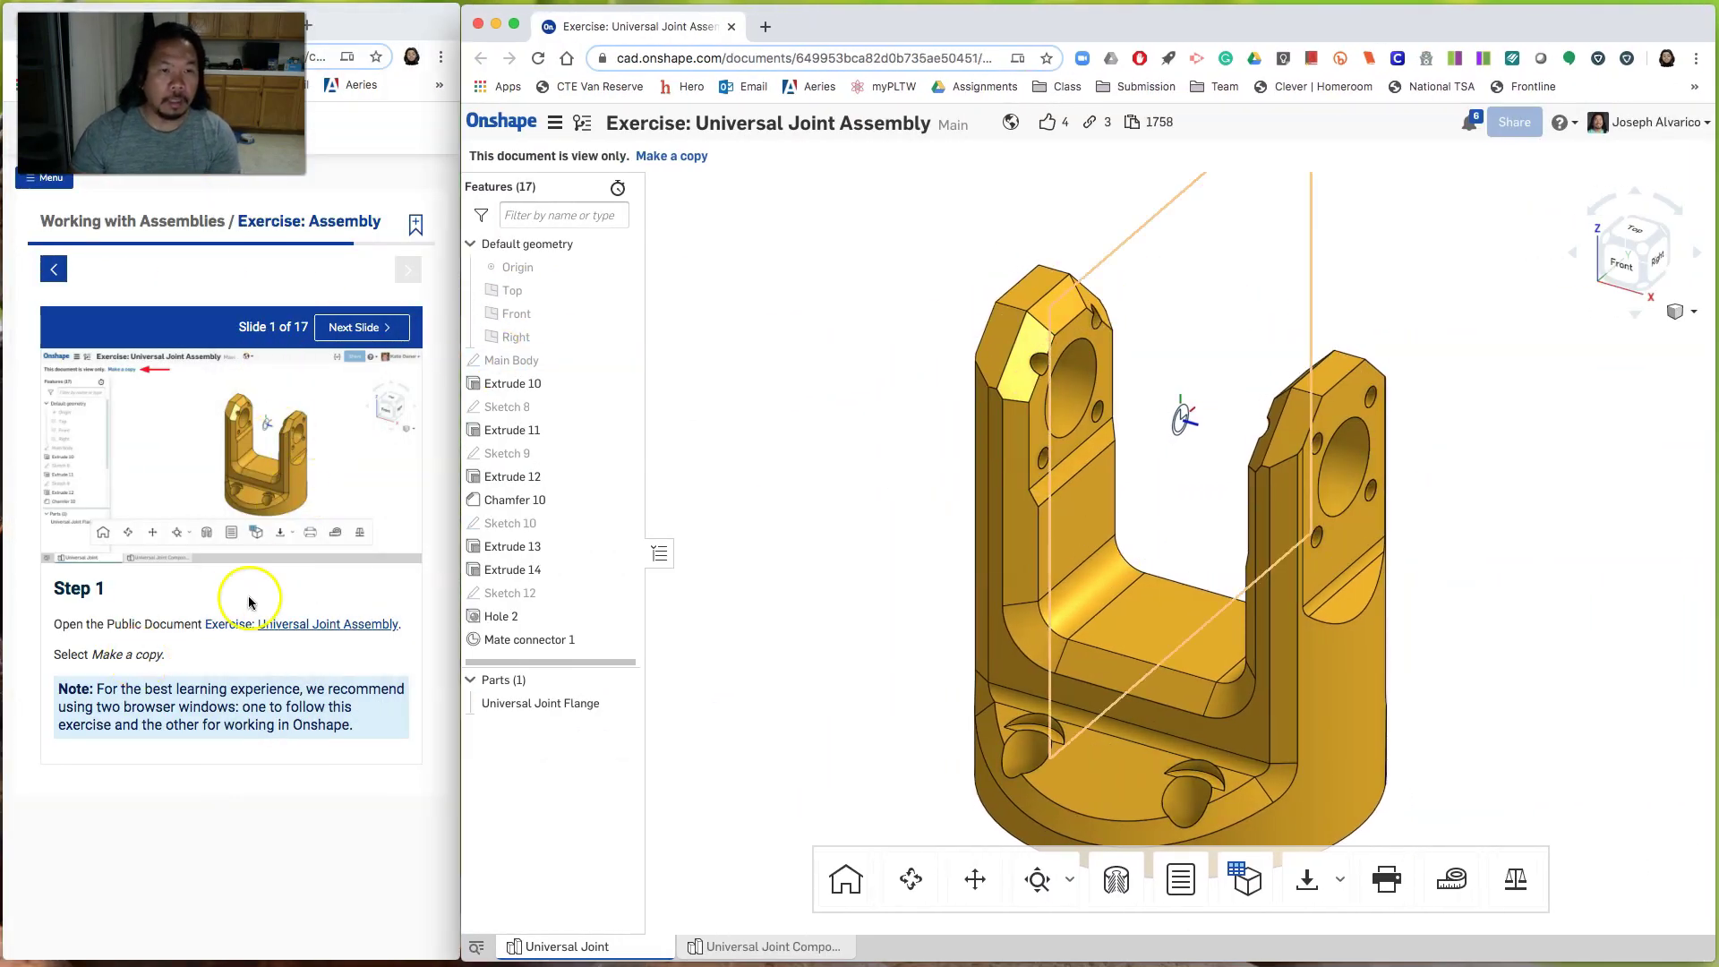
Step: Copy the public document as Exercise: Universal Joint Assembly - Copy and look over its Universal Joint and Universal Joint Components Part Studios
click(685, 155)
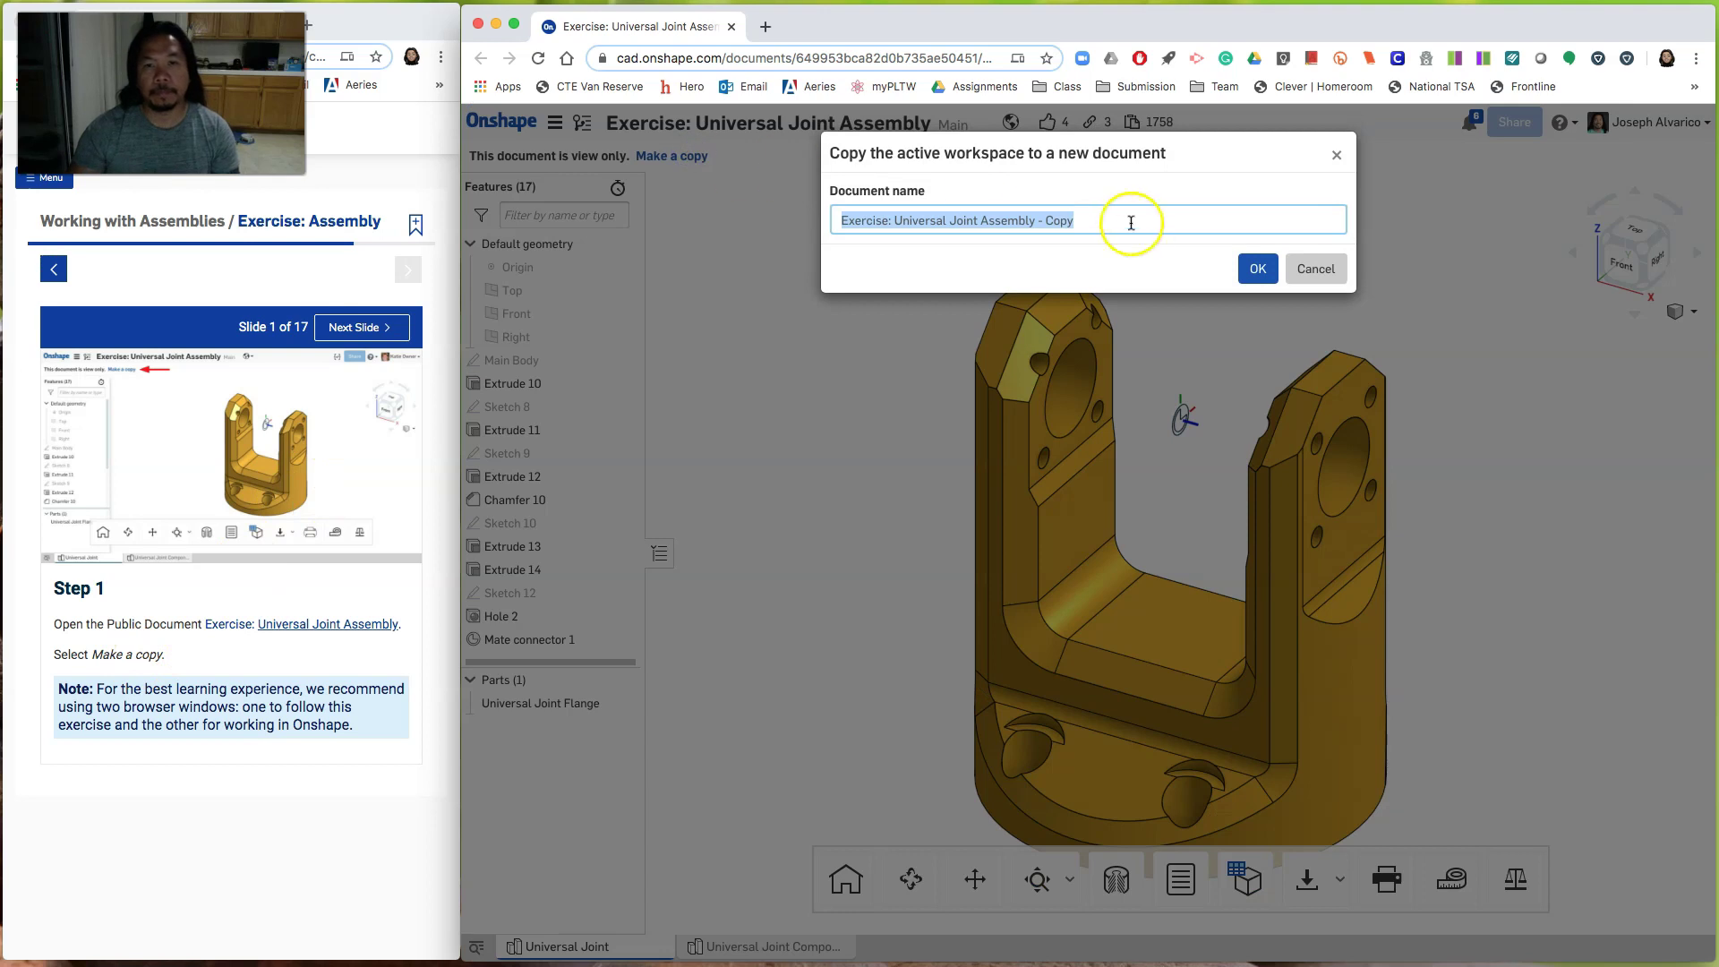
click(1258, 268)
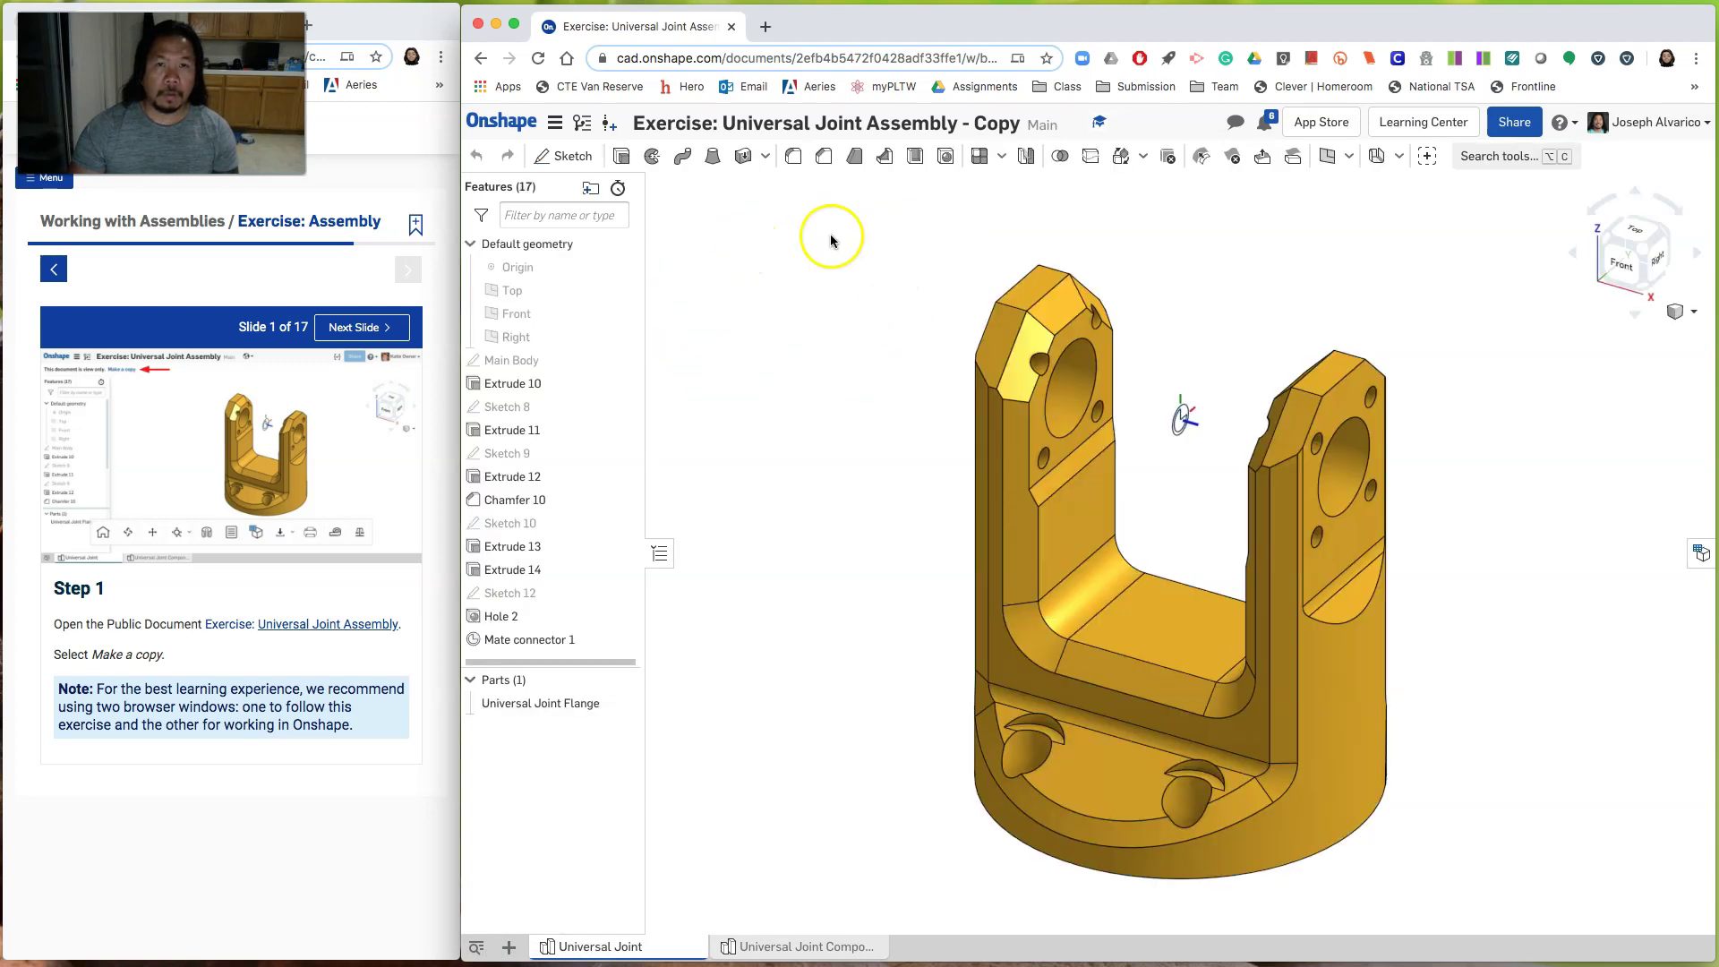
mouse_move(629, 954)
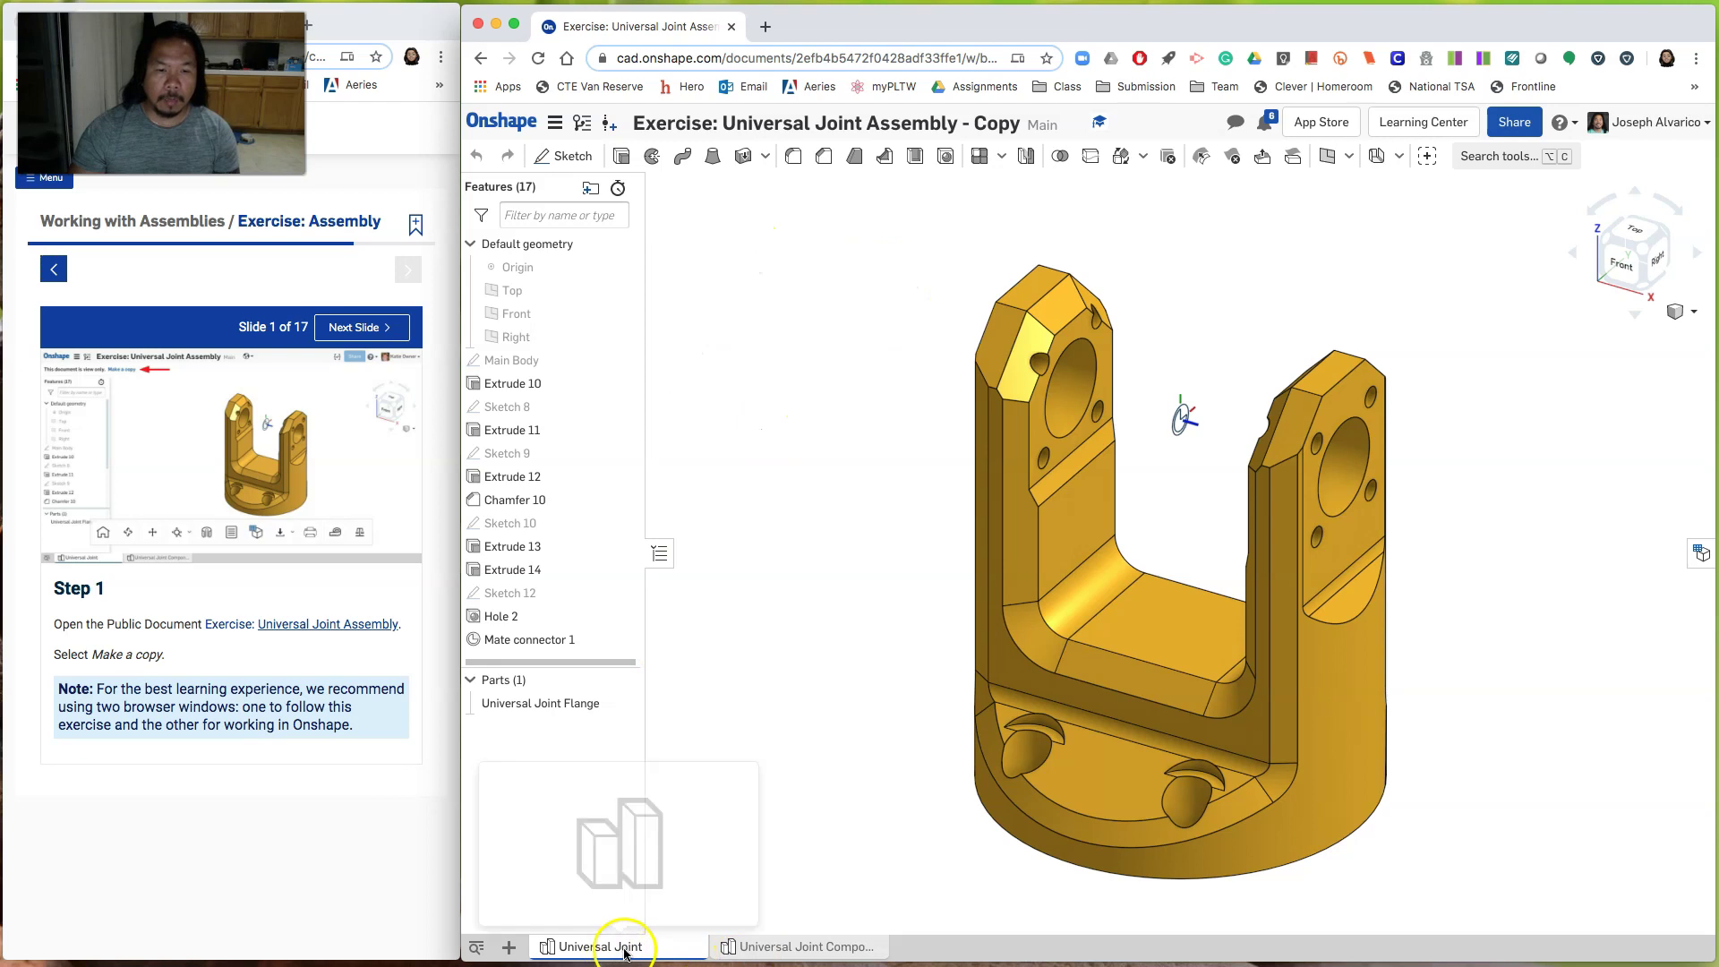
click(761, 951)
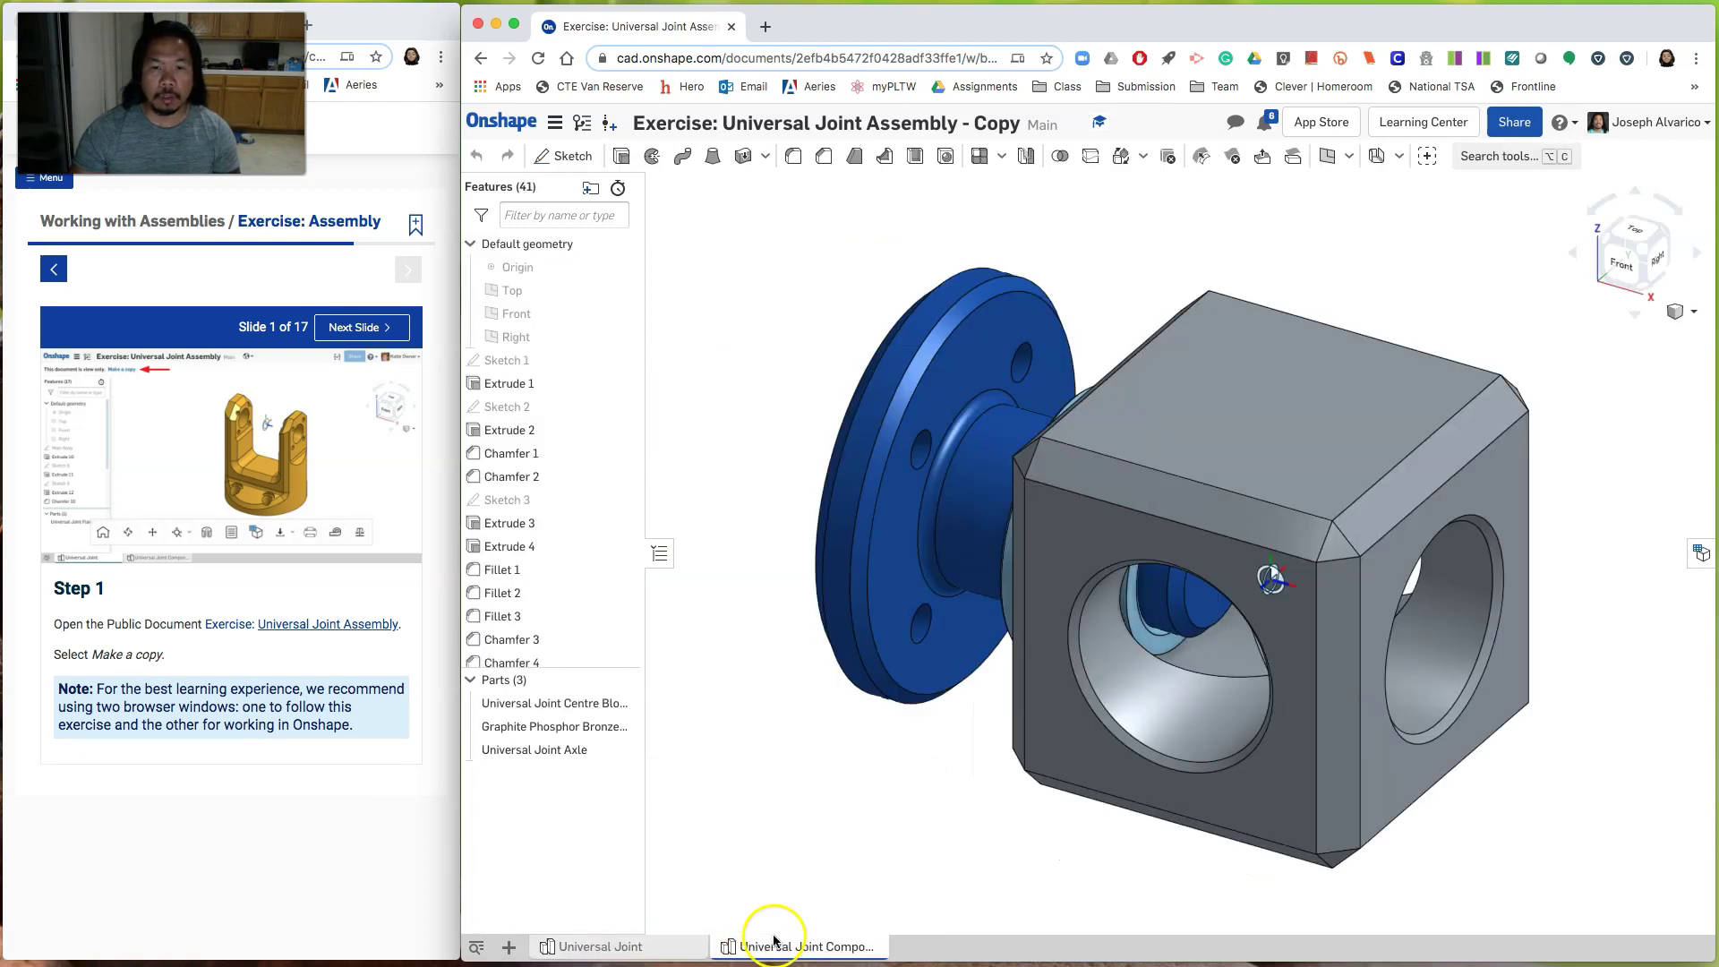
click(669, 951)
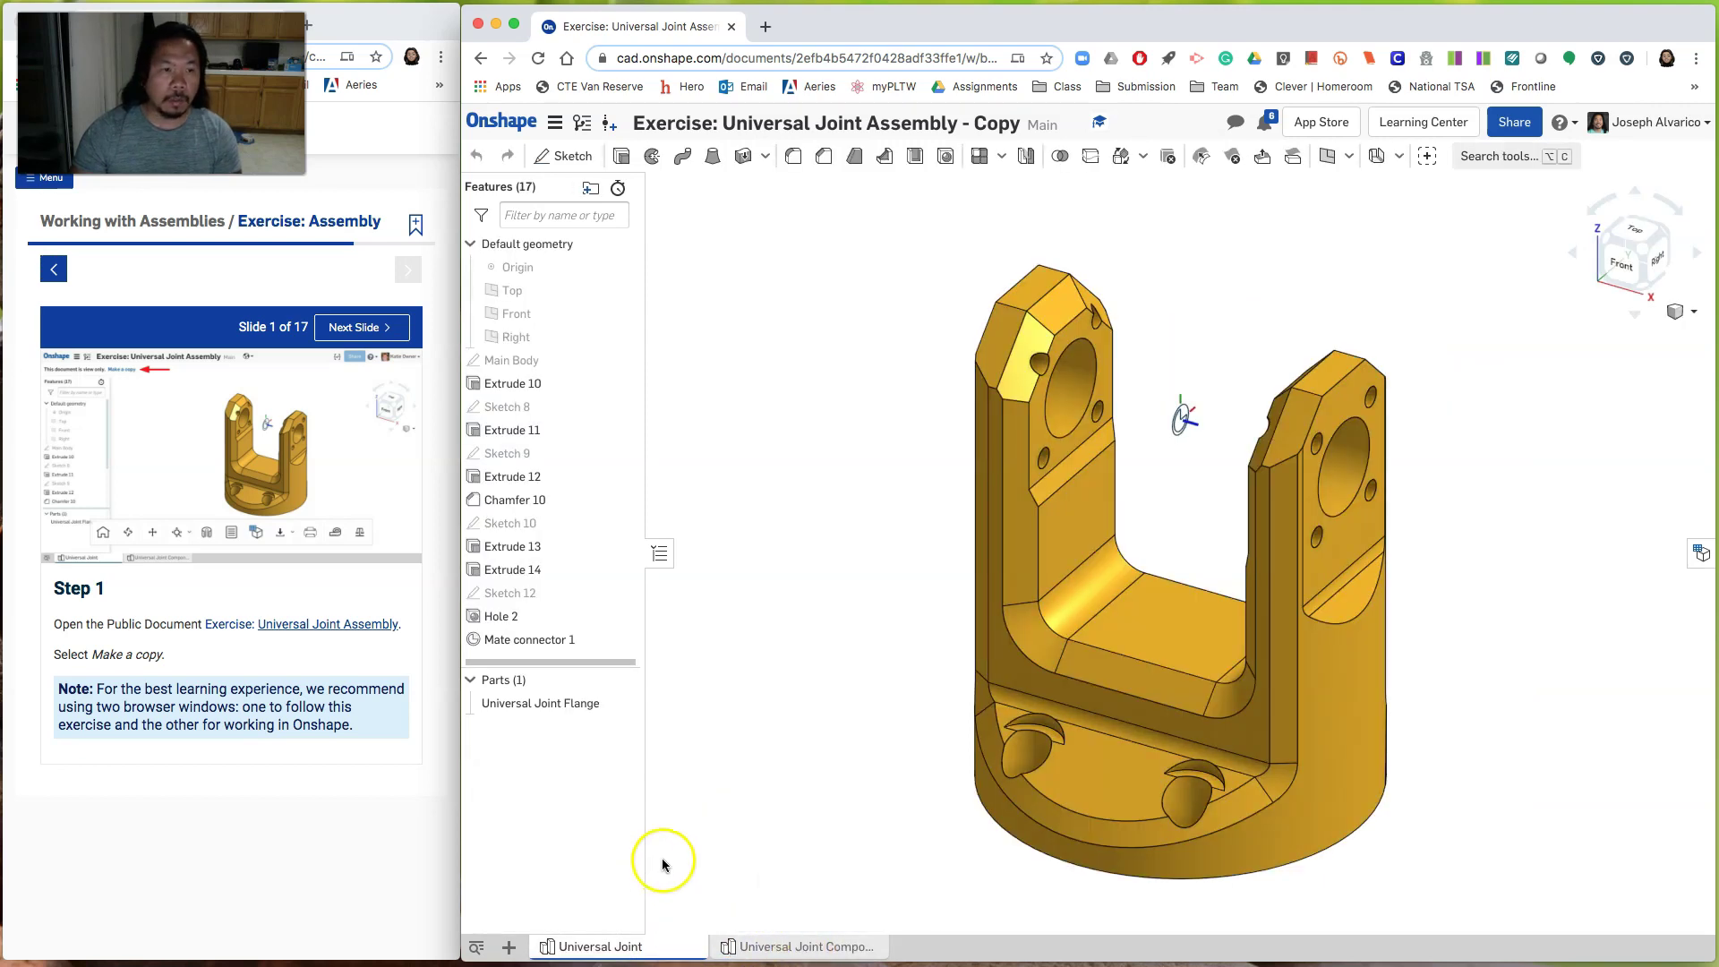
Step: Advance the exercise instructions to Step 2 and create a new assembly in the copied document
click(361, 327)
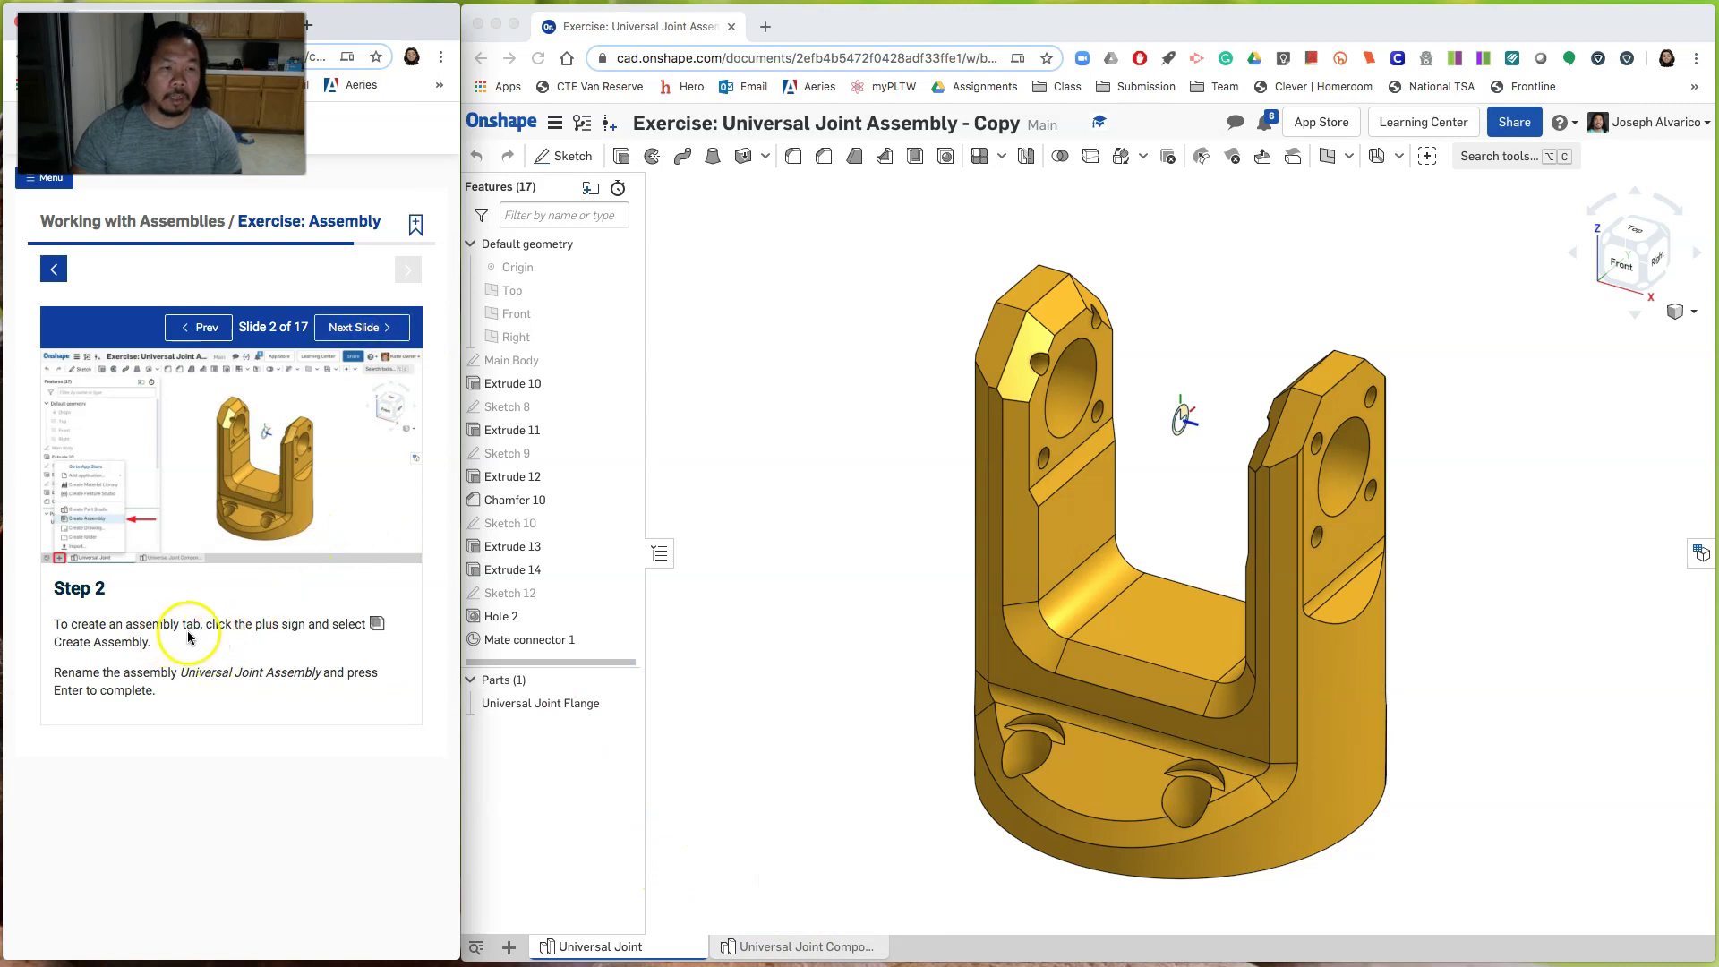
click(714, 800)
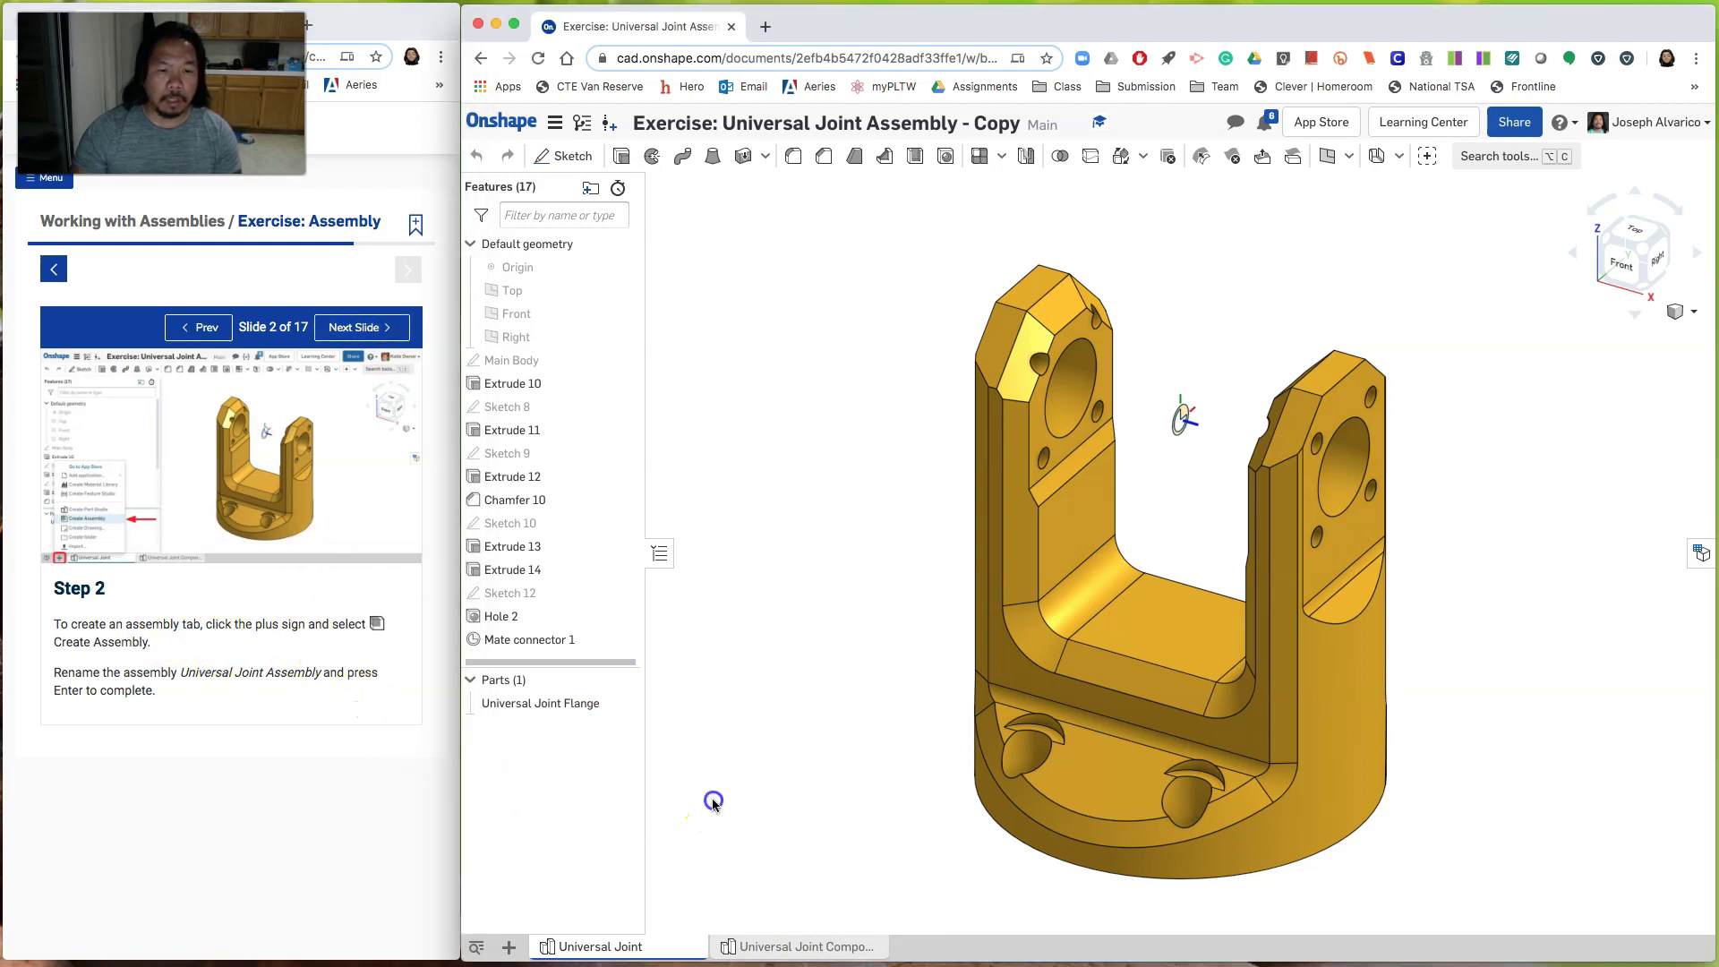
click(510, 947)
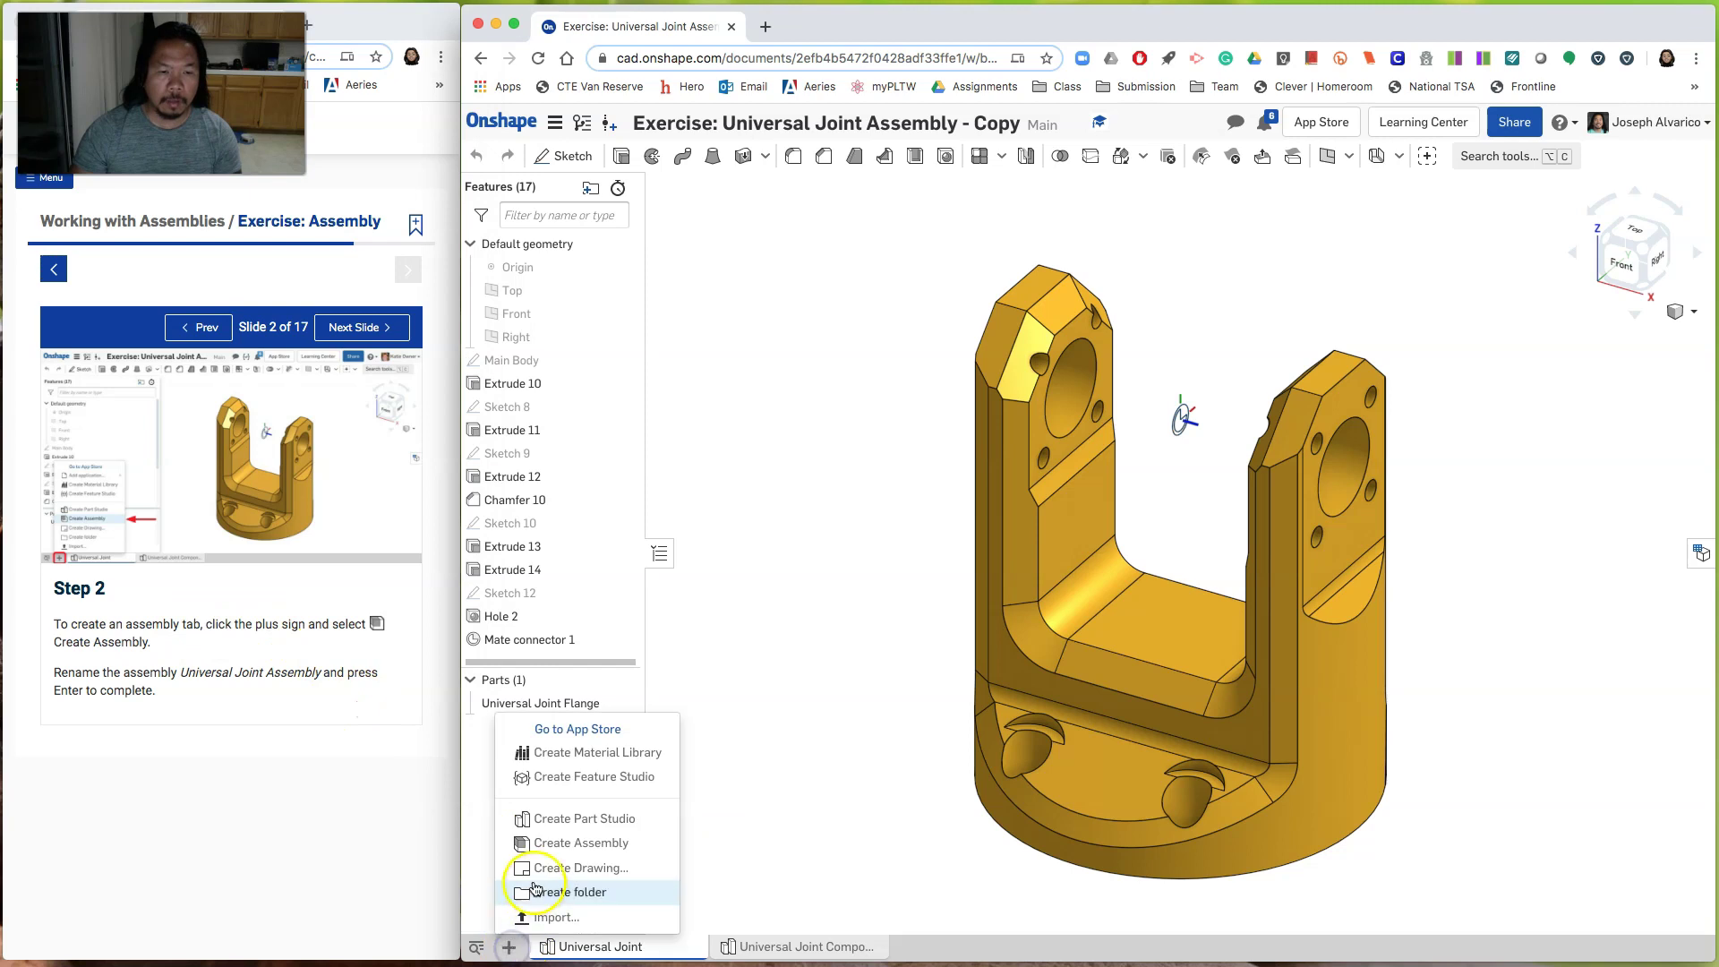
click(562, 847)
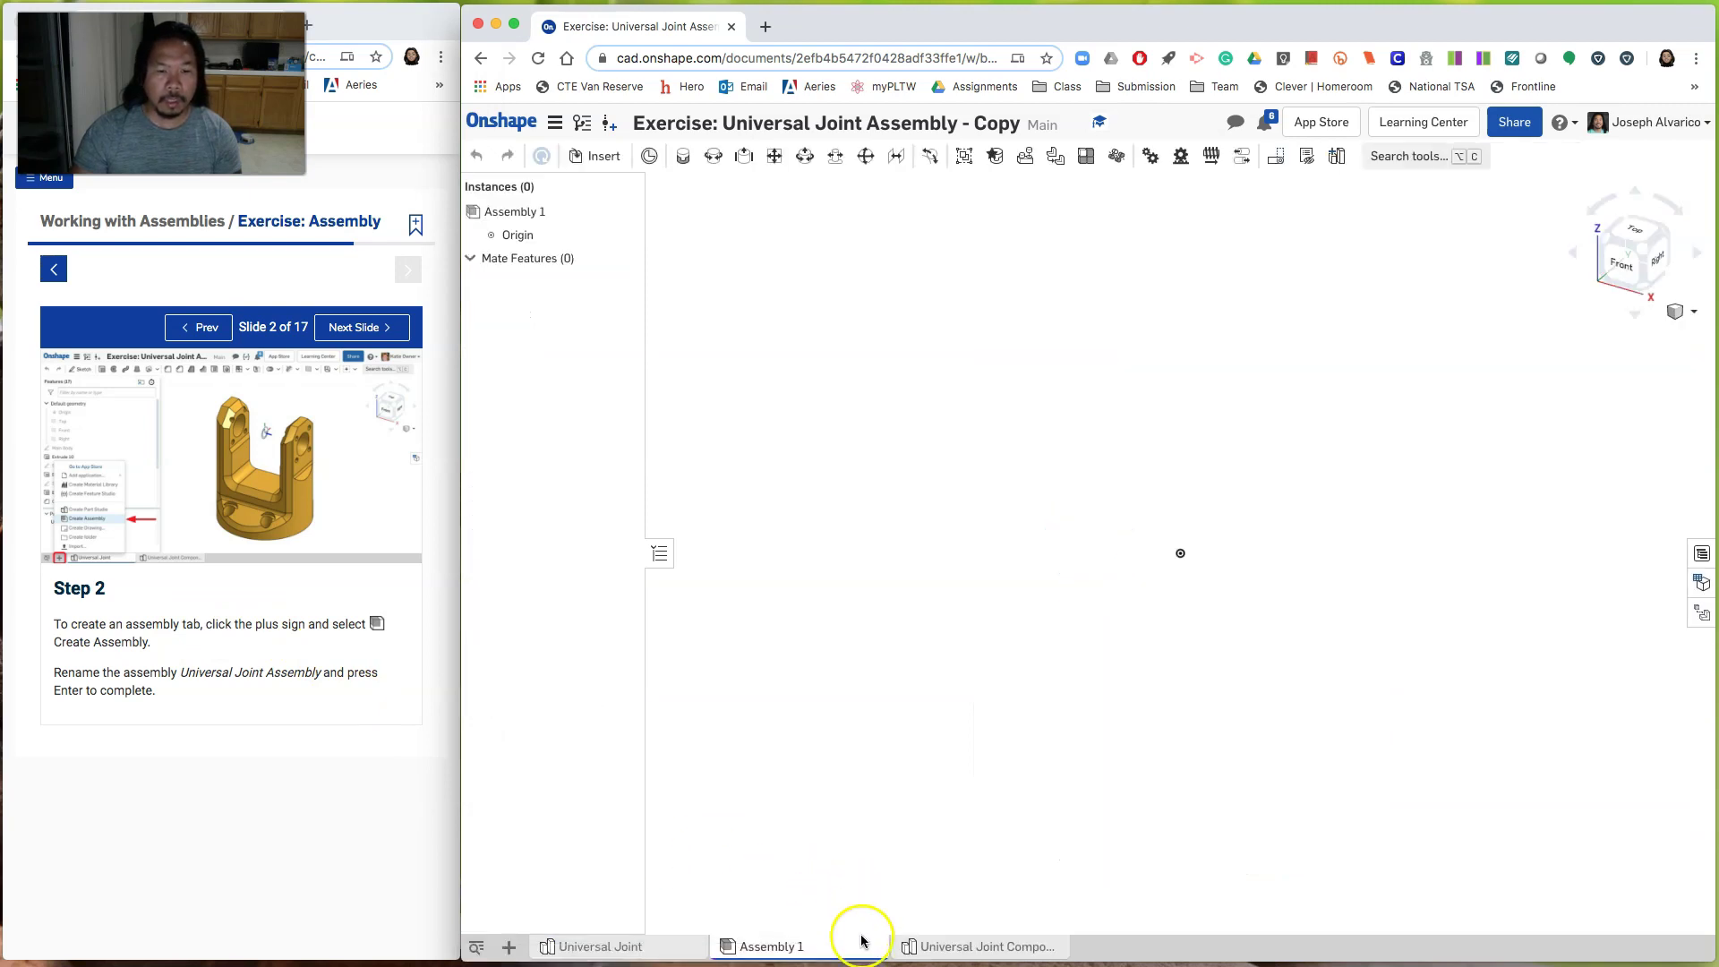
Step: Rename the new assembly Universal Joint Assembly and place its tab after the Universal Joint Components tab
right_click(784, 948)
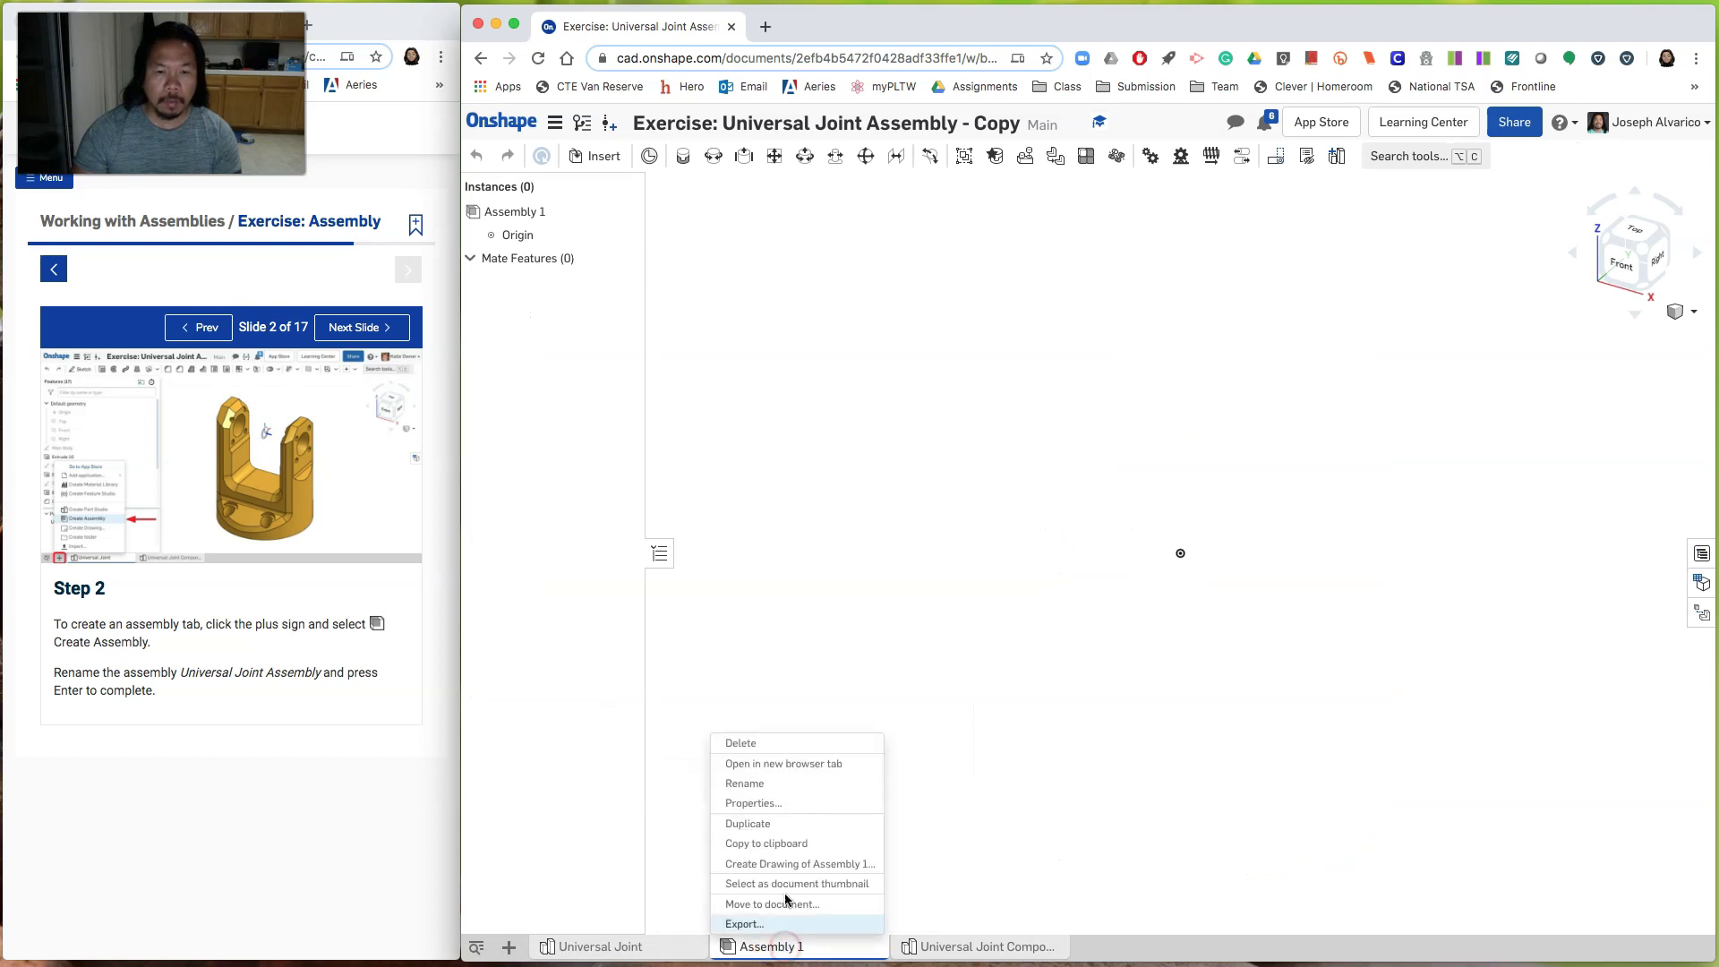
click(787, 791)
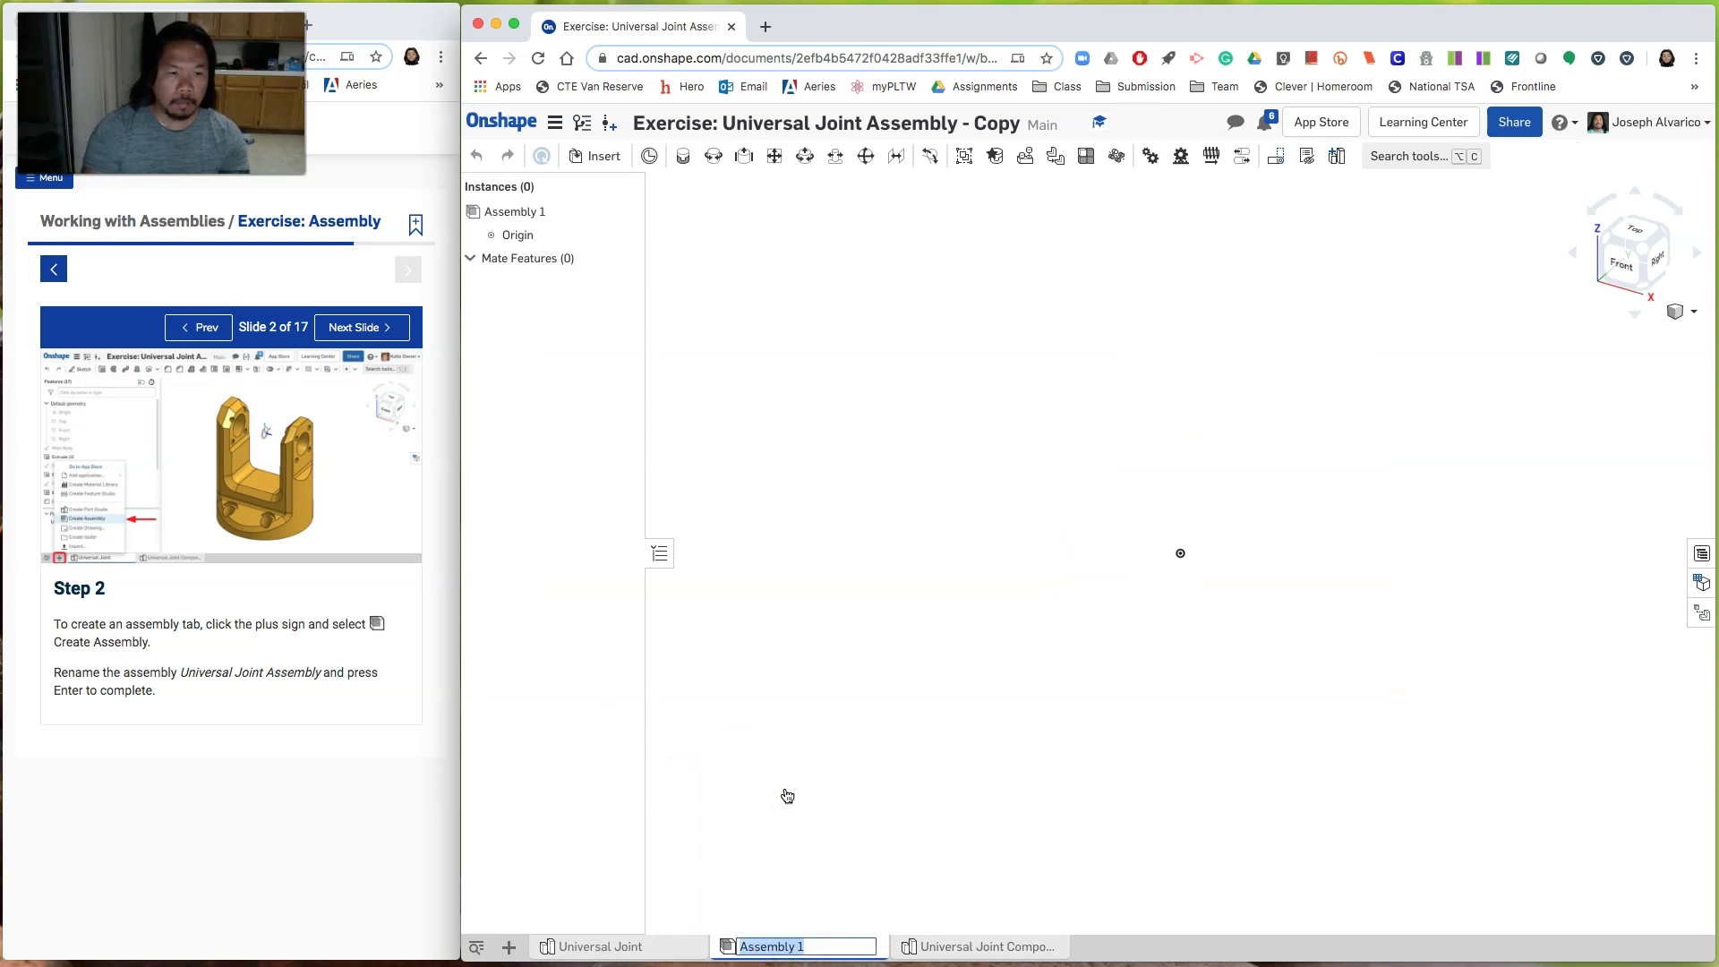
text(Universal Joint Assembly)
key(Return)
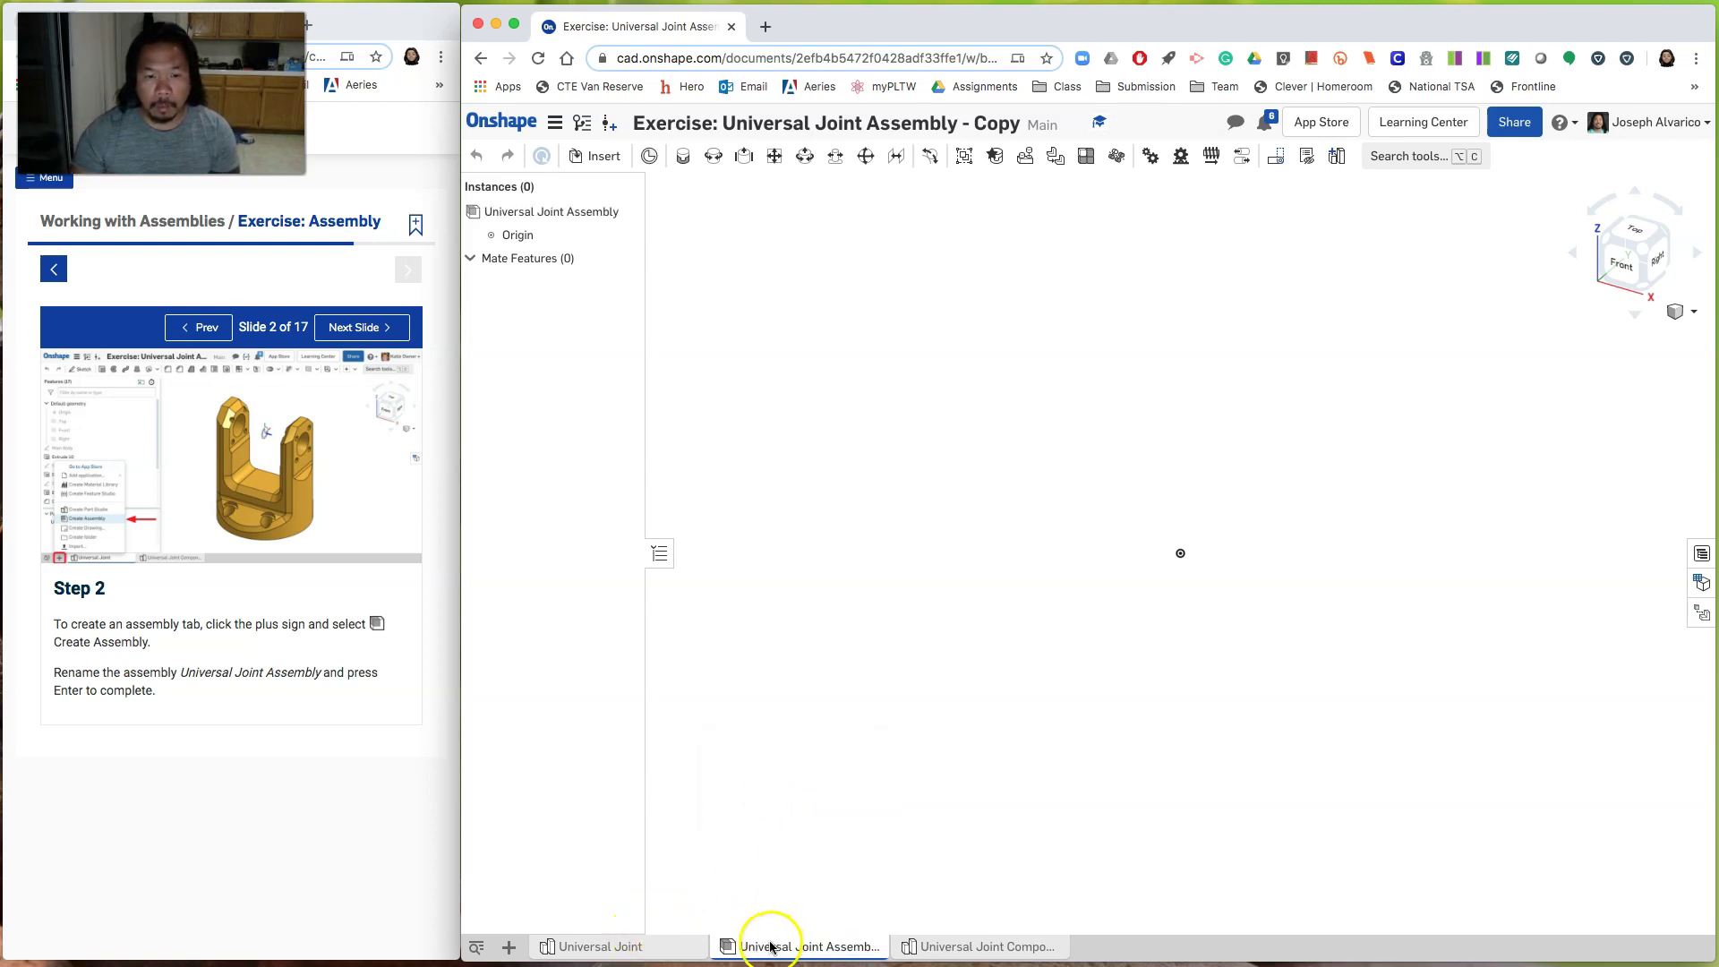
drag(761, 951, 1021, 955)
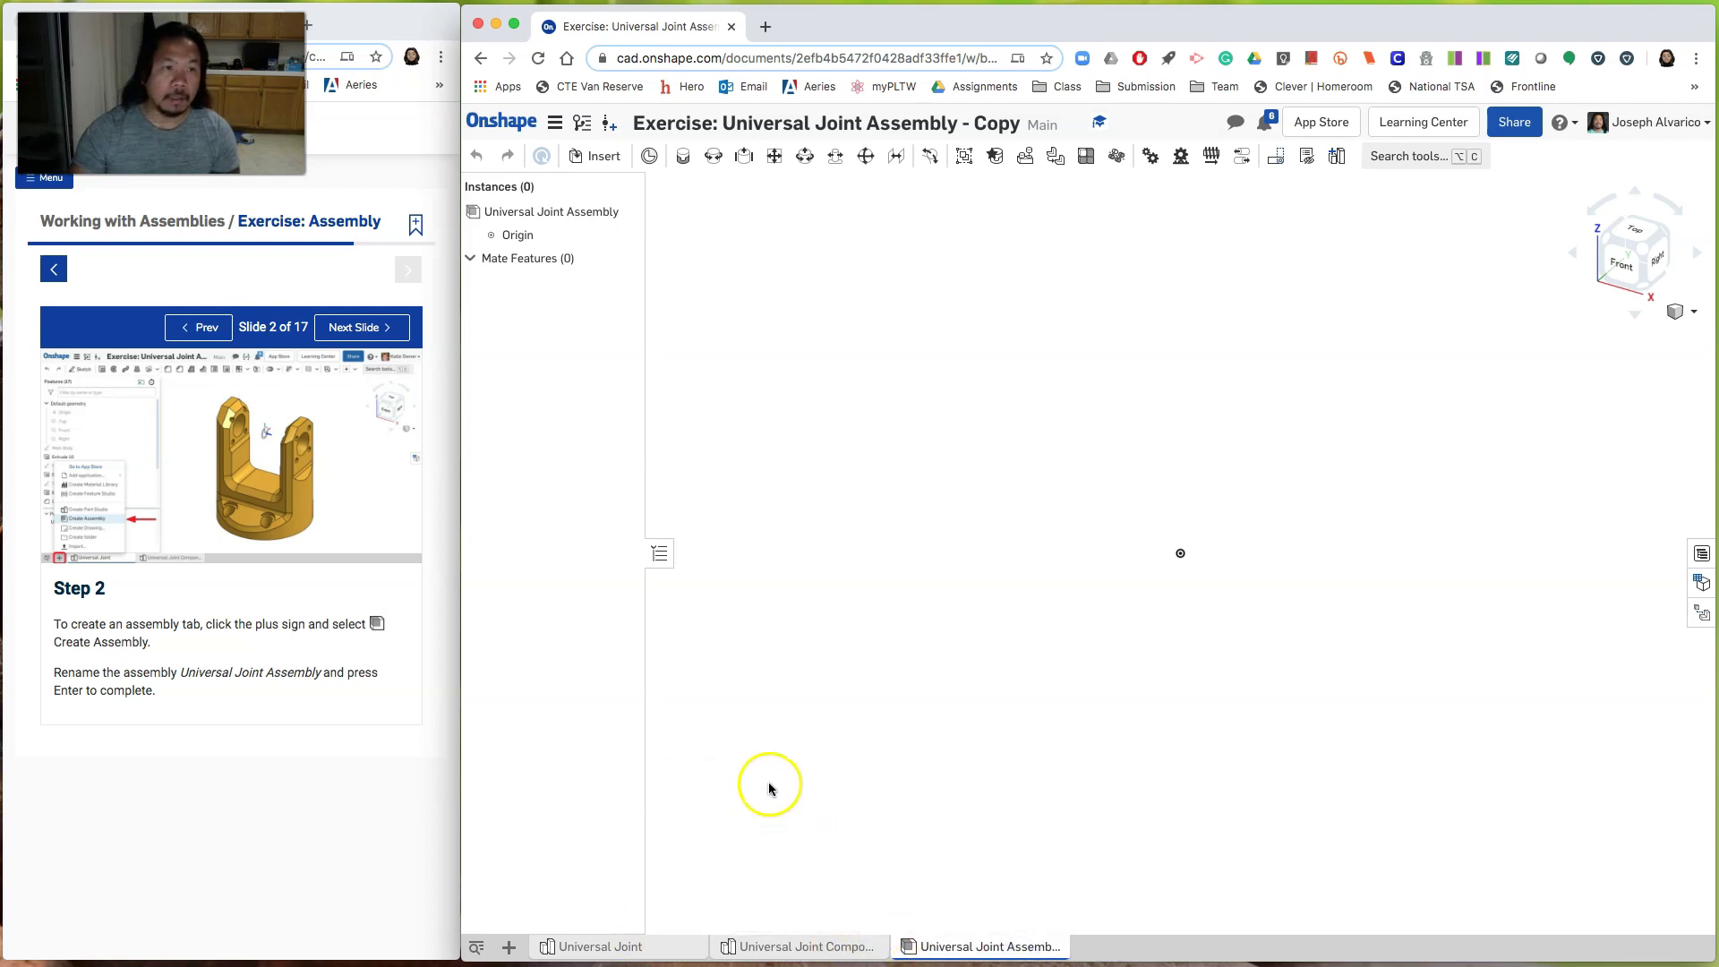
Step: Advance the exercise to Step 3 and insert one Universal Joint Flange from the Universal Joint Part Studio, placed freely near the assembly origin
click(375, 330)
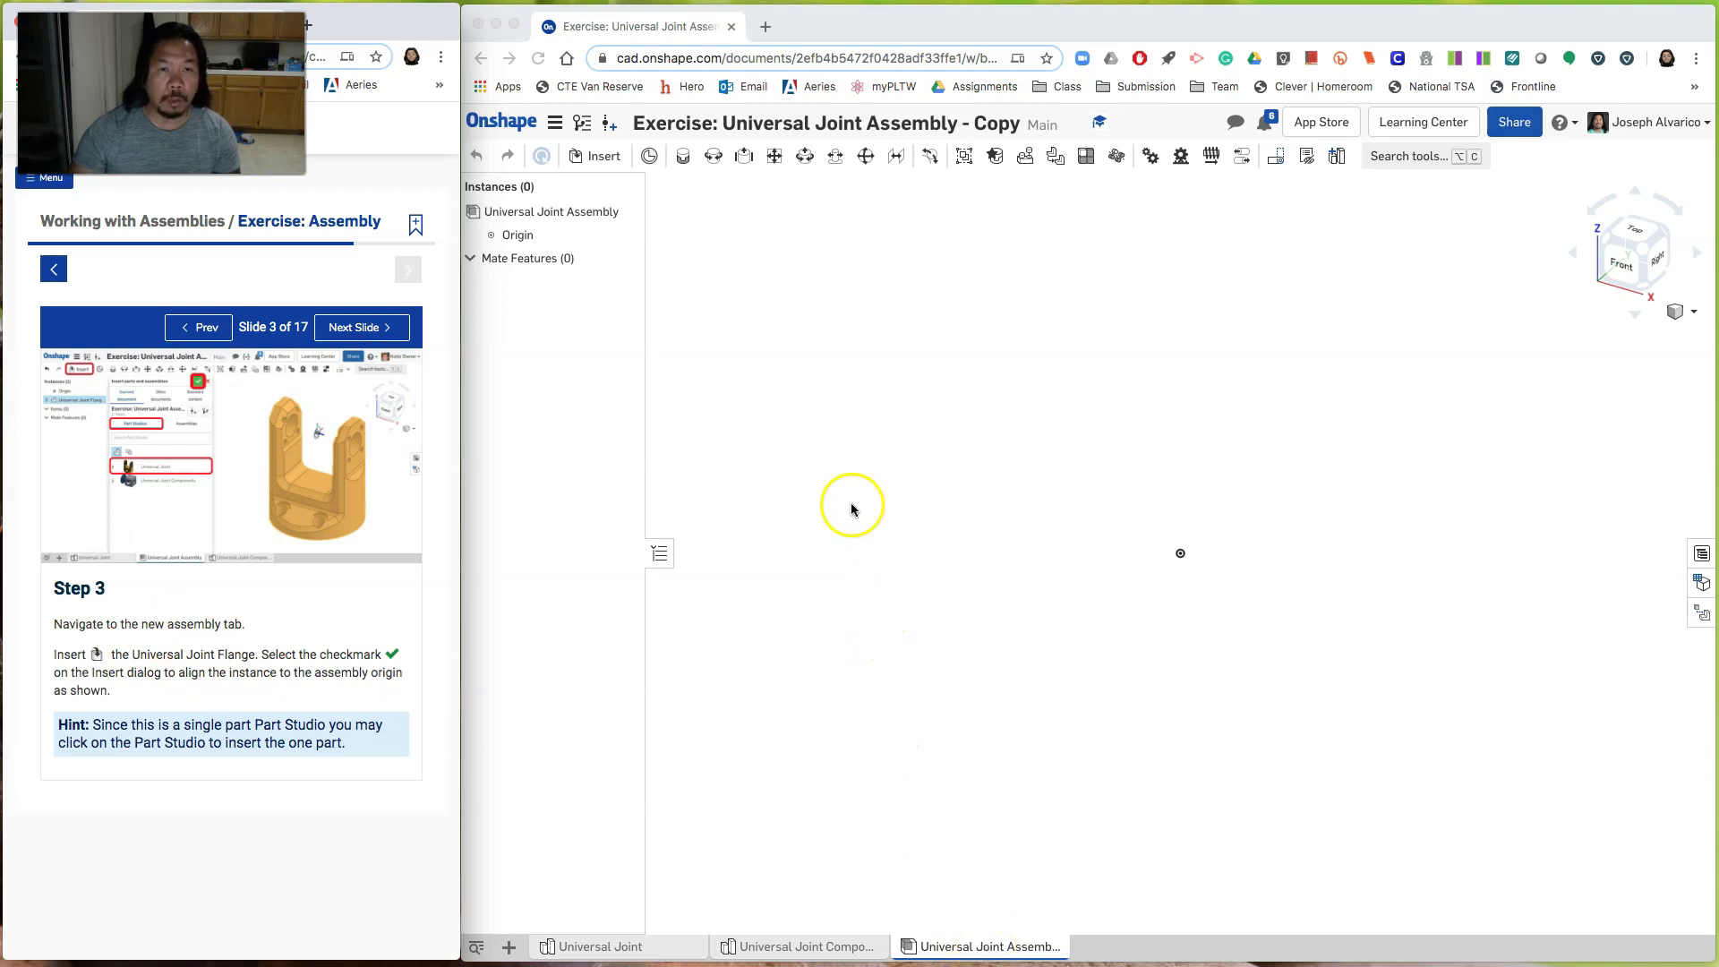
click(822, 488)
click(597, 157)
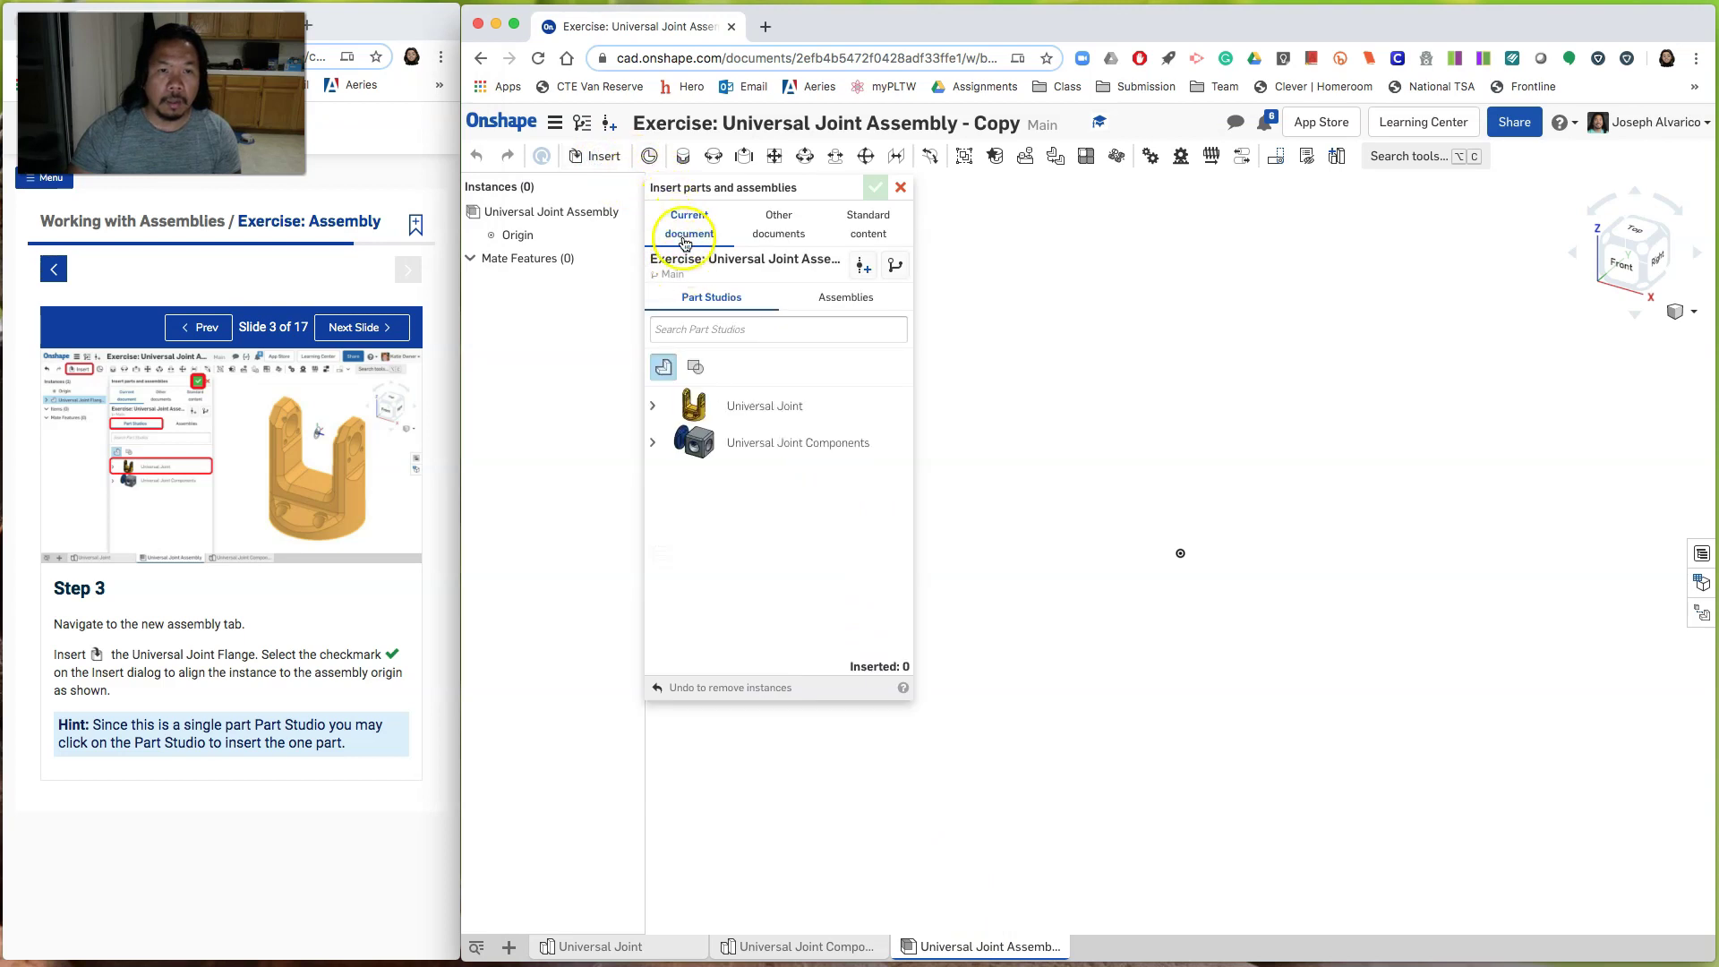
click(749, 410)
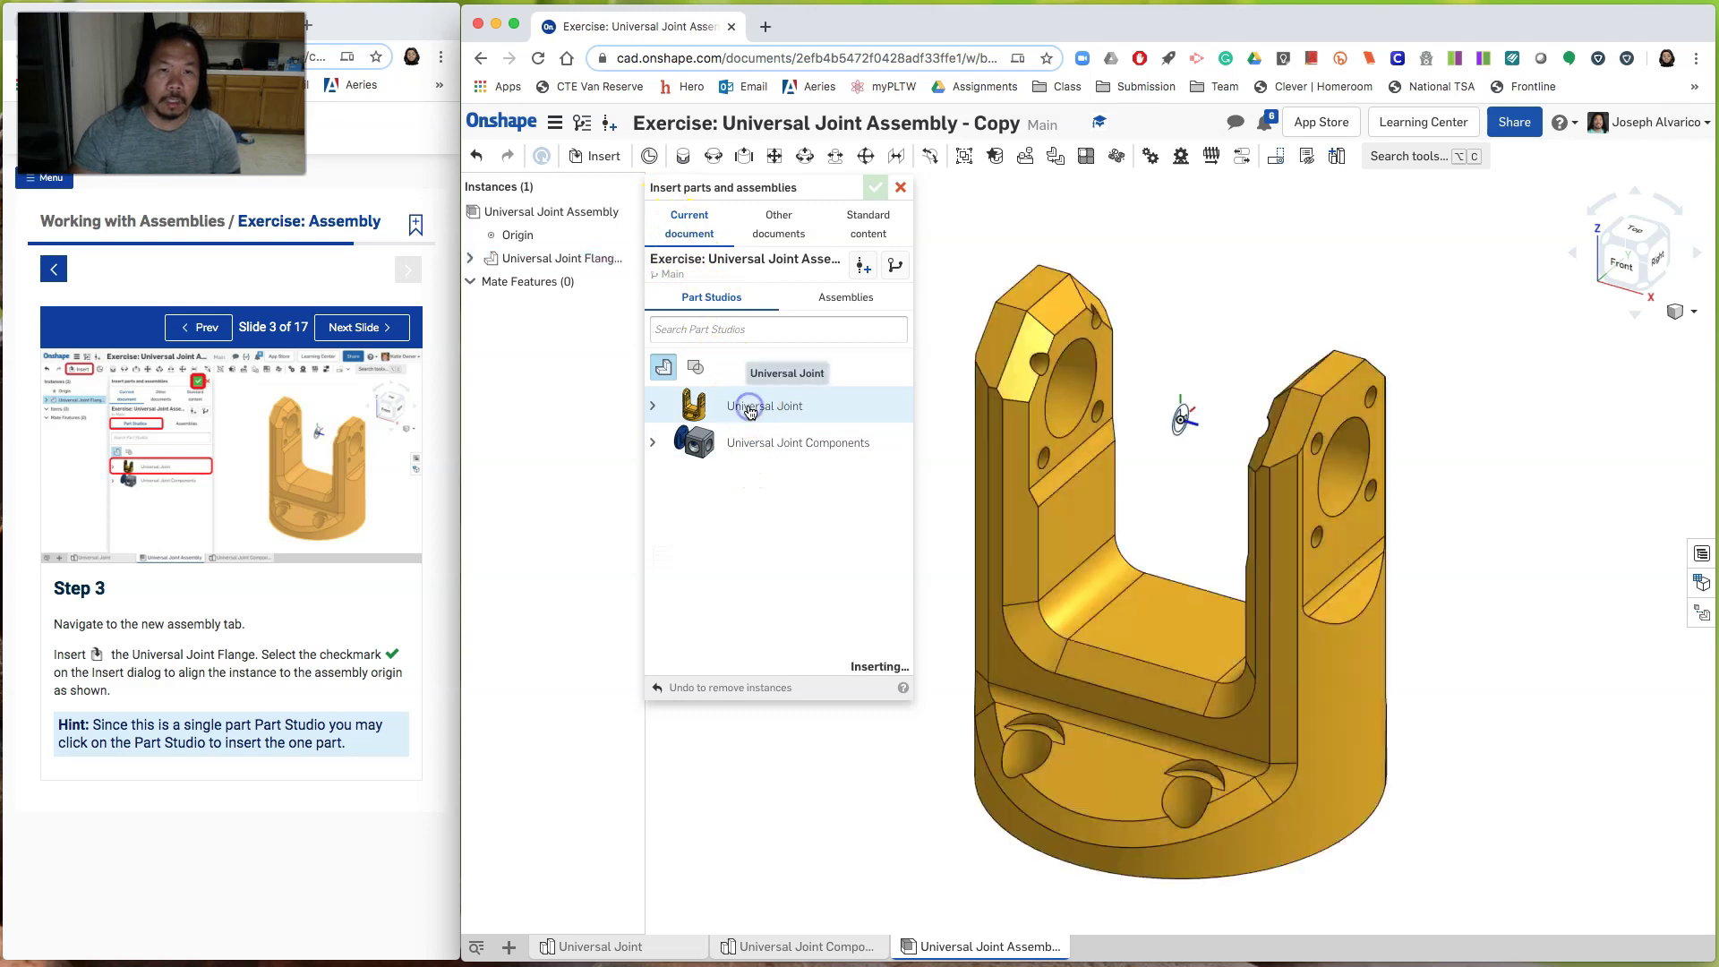
click(653, 406)
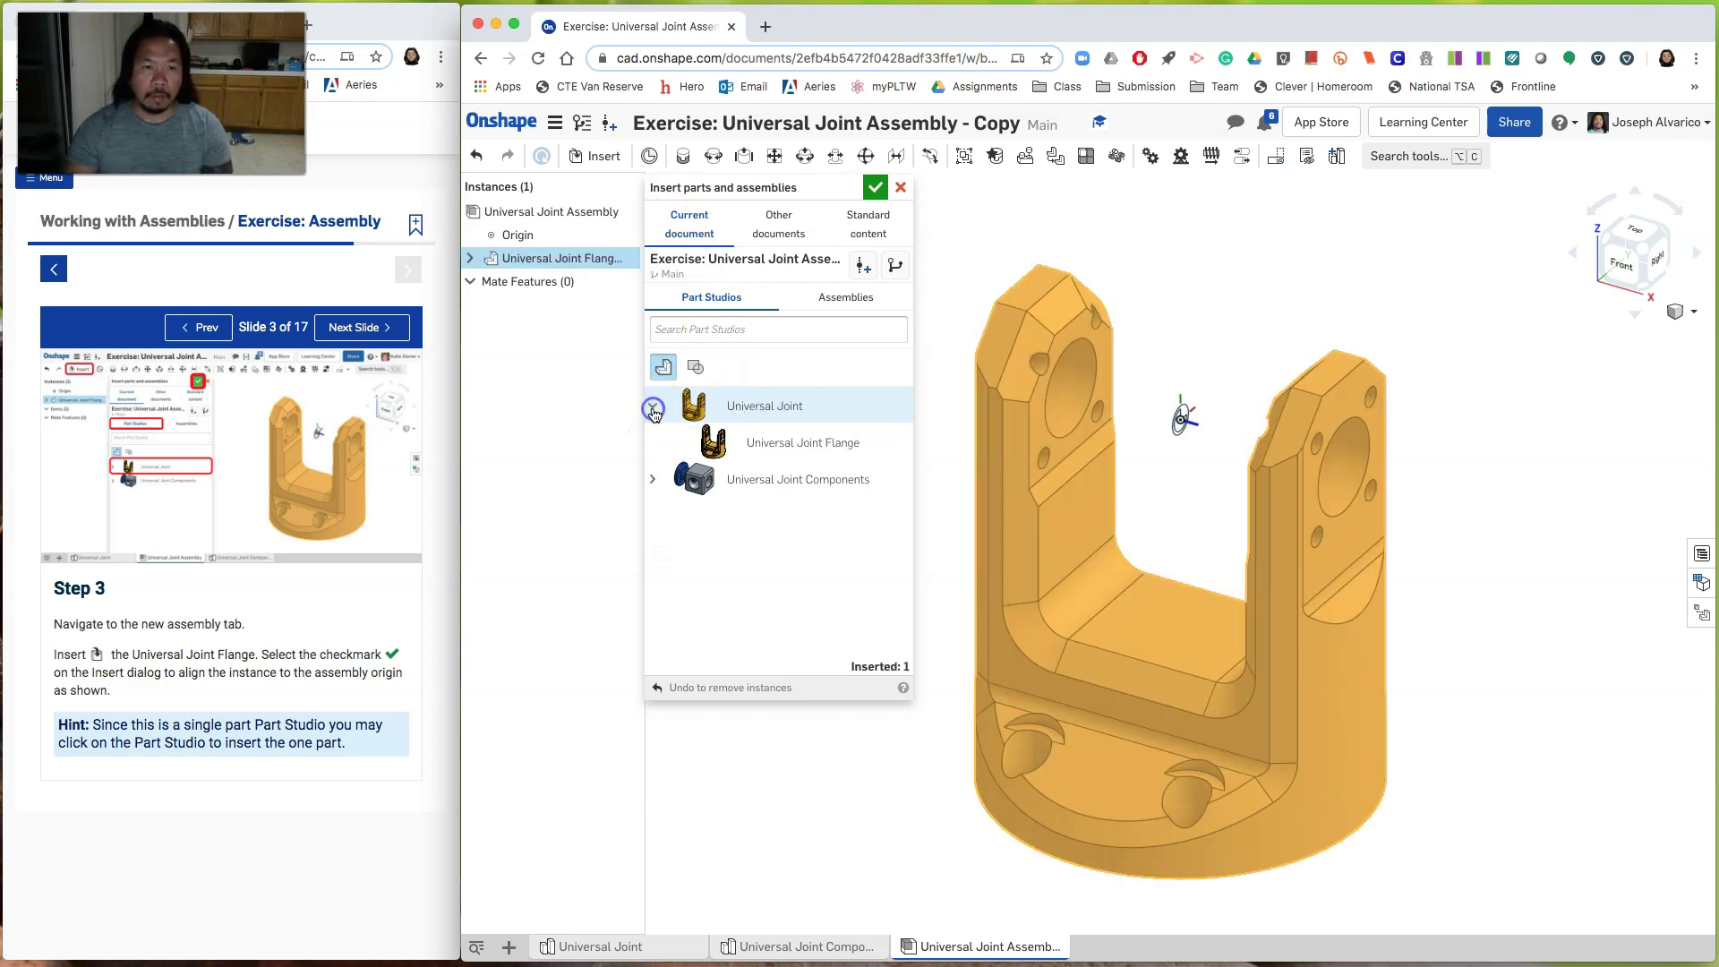
click(784, 458)
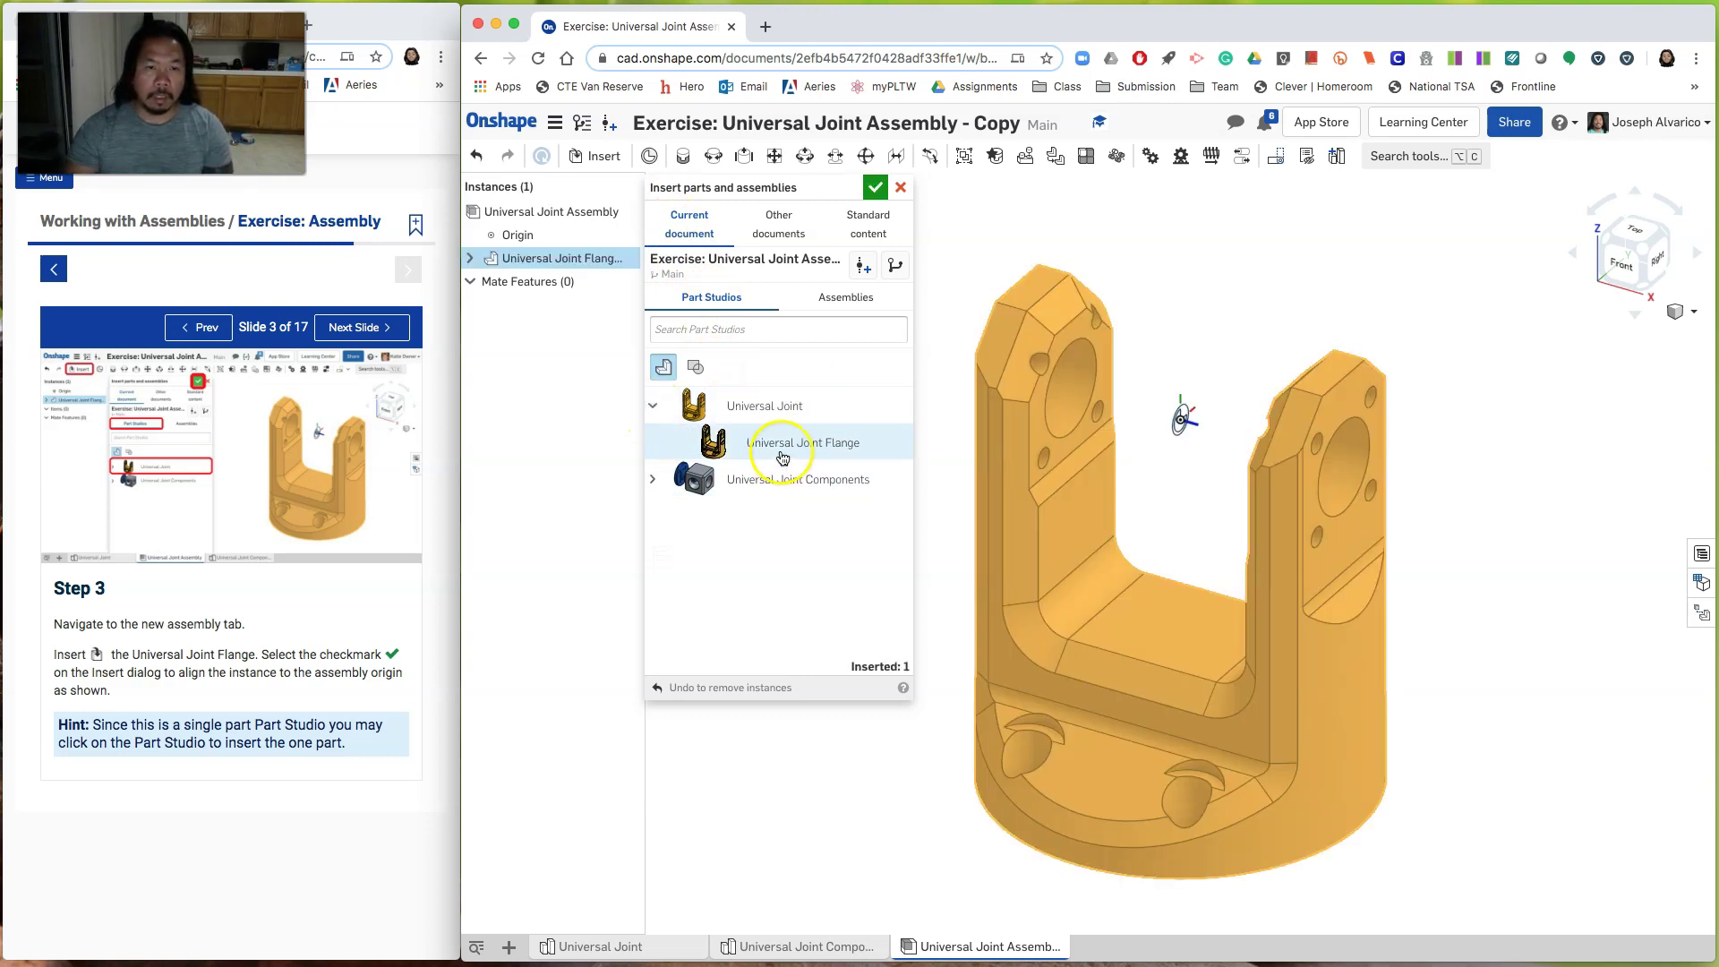
click(655, 408)
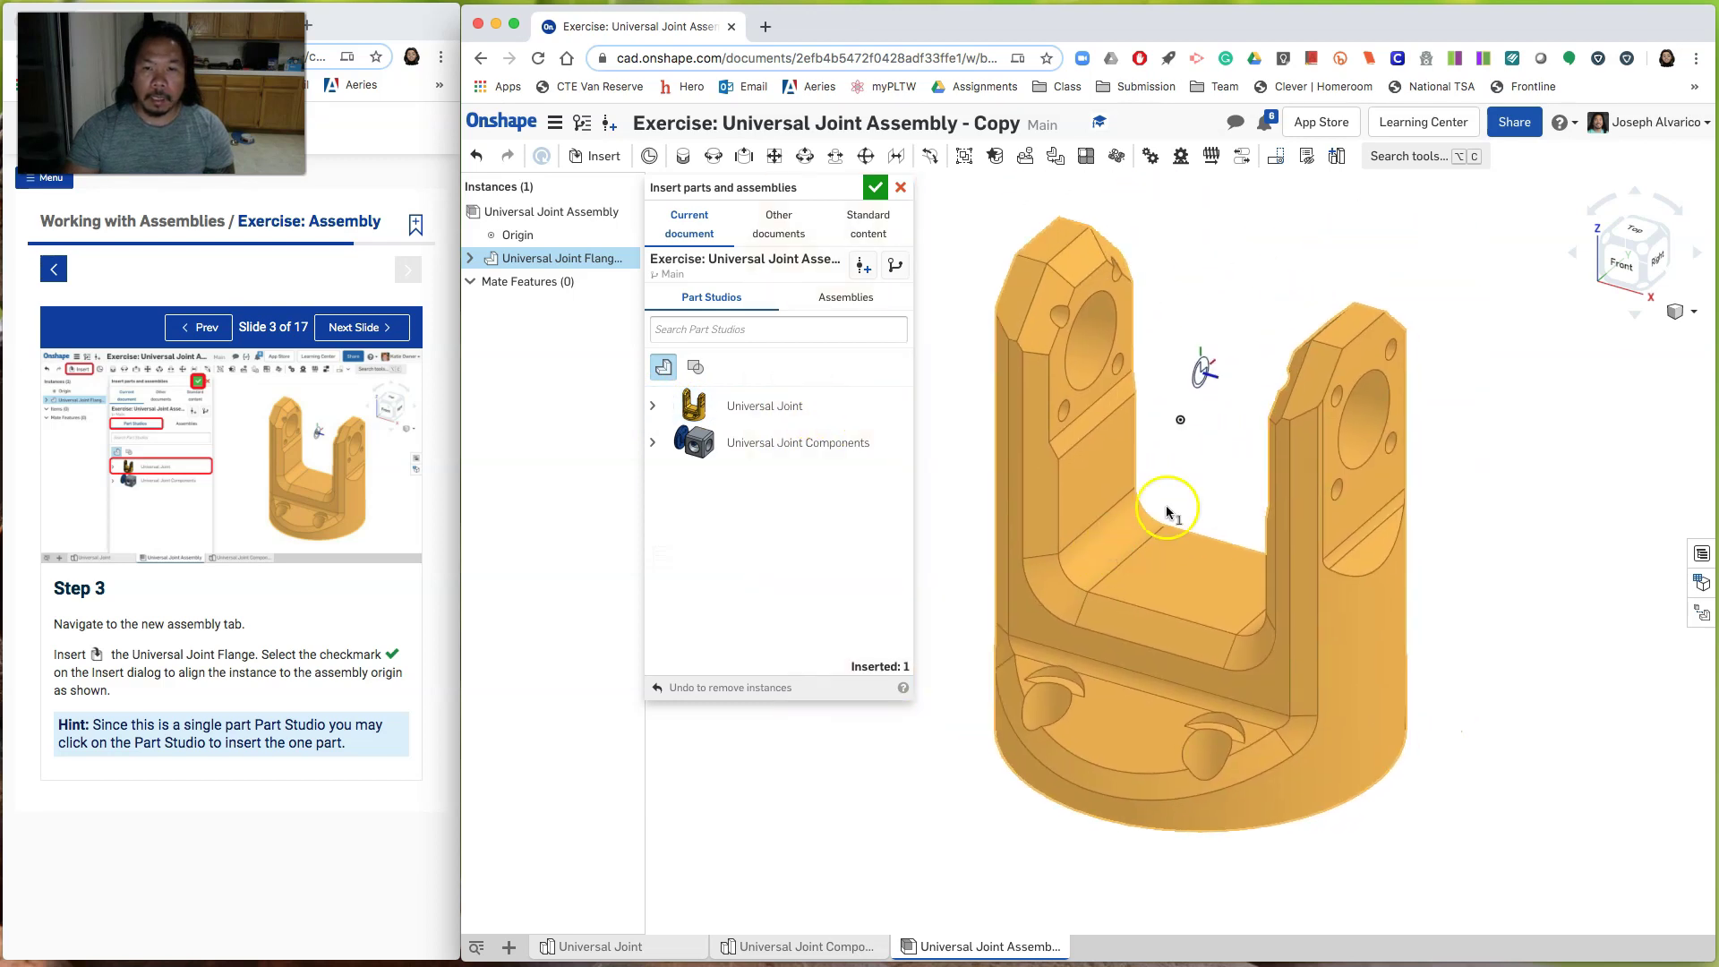
click(1196, 526)
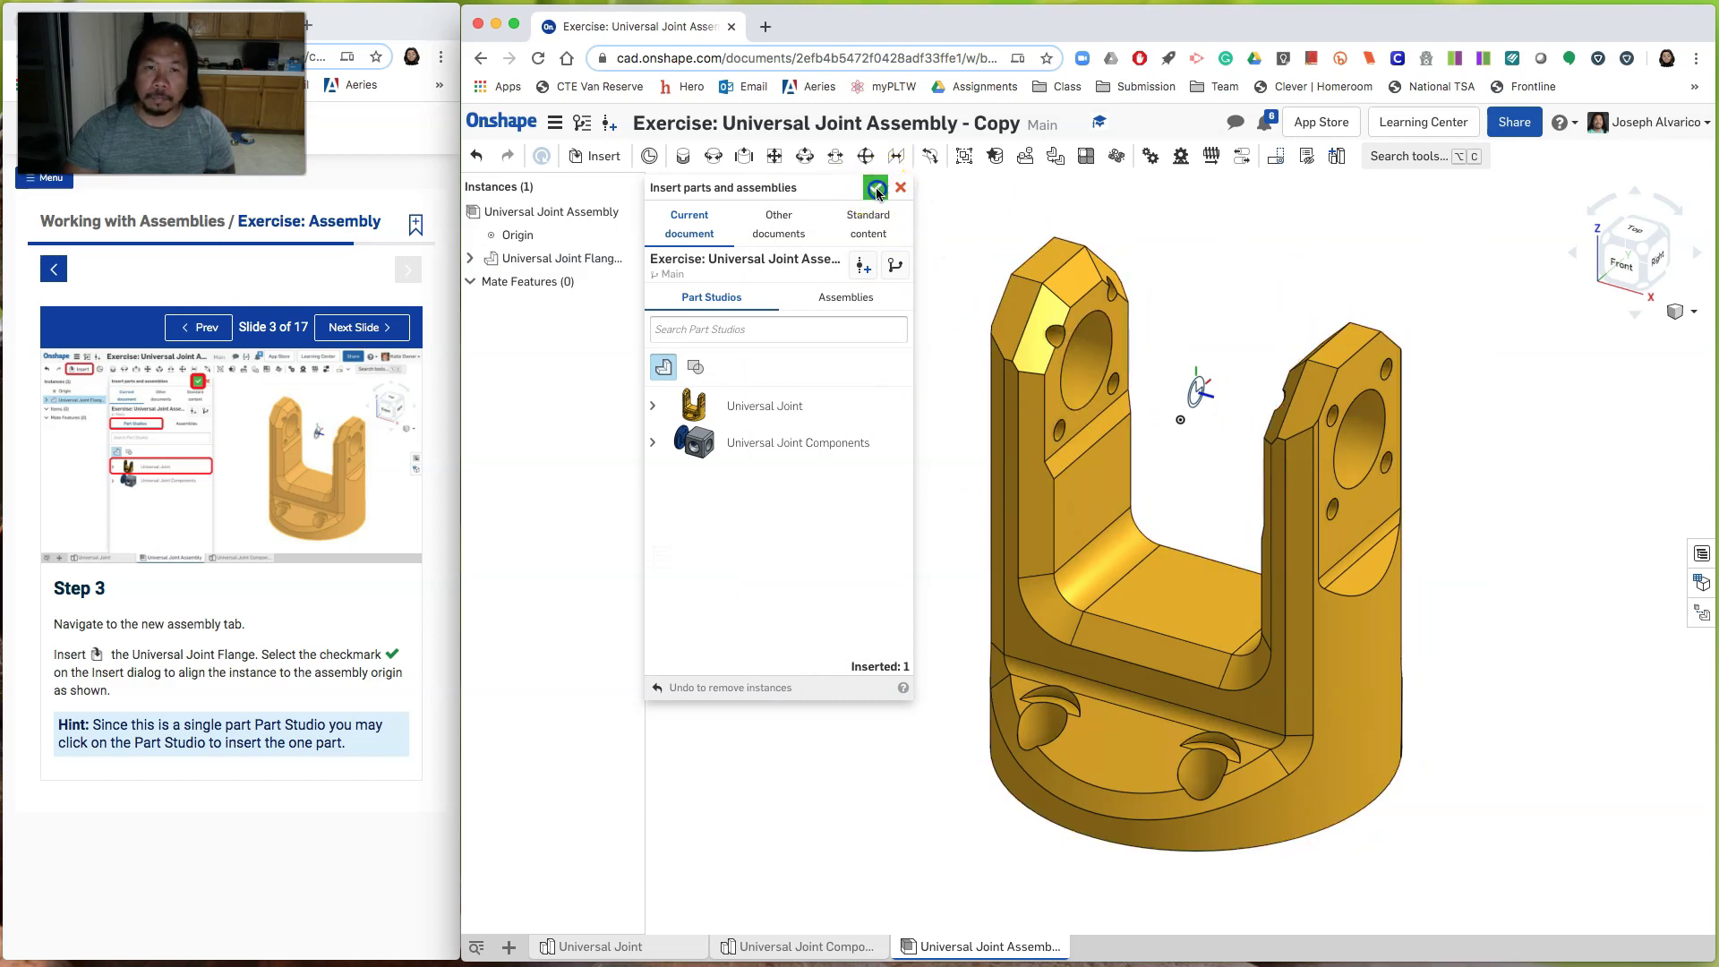
click(877, 190)
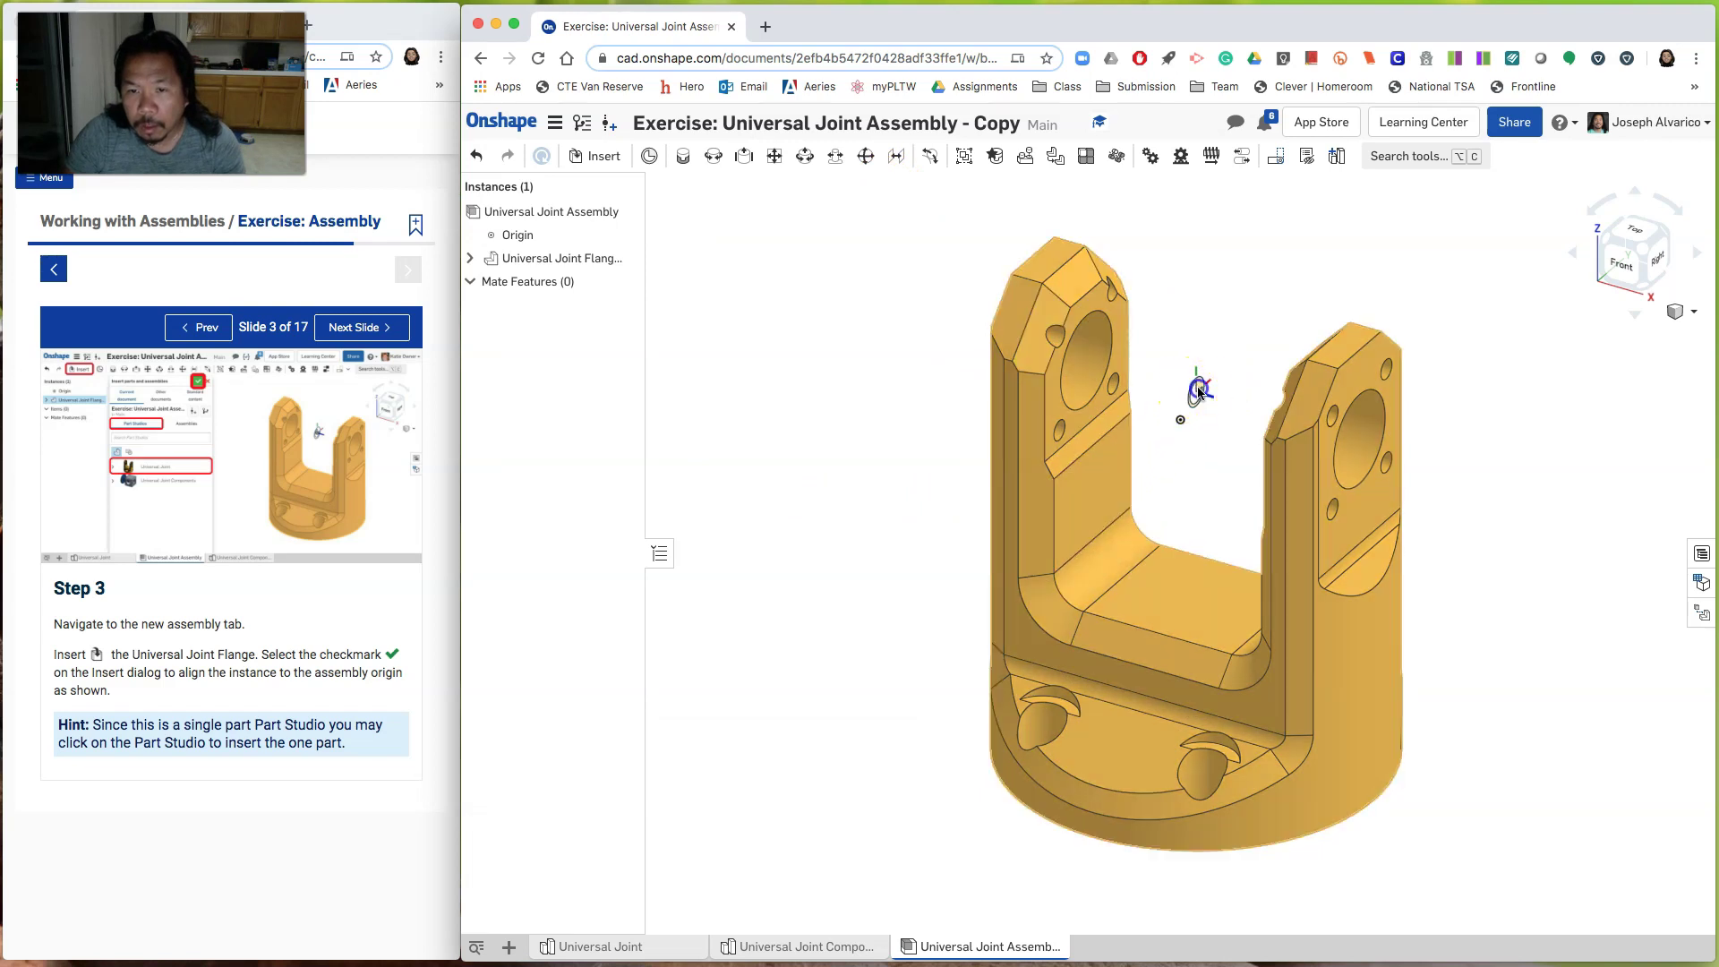
Step: Move the Universal Joint Flange to the assembly origin using its mate connector
click(1200, 403)
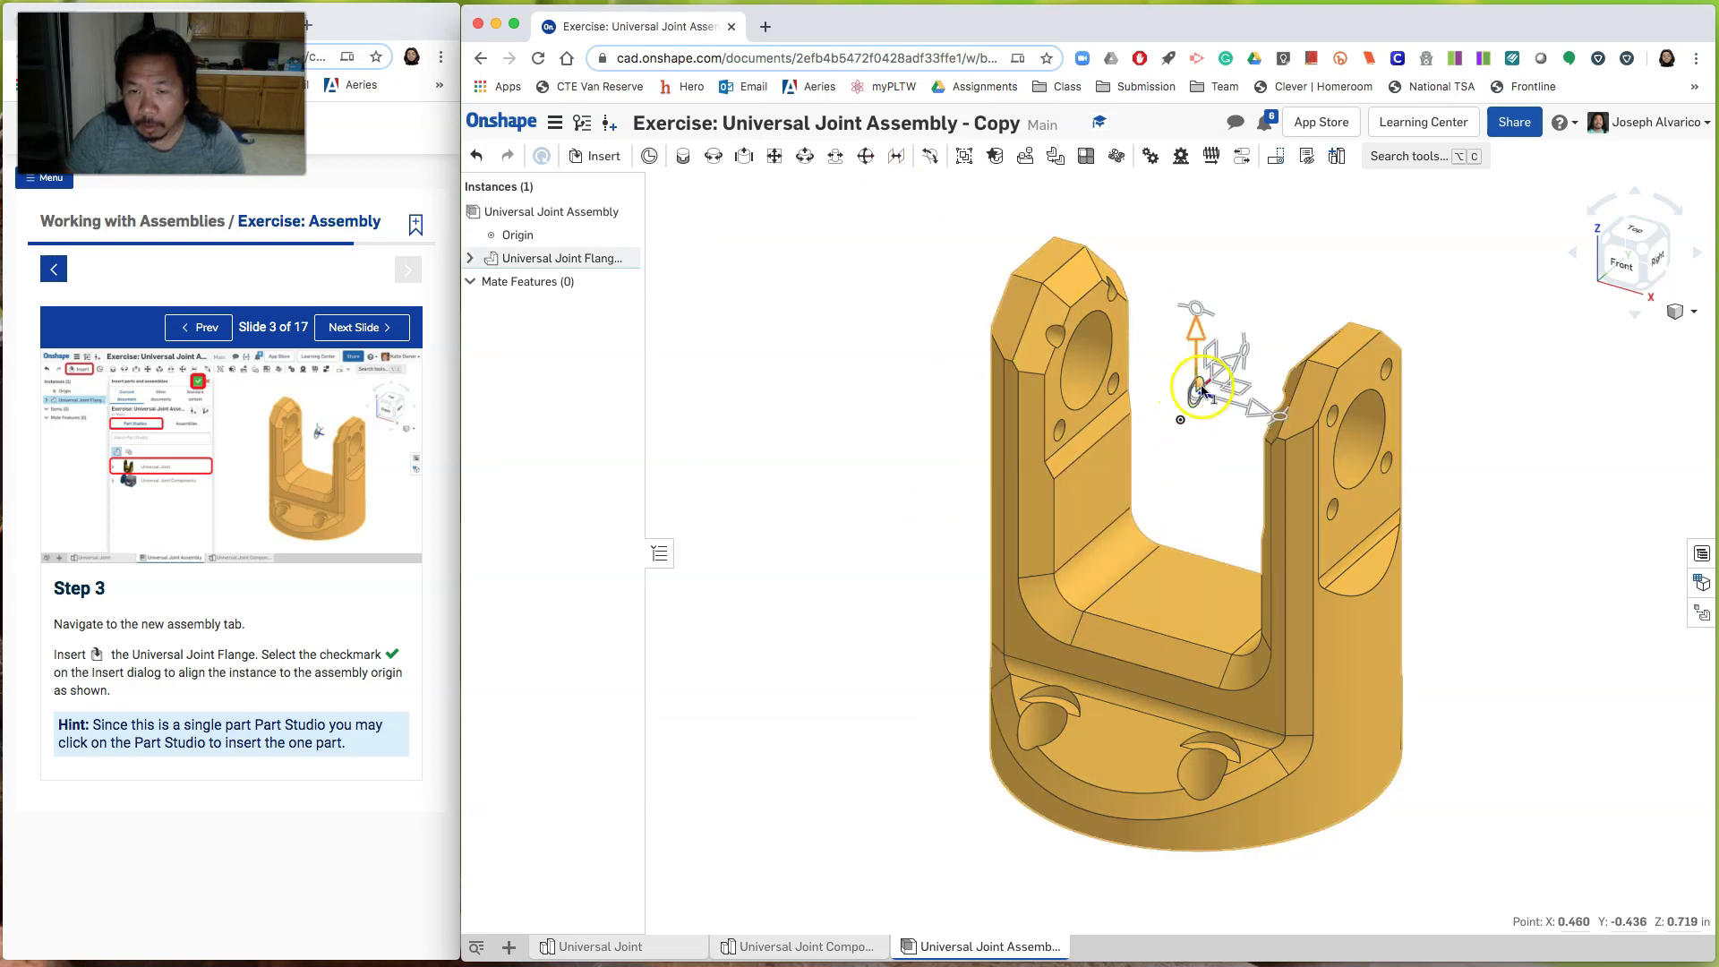
right_click(1200, 399)
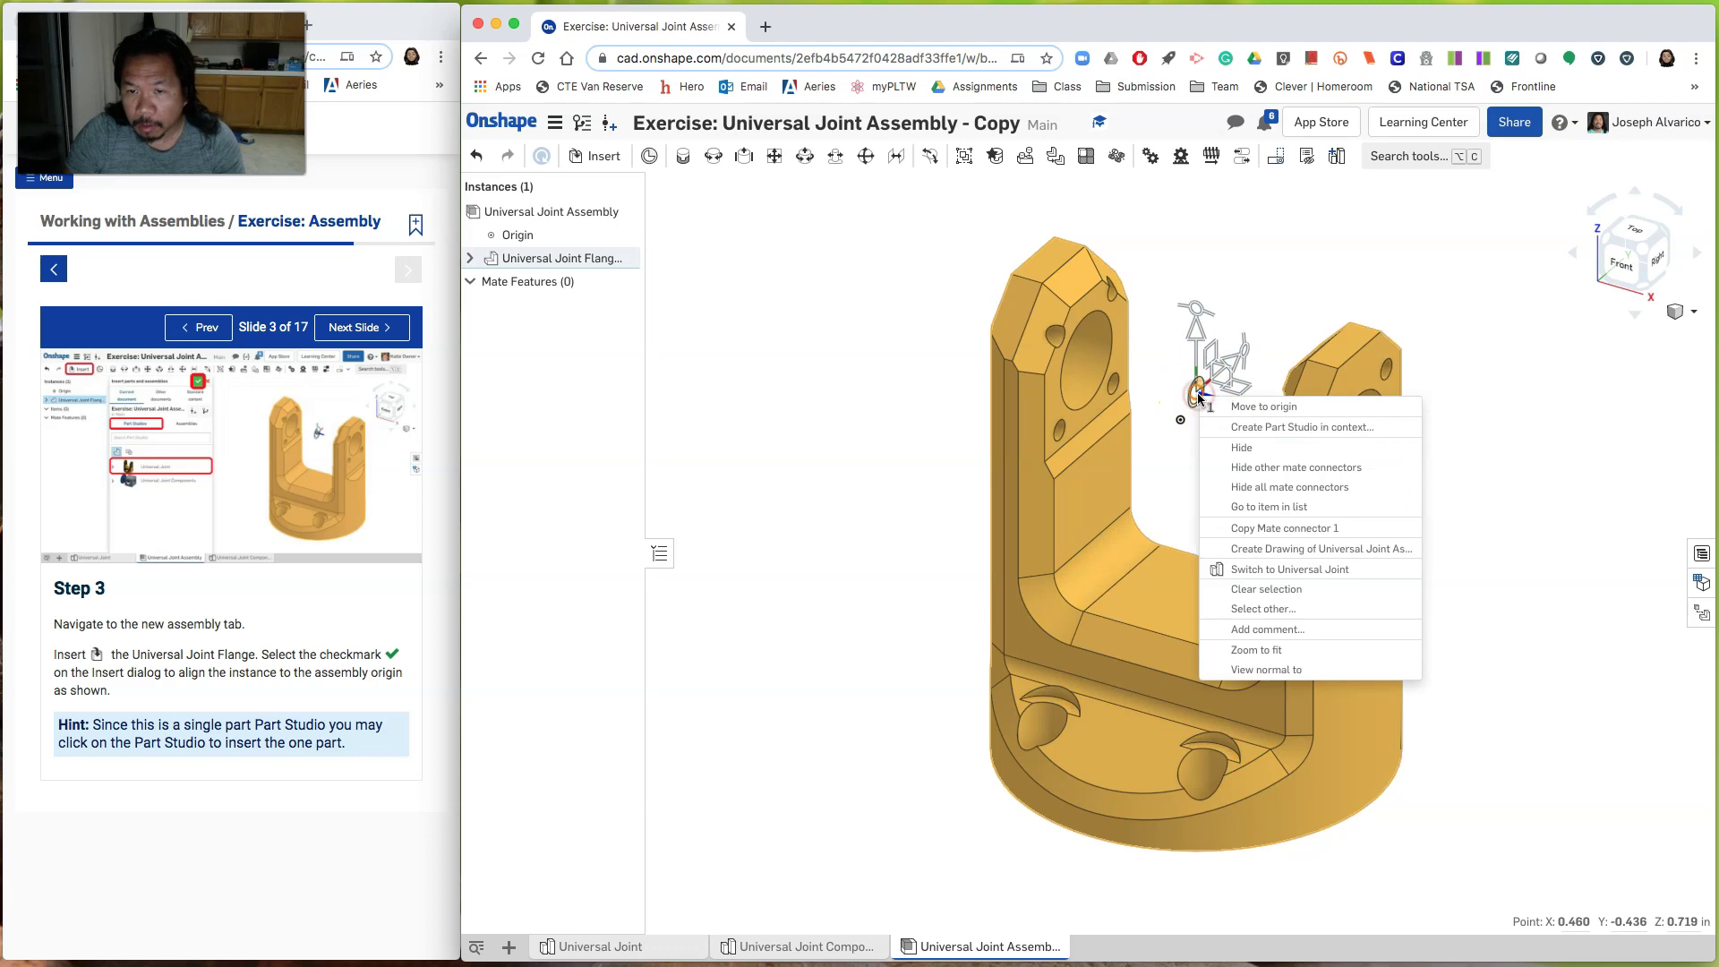
click(1220, 401)
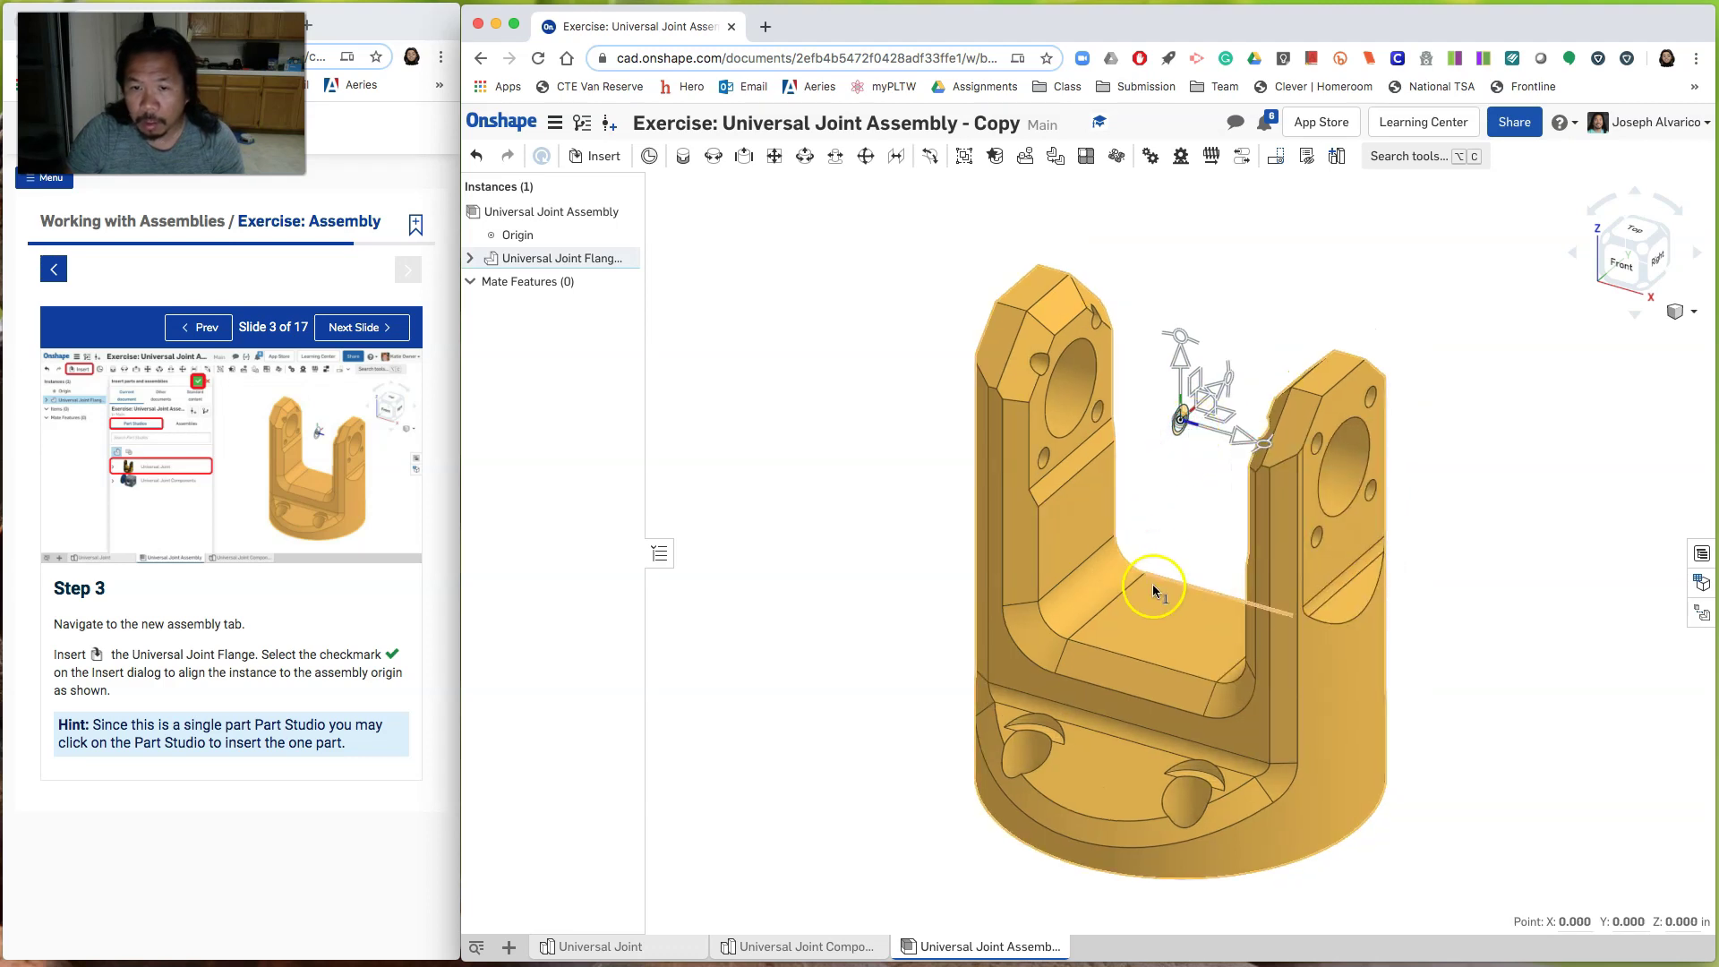
click(801, 636)
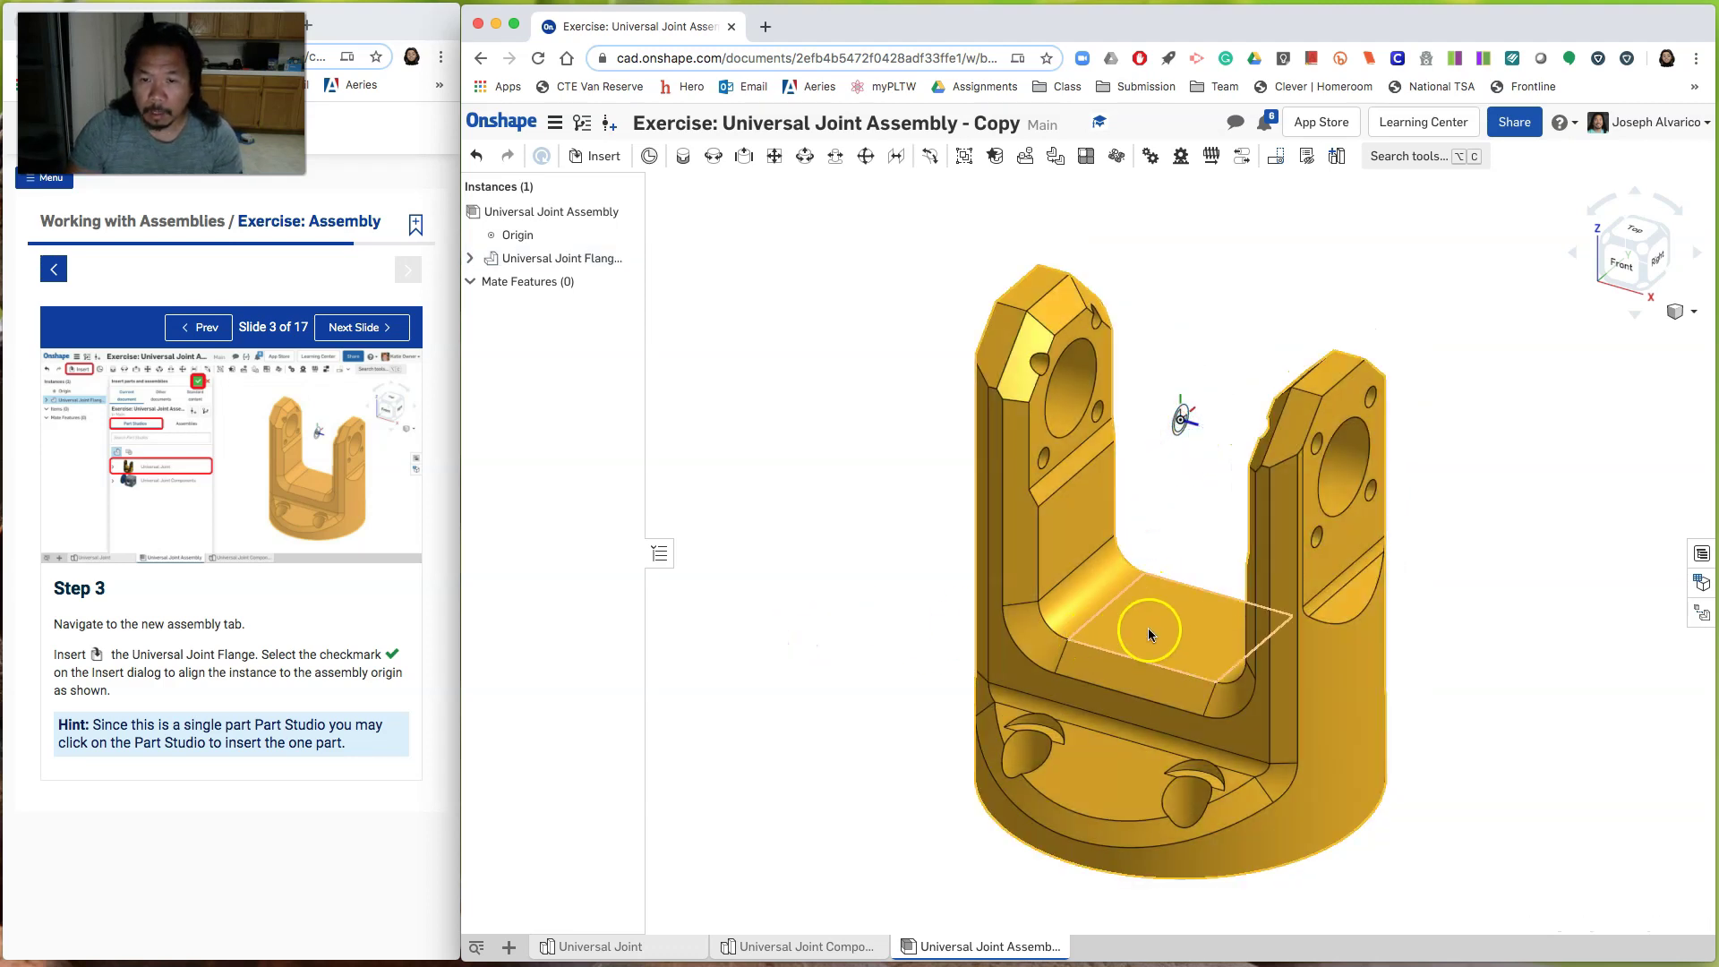
Step: Fix the Universal Joint Flange in place and test that it cannot be moved
right_click(1149, 633)
click(1257, 331)
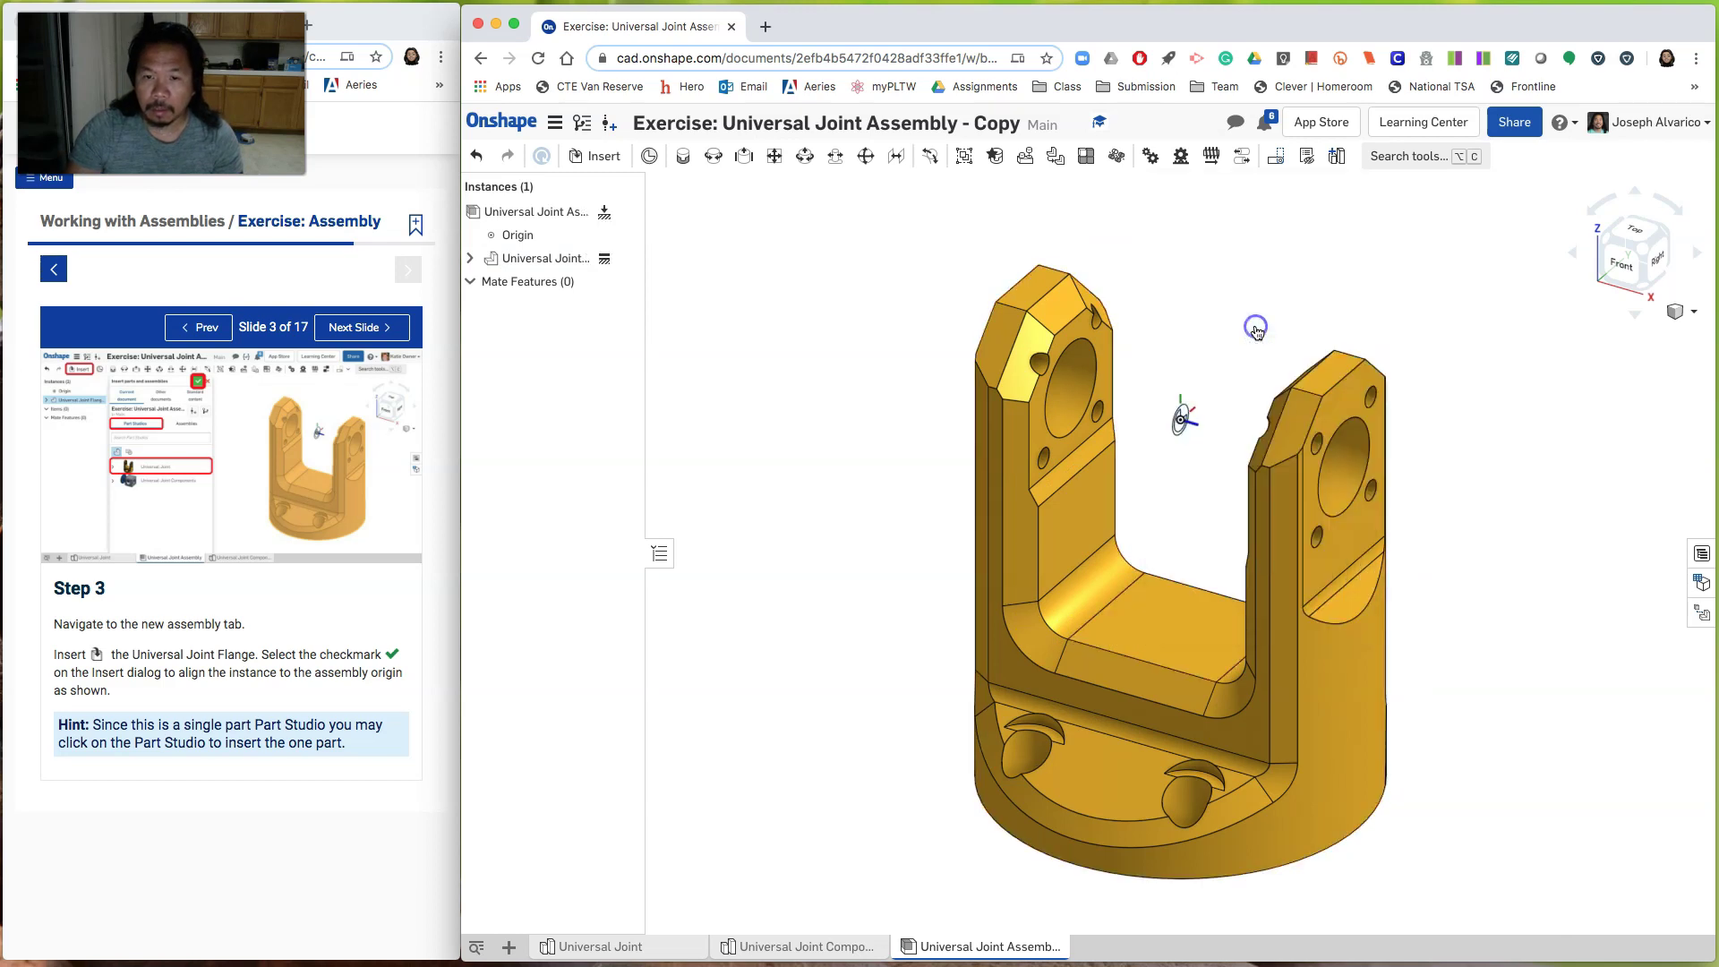
drag(1145, 632, 1156, 654)
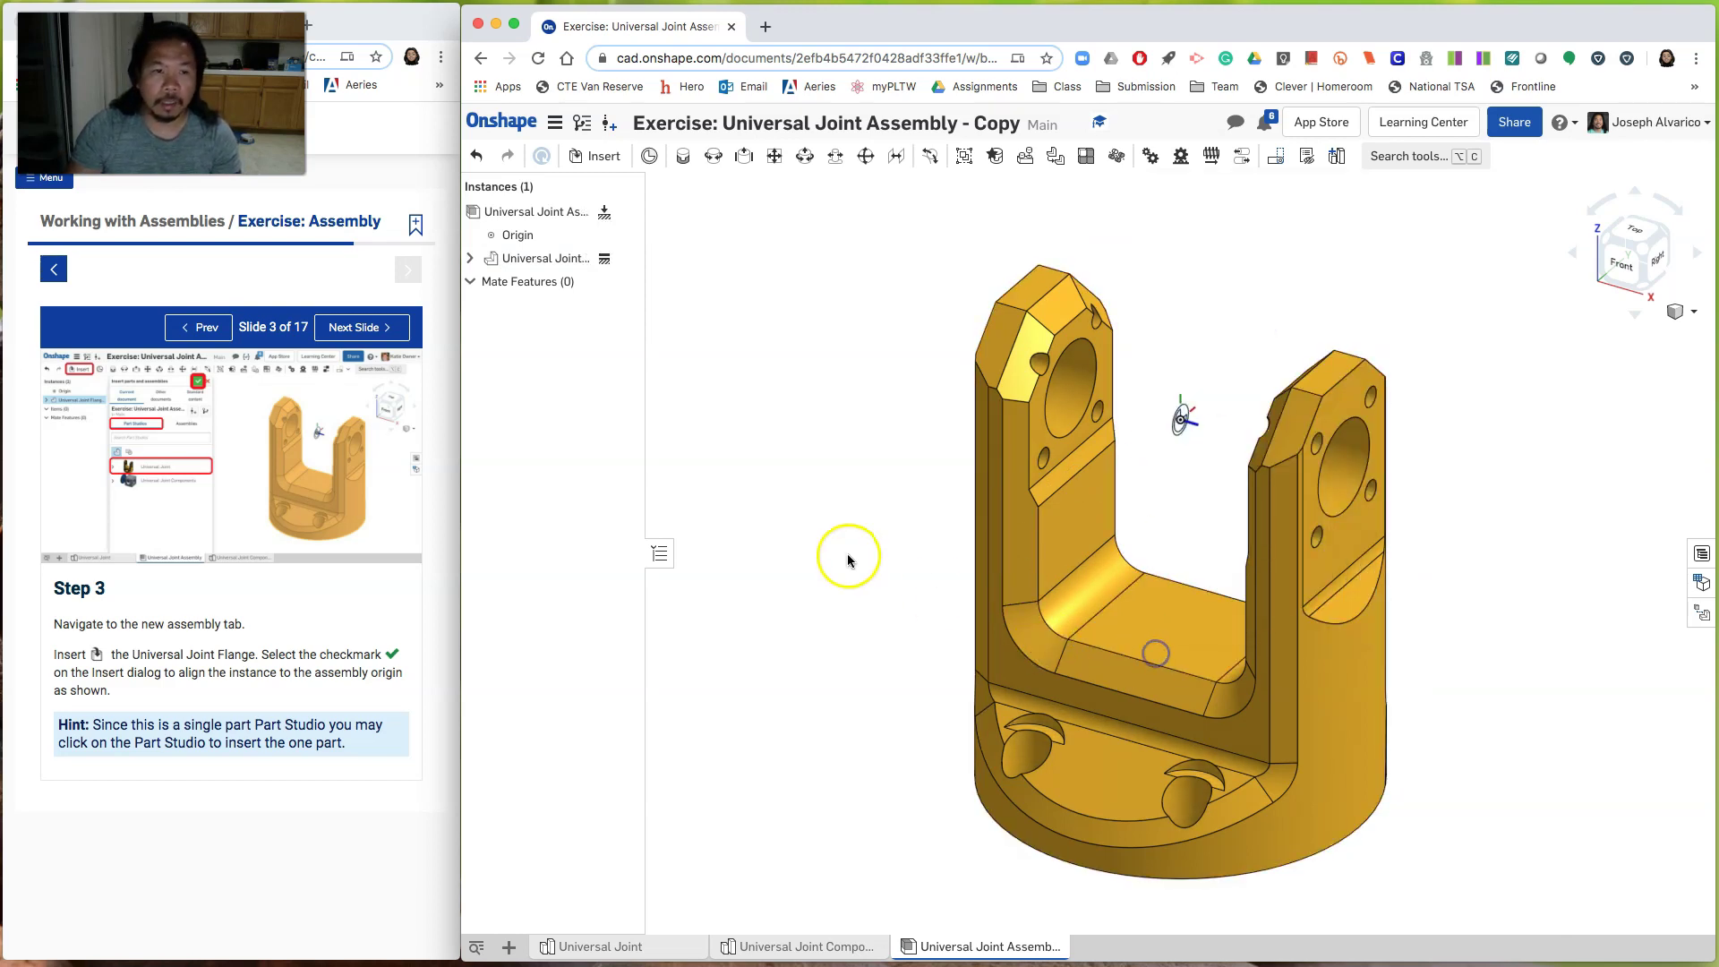
Step: Advance the exercise instructions past Step 4 to Step 5
scroll(850, 555, down, 1)
click(363, 328)
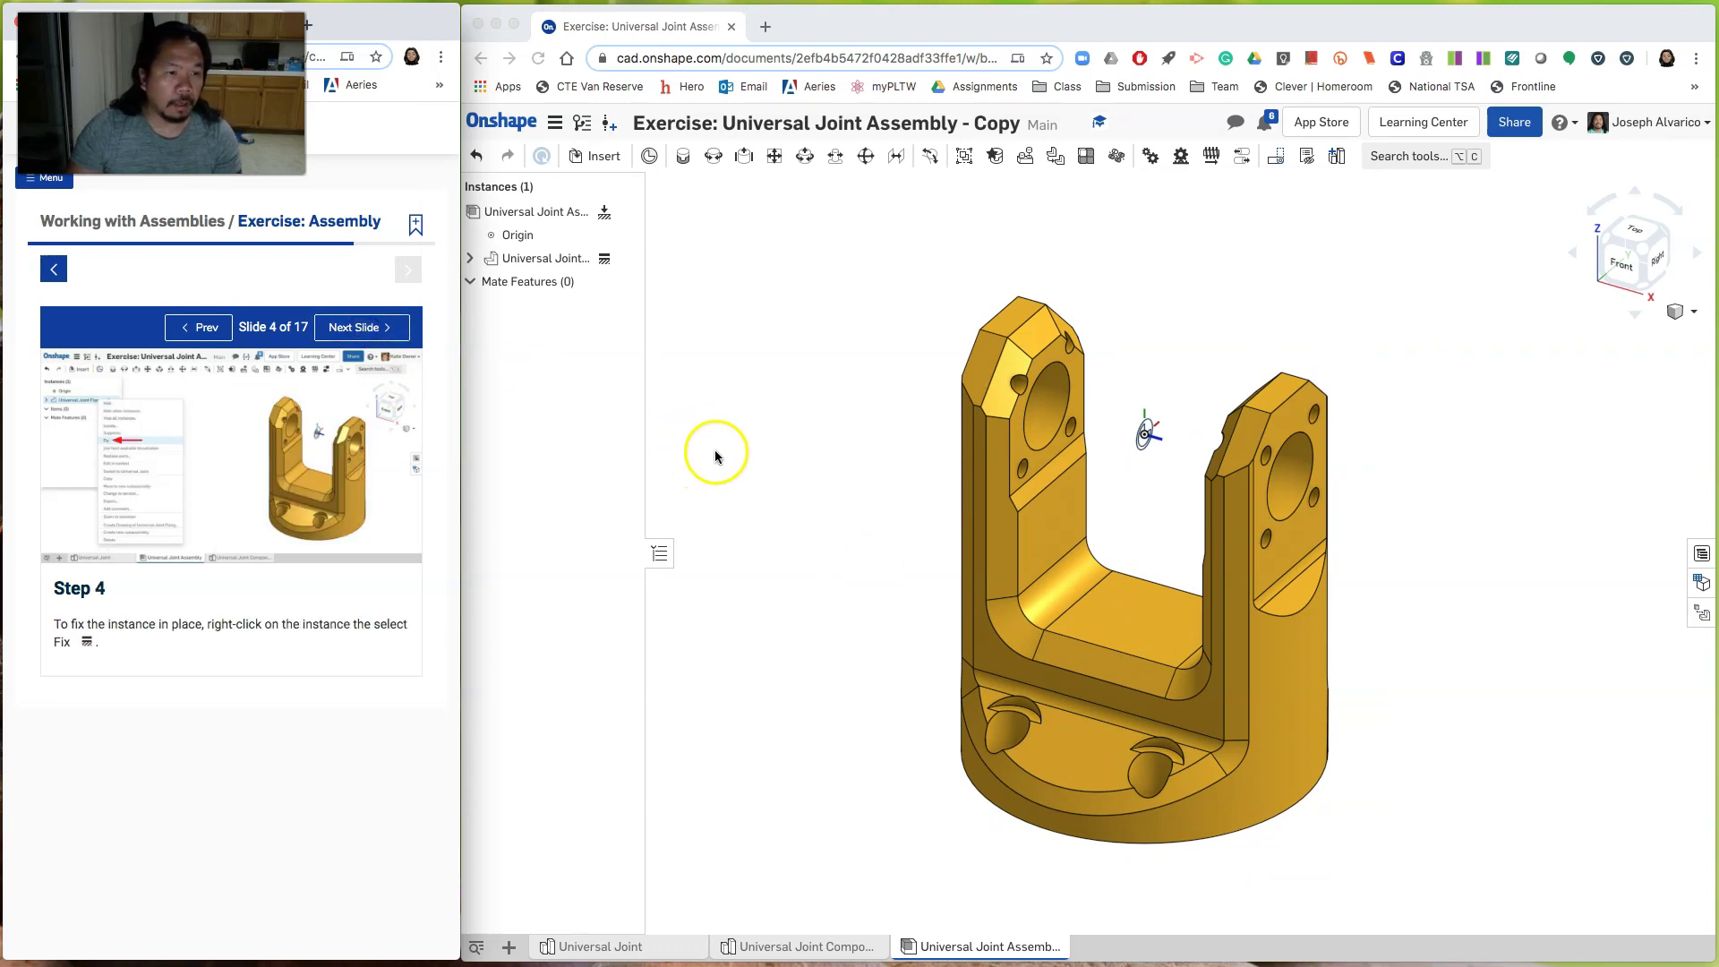
click(1107, 641)
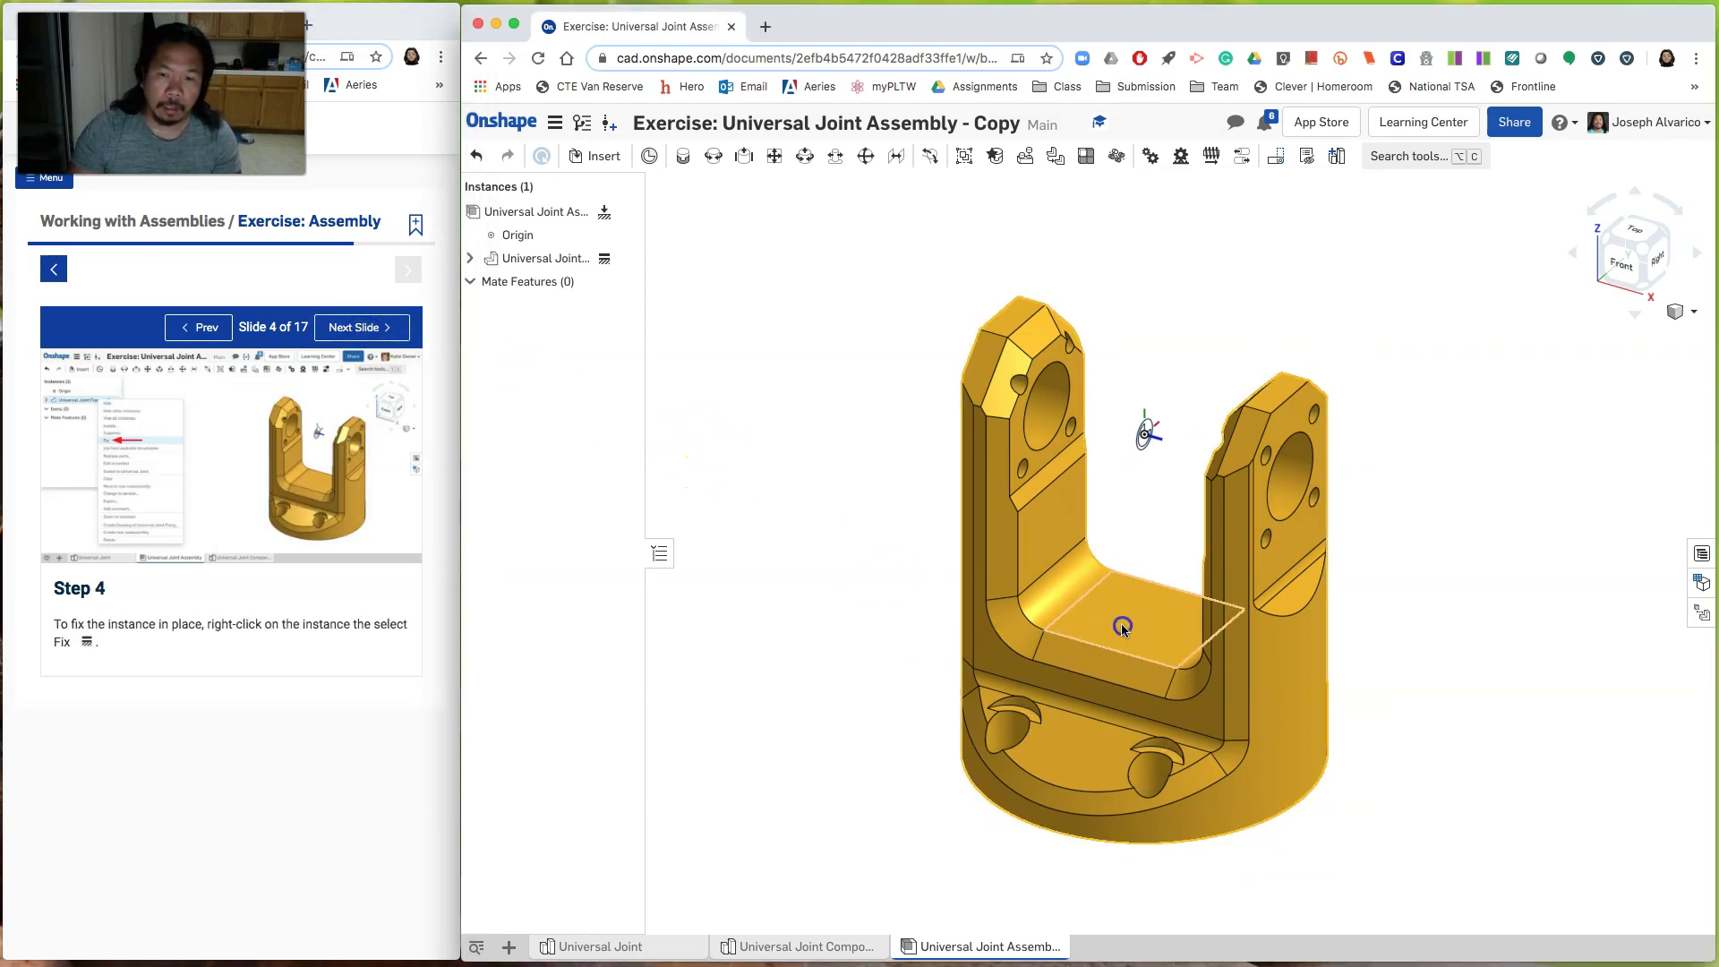
click(370, 328)
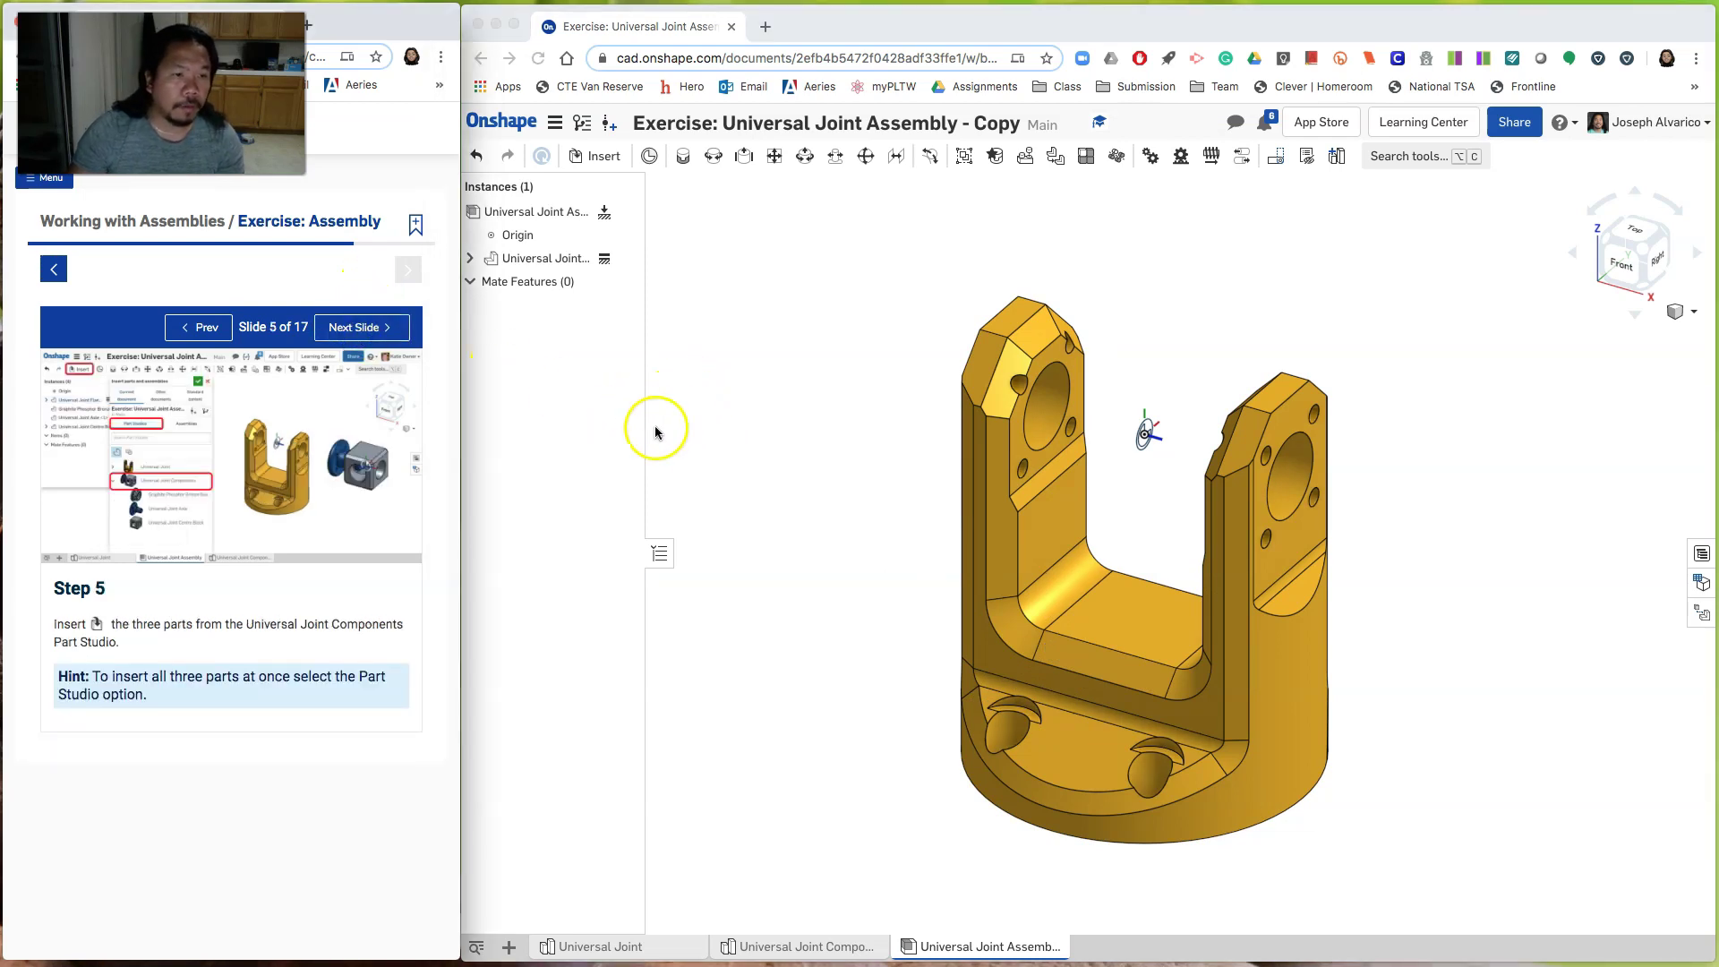
Step: Insert all three parts of the Universal Joint Components Part Studio at once, placed freely above and to the right of the Flange
click(714, 373)
click(596, 158)
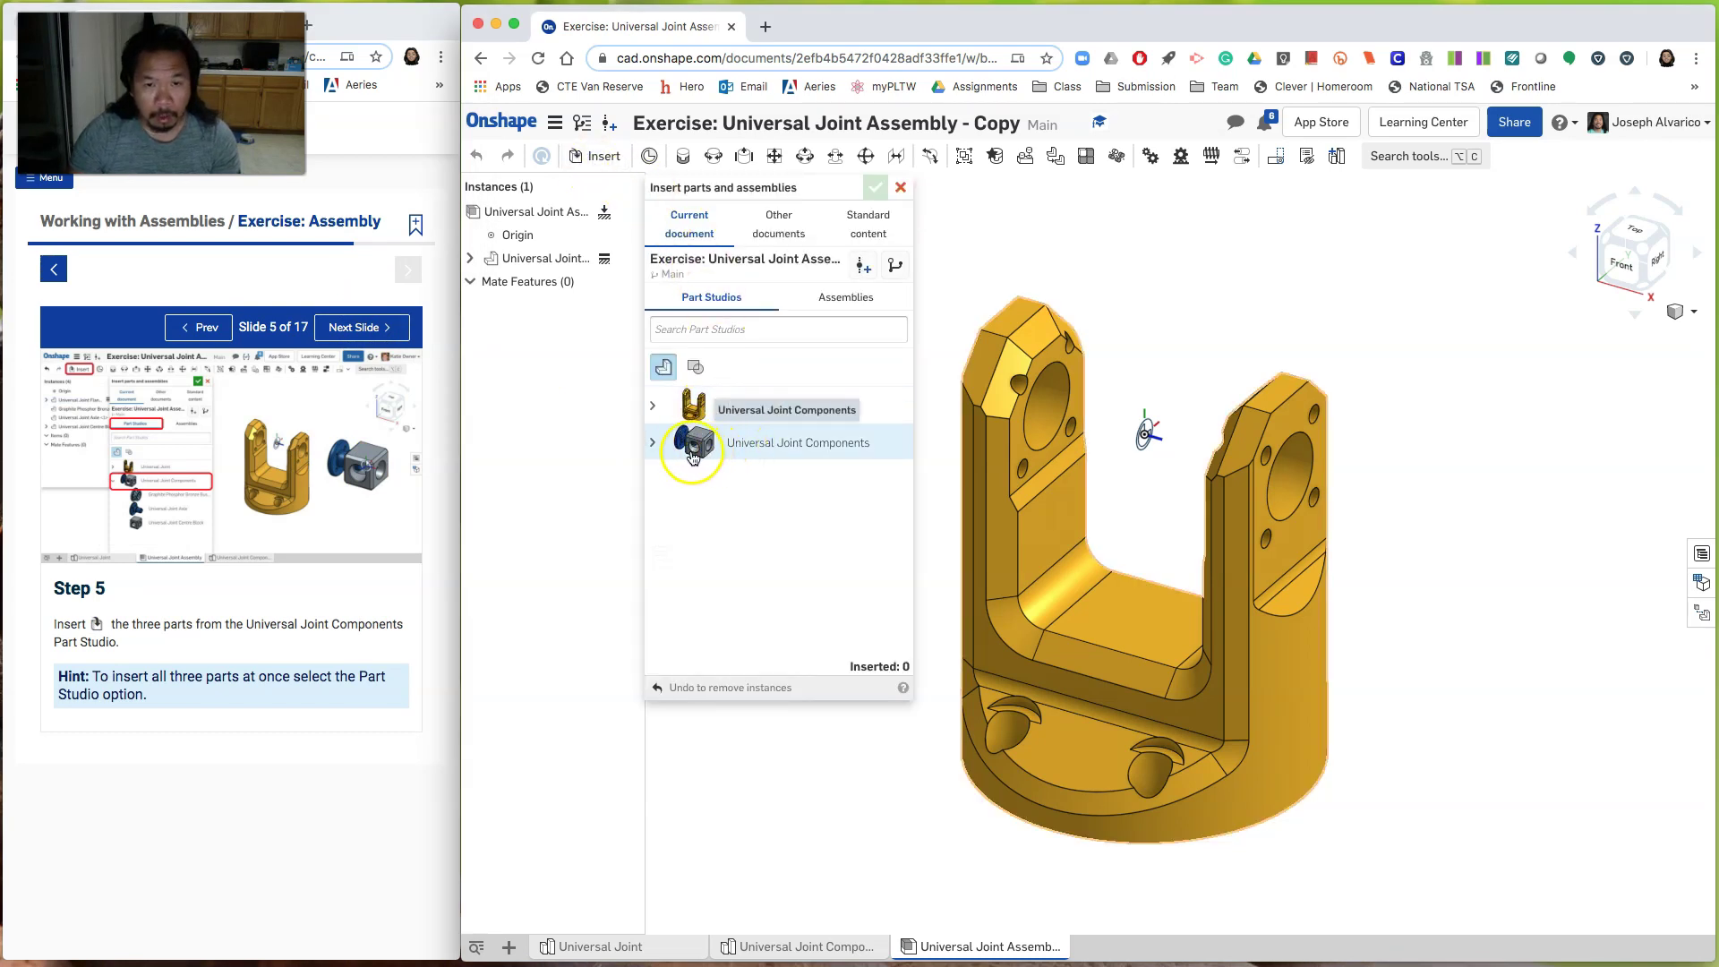
click(654, 444)
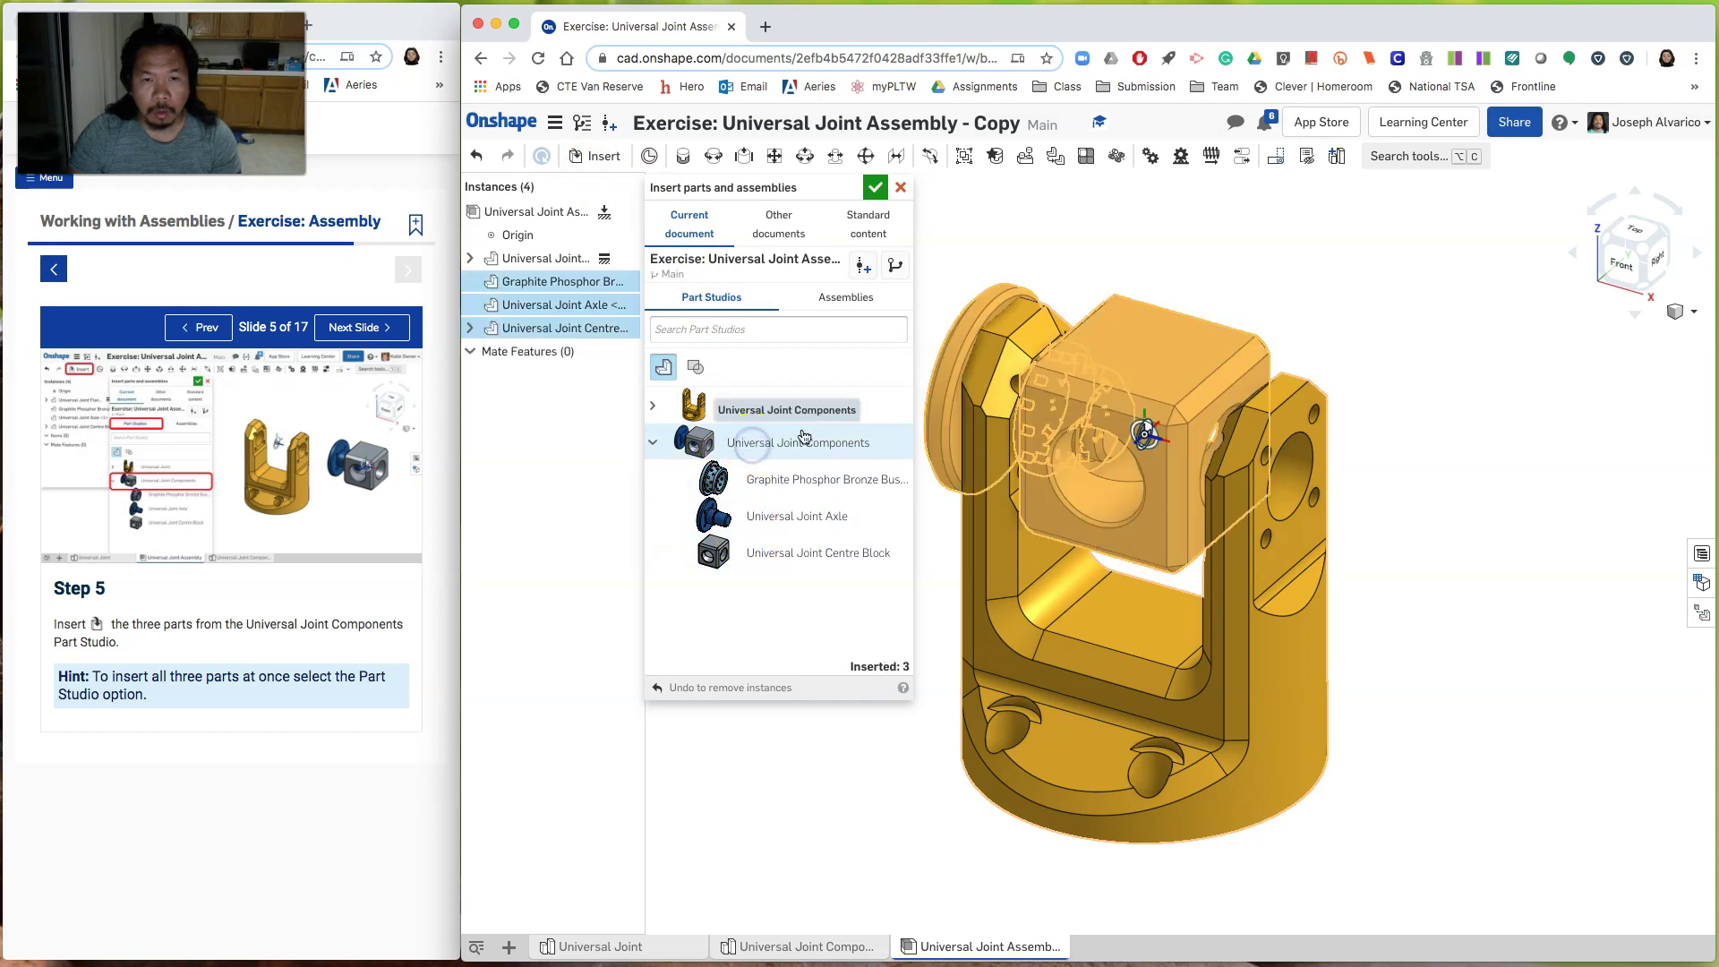
click(1352, 293)
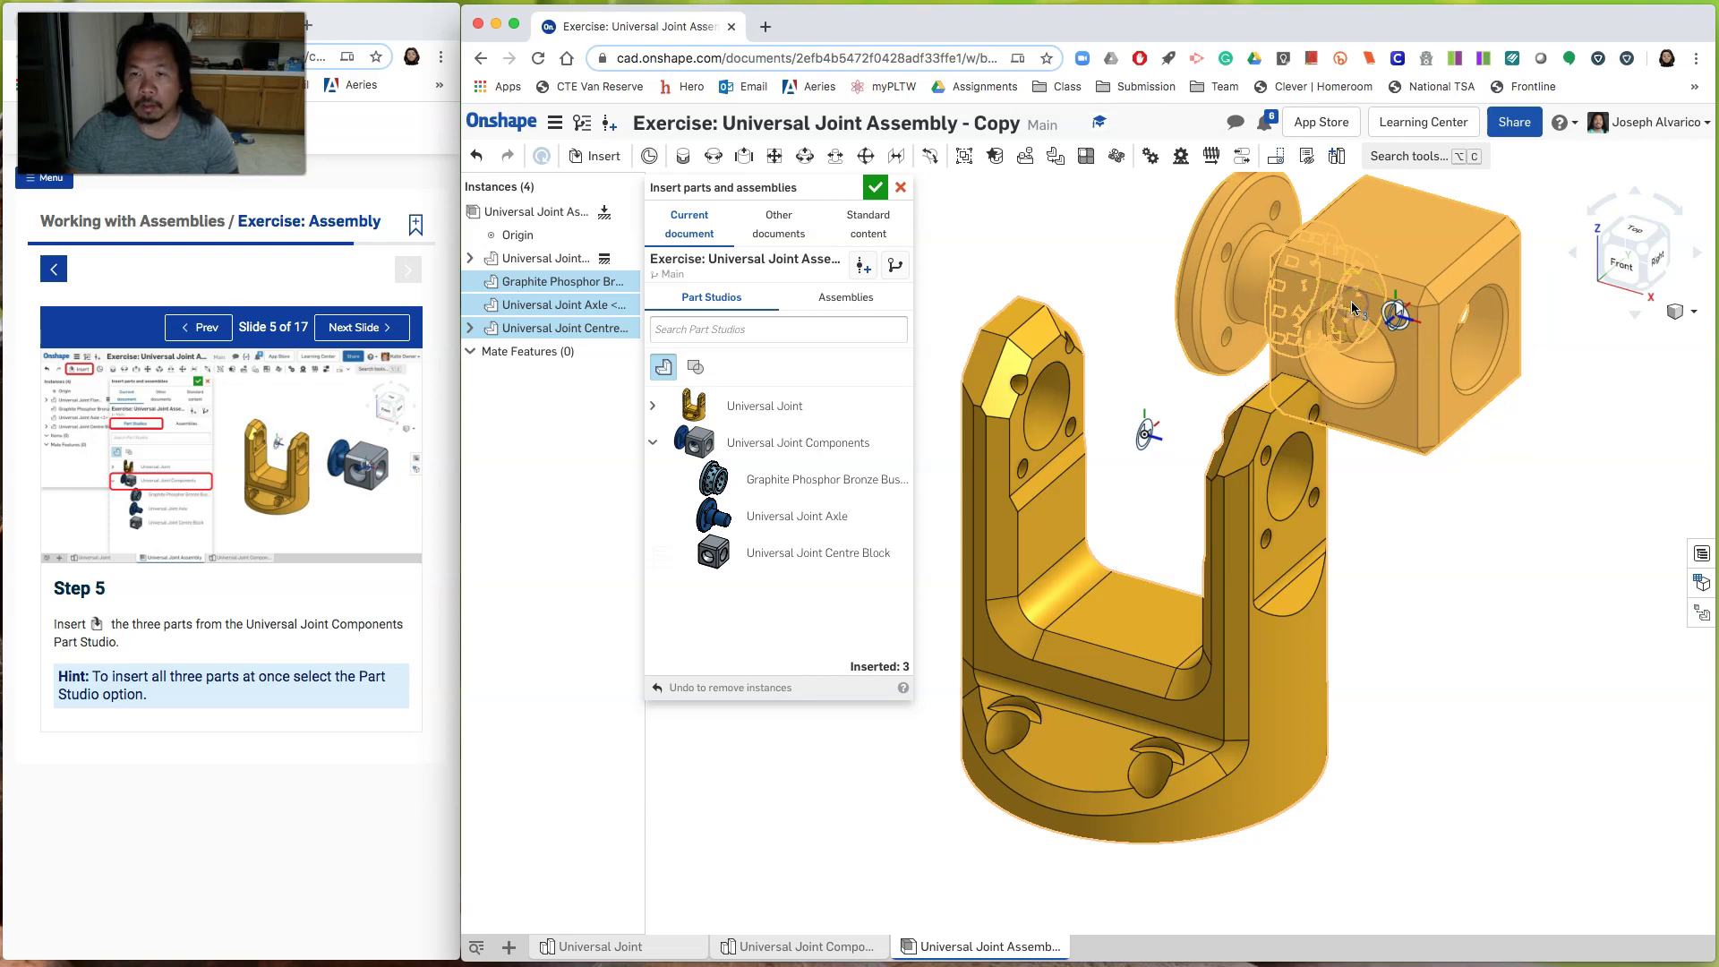
click(1353, 308)
click(875, 188)
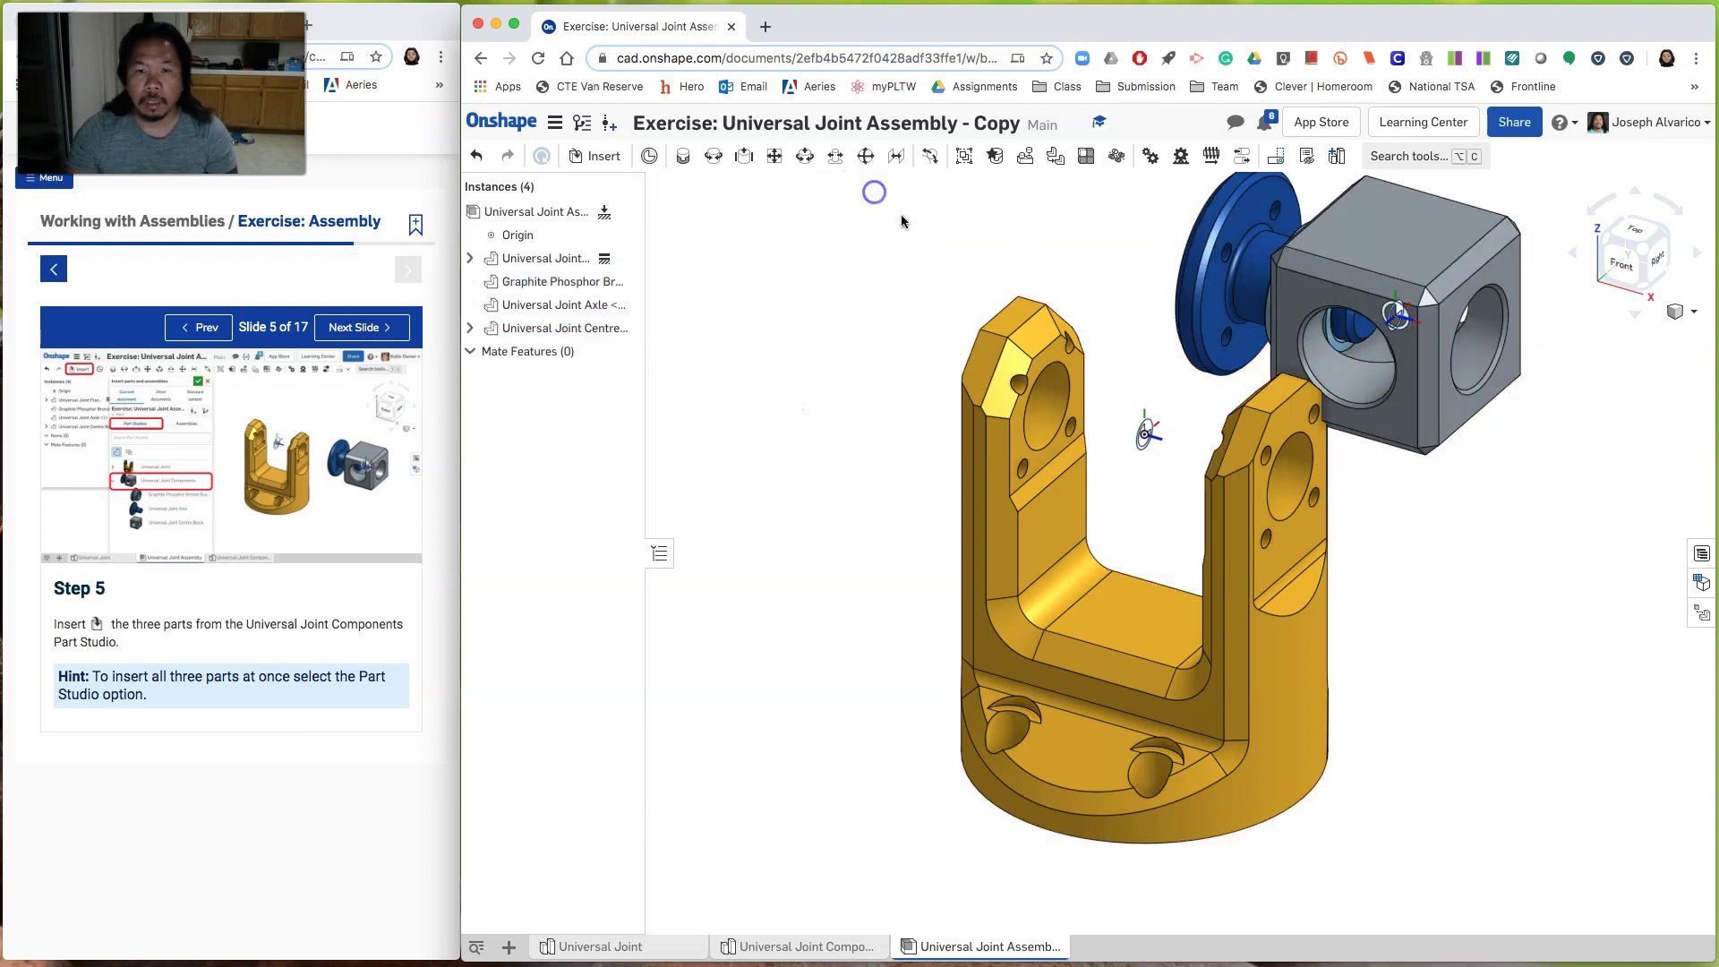
Step: Spread the inserted parts apart, with the Axle and Bronze Bushing left of the Flange and the Centre Block to its right
scroll(1066, 338, down, 3)
drag(1153, 306, 754, 306)
drag(1456, 499, 1461, 511)
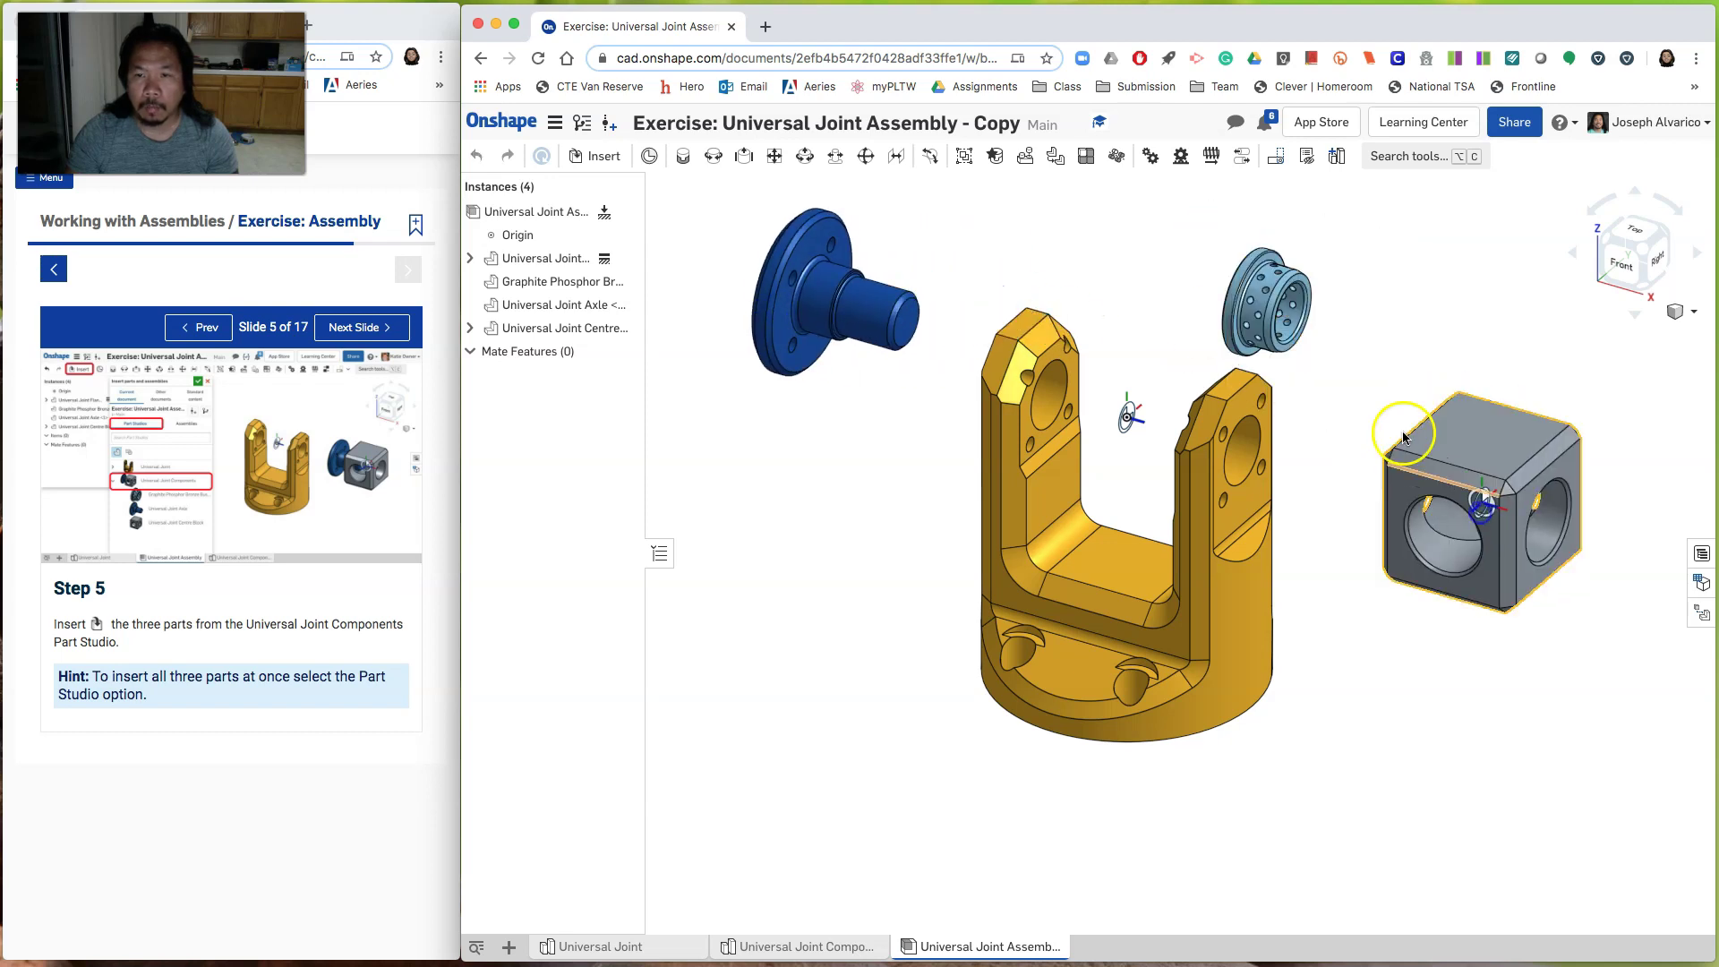
drag(1272, 318, 806, 503)
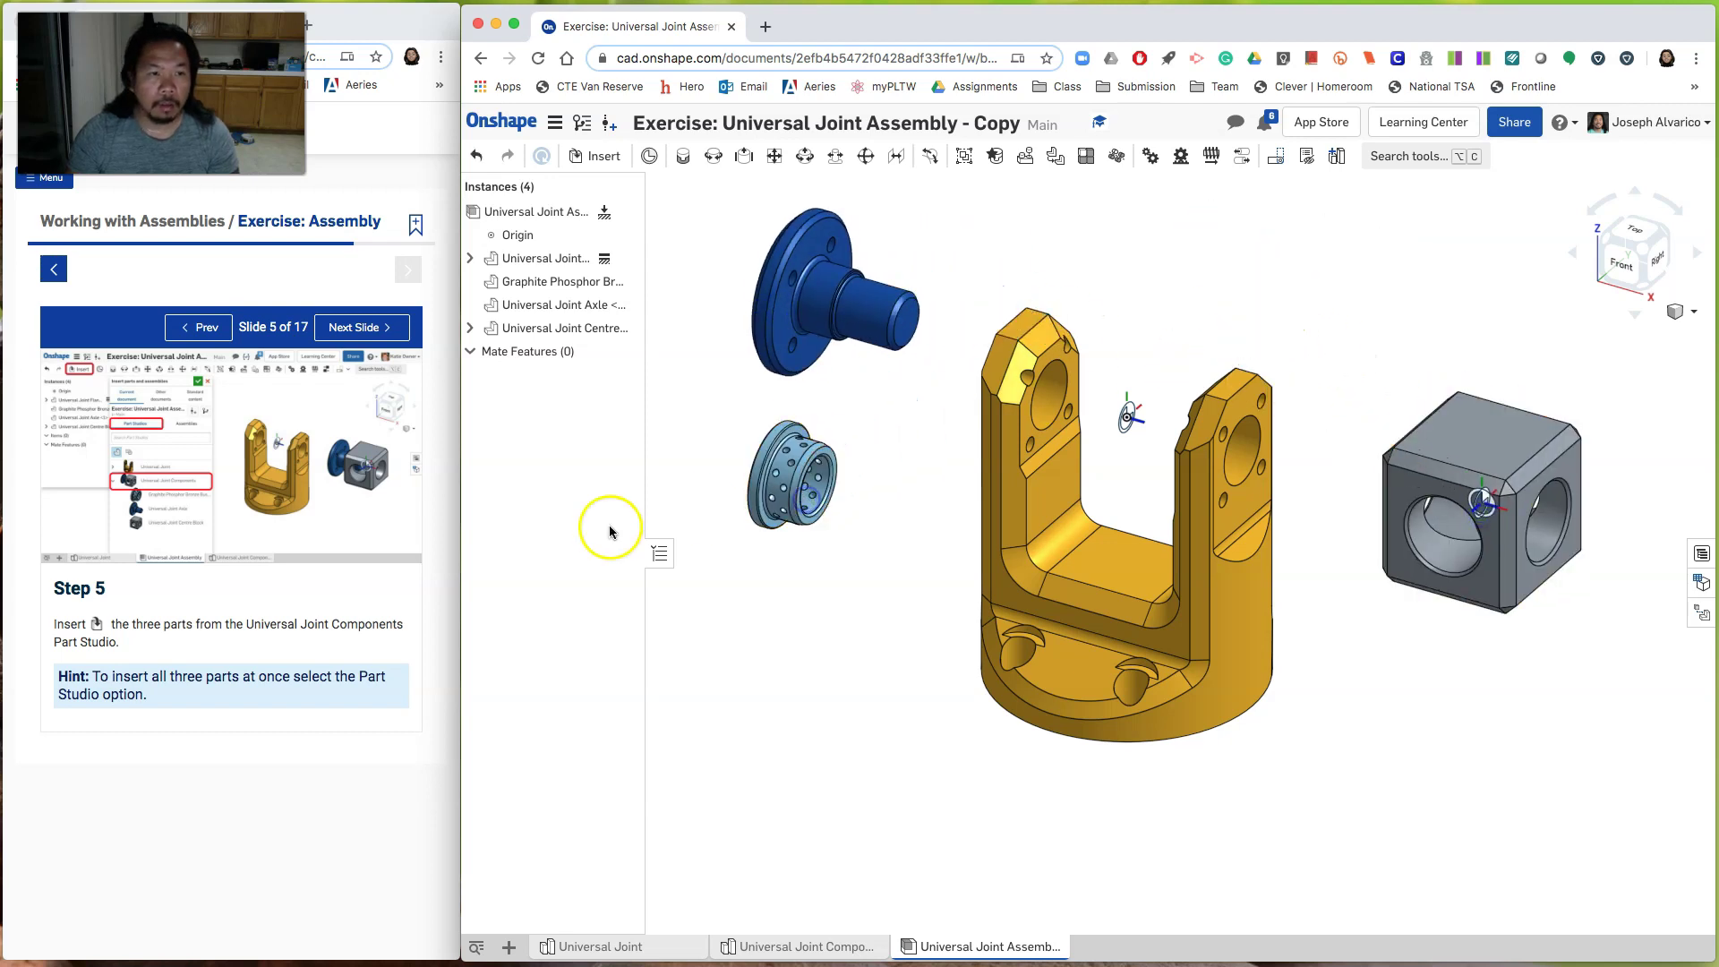
Step: Advance the exercise to Step 6 and move the Universal Joint Centre Block just above the Flange's right arm
click(369, 327)
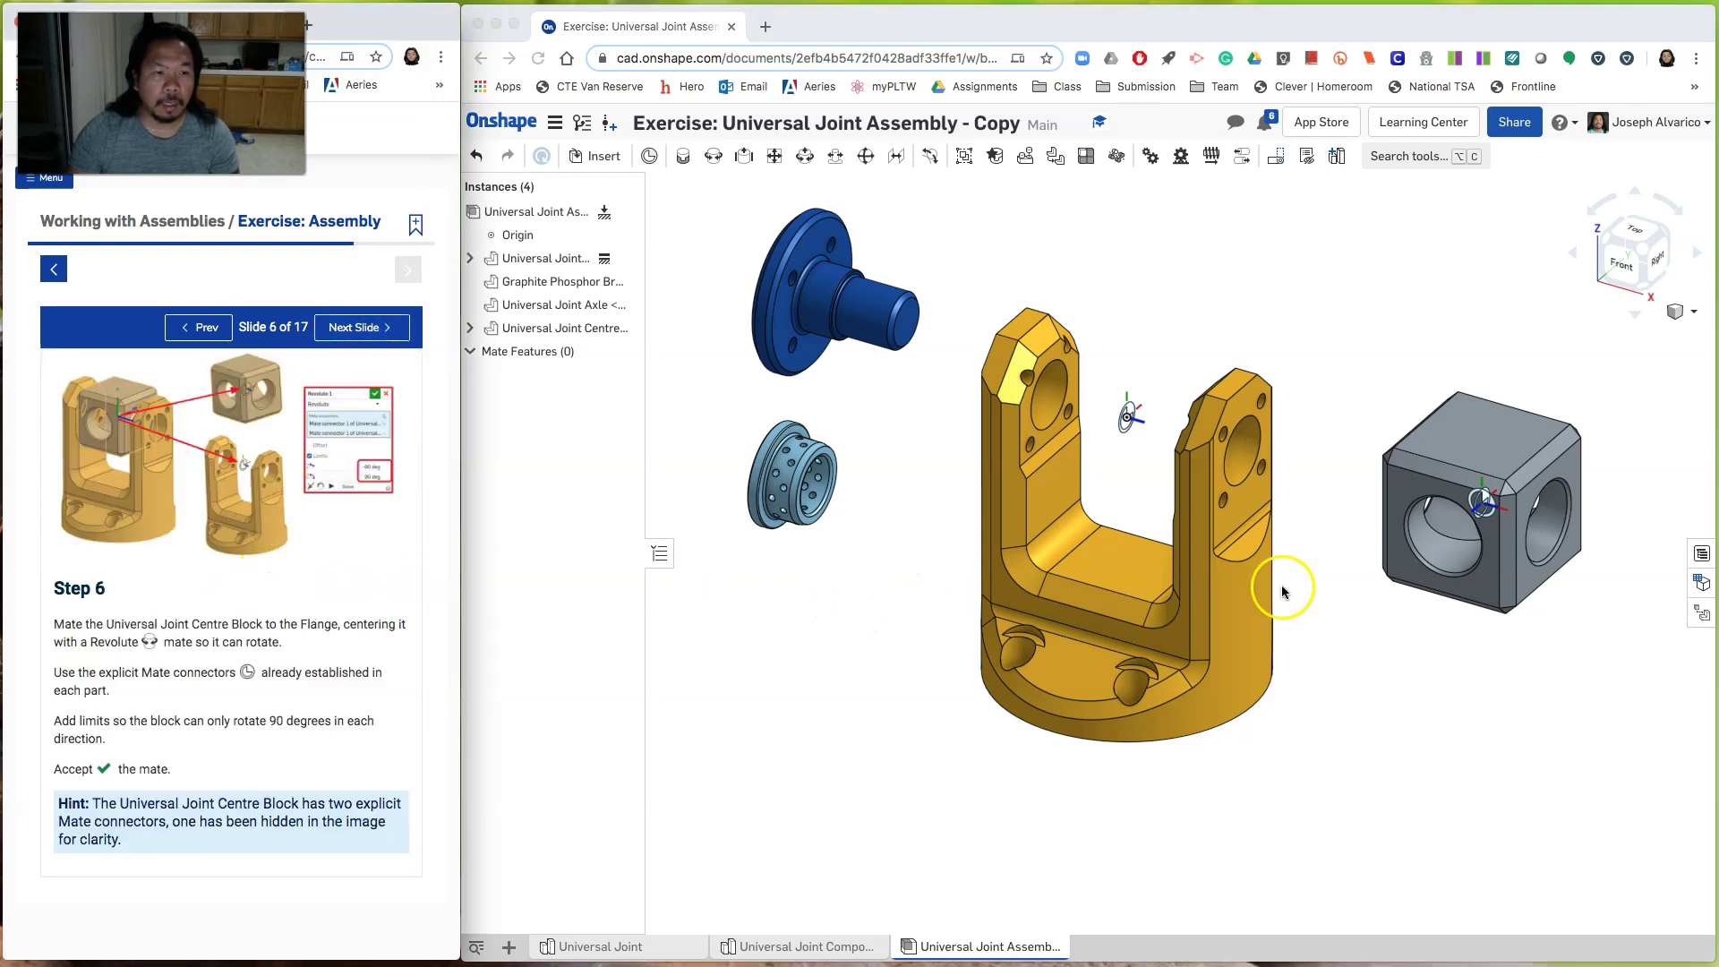
click(1413, 501)
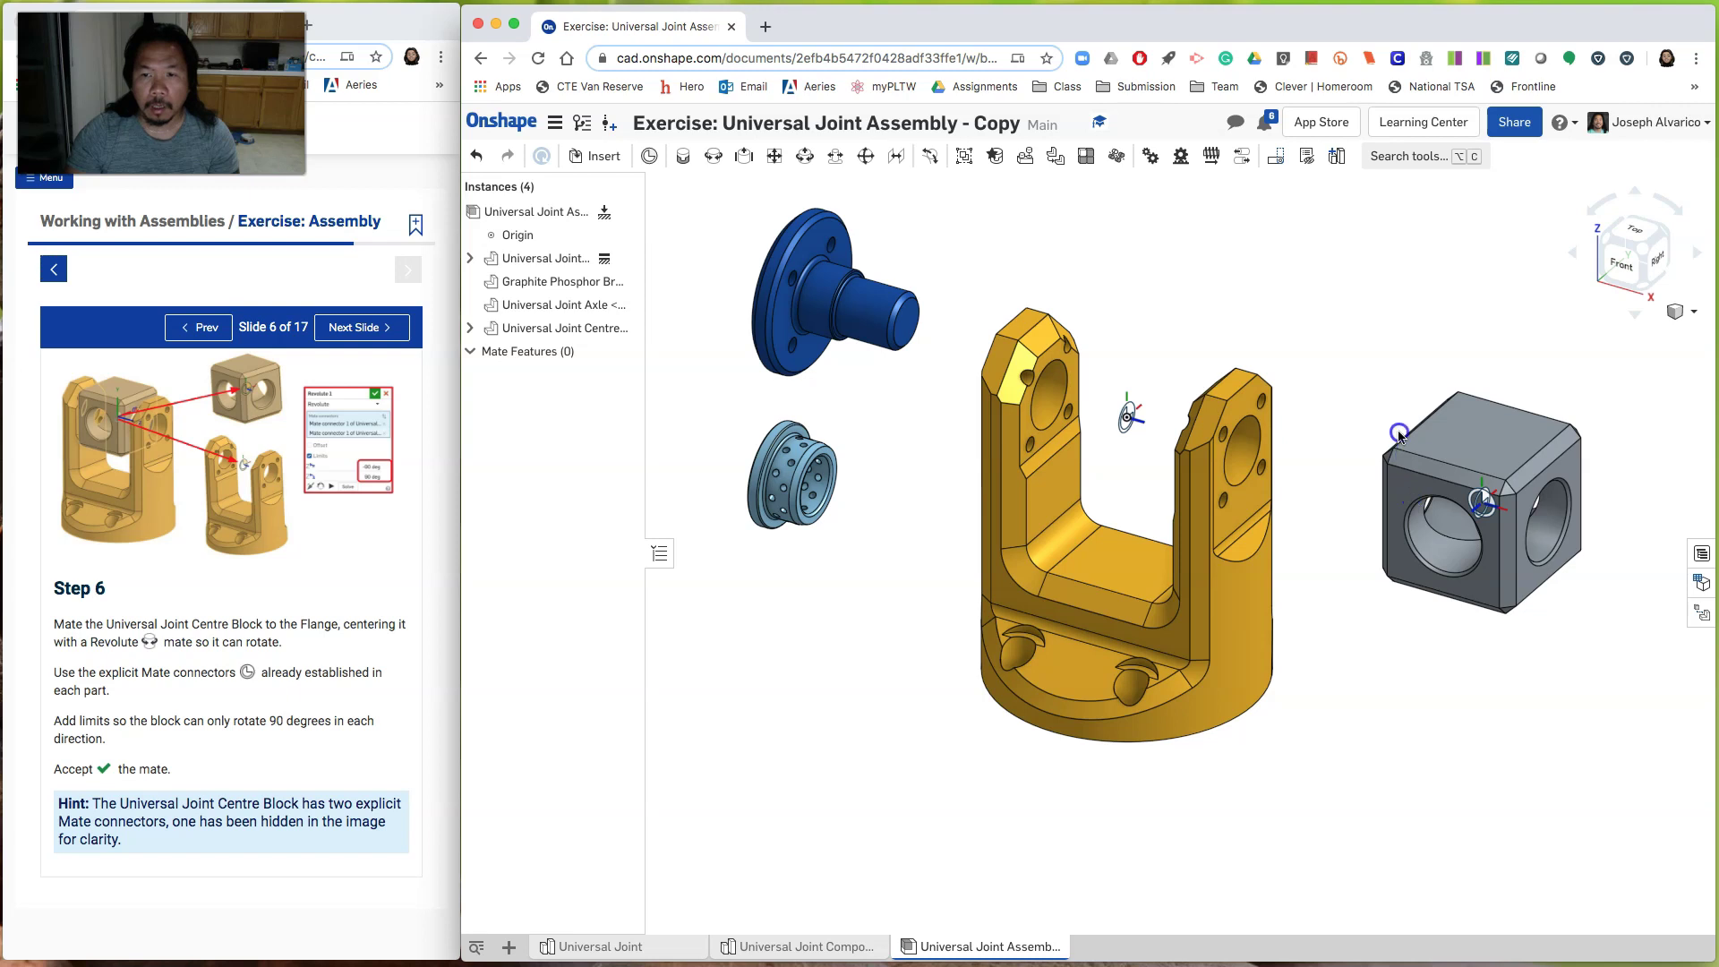
drag(1468, 439, 1204, 247)
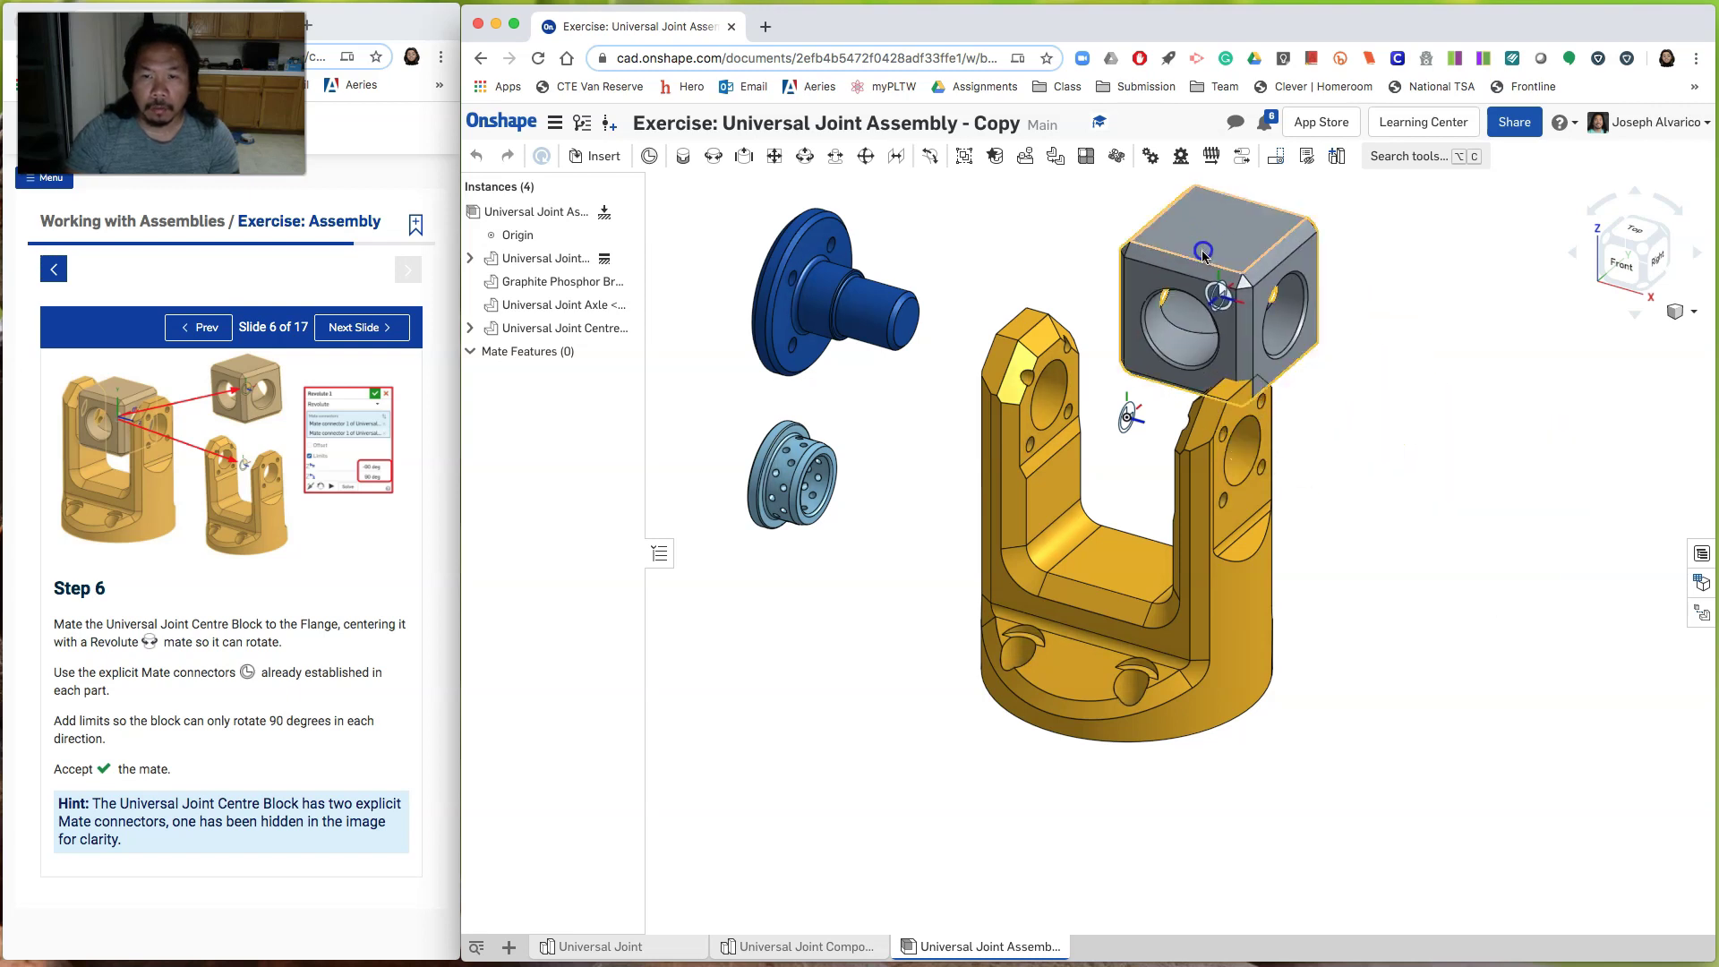
Step: Examine the explicit mate connectors of the Flange and the Centre Block up close
scroll(1201, 413, up, 2)
scroll(1201, 412, up, 3)
click(917, 419)
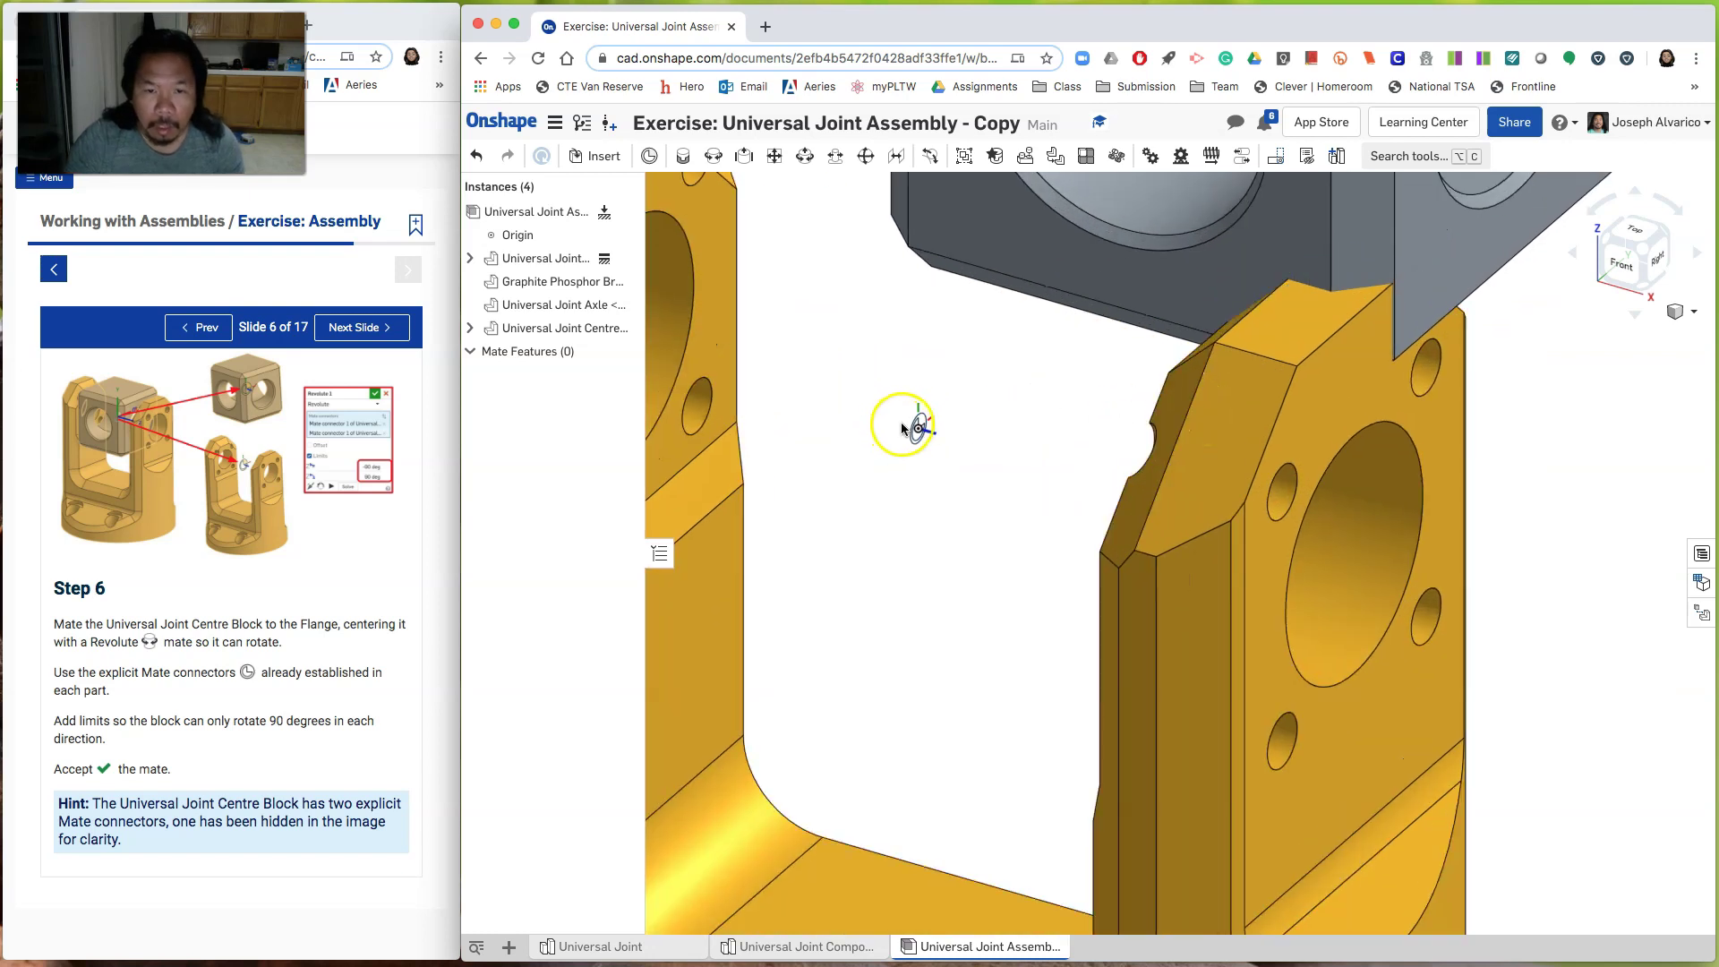
scroll(1003, 394, down, 5)
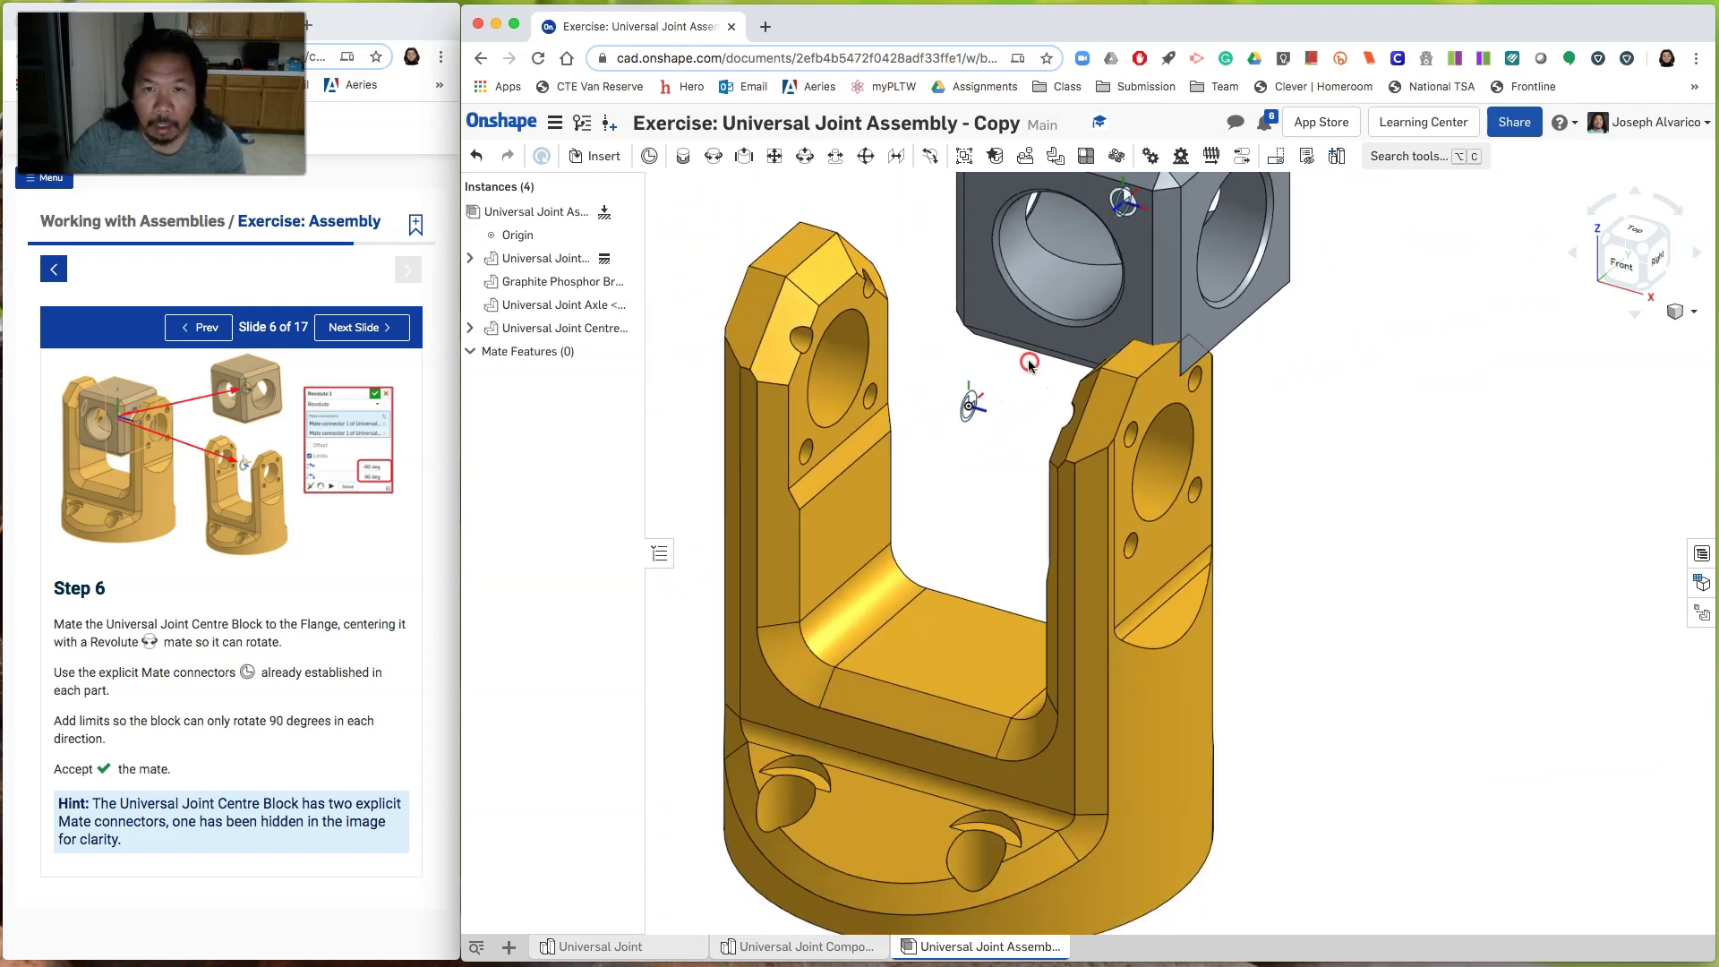
scroll(985, 448, up, 5)
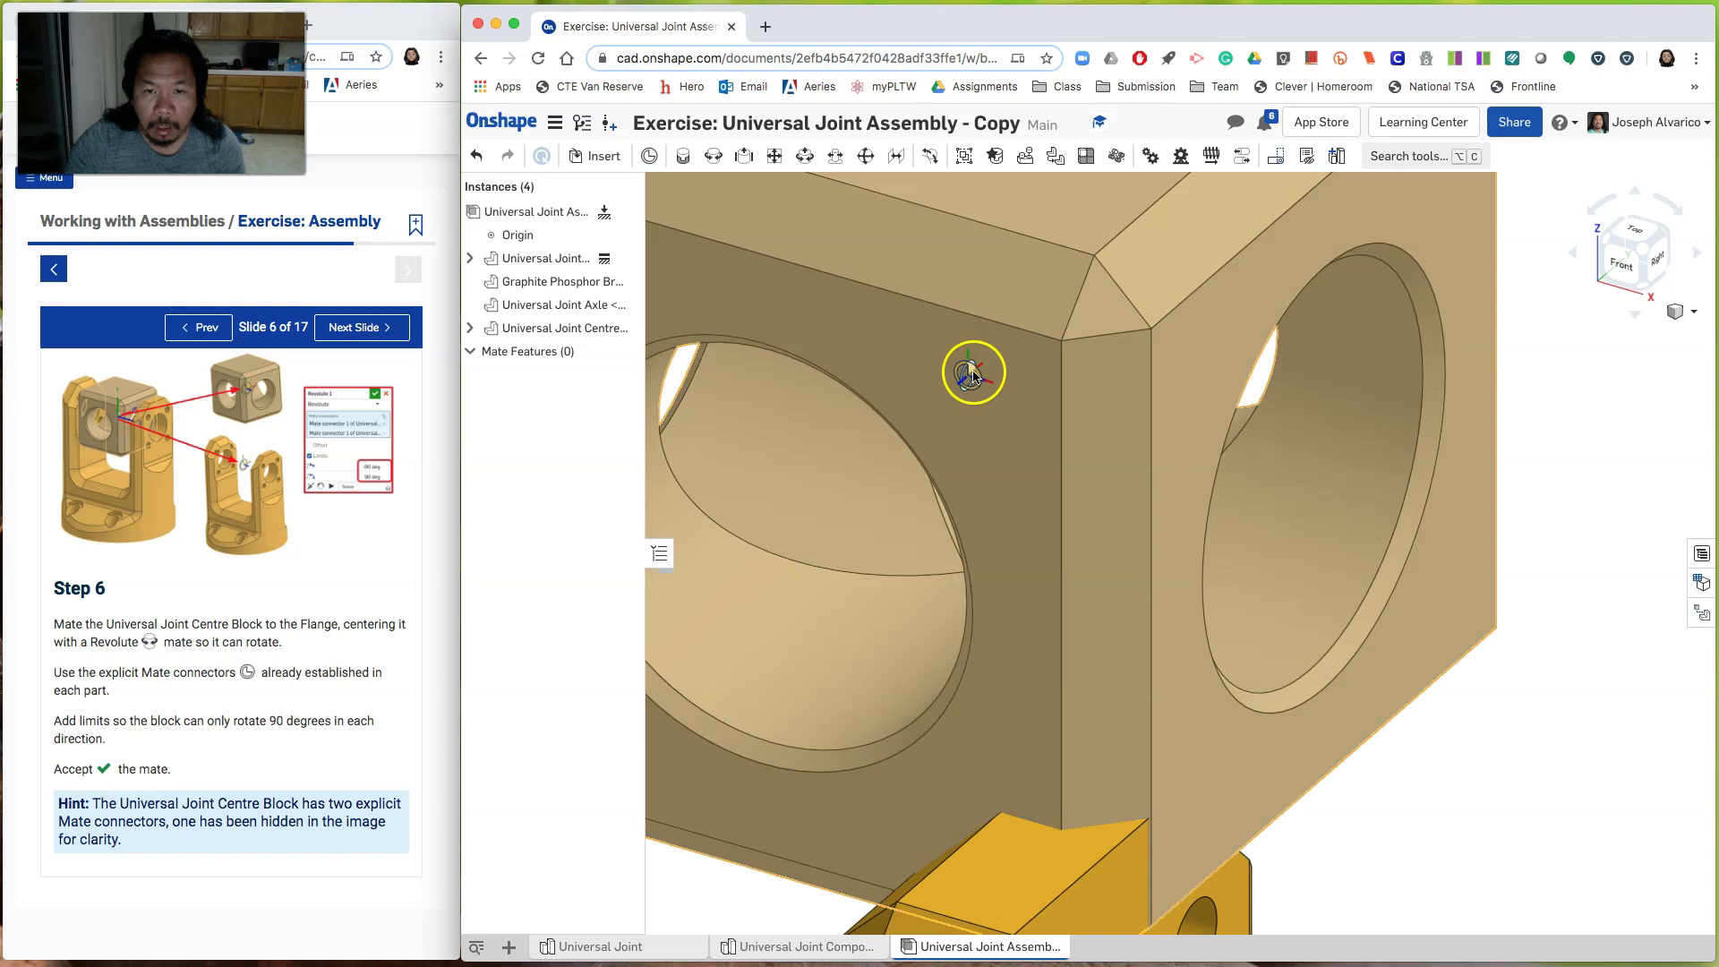
scroll(977, 378, up, 3)
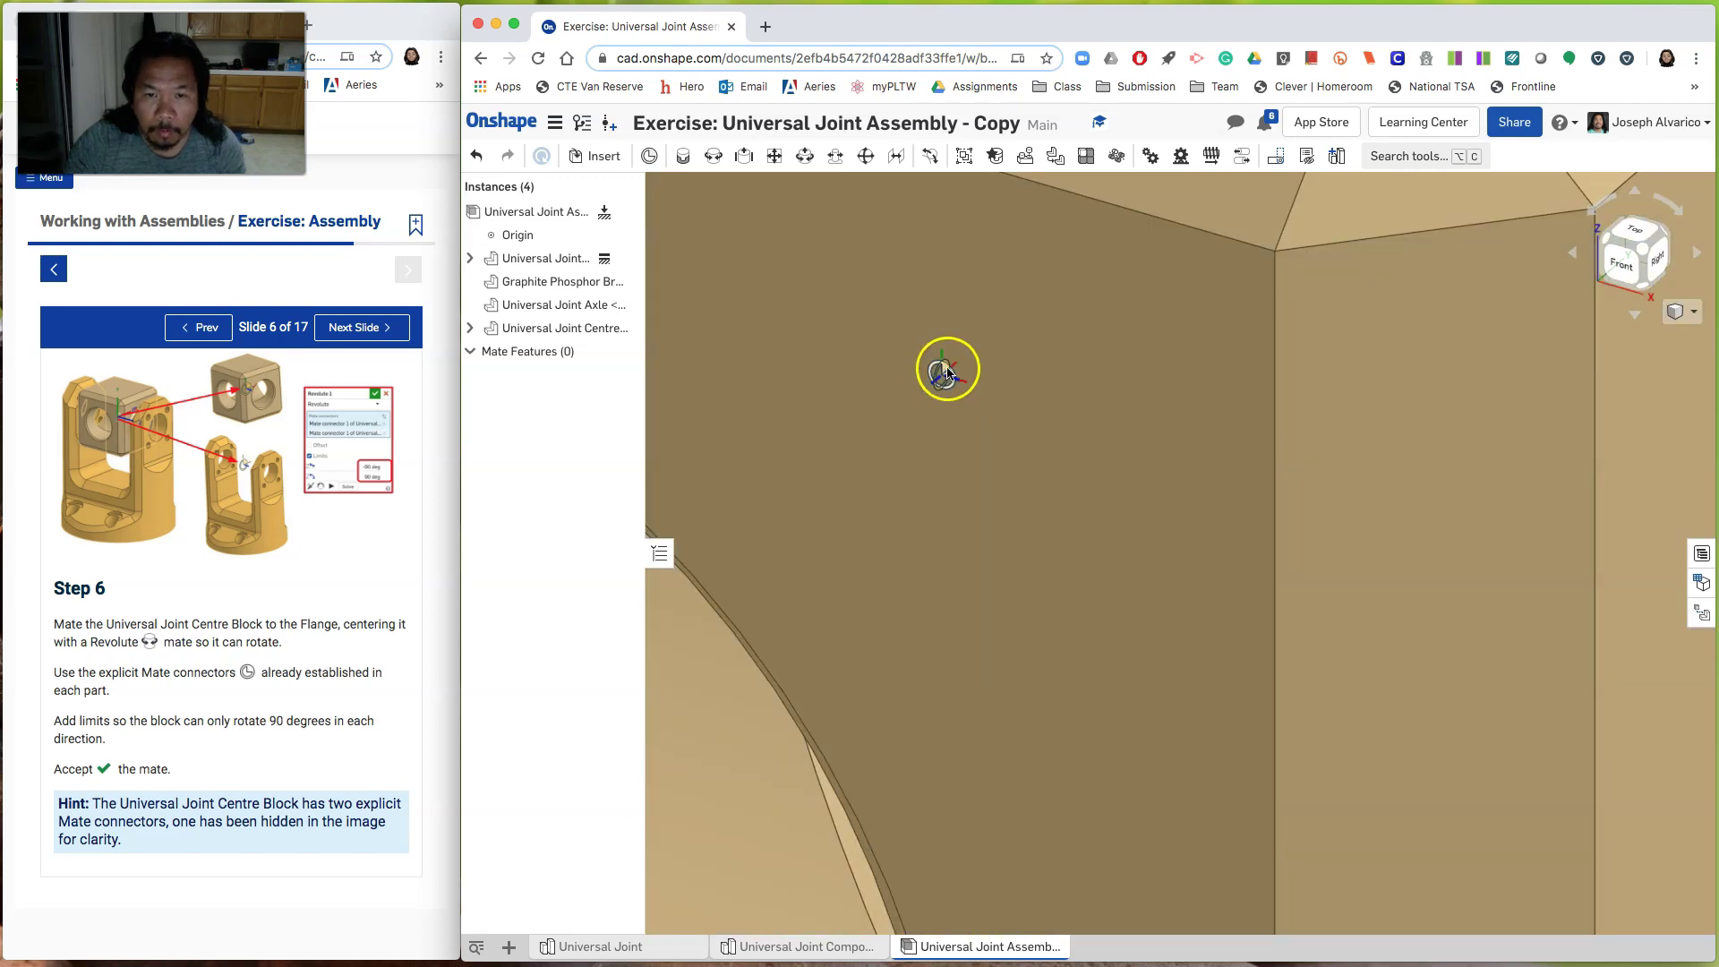
scroll(948, 371, up, 2)
scroll(936, 383, down, 10)
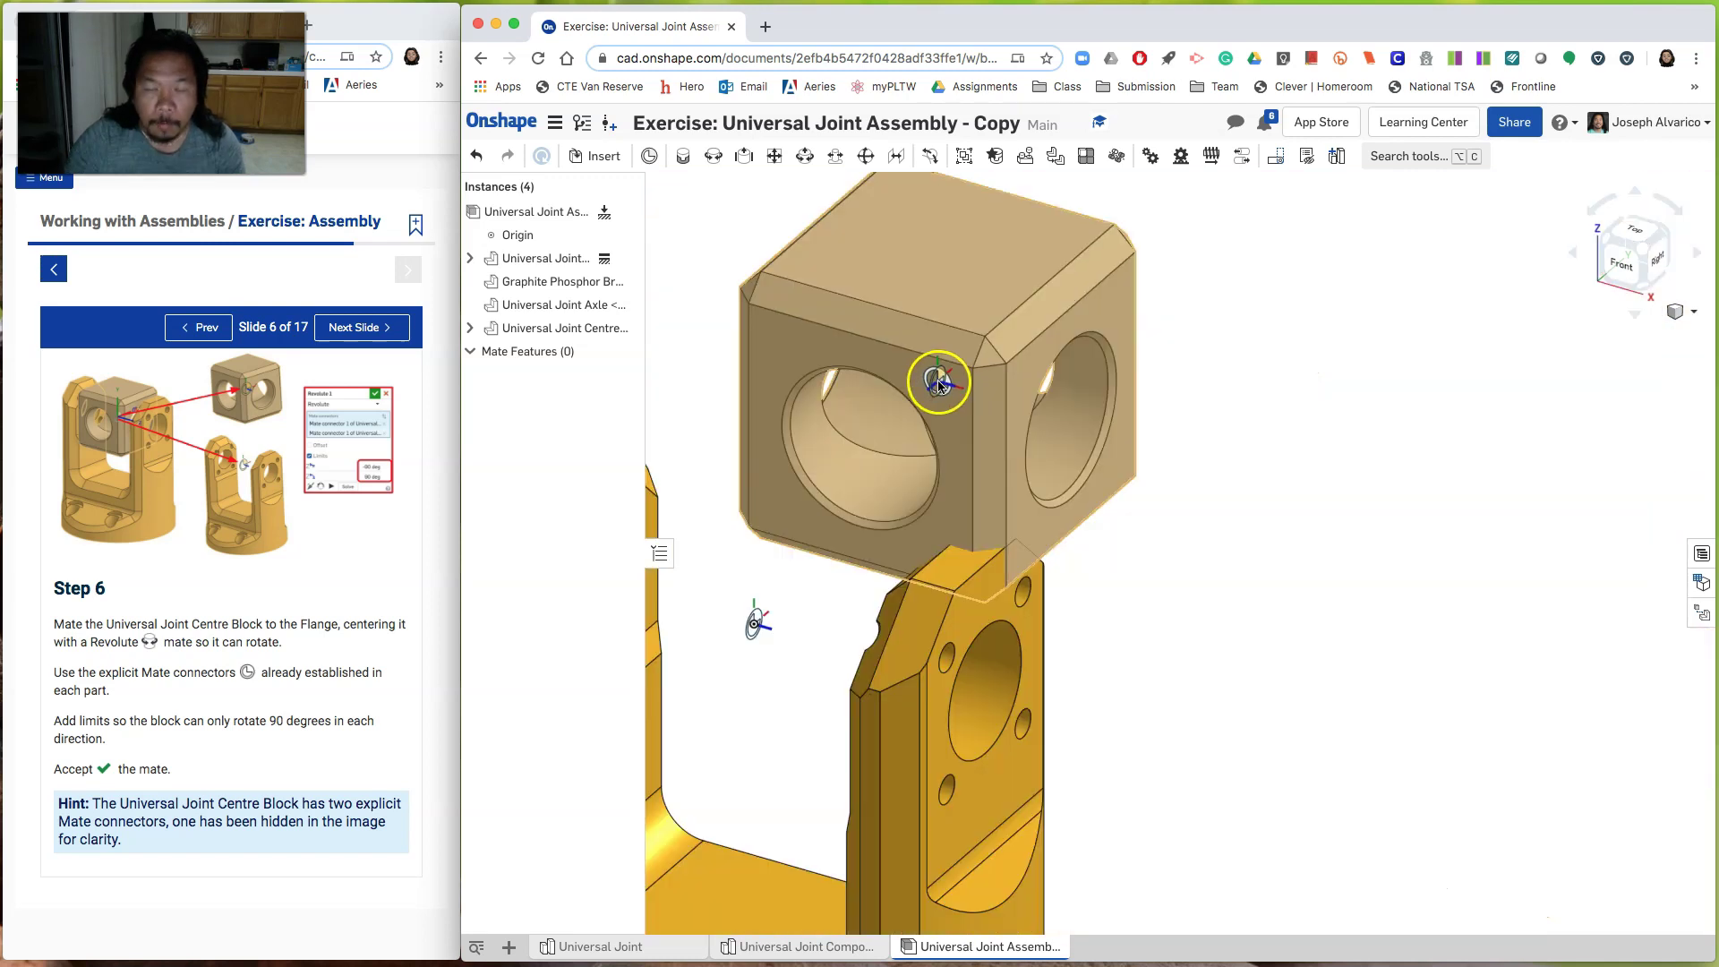
scroll(931, 417, up, 3)
scroll(932, 416, up, 3)
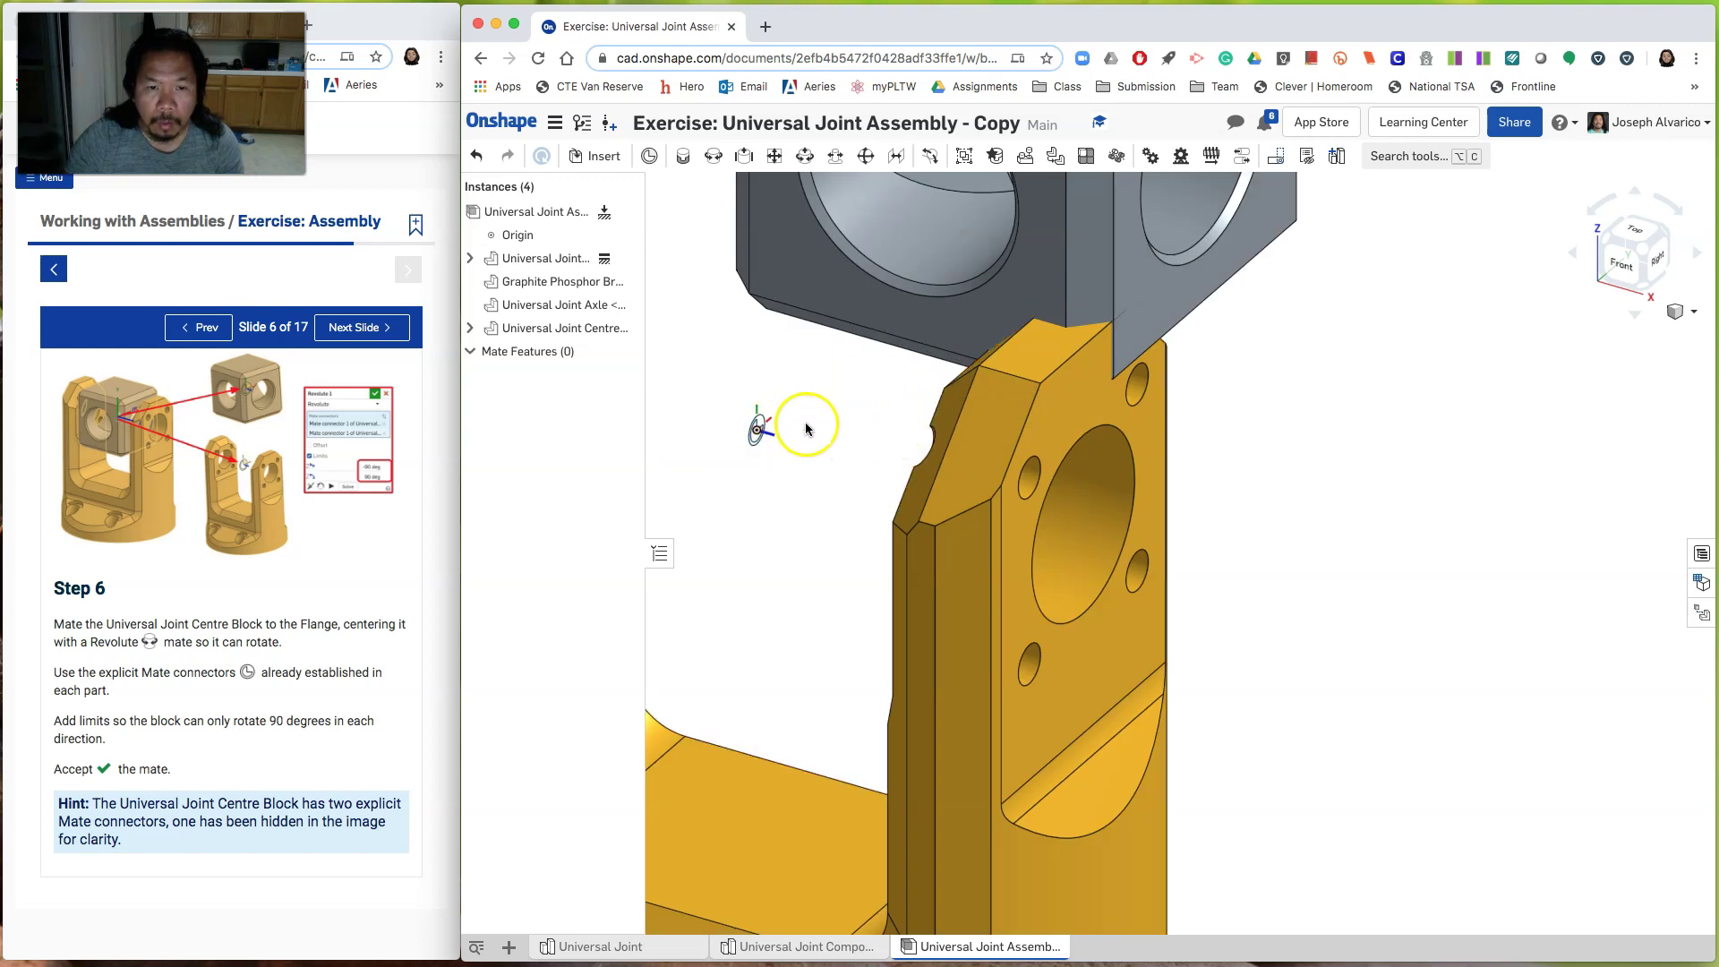
scroll(806, 428, down, 5)
middle_drag(1063, 430, 1333, 464)
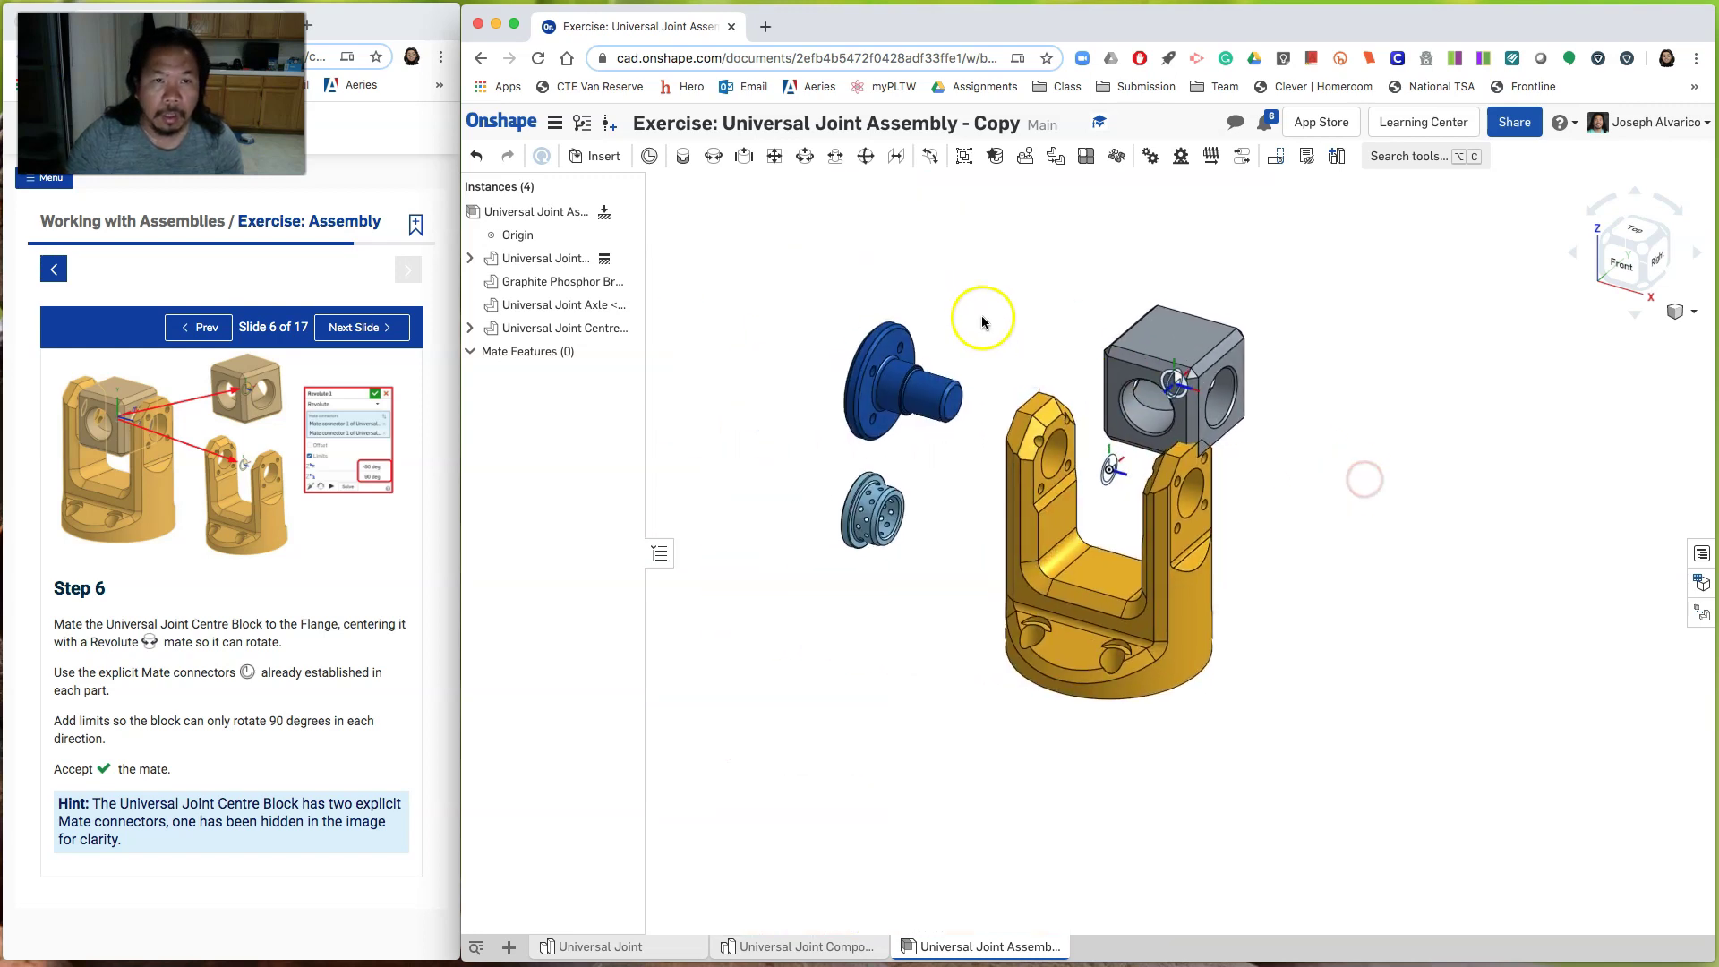
scroll(982, 316, up, 1)
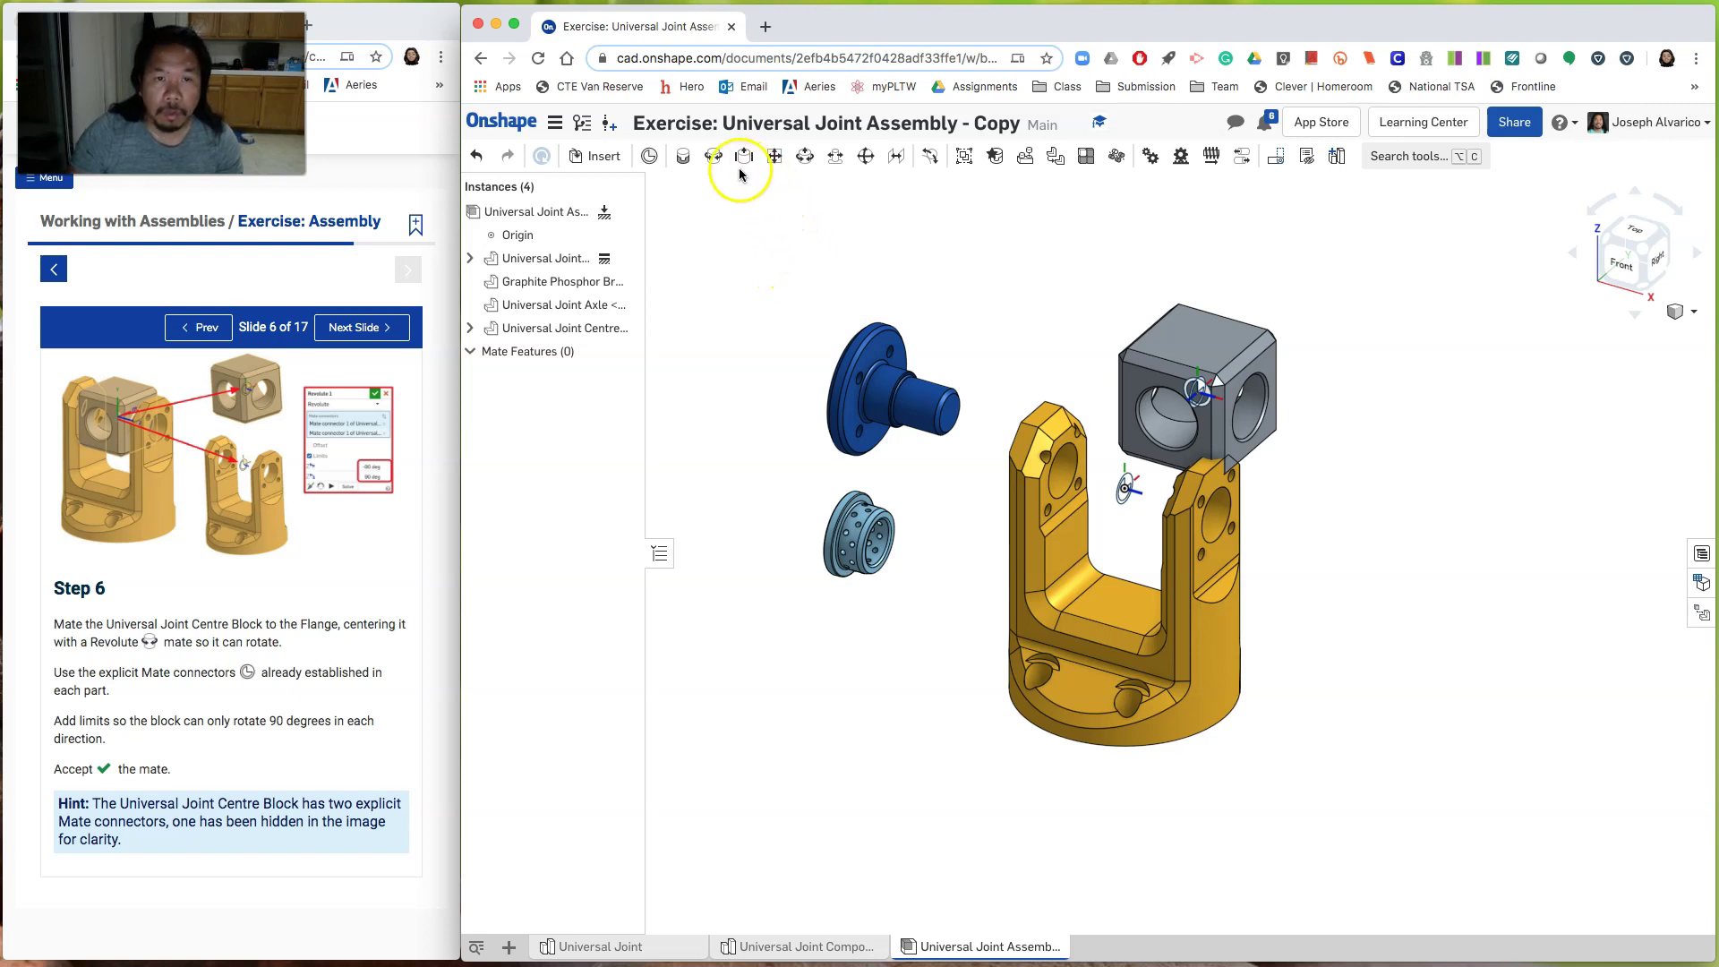
Step: Add a Revolute mate between the Flange's explicit mate connector and Mate connector 1 of the Universal Joint Centre Block
click(711, 161)
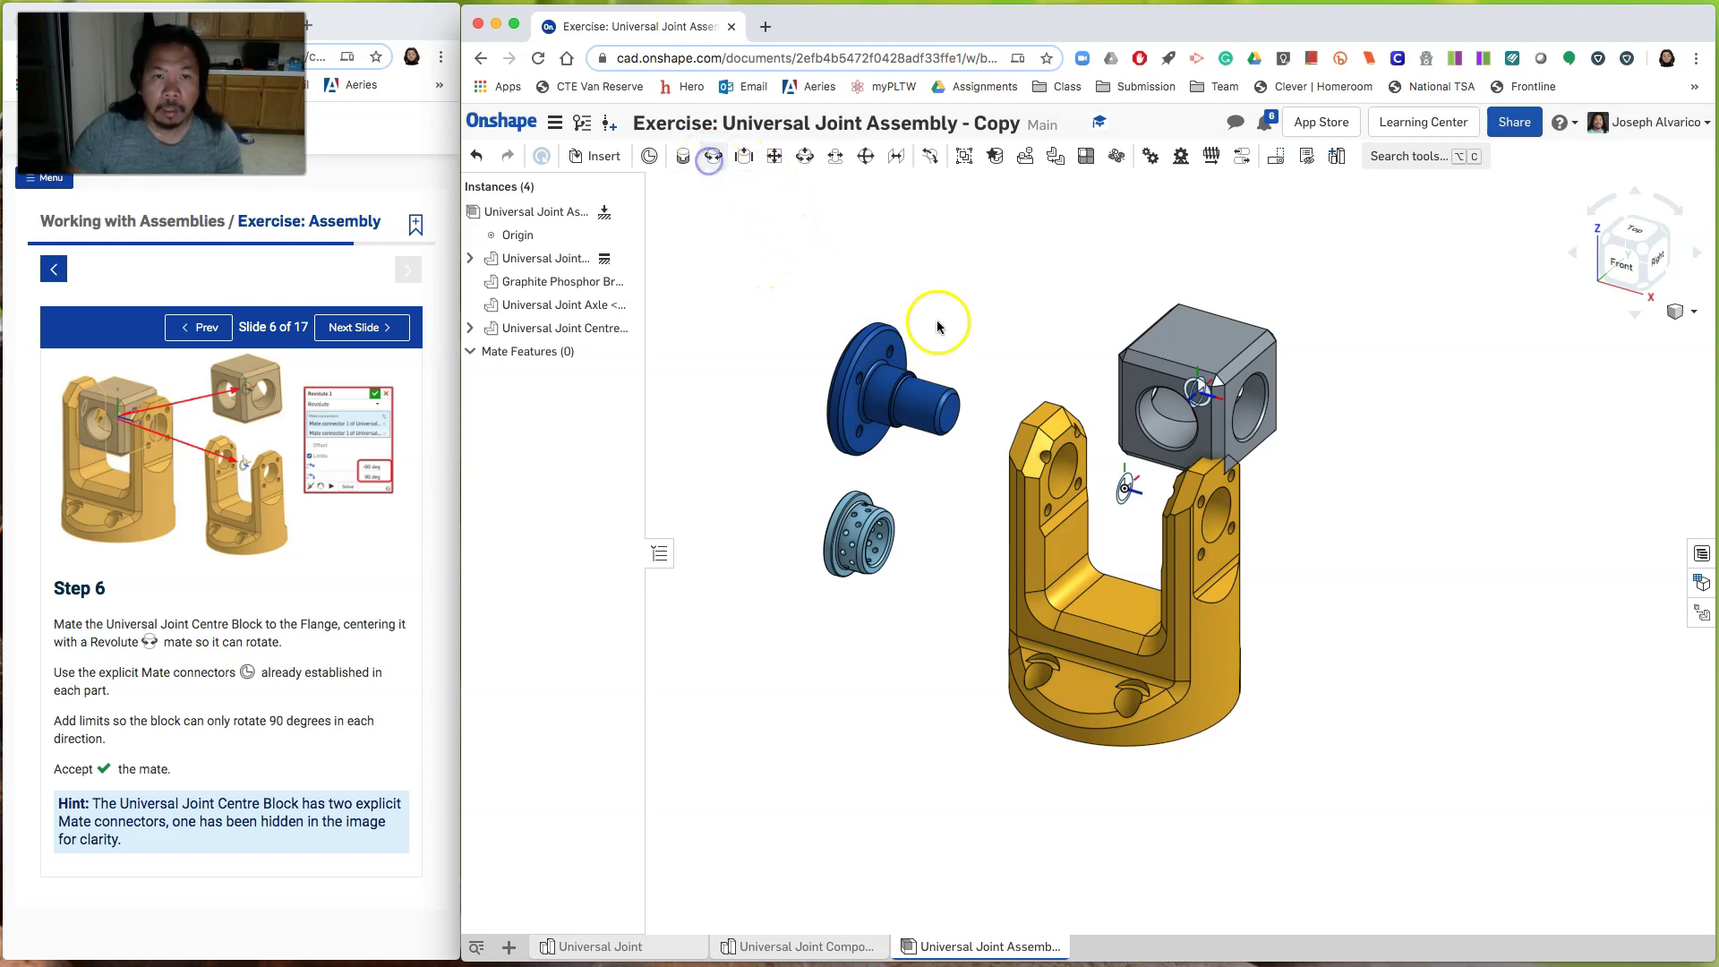
scroll(1035, 367, up, 1)
scroll(1035, 367, up, 2)
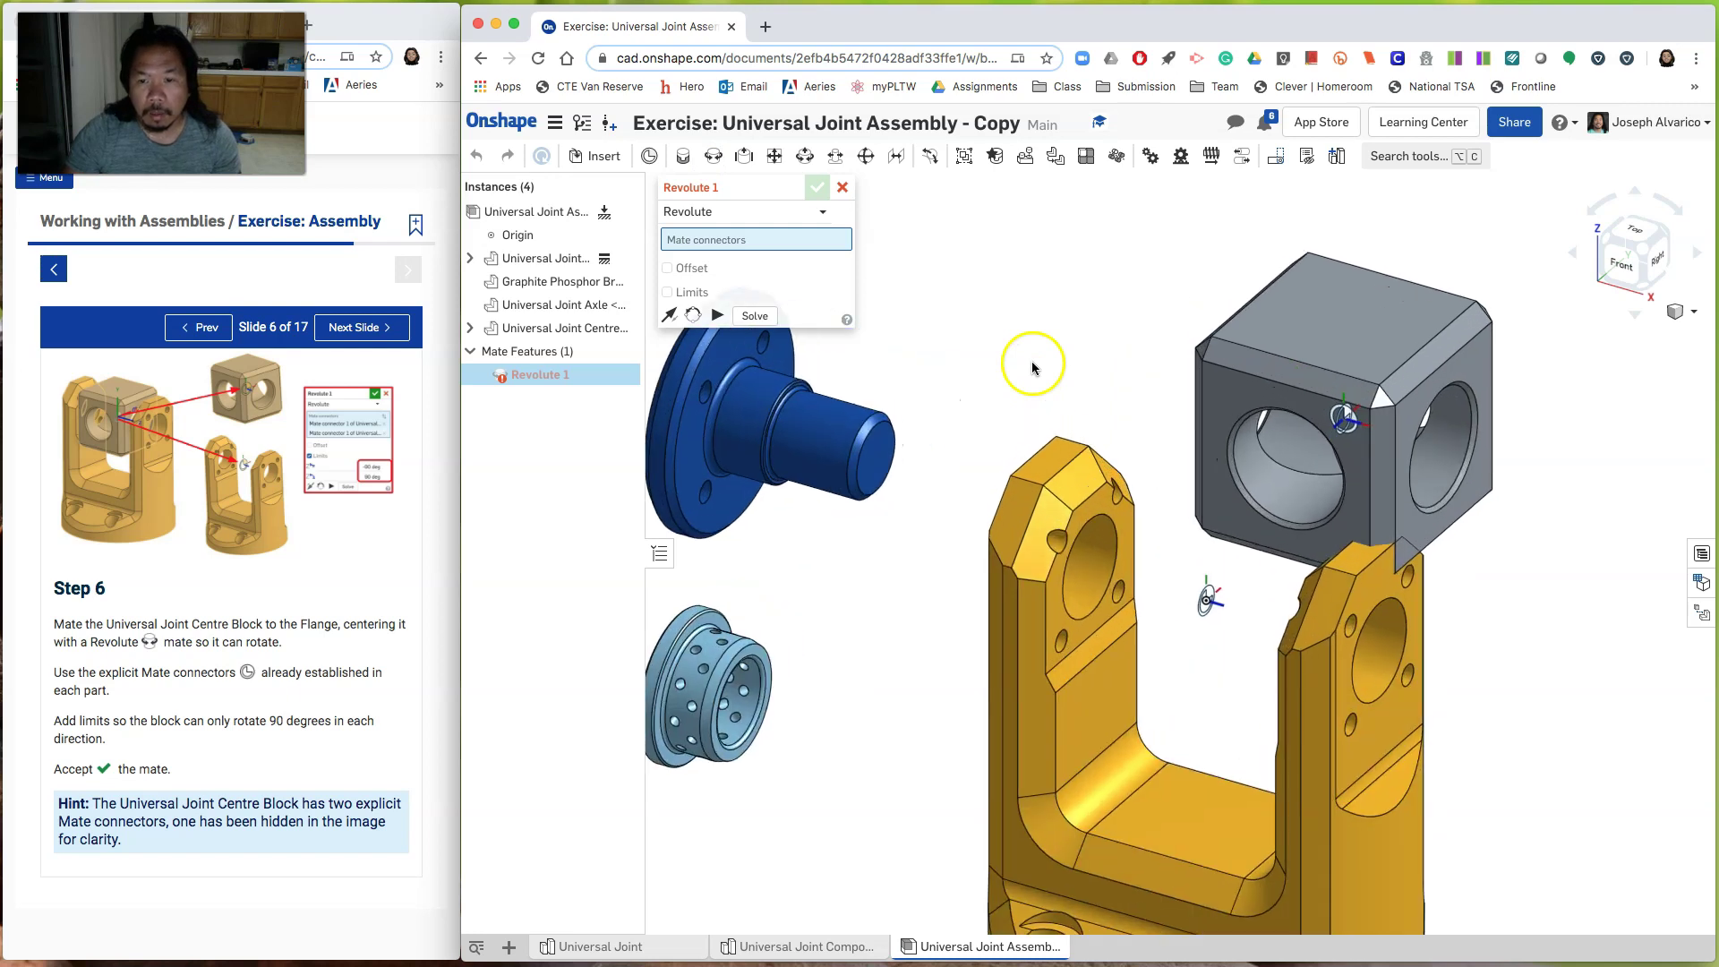
click(1212, 595)
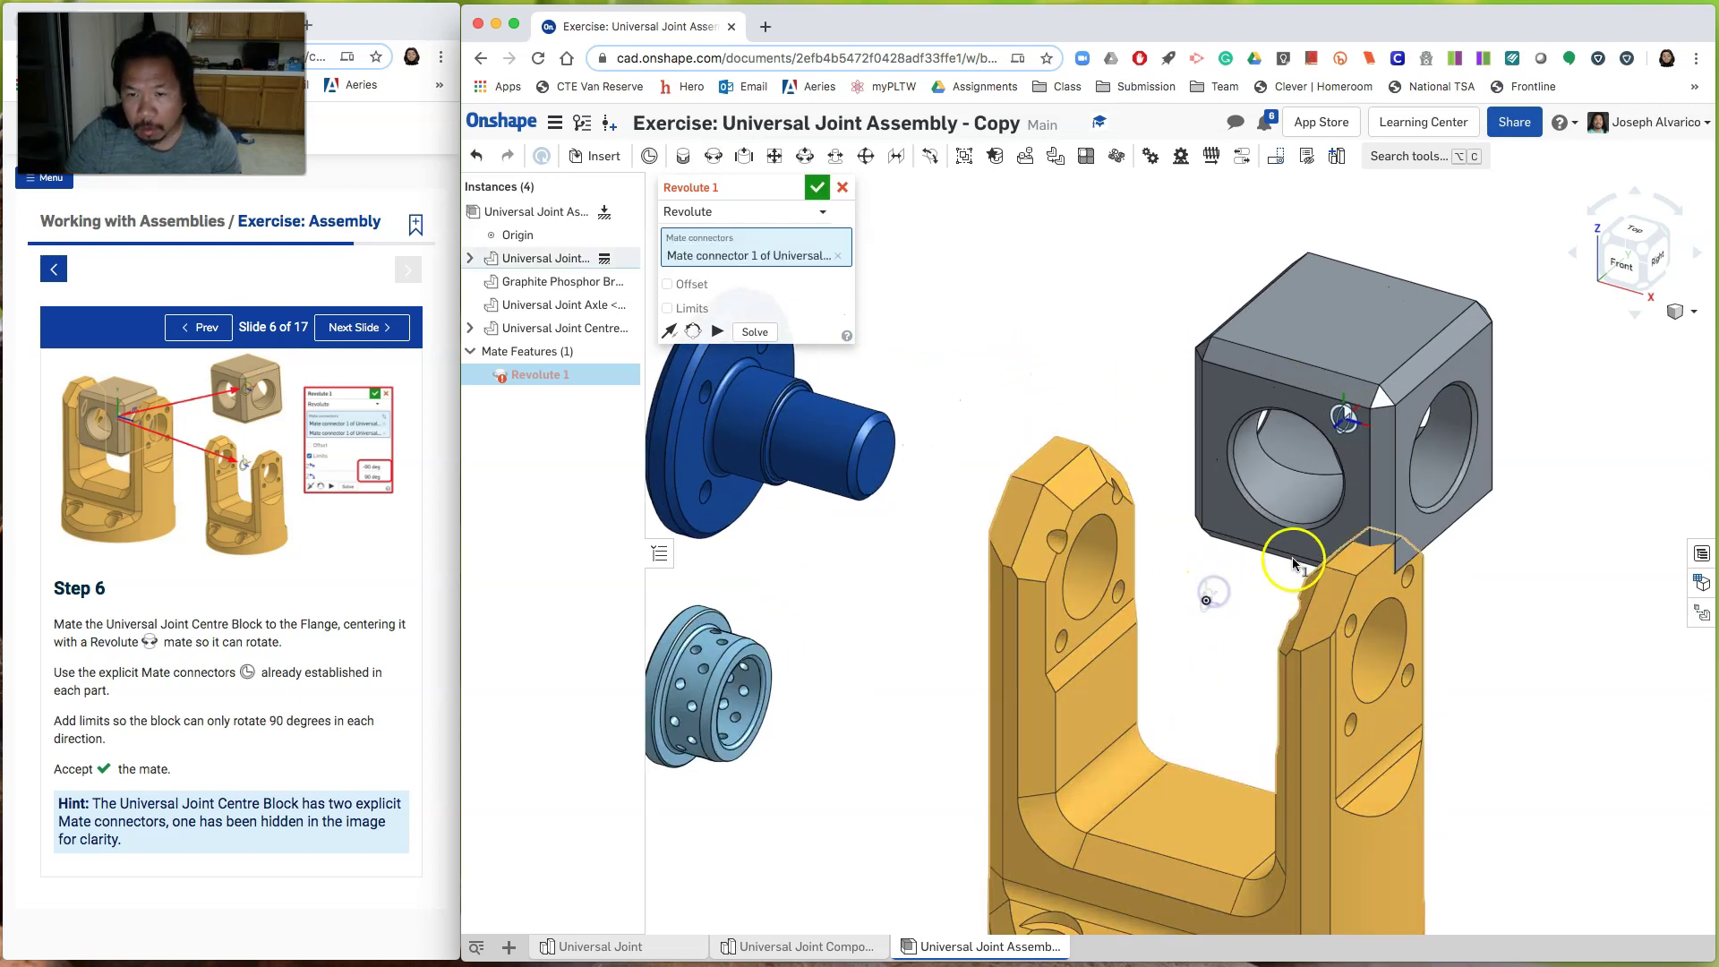
scroll(1281, 559, down, 2)
scroll(1333, 493, up, 4)
scroll(1333, 492, up, 4)
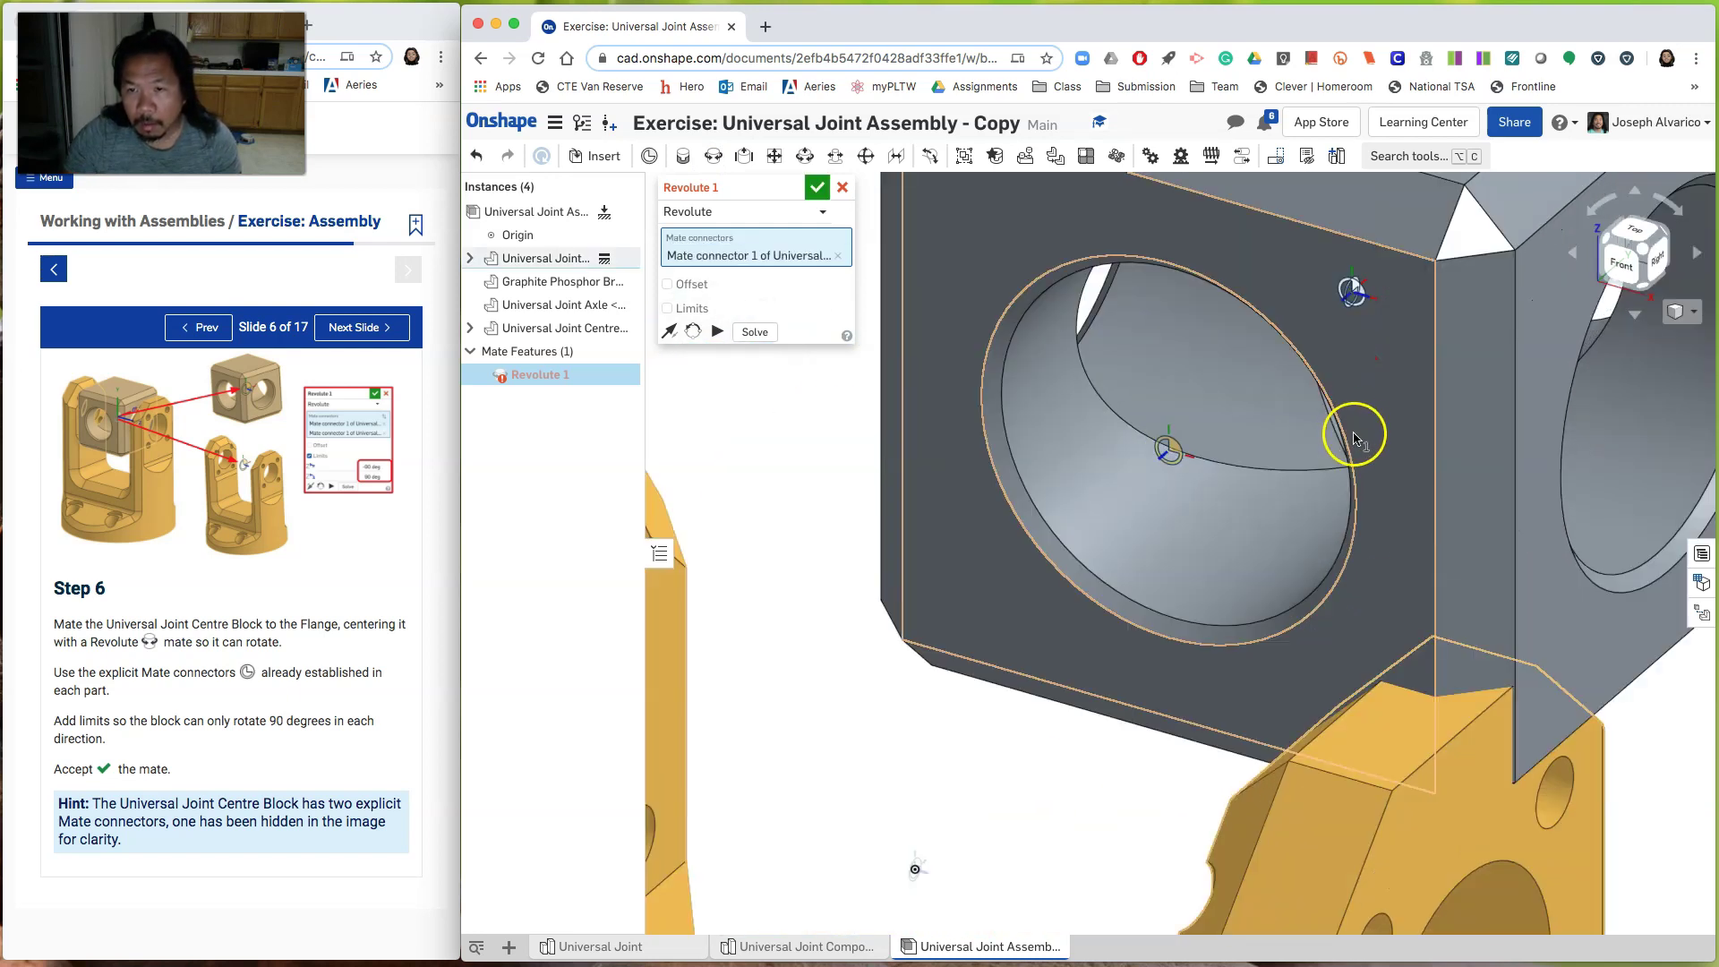
scroll(1367, 360, up, 4)
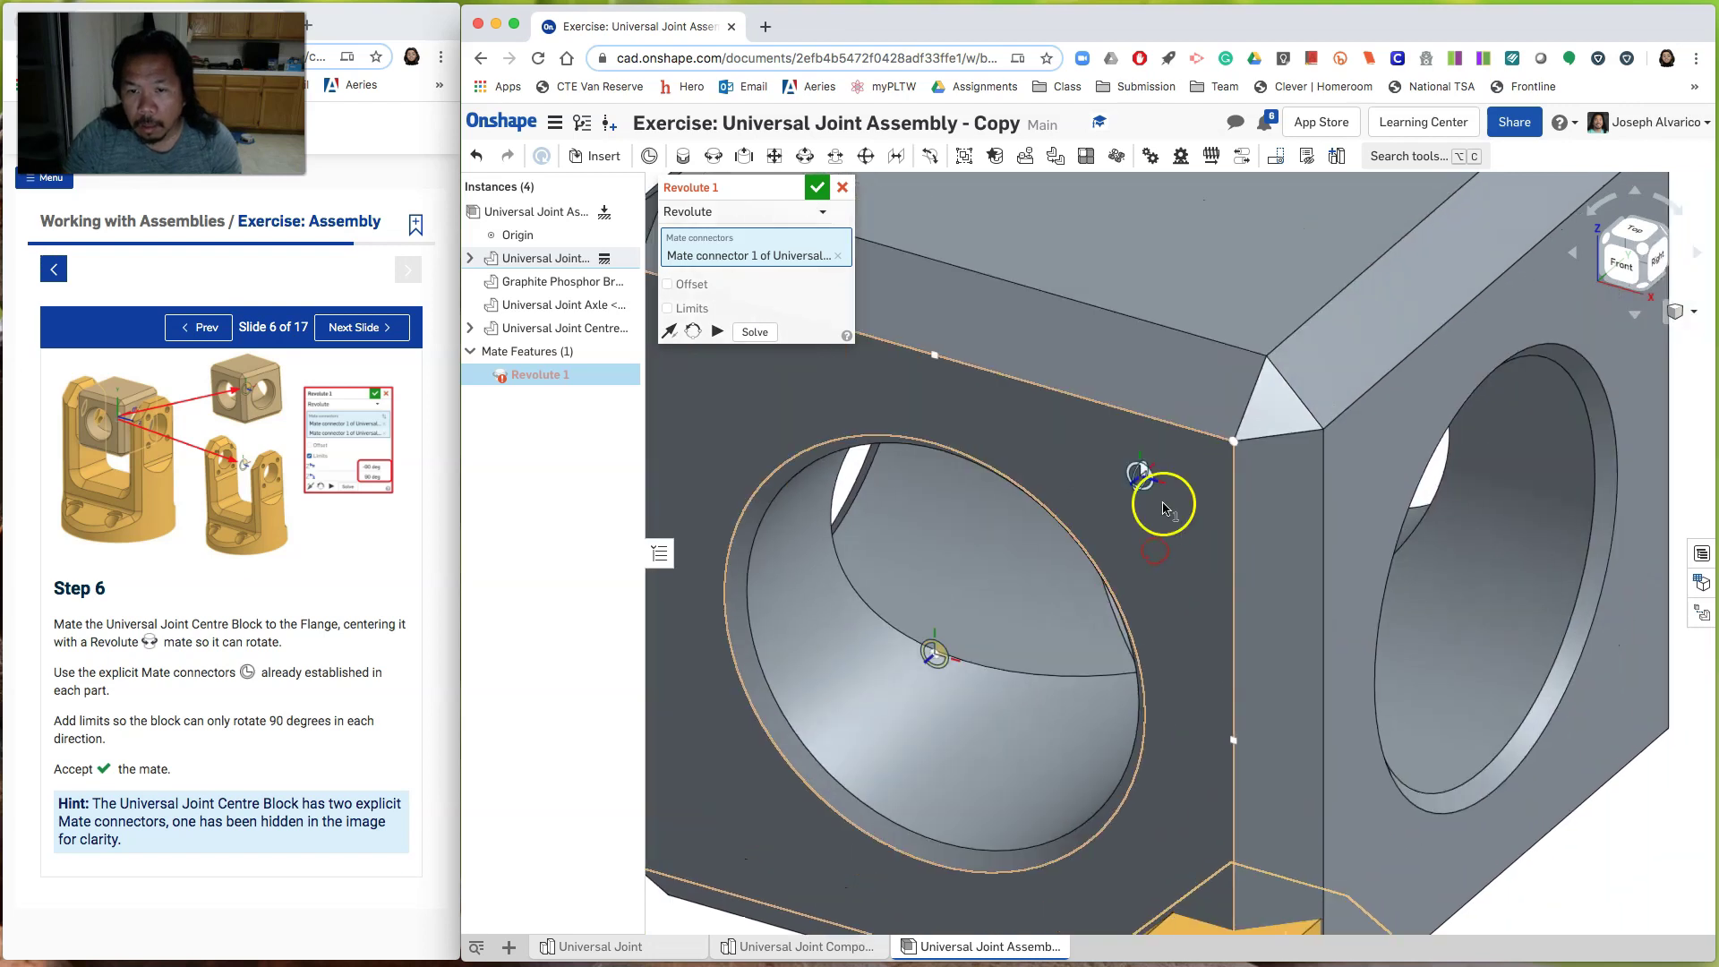
scroll(1164, 449, up, 3)
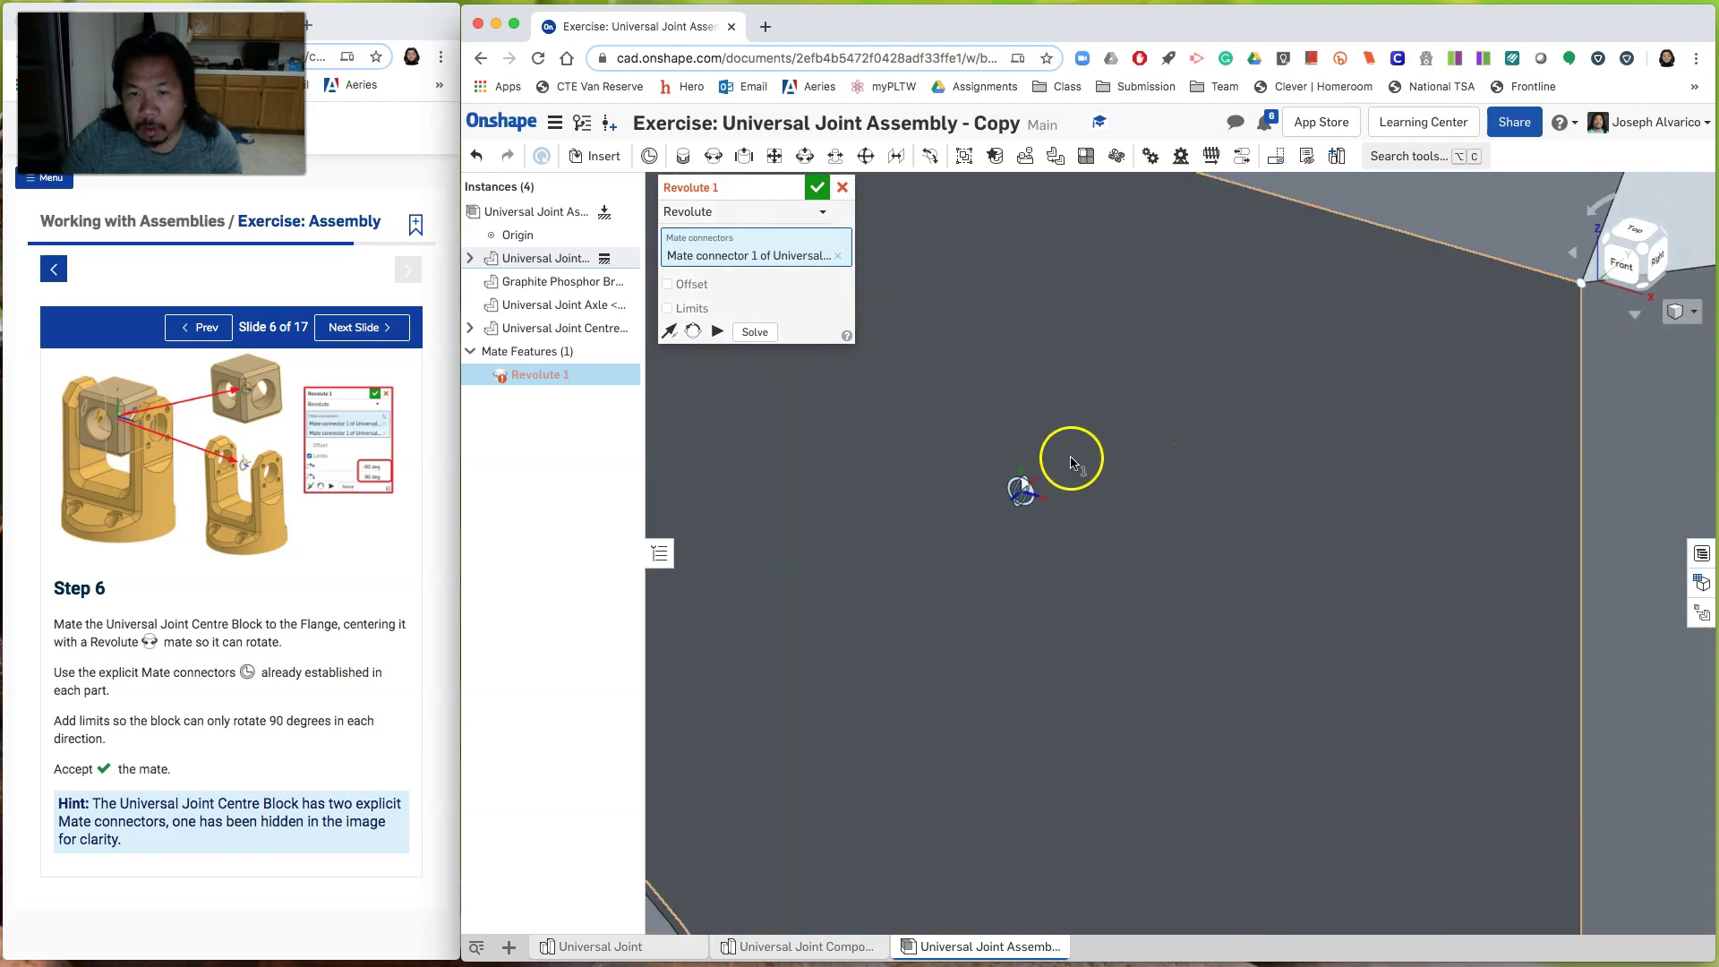
click(1027, 484)
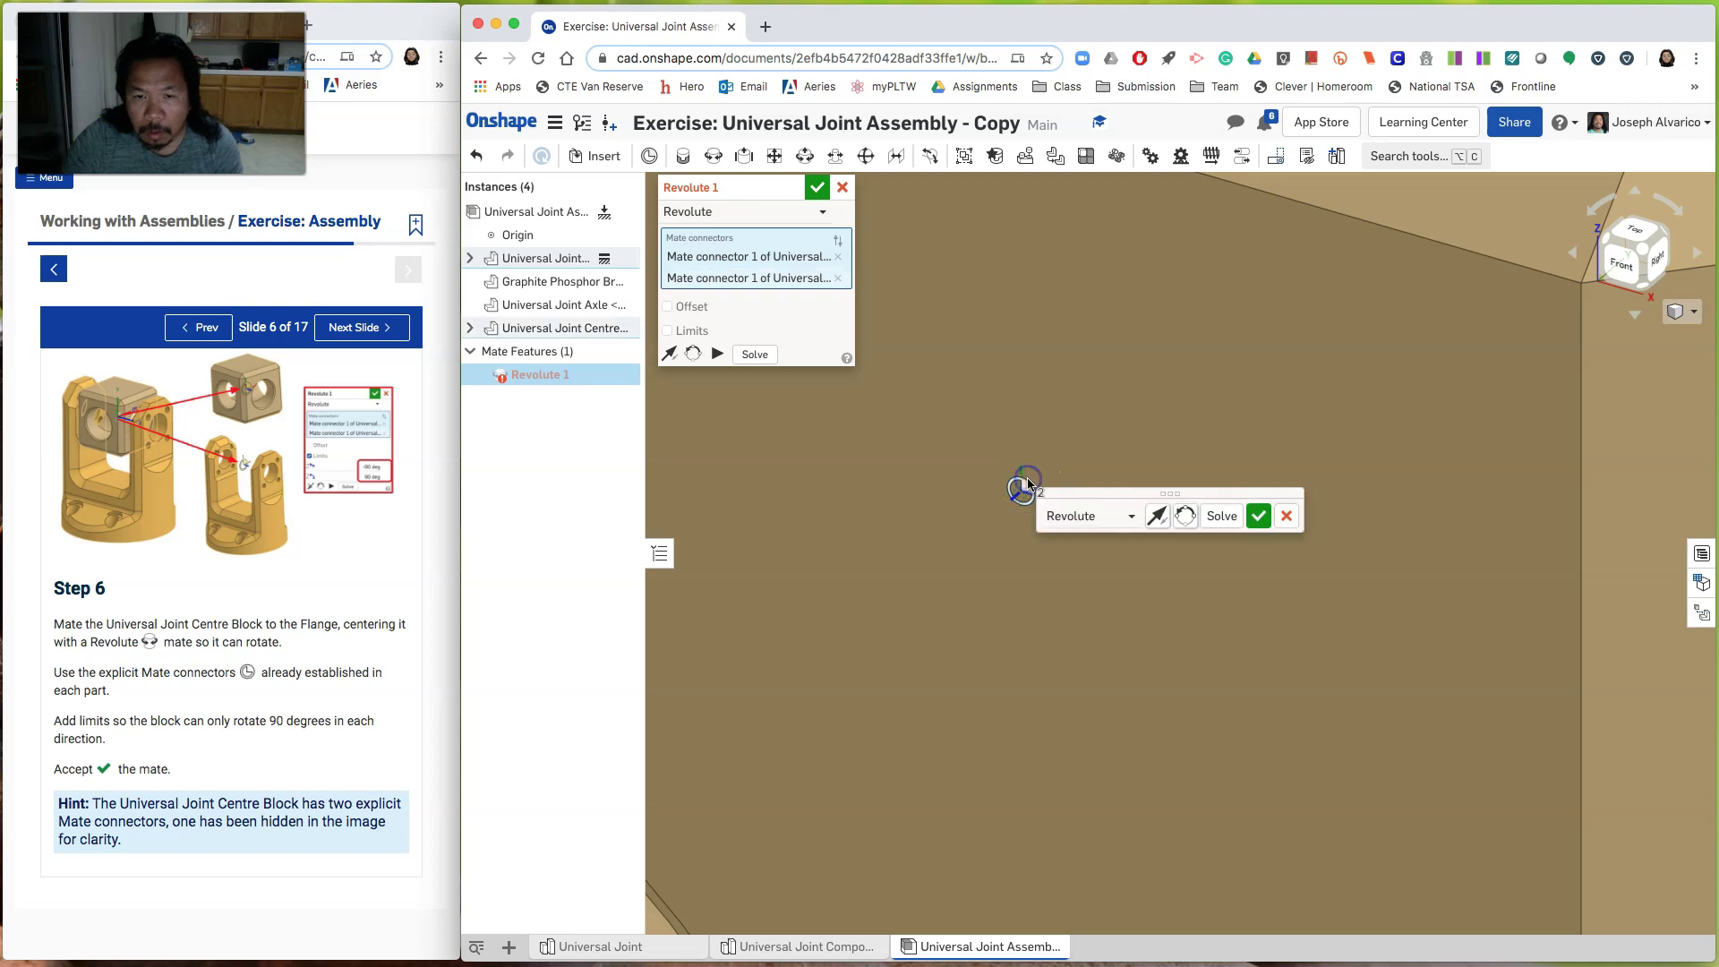
click(821, 189)
Step: Swing the Centre Block within the Flange to test the rotation allowed by the Revolute mate
scroll(1048, 485, down, 5)
middle_drag(1171, 468, 1285, 404)
click(1152, 437)
drag(1129, 457, 1225, 506)
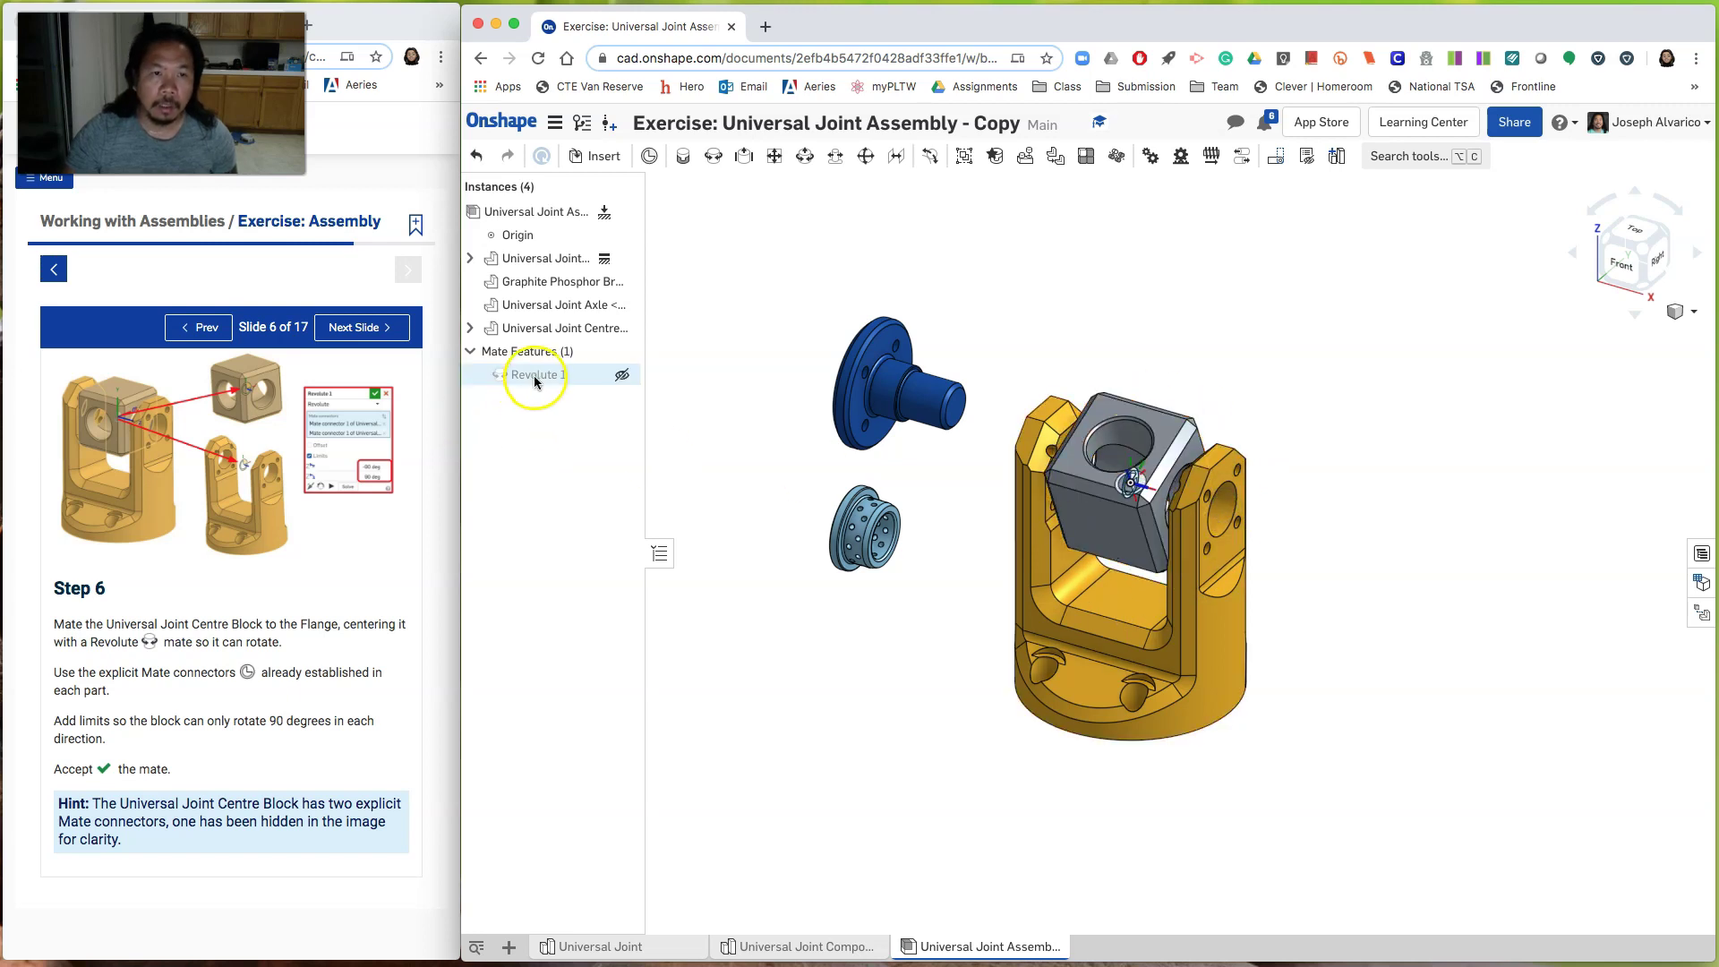
Step: Reset the Centre Block's Revolute mate and add limits allowing 90 degrees of rotation in each direction
right_click(562, 376)
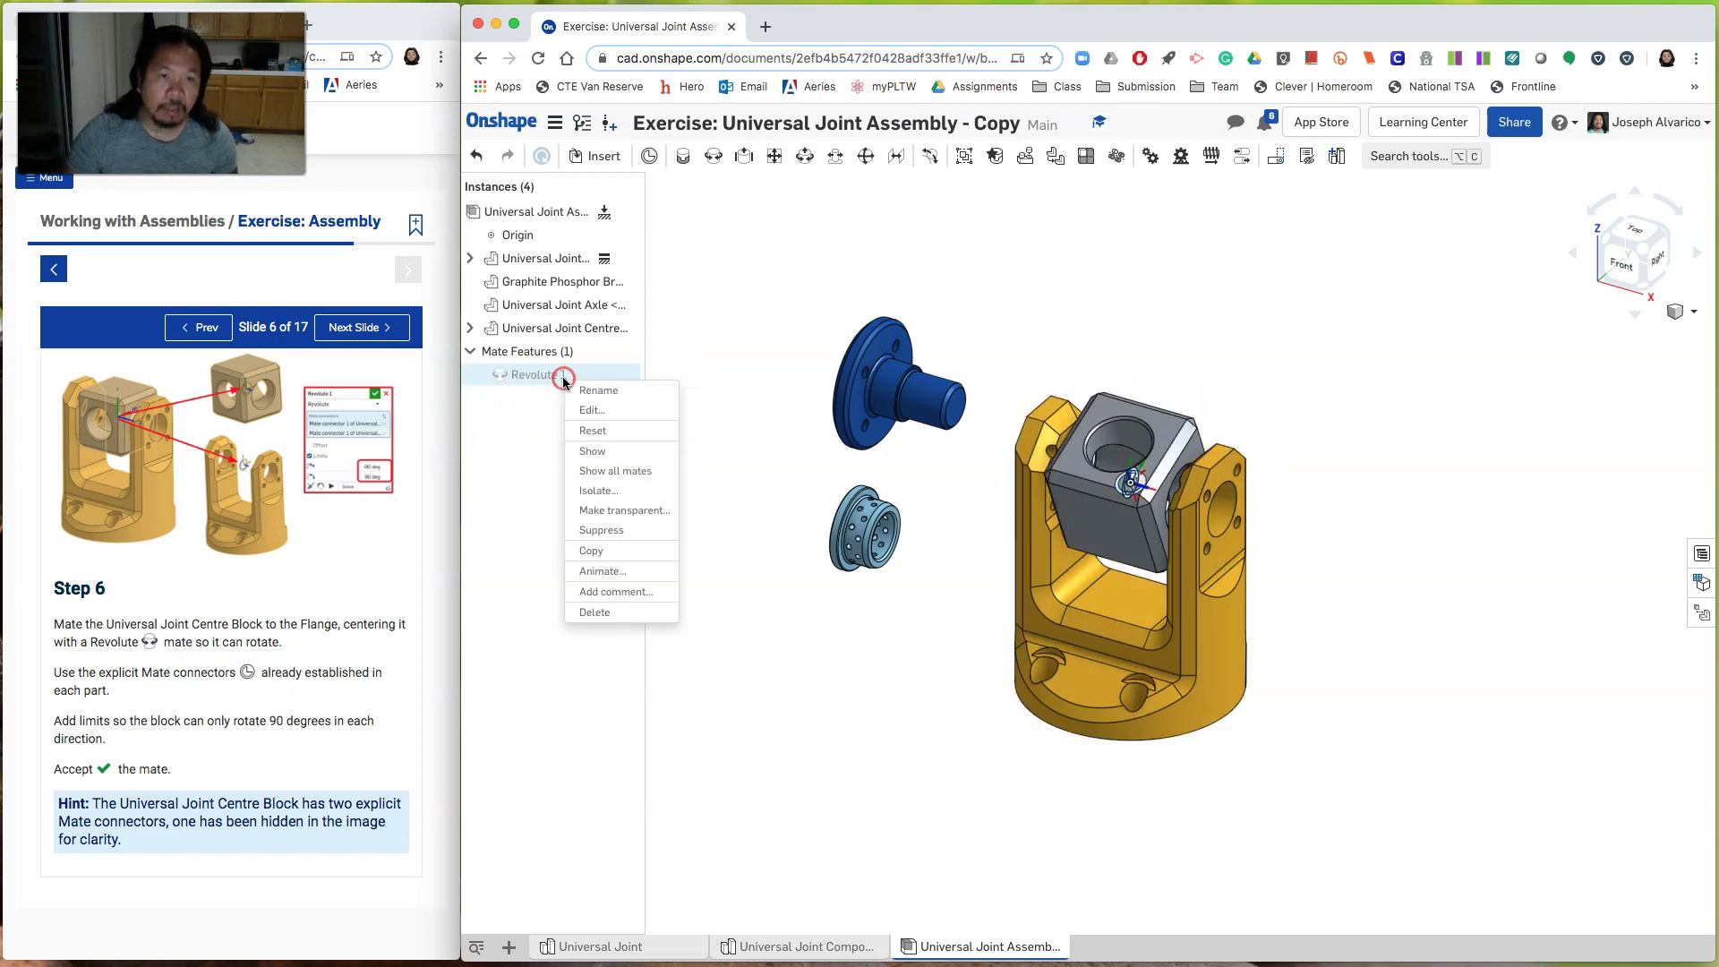
click(615, 443)
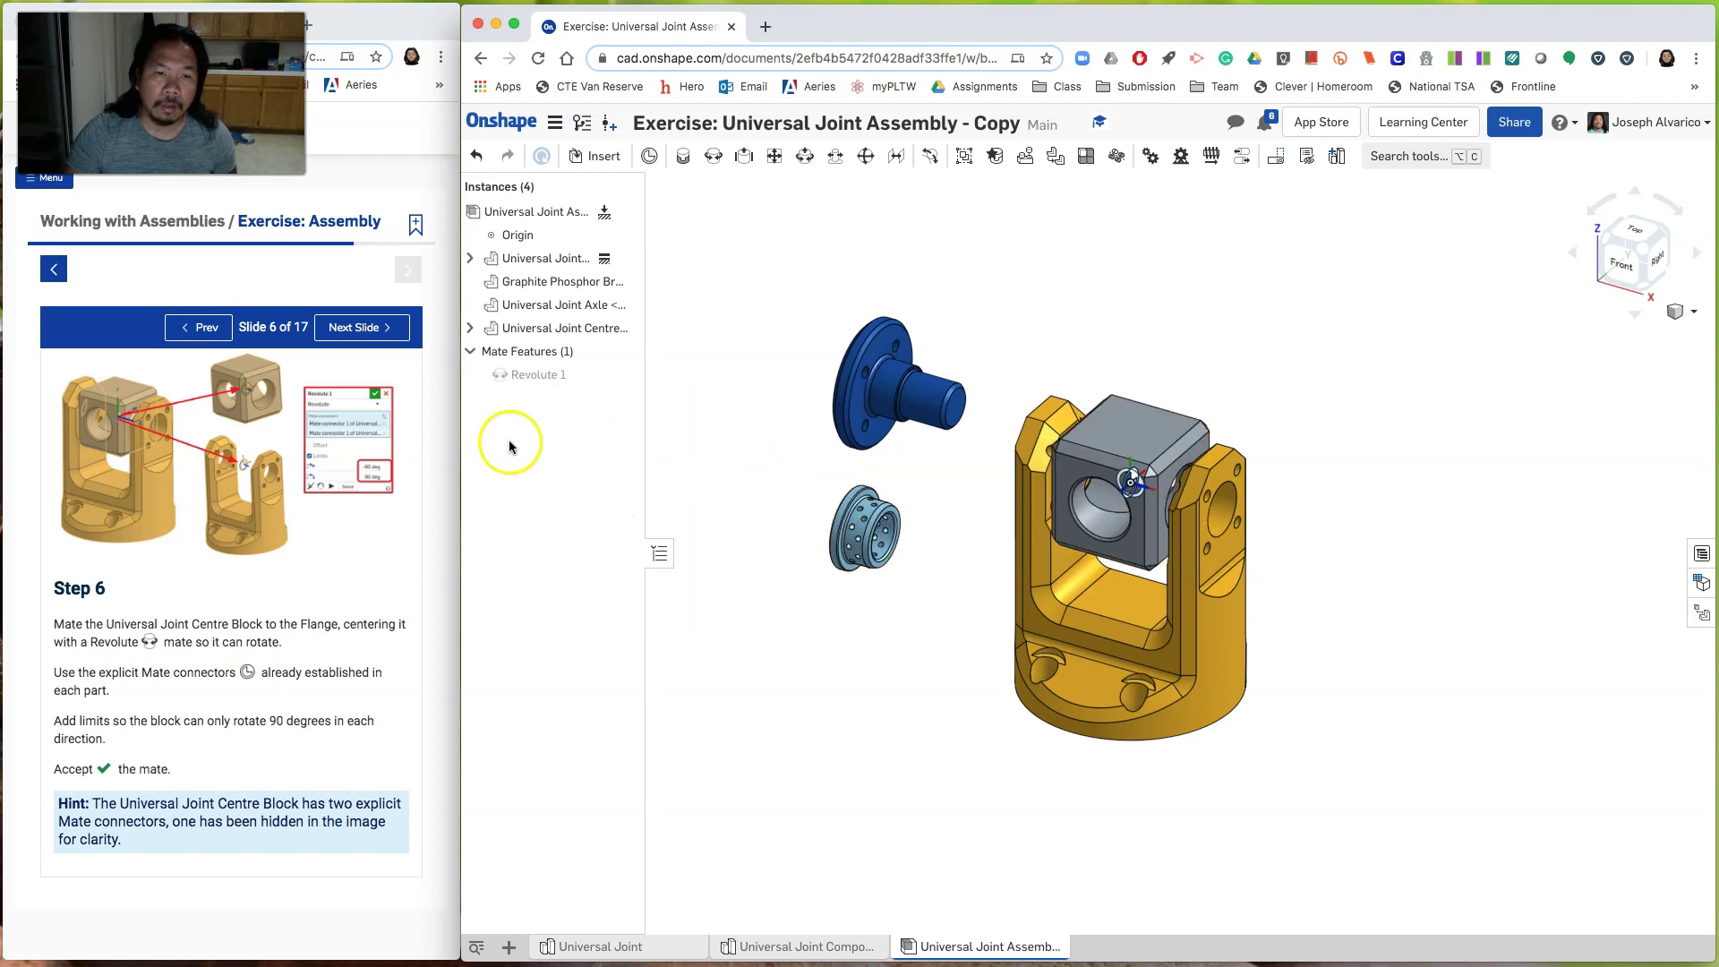
right_click(529, 377)
click(555, 406)
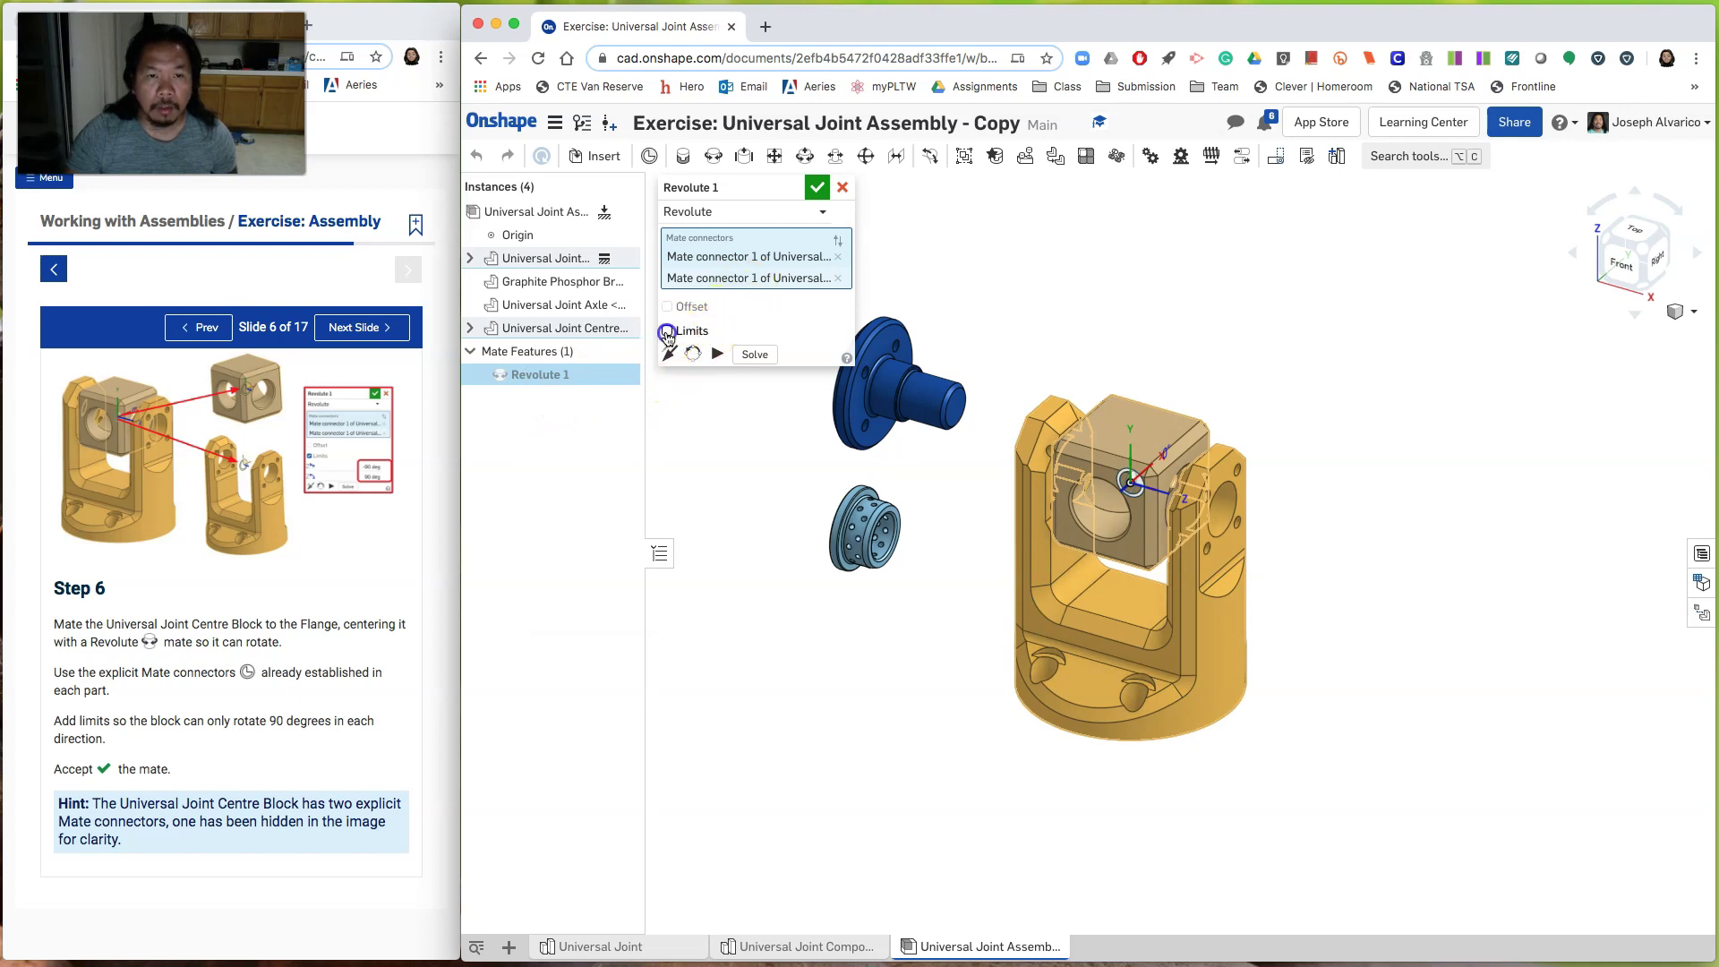
click(667, 332)
click(781, 355)
text(-)
click(796, 379)
text(90)
click(818, 187)
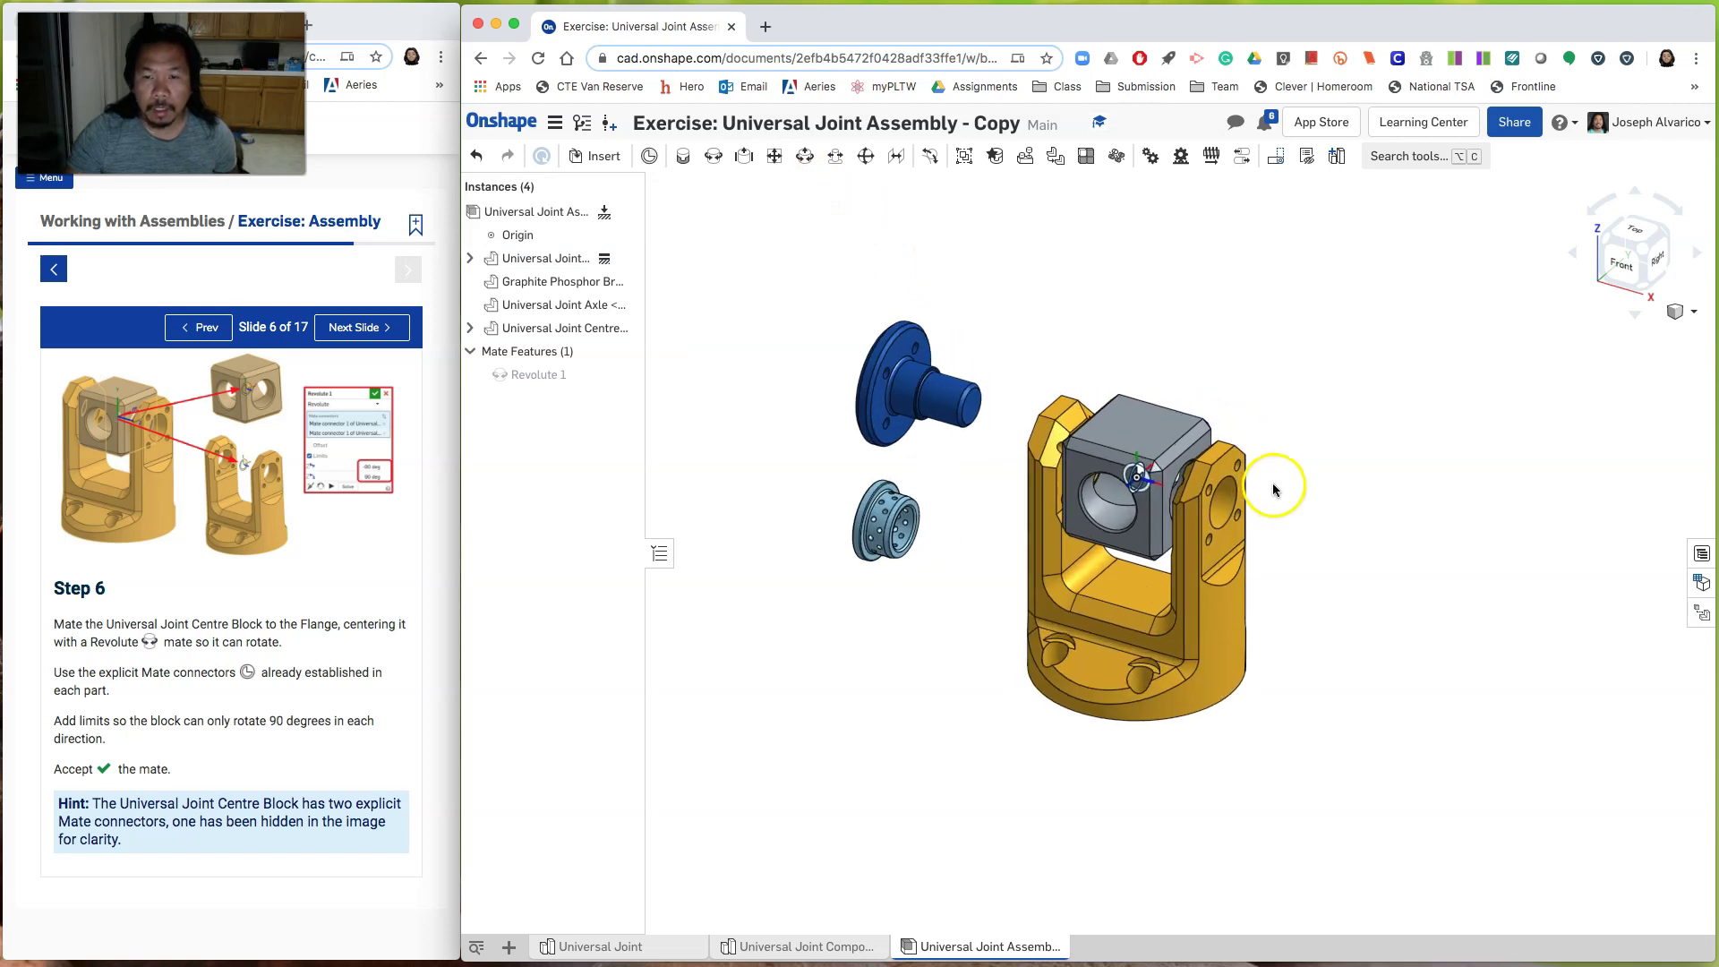
Step: Swing the Centre Block within the Flange to test the Revolute limits and reset the mate
scroll(1272, 481, up, 5)
scroll(1194, 351, down, 5)
drag(1014, 362, 1088, 294)
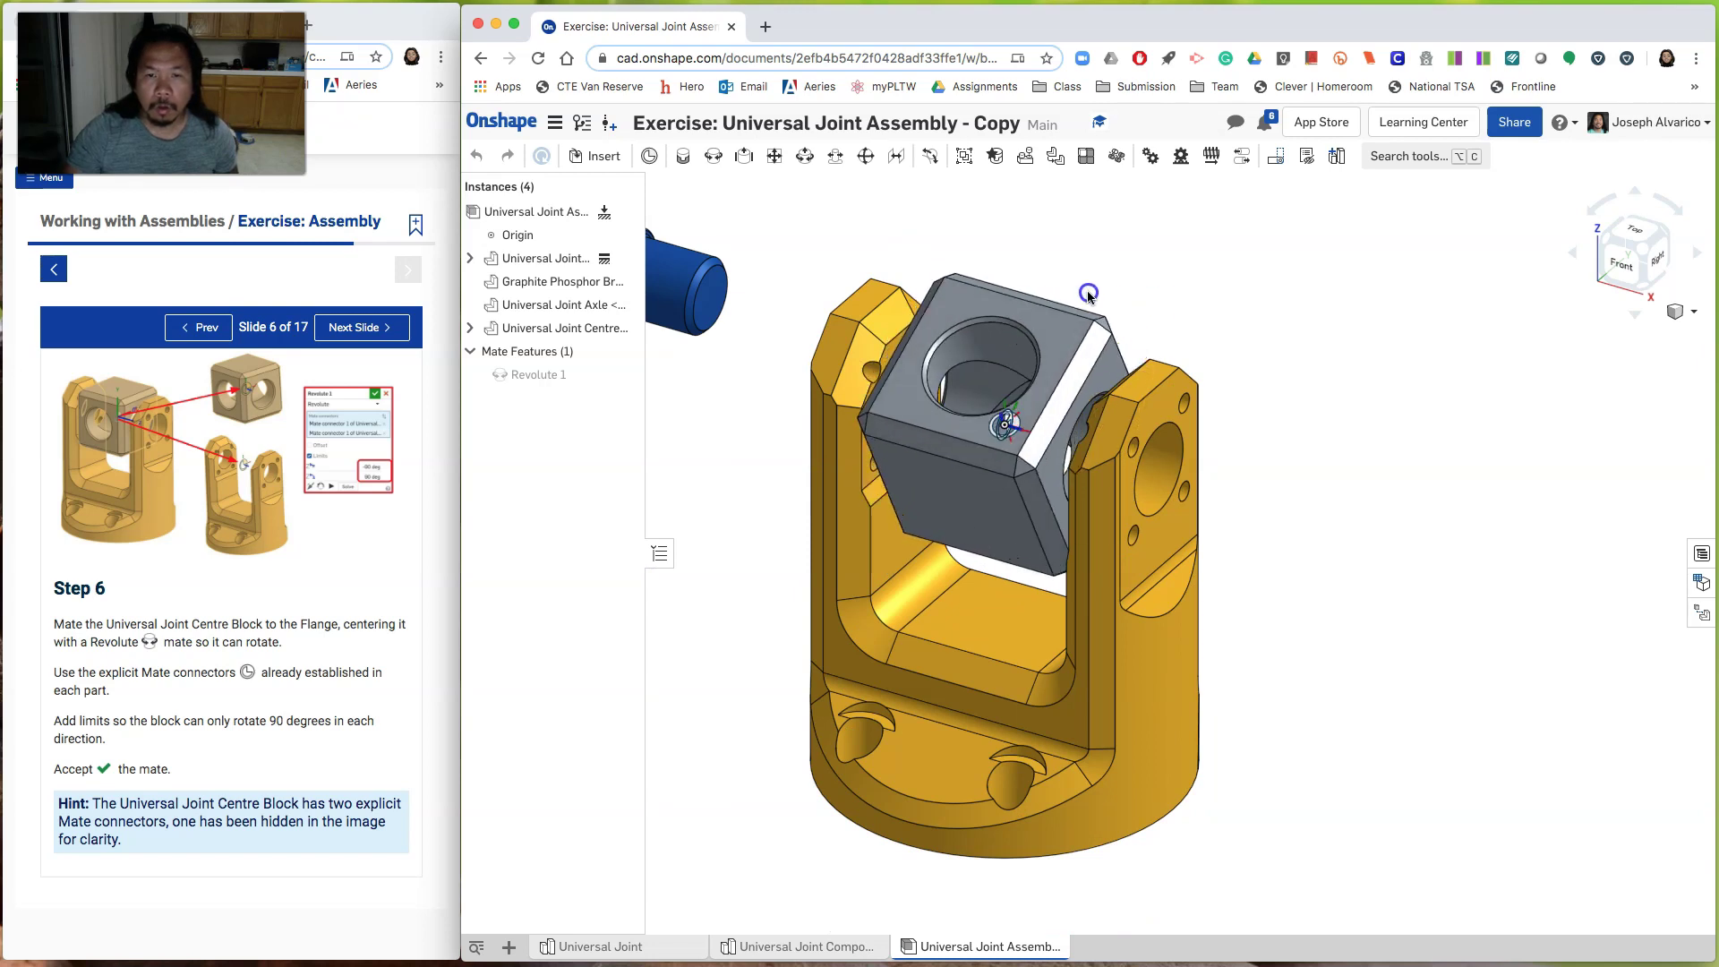
right_click(541, 378)
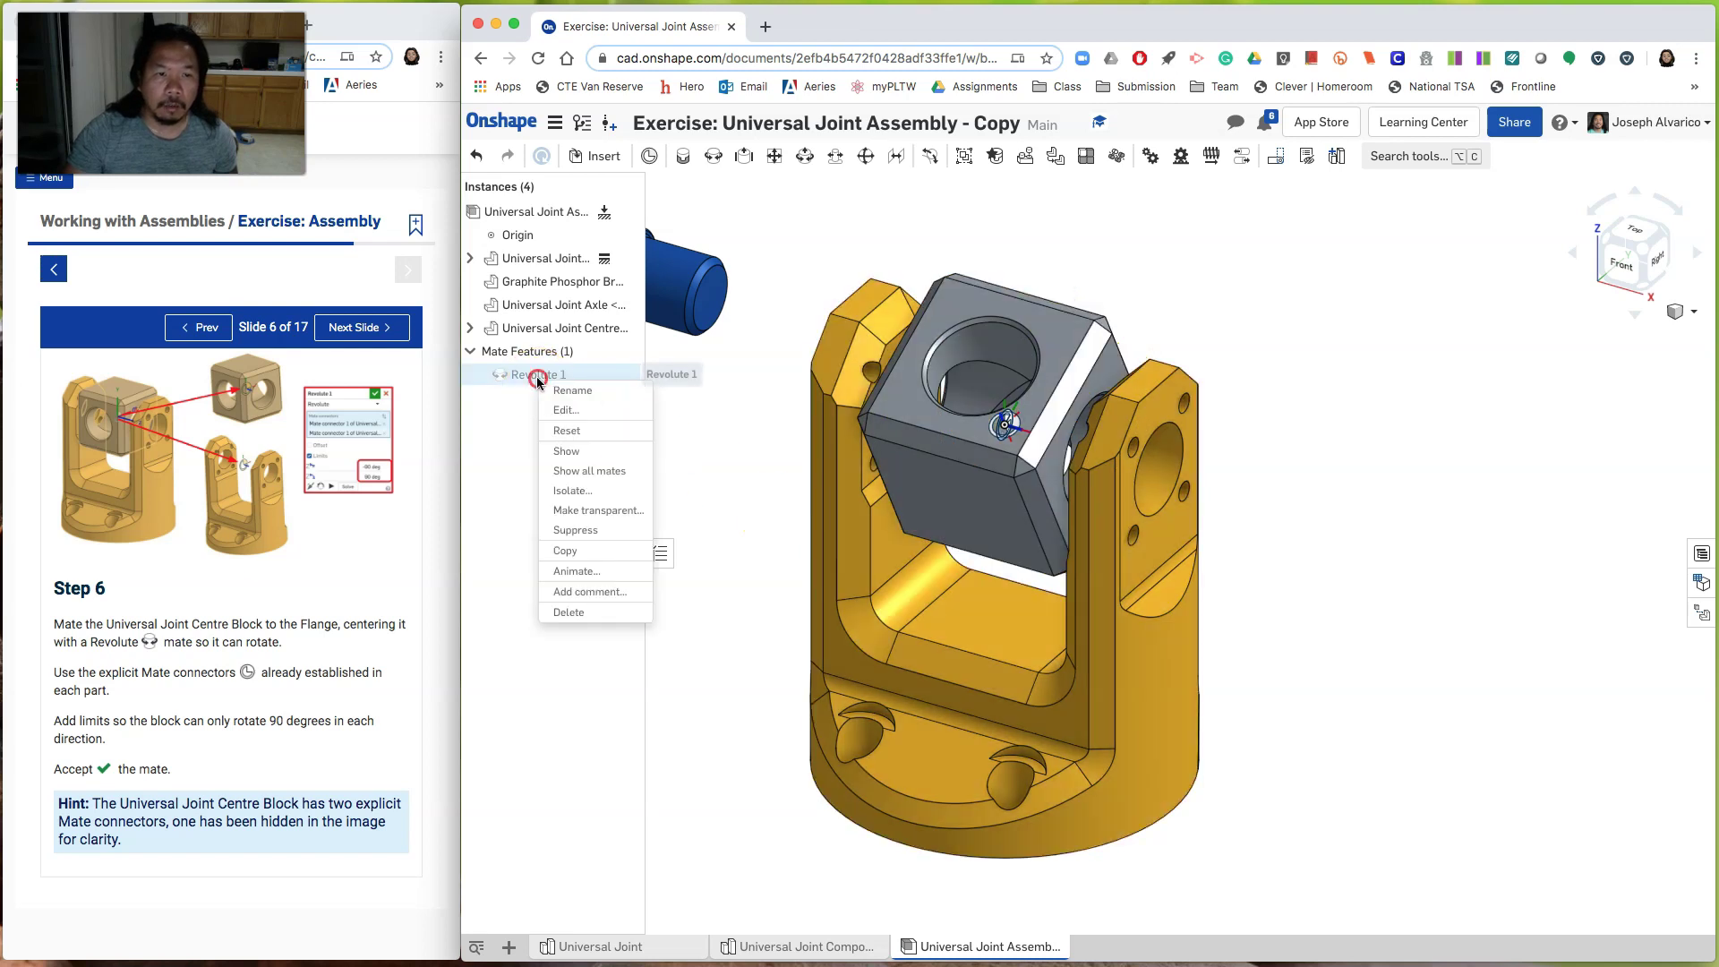
click(566, 429)
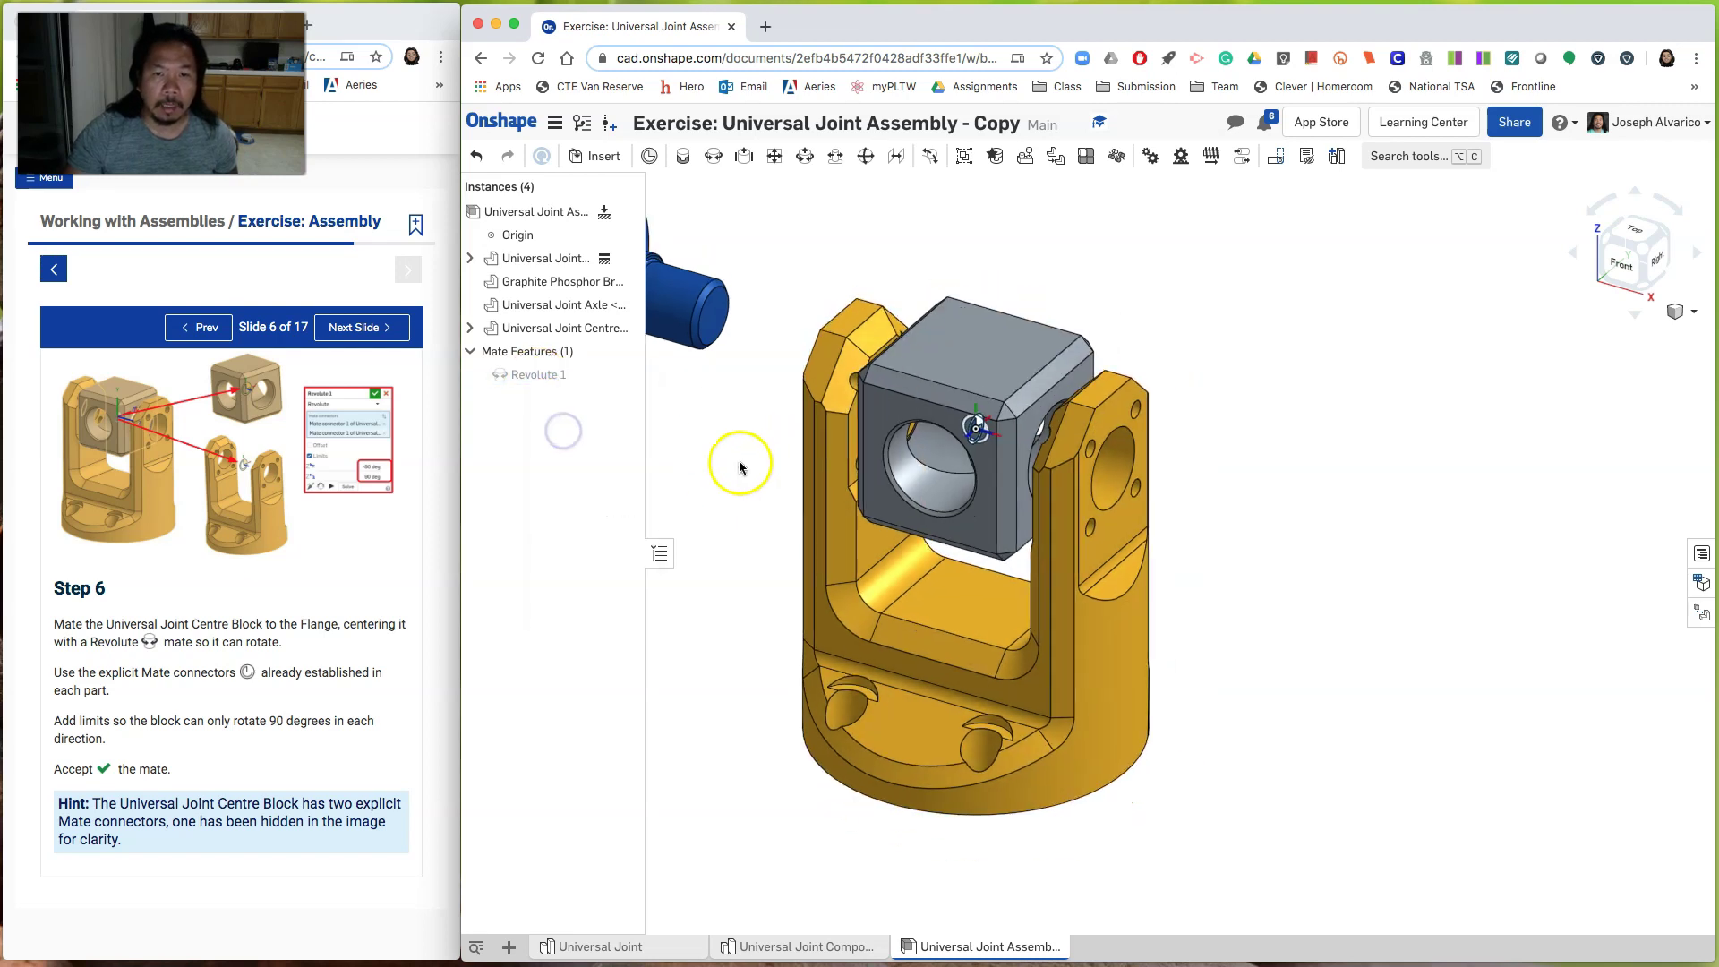
Step: Advance the exercise to Step 7 on mating the Universal Joint Axle to the Bushing
scroll(736, 464, down, 3)
middle_drag(733, 468, 1066, 499)
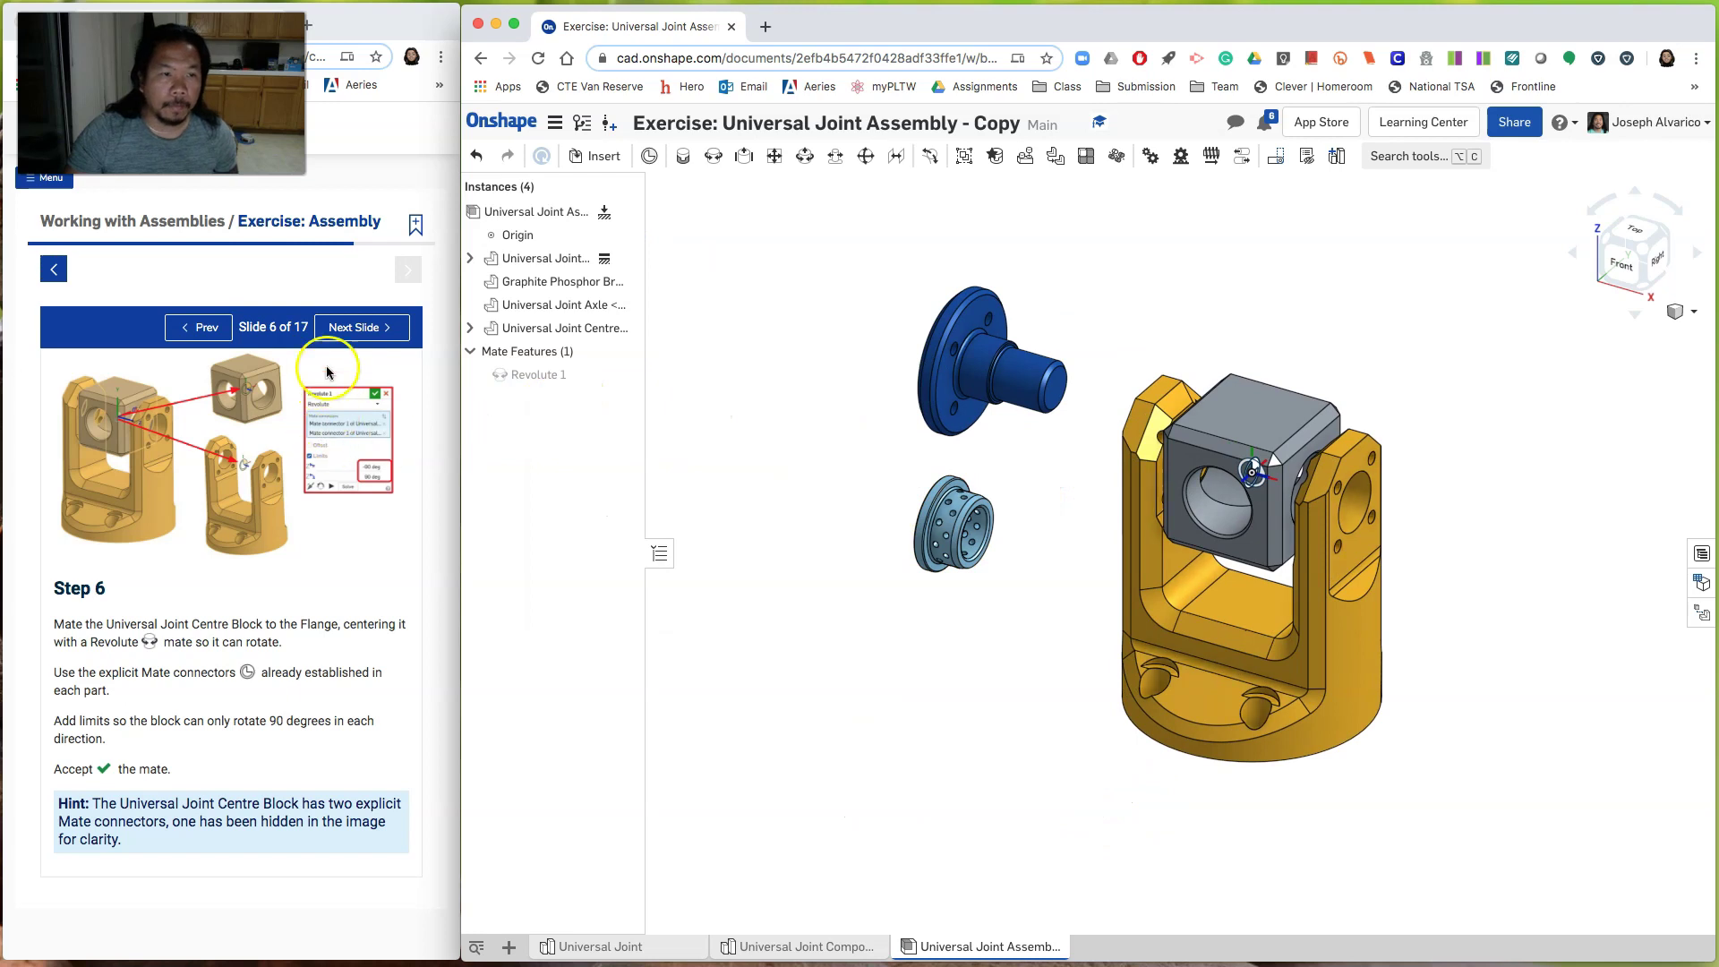
click(358, 332)
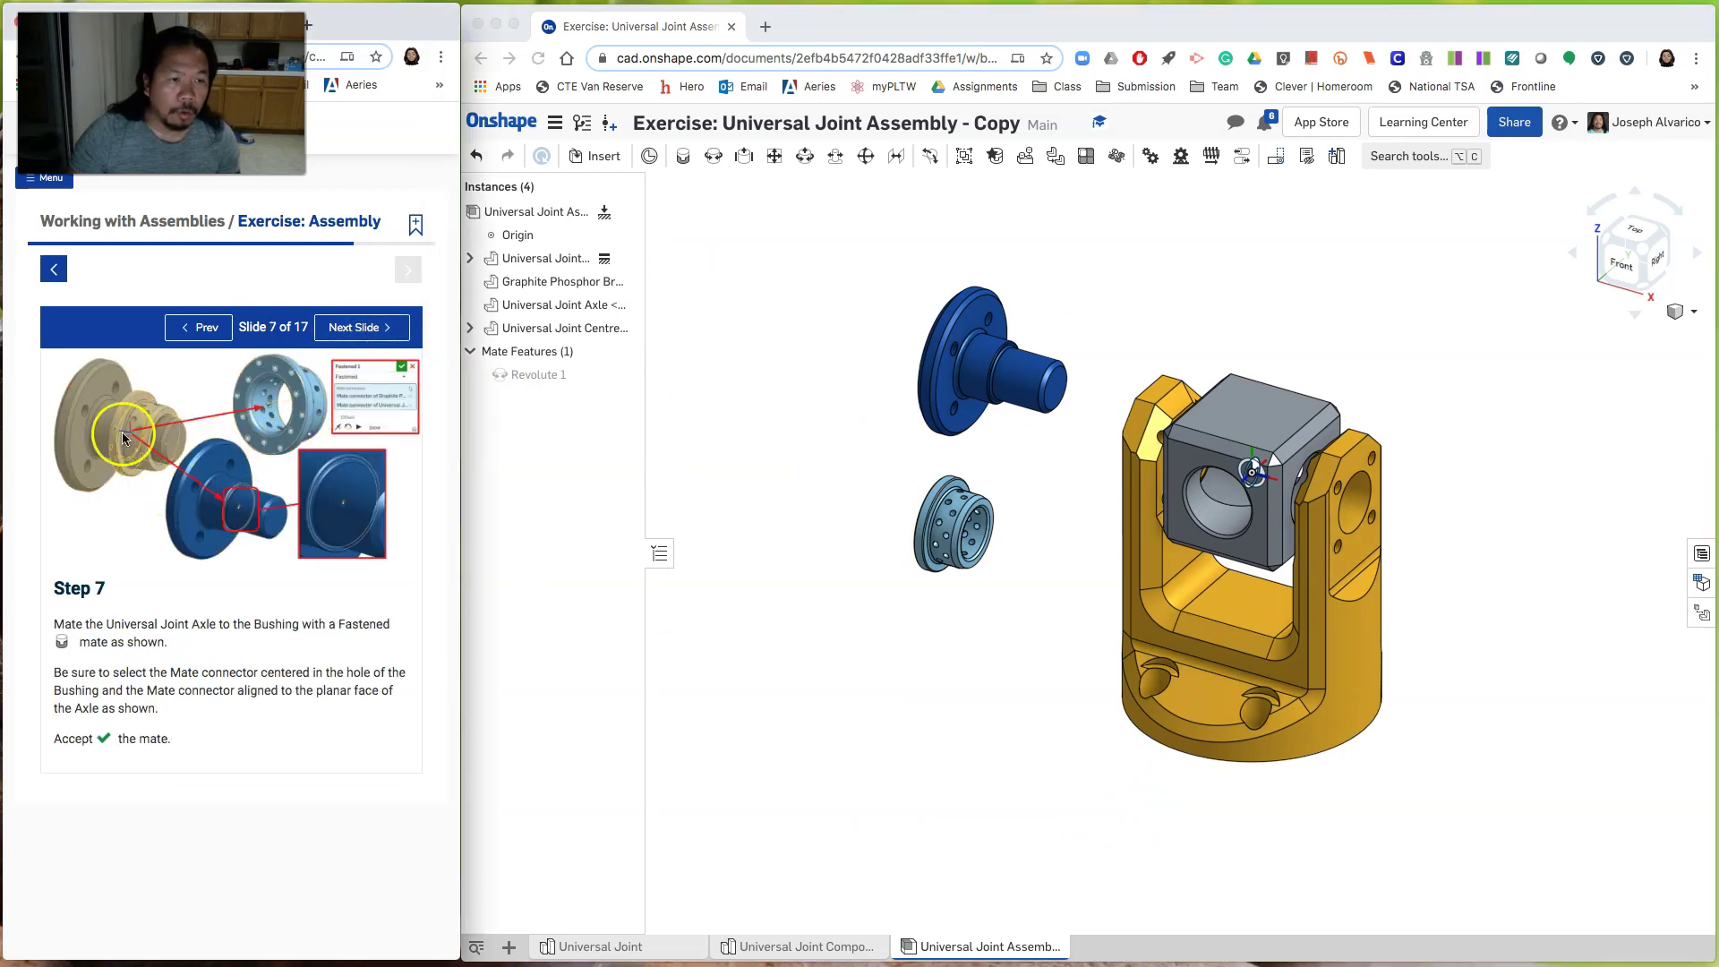
click(976, 380)
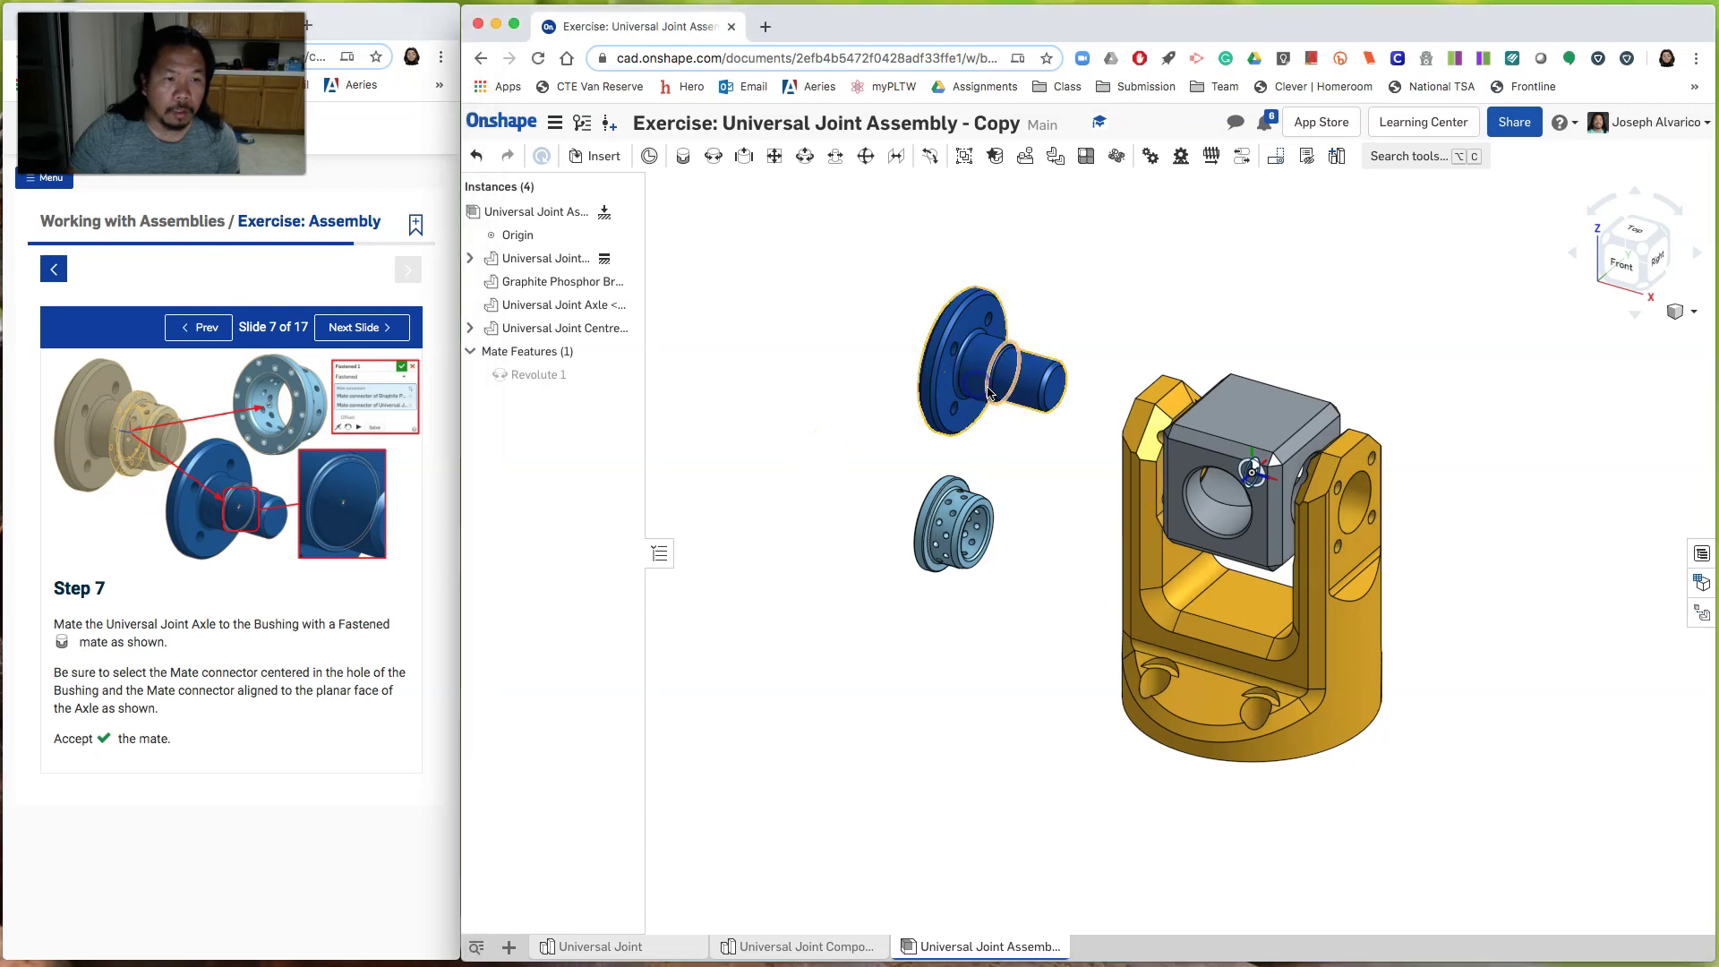
click(831, 419)
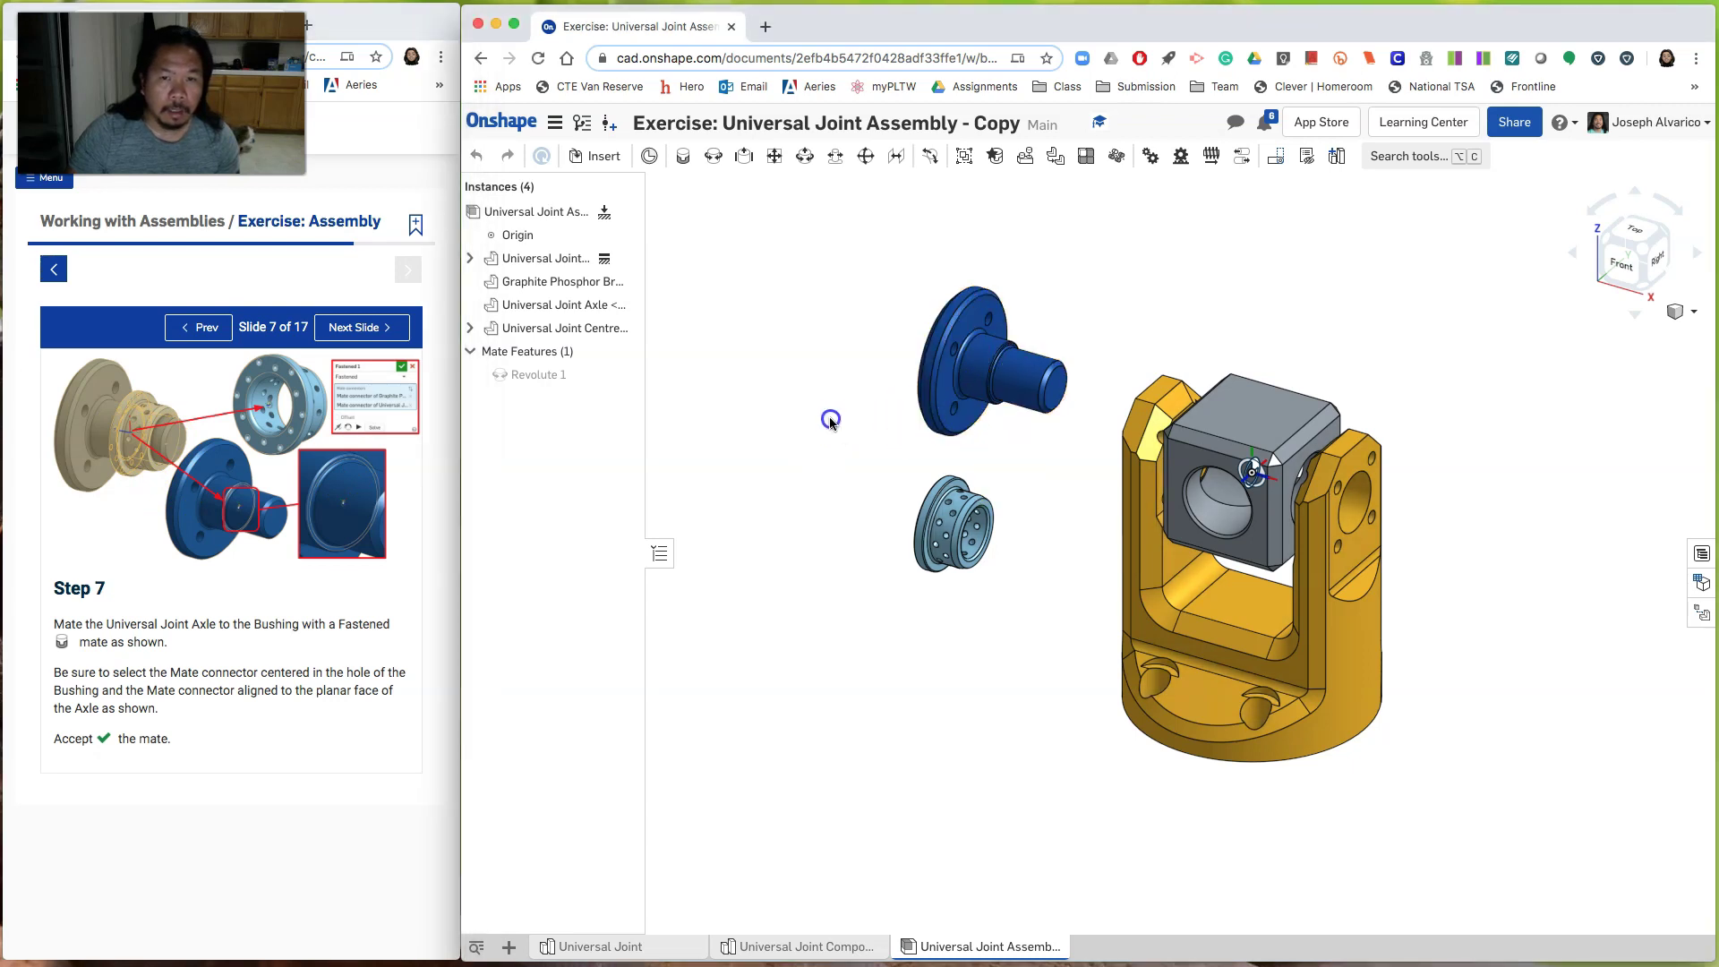
Step: Start a Fastened mate using the mate connector on the narrow planar shoulder face of the Universal Joint Axle
scroll(1033, 463, up, 5)
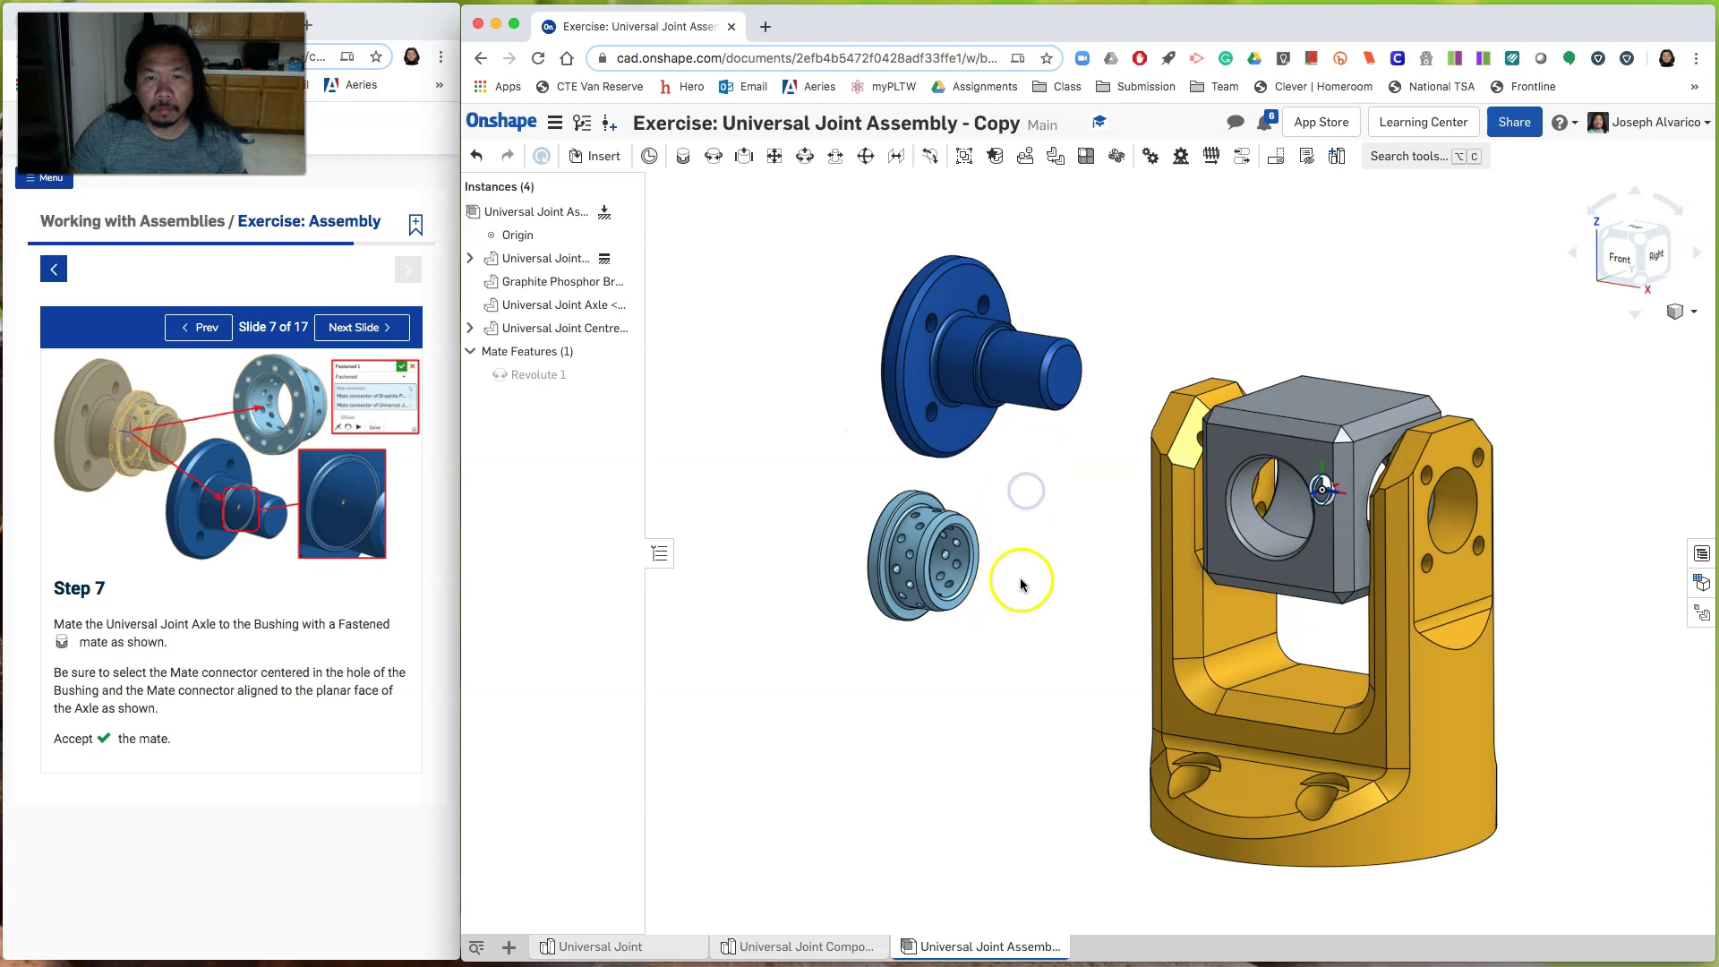
middle_drag(1033, 504, 1034, 599)
scroll(1035, 581, up, 2)
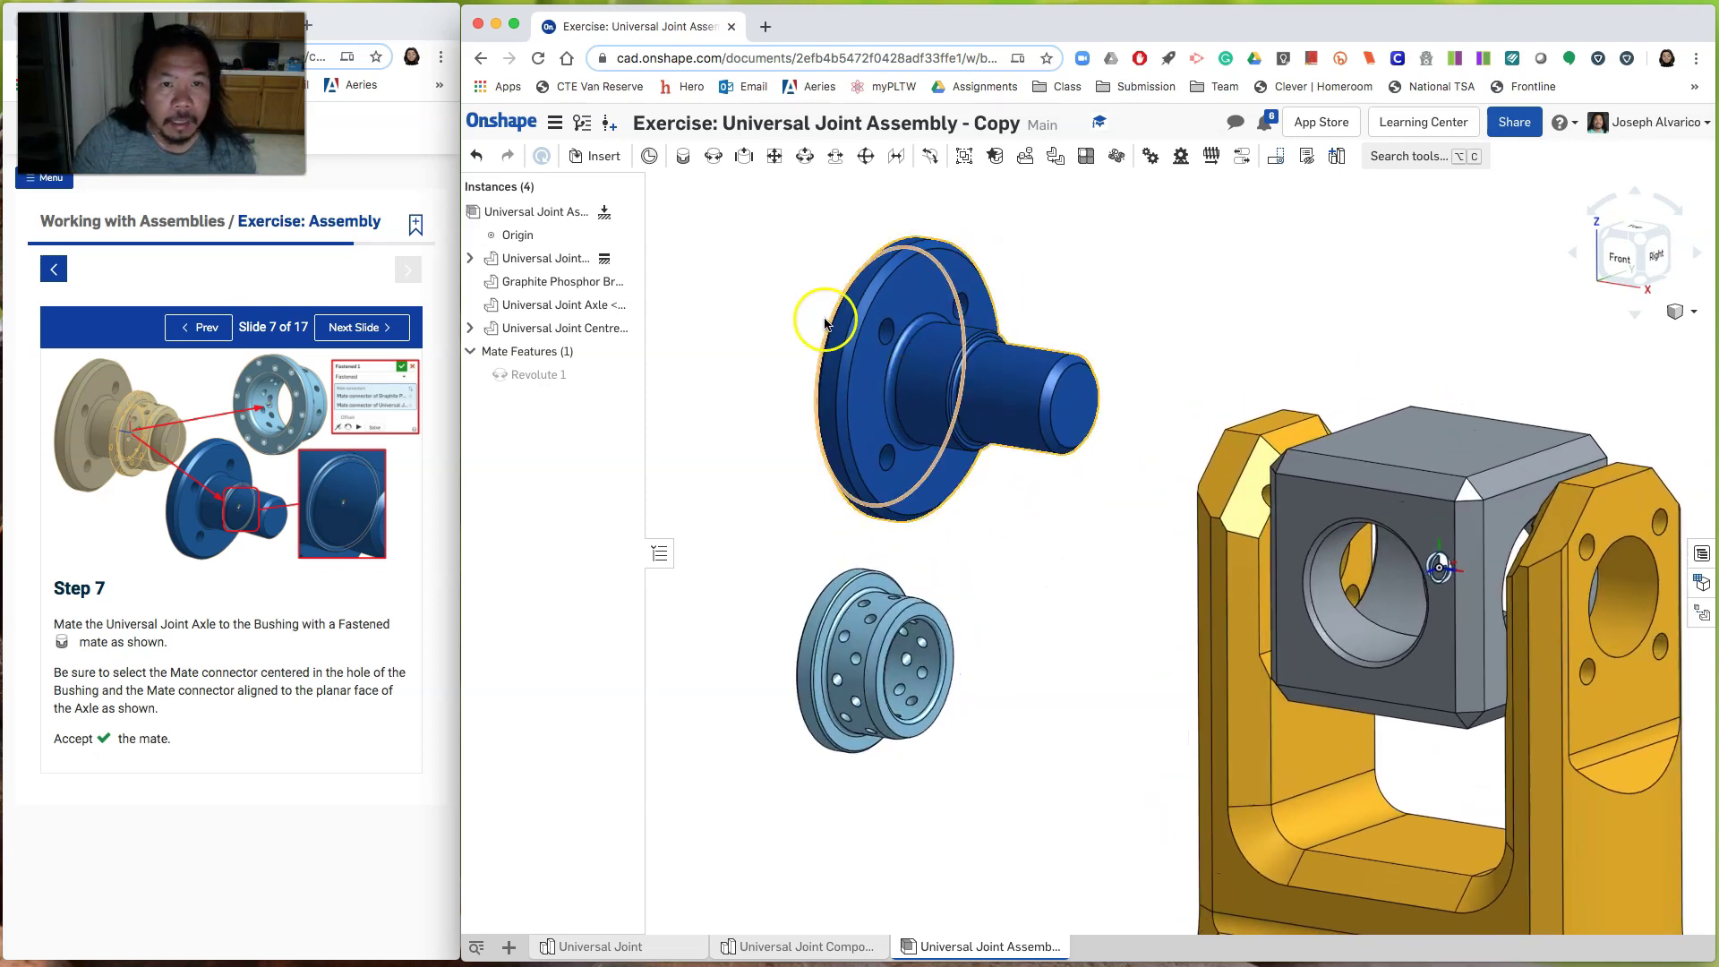
click(685, 163)
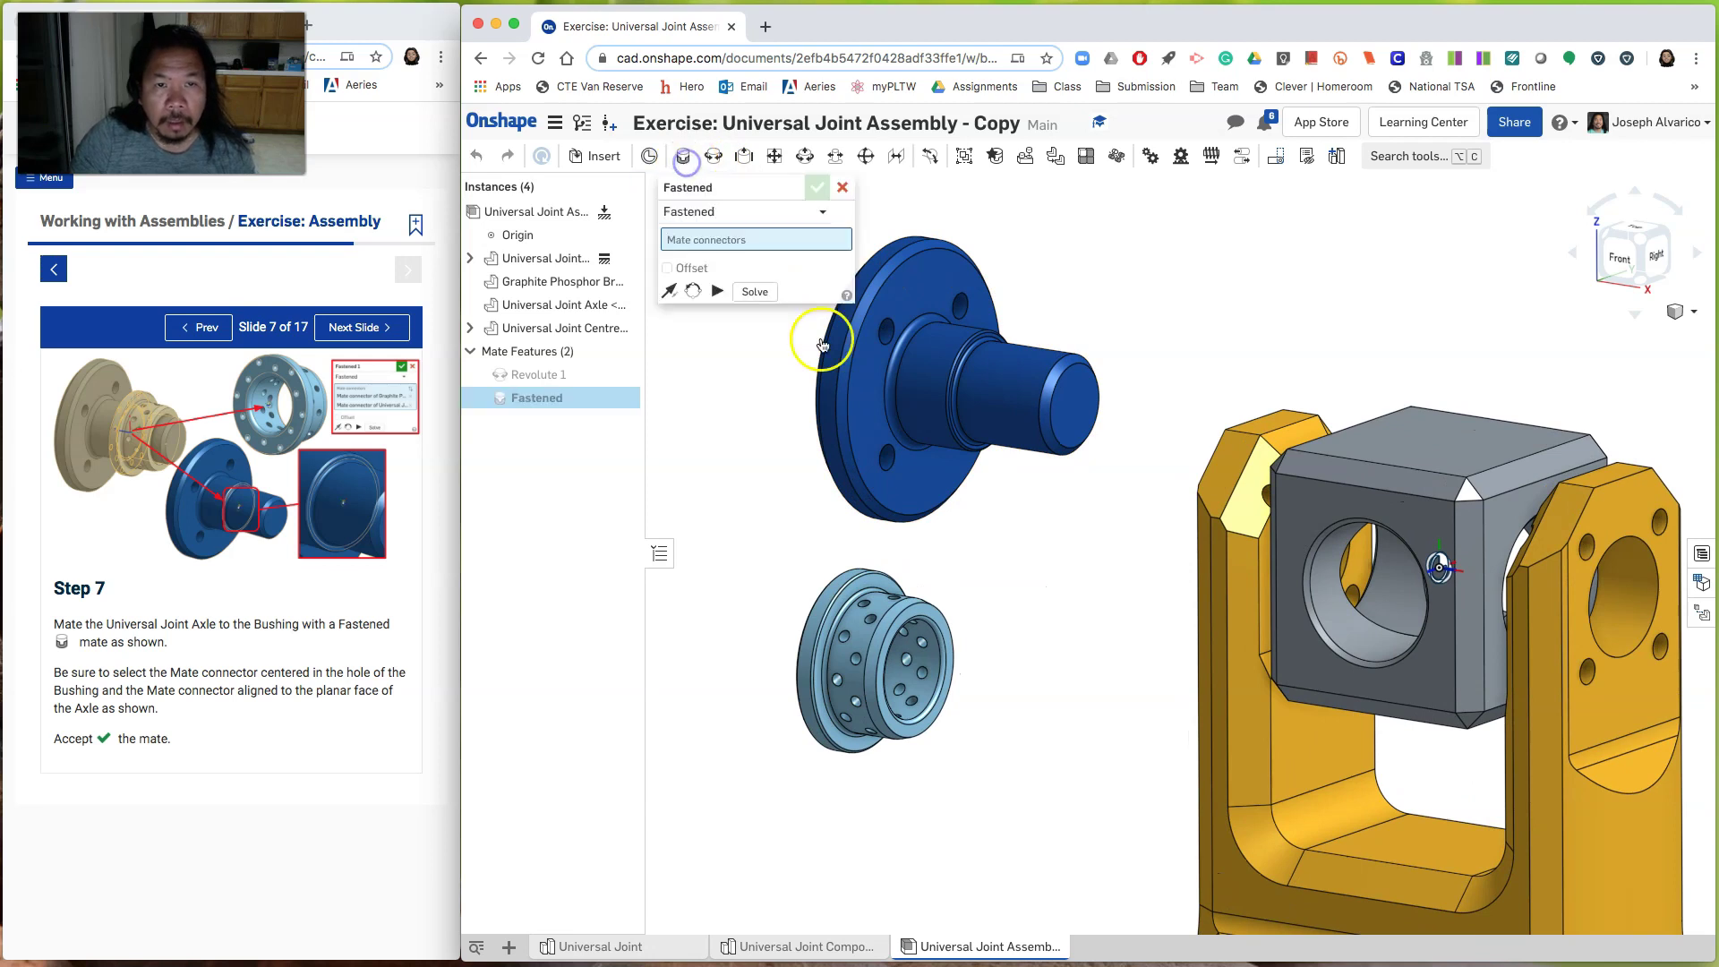
scroll(1034, 515, up, 3)
middle_drag(1023, 501, 1089, 549)
right_drag(1089, 549, 1063, 545)
scroll(1063, 545, up, 5)
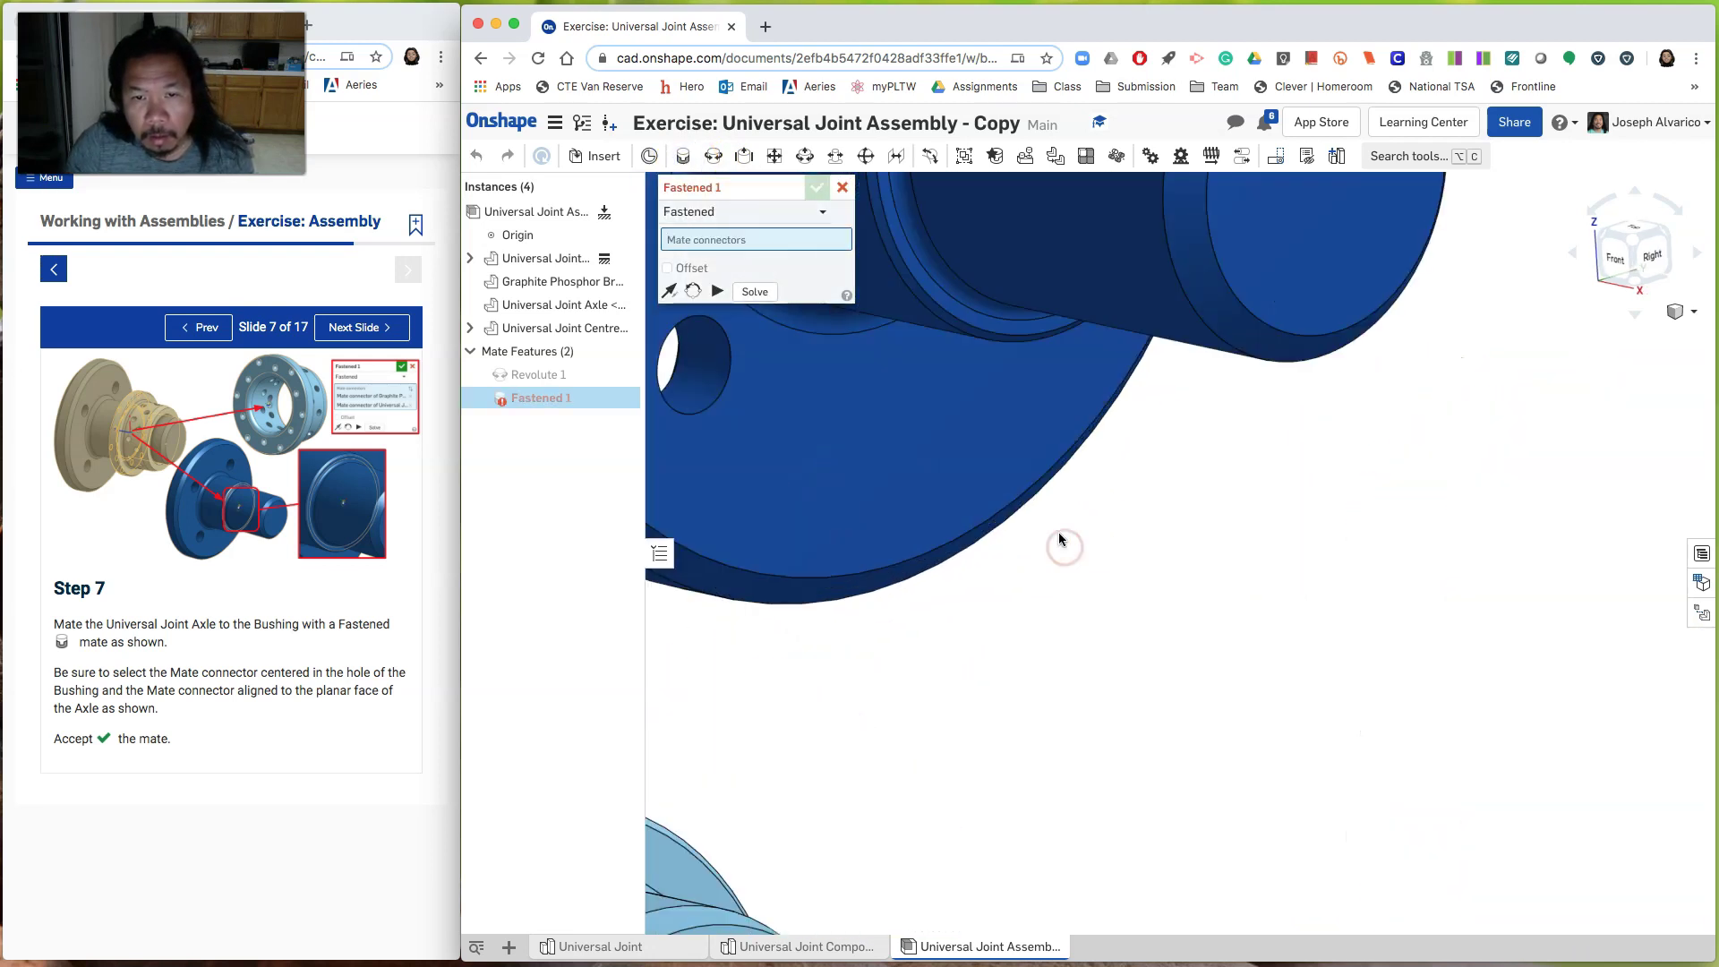
scroll(1037, 448, down, 2)
middle_drag(1100, 501, 1243, 778)
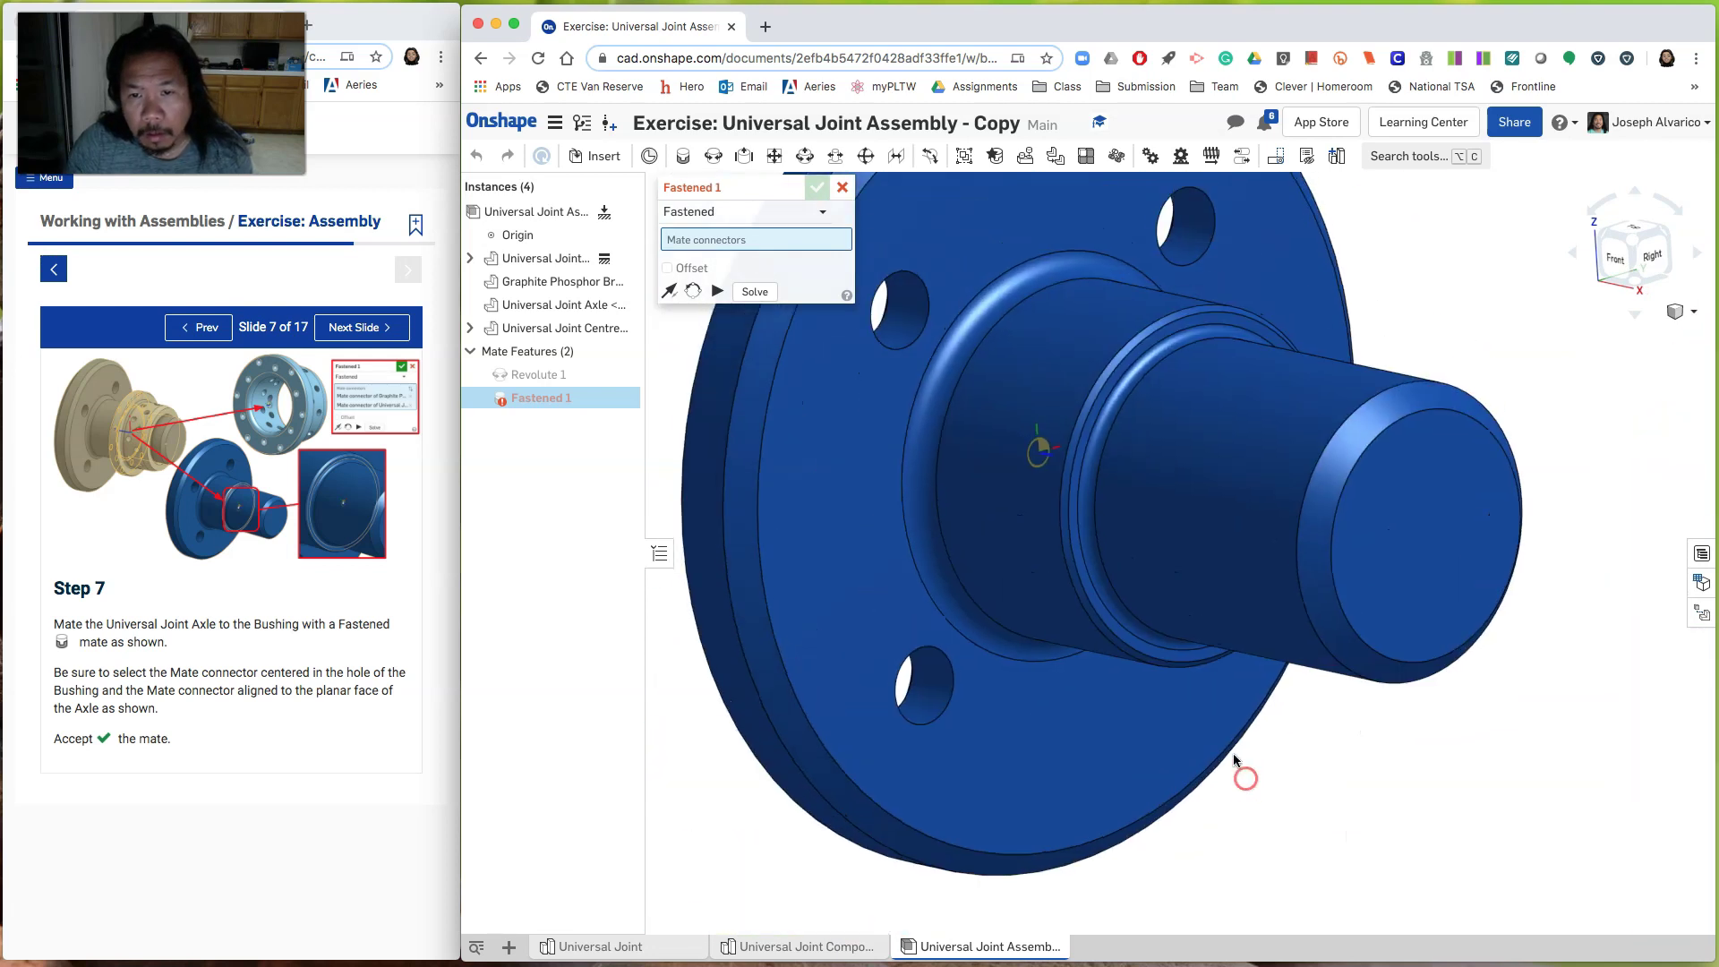
scroll(1173, 492, up, 3)
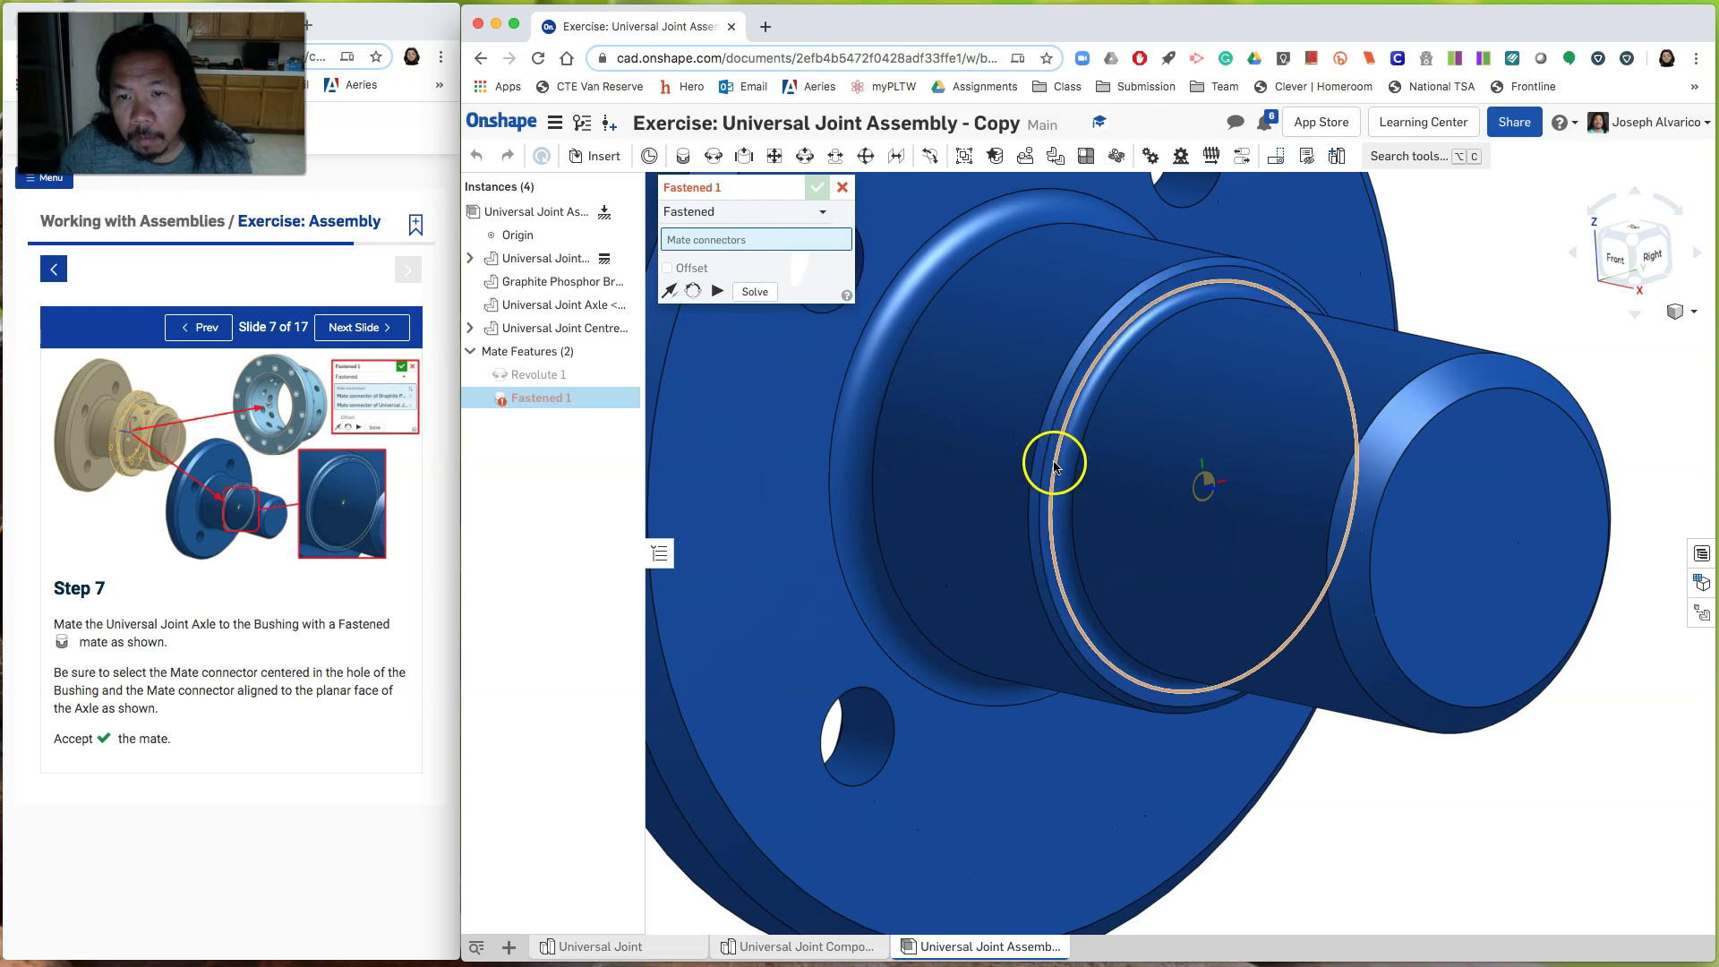
scroll(1050, 463, up, 2)
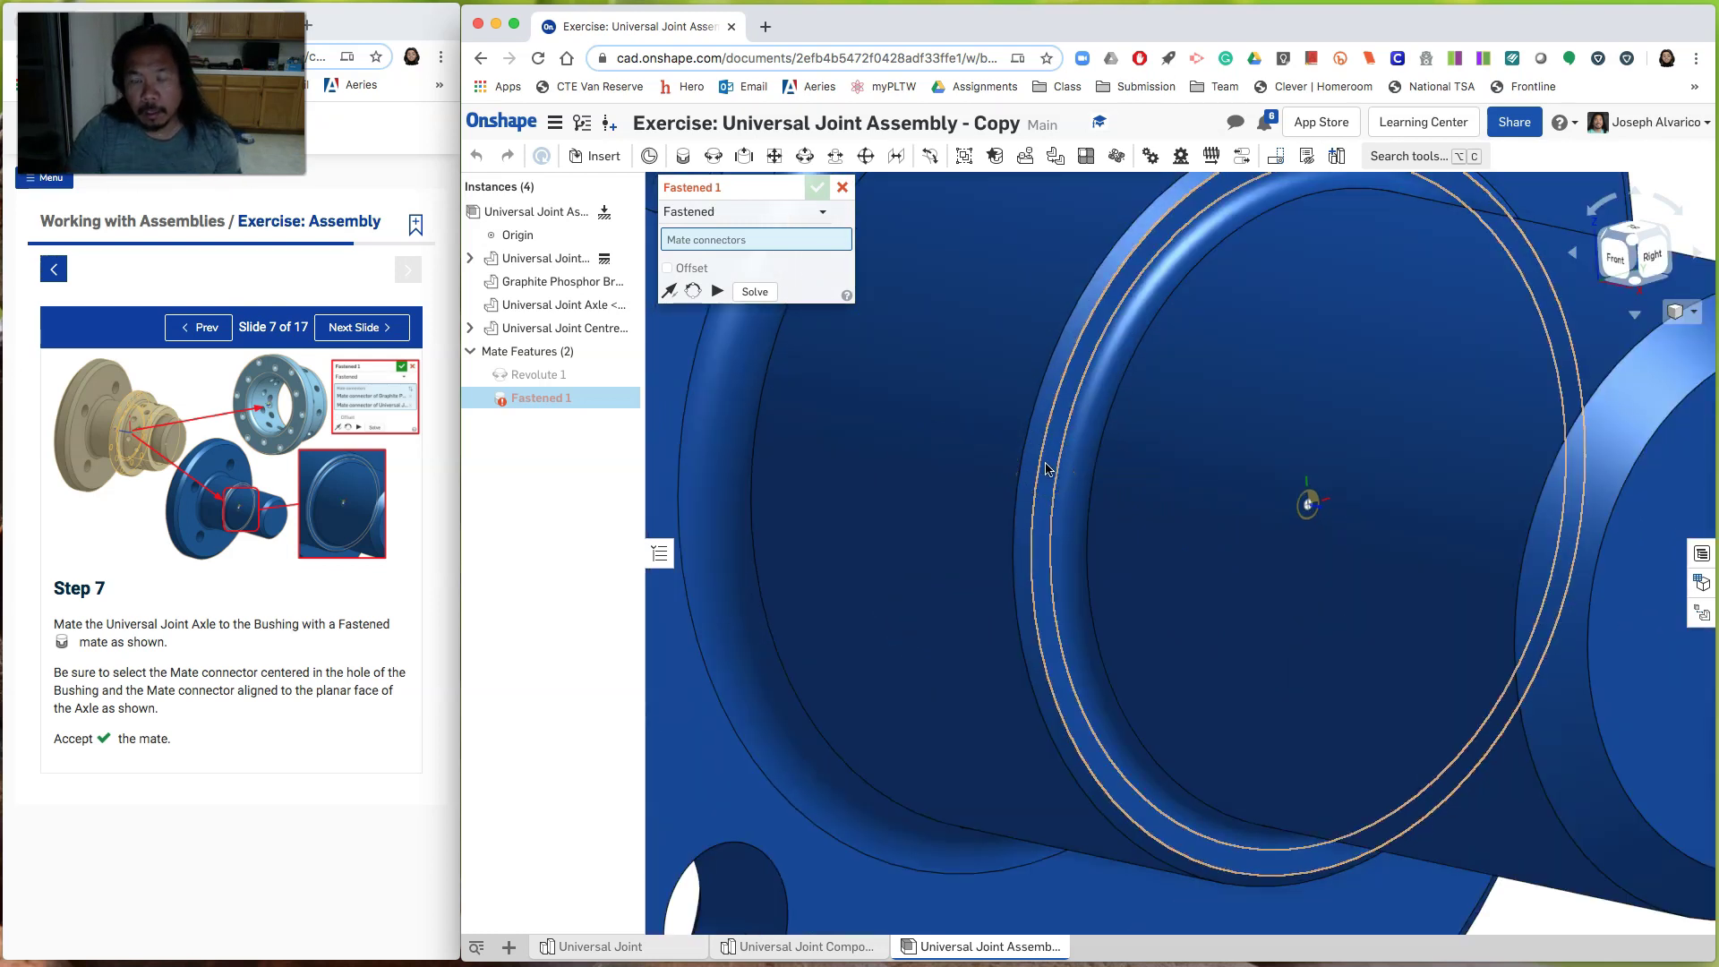
click(1046, 466)
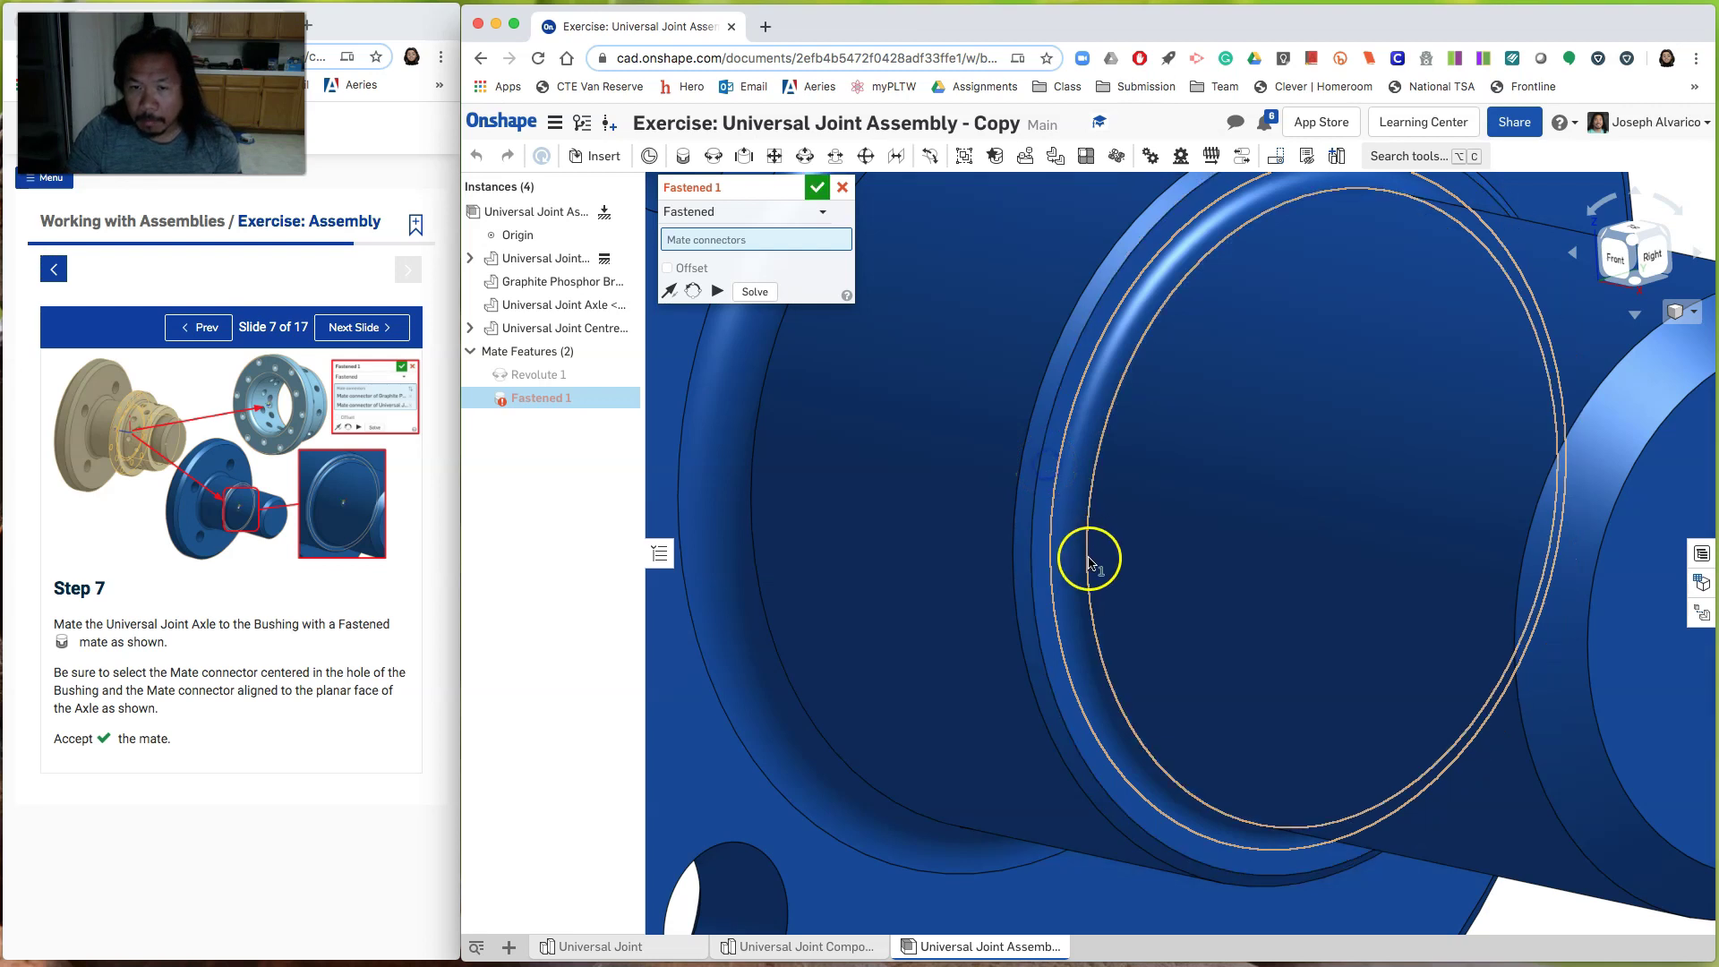
Step: Complete the Fastened mate with the mate connector centred in the hole at the Graphite Phosphor Bronze Bushing's flanged end
scroll(1090, 556, down, 8)
right_drag(1115, 760, 1211, 745)
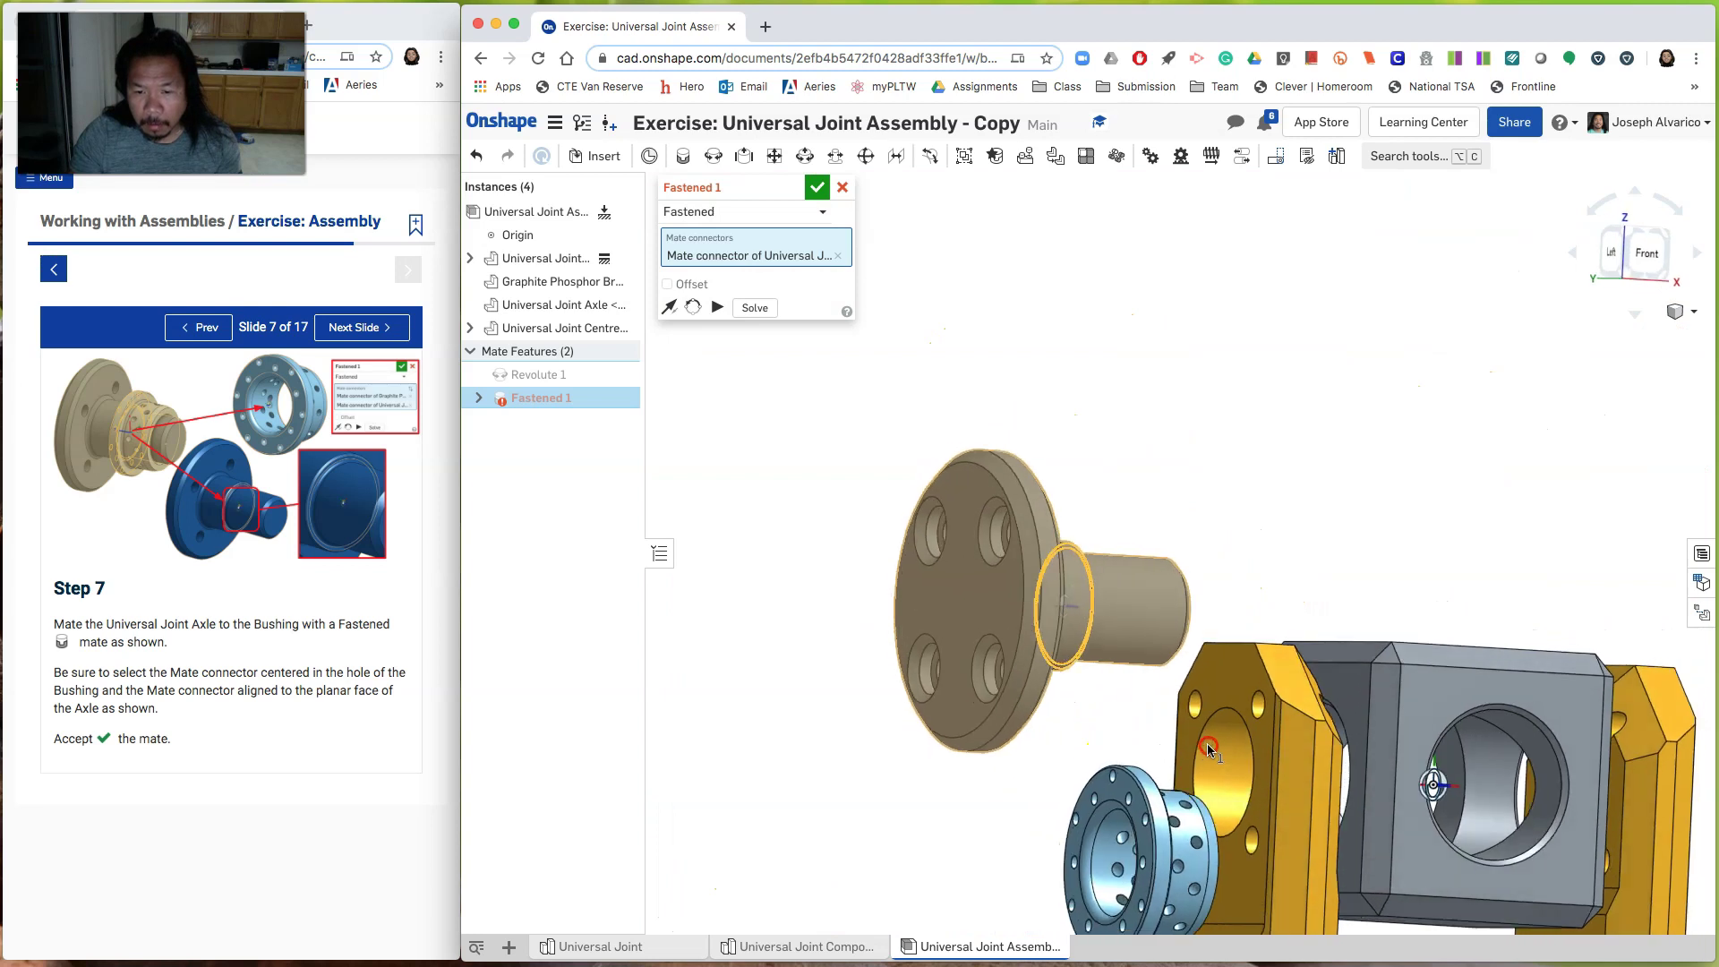
scroll(1094, 724, up, 2)
middle_drag(1115, 737, 1109, 486)
right_drag(967, 610, 971, 618)
scroll(971, 617, up, 2)
scroll(971, 619, up, 5)
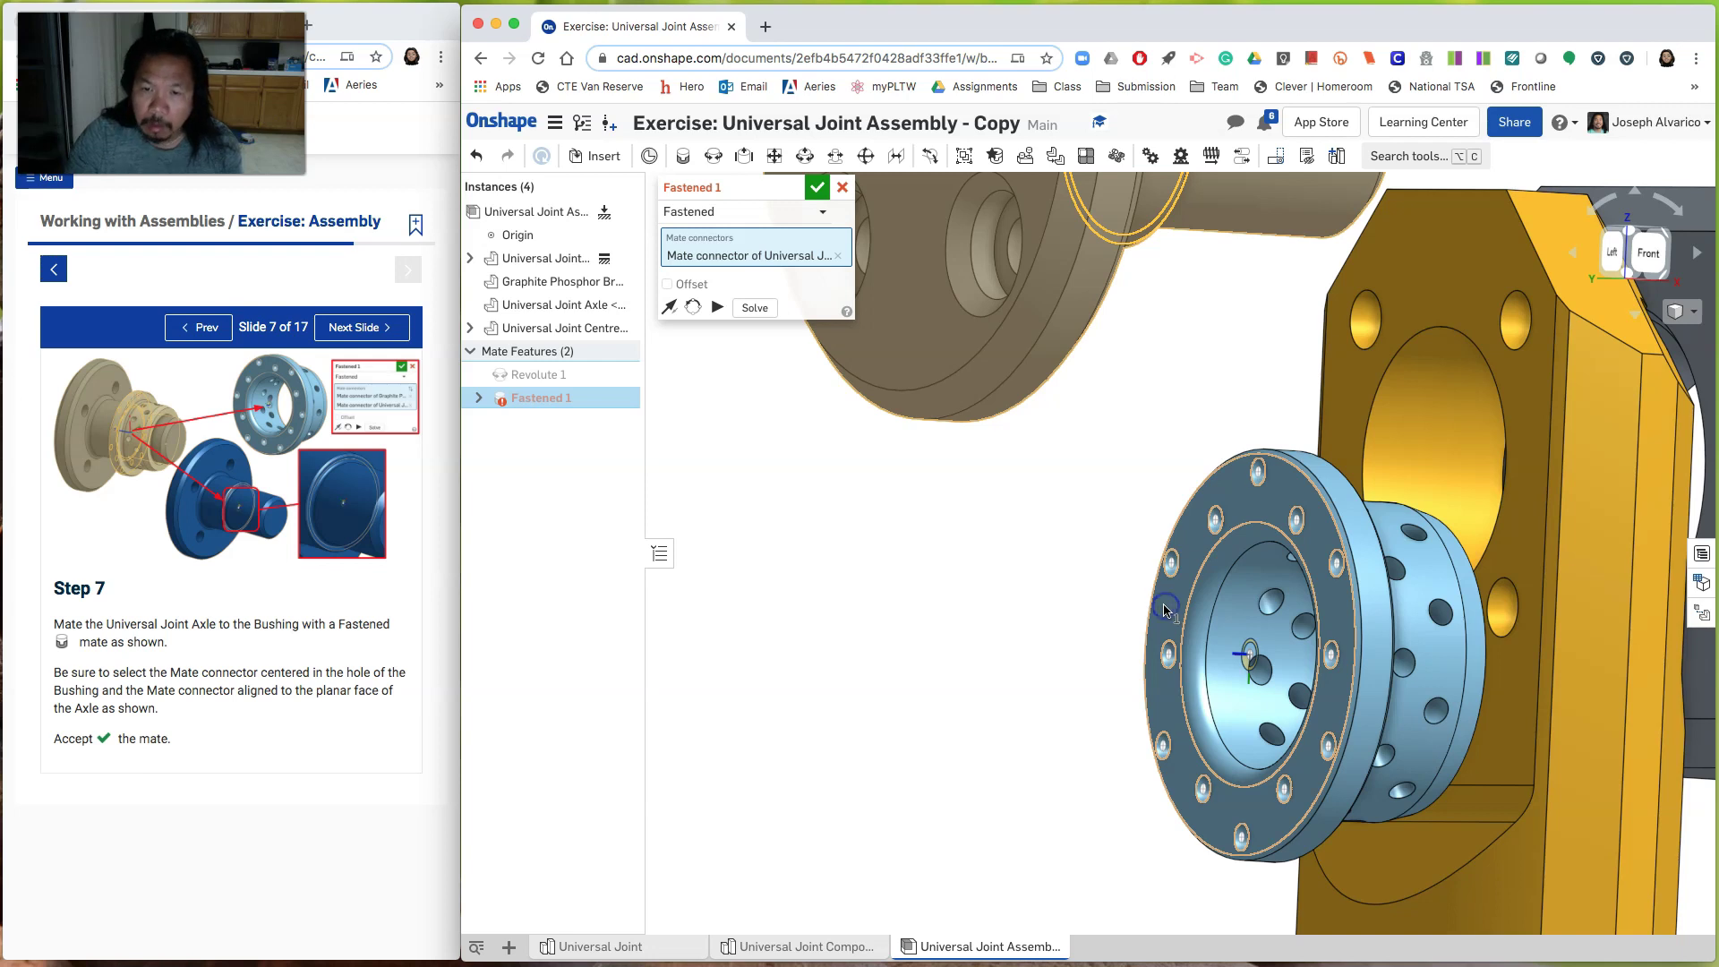
click(1166, 609)
right_drag(1094, 442, 1021, 447)
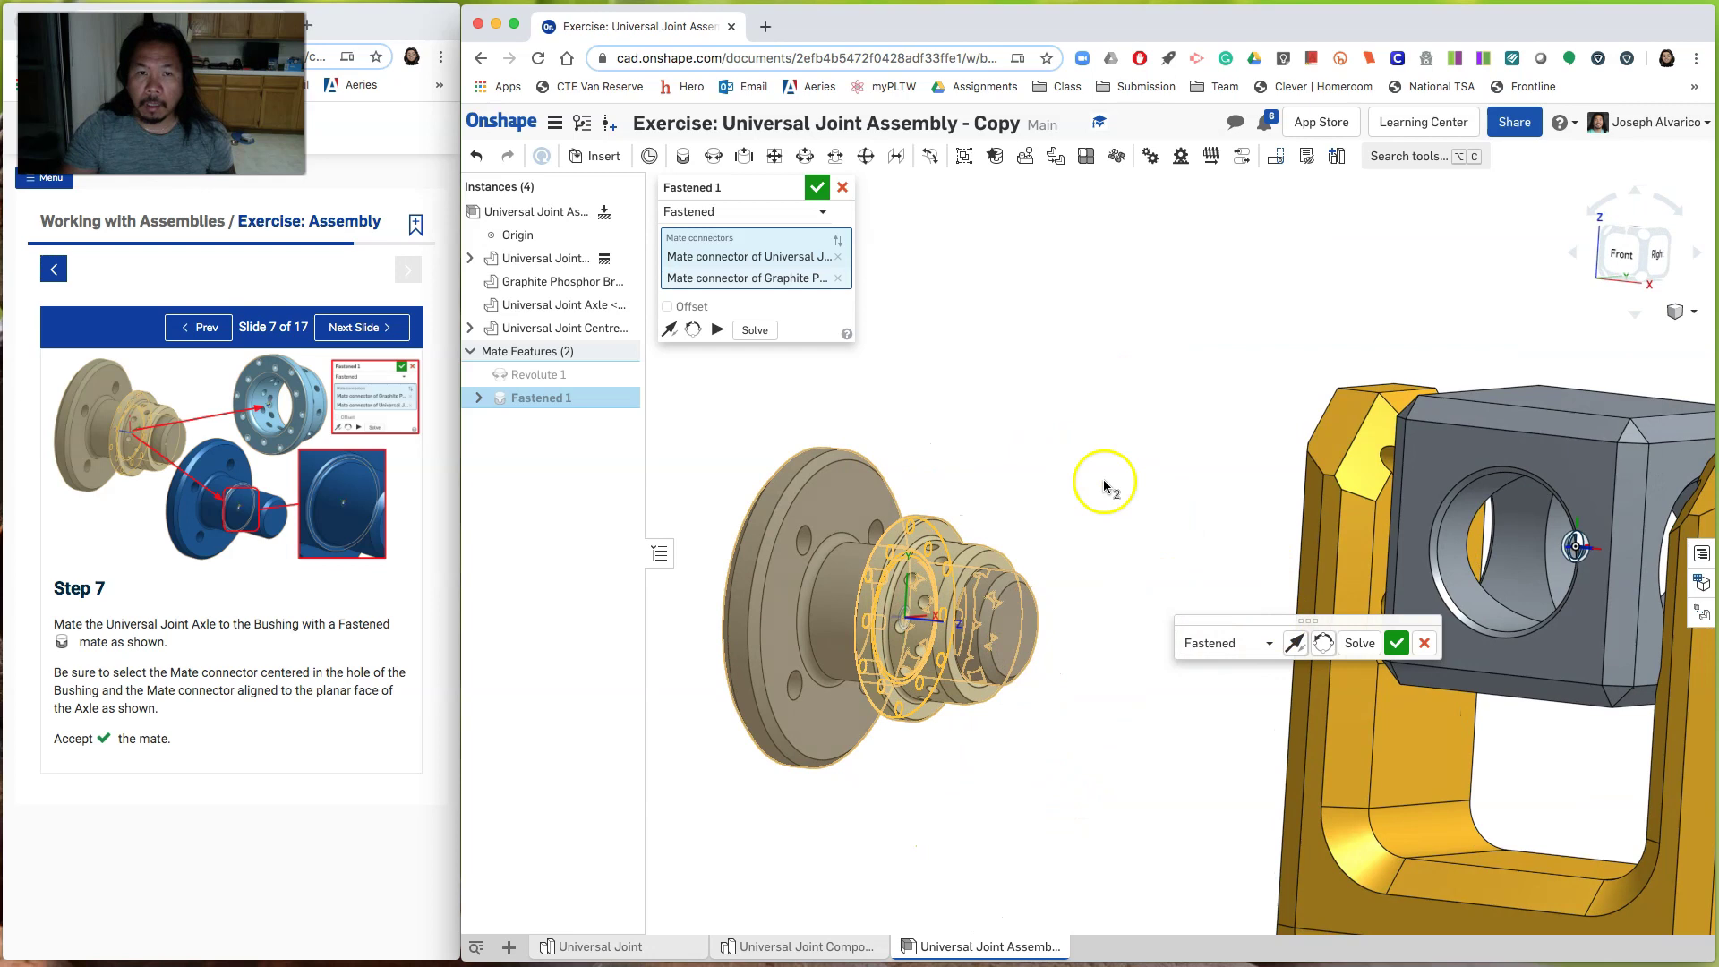
click(821, 188)
Step: Advance the exercise to Step 8 on fastening the Bushing to the Centre Block
right_drag(972, 421, 1037, 457)
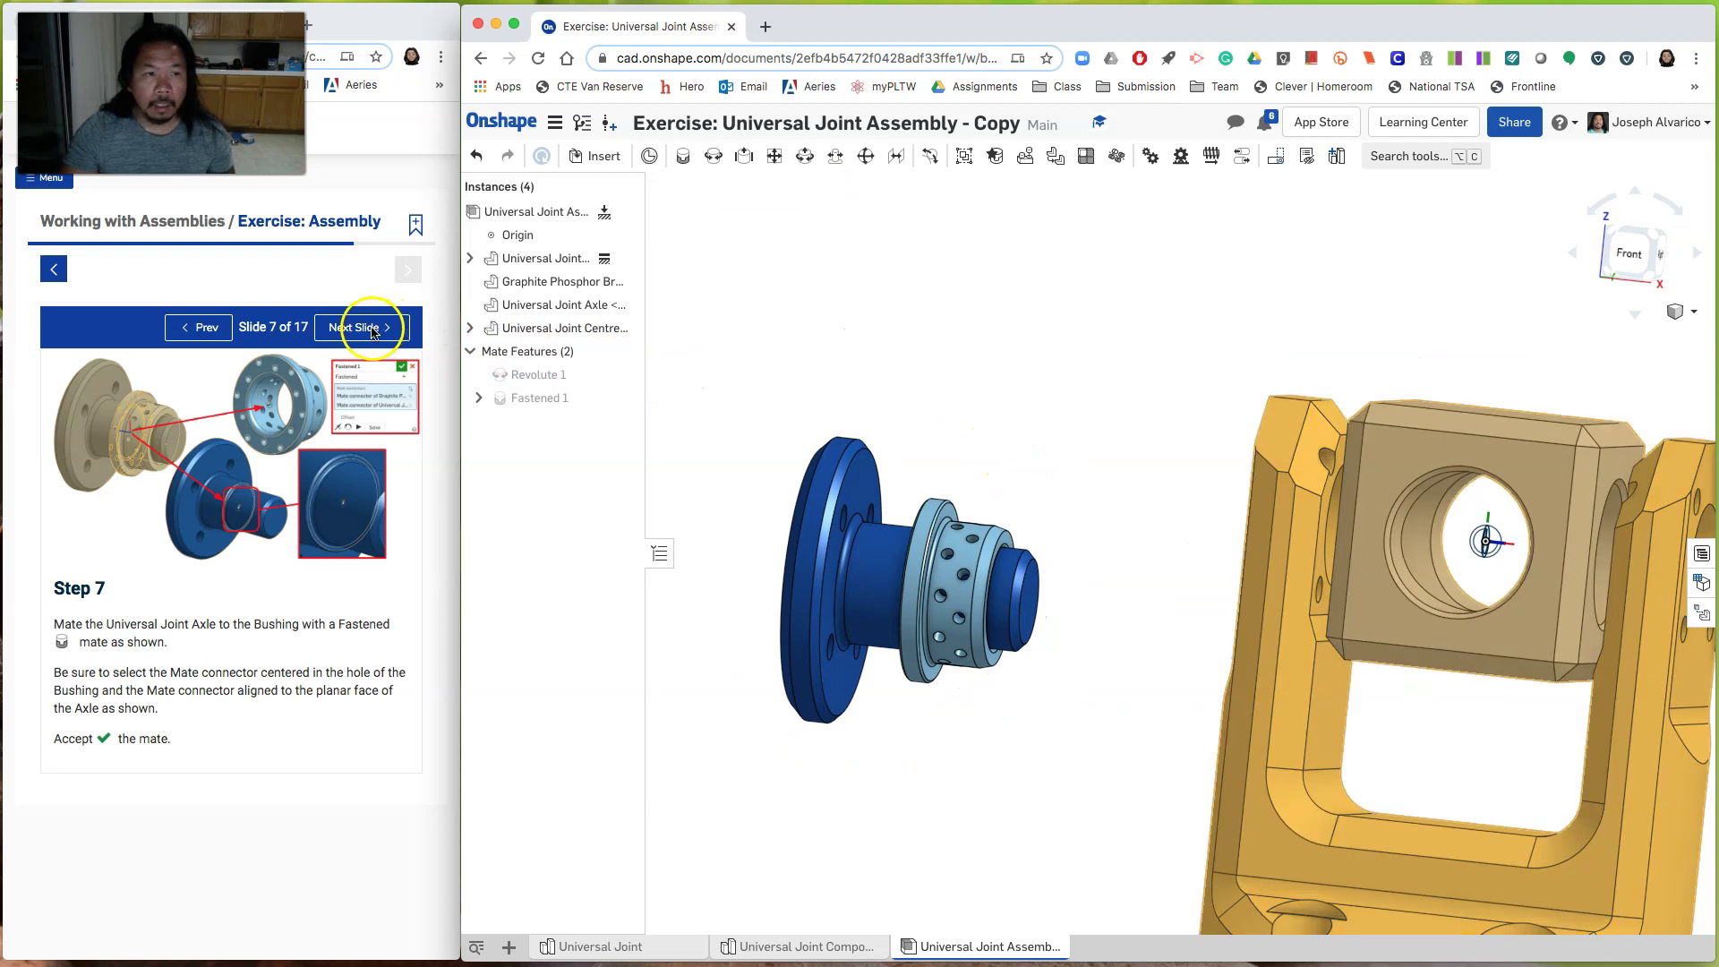
click(360, 329)
click(360, 329)
click(591, 408)
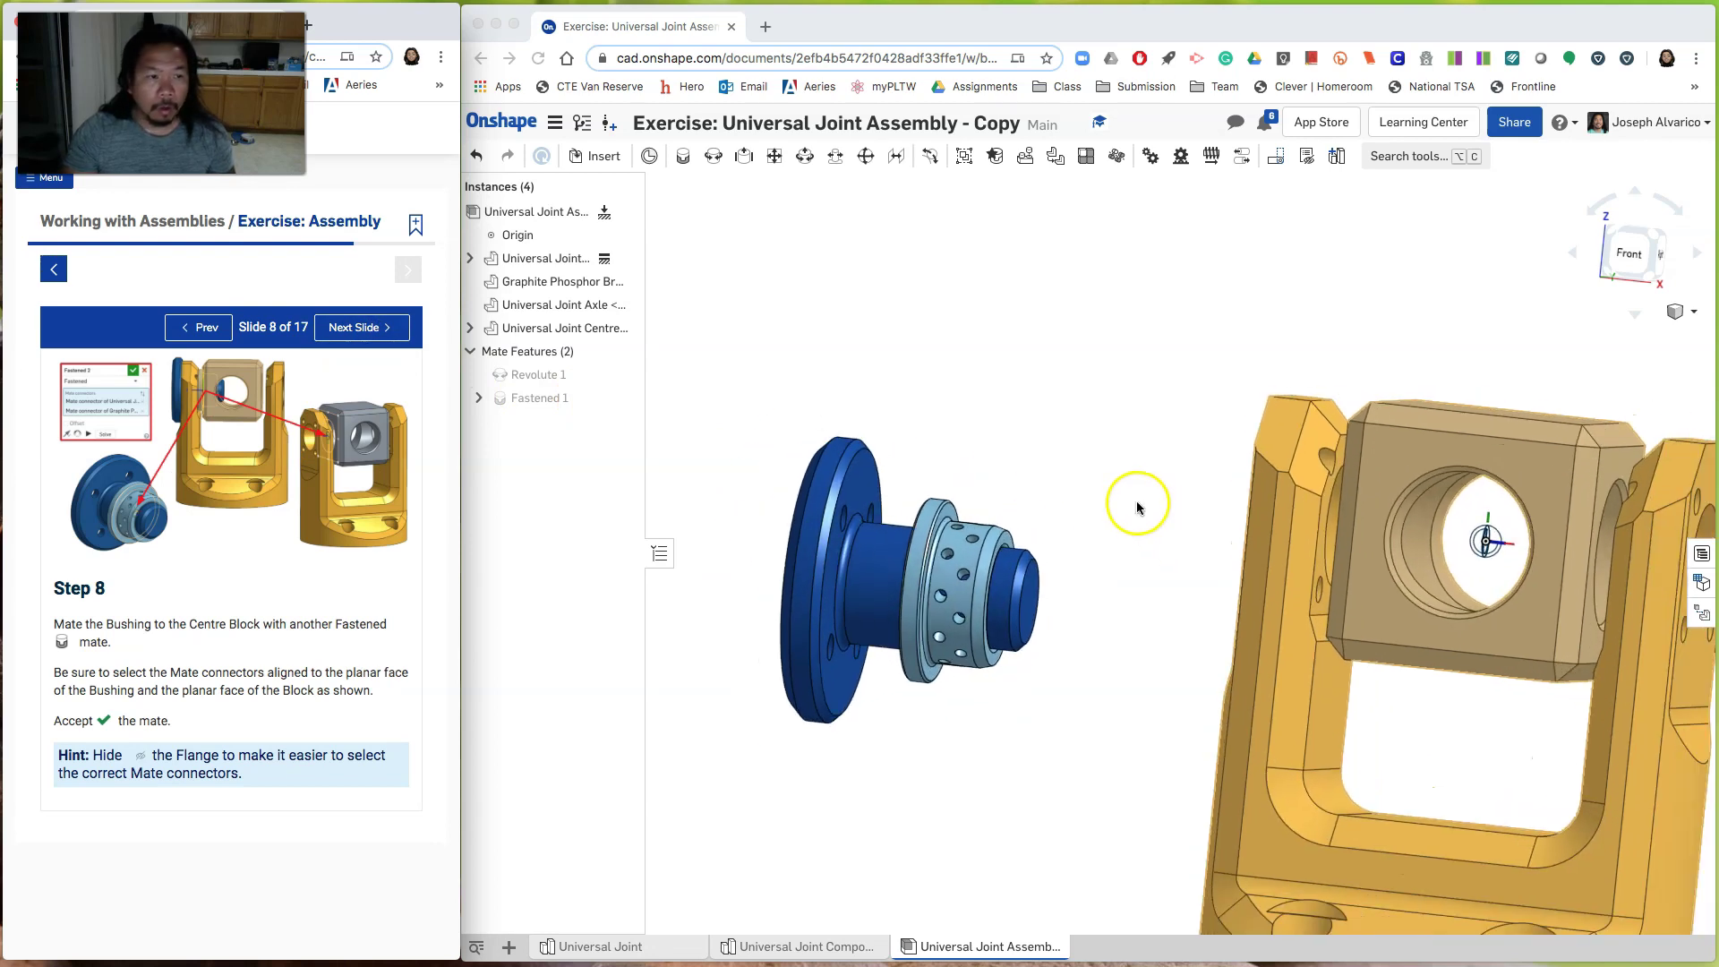
Step: Hide the Universal Joint Flange to expose the faces of the Centre Block
mouse_move(1139, 512)
right_down()
mouse_move(1120, 518)
mouse_move(1137, 532)
right_up()
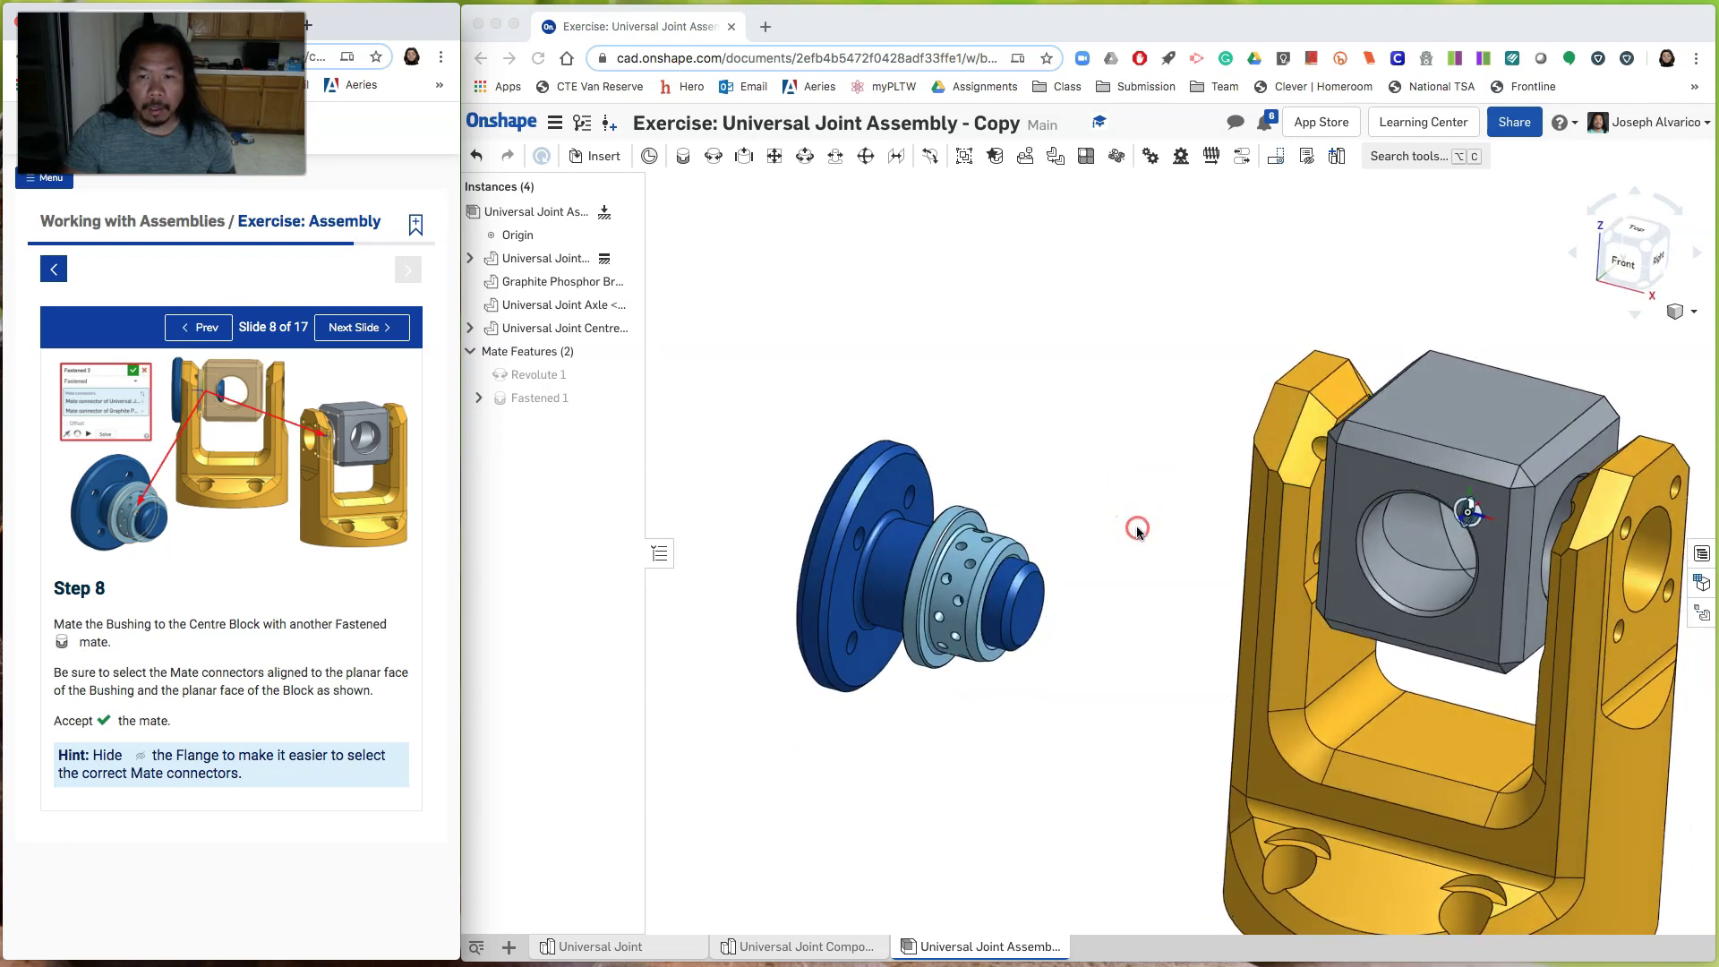
right_drag(1141, 531, 1136, 518)
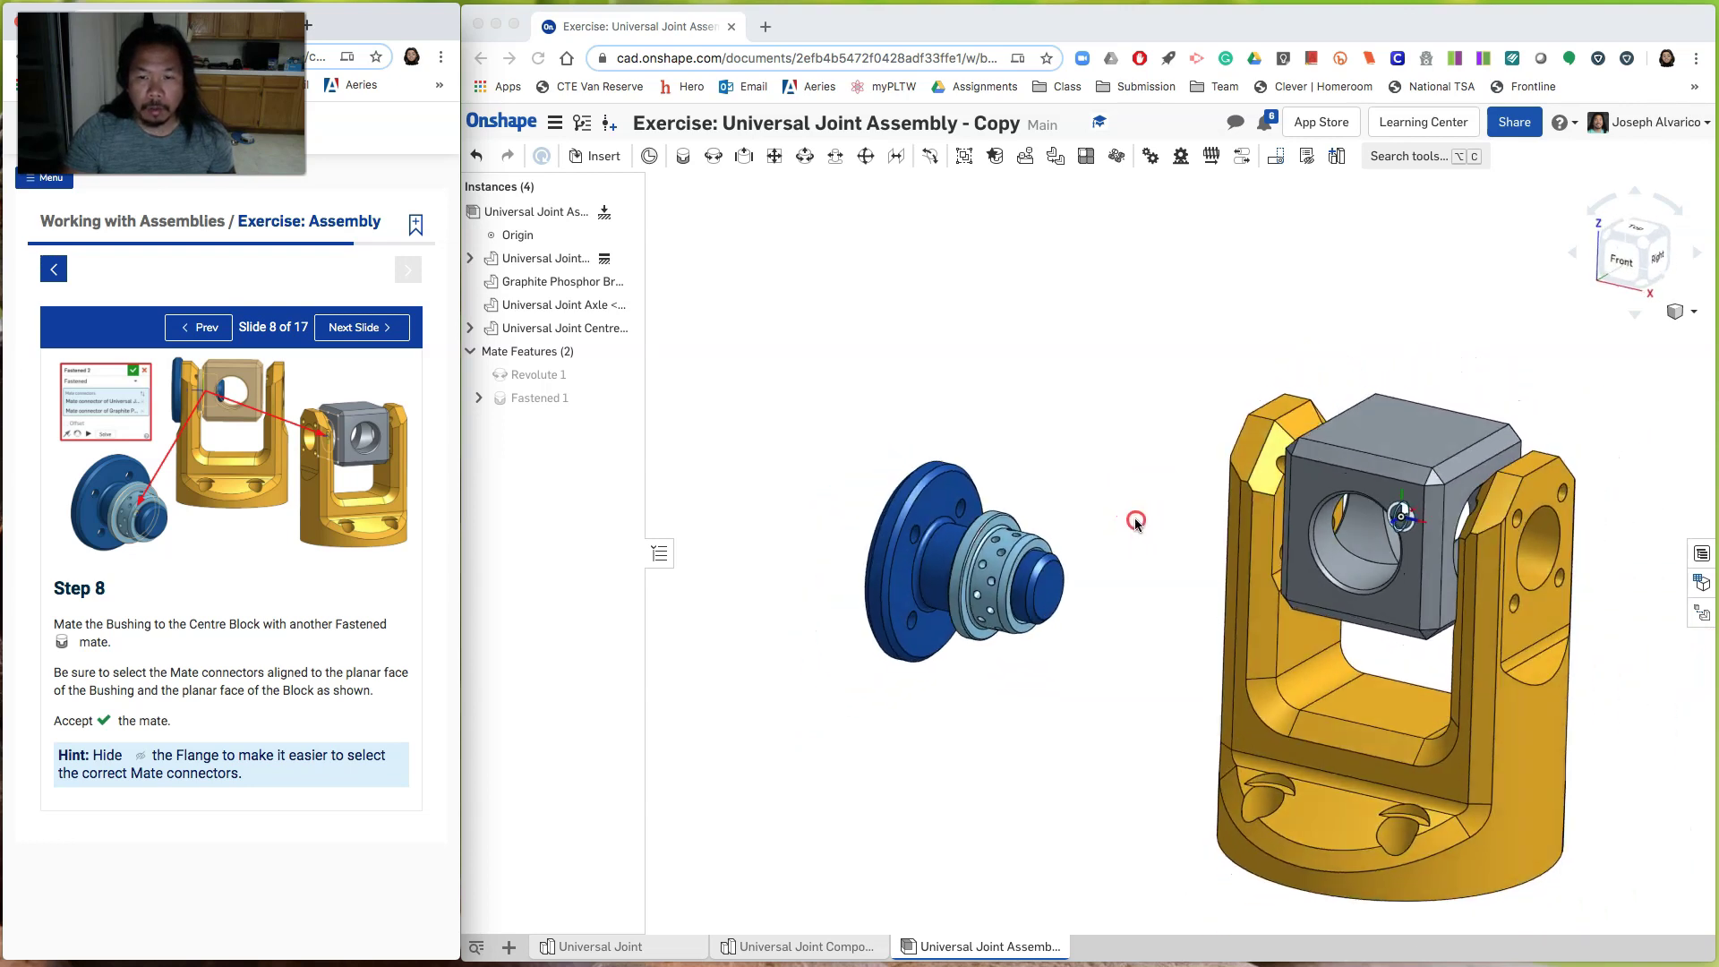
middle_drag(1178, 541, 1125, 488)
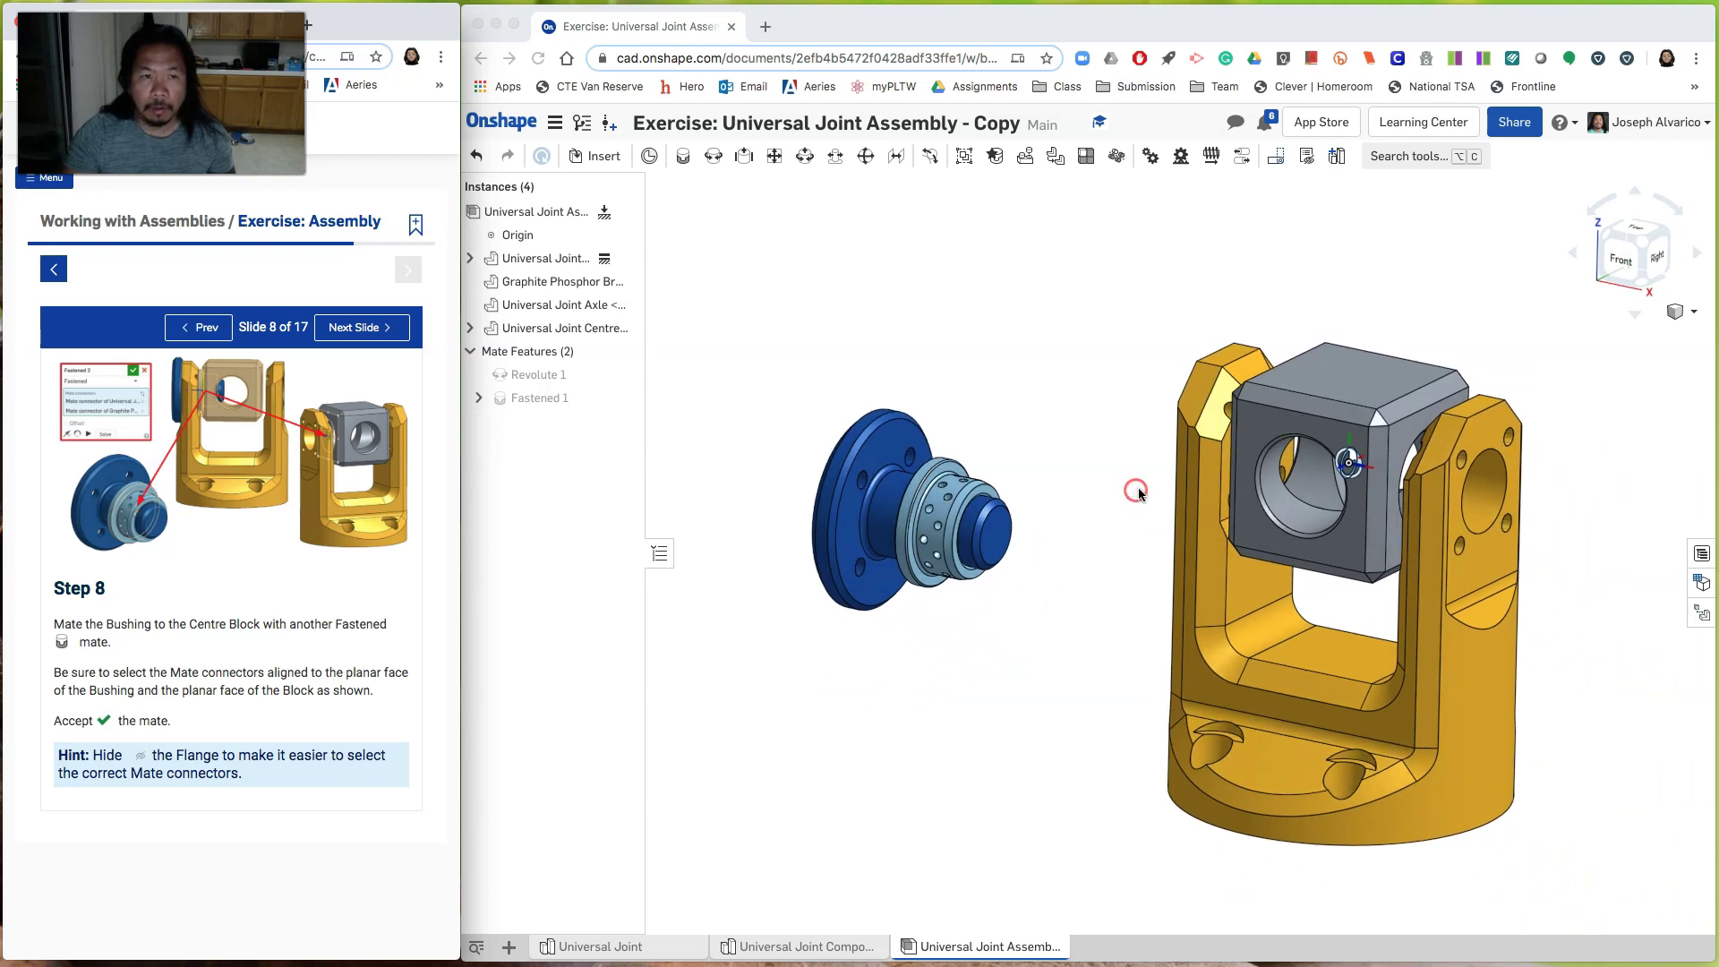
click(777, 296)
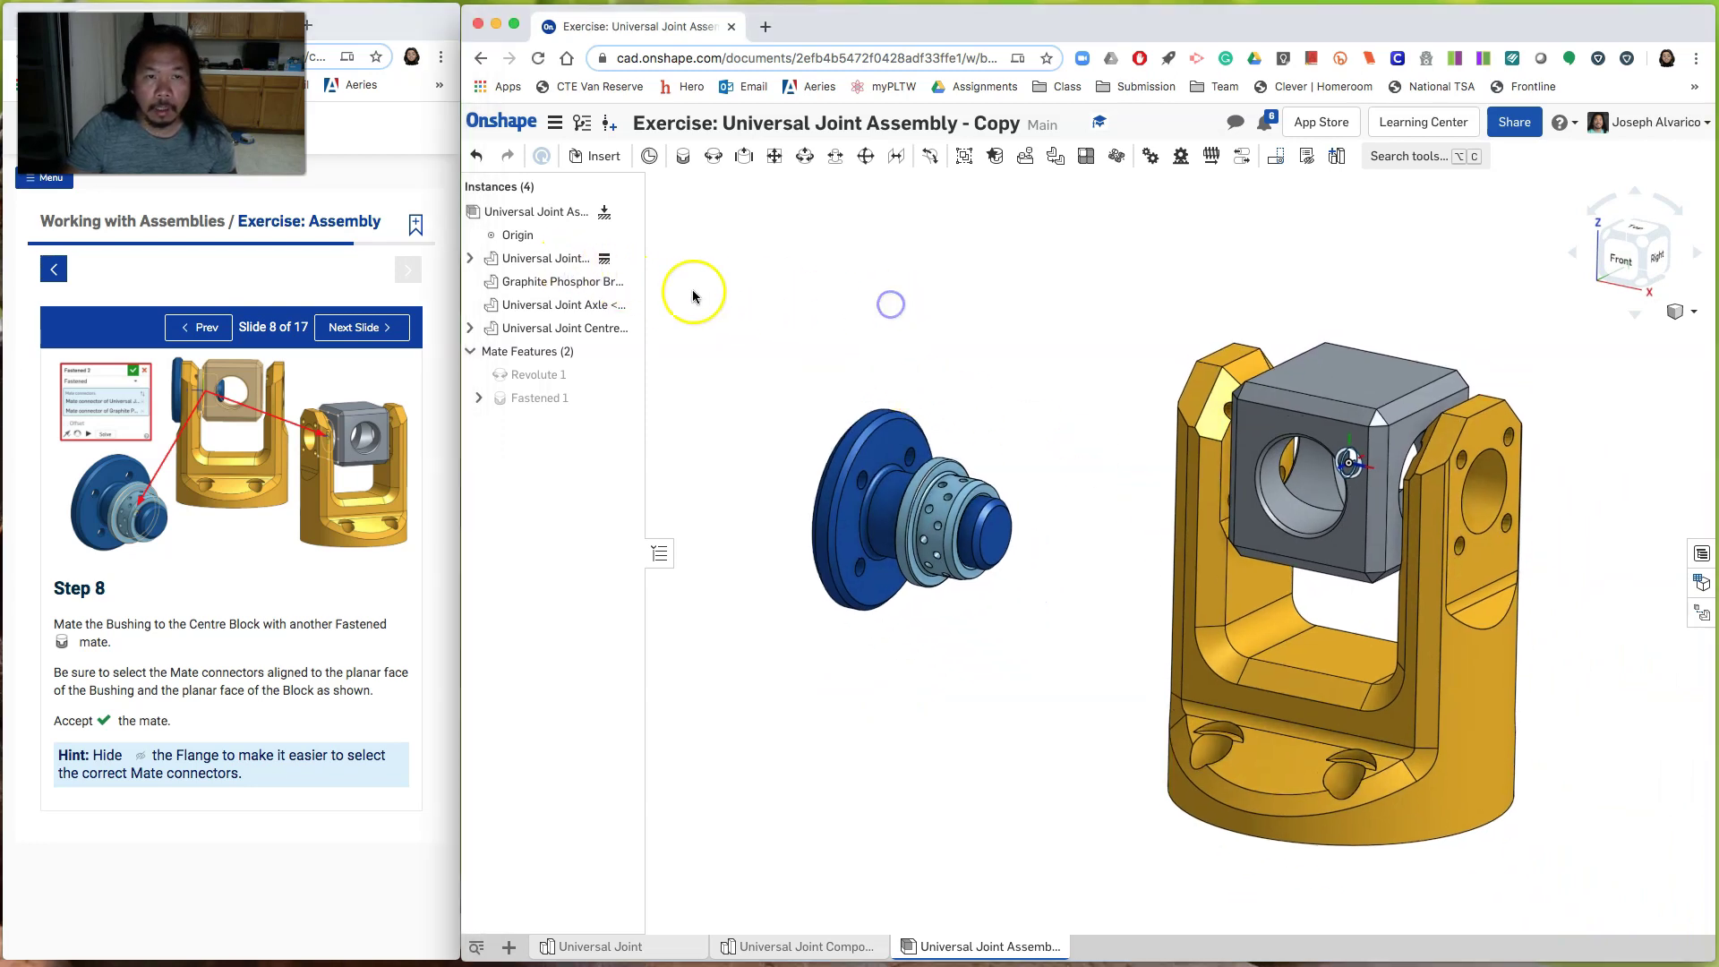
right_click(557, 261)
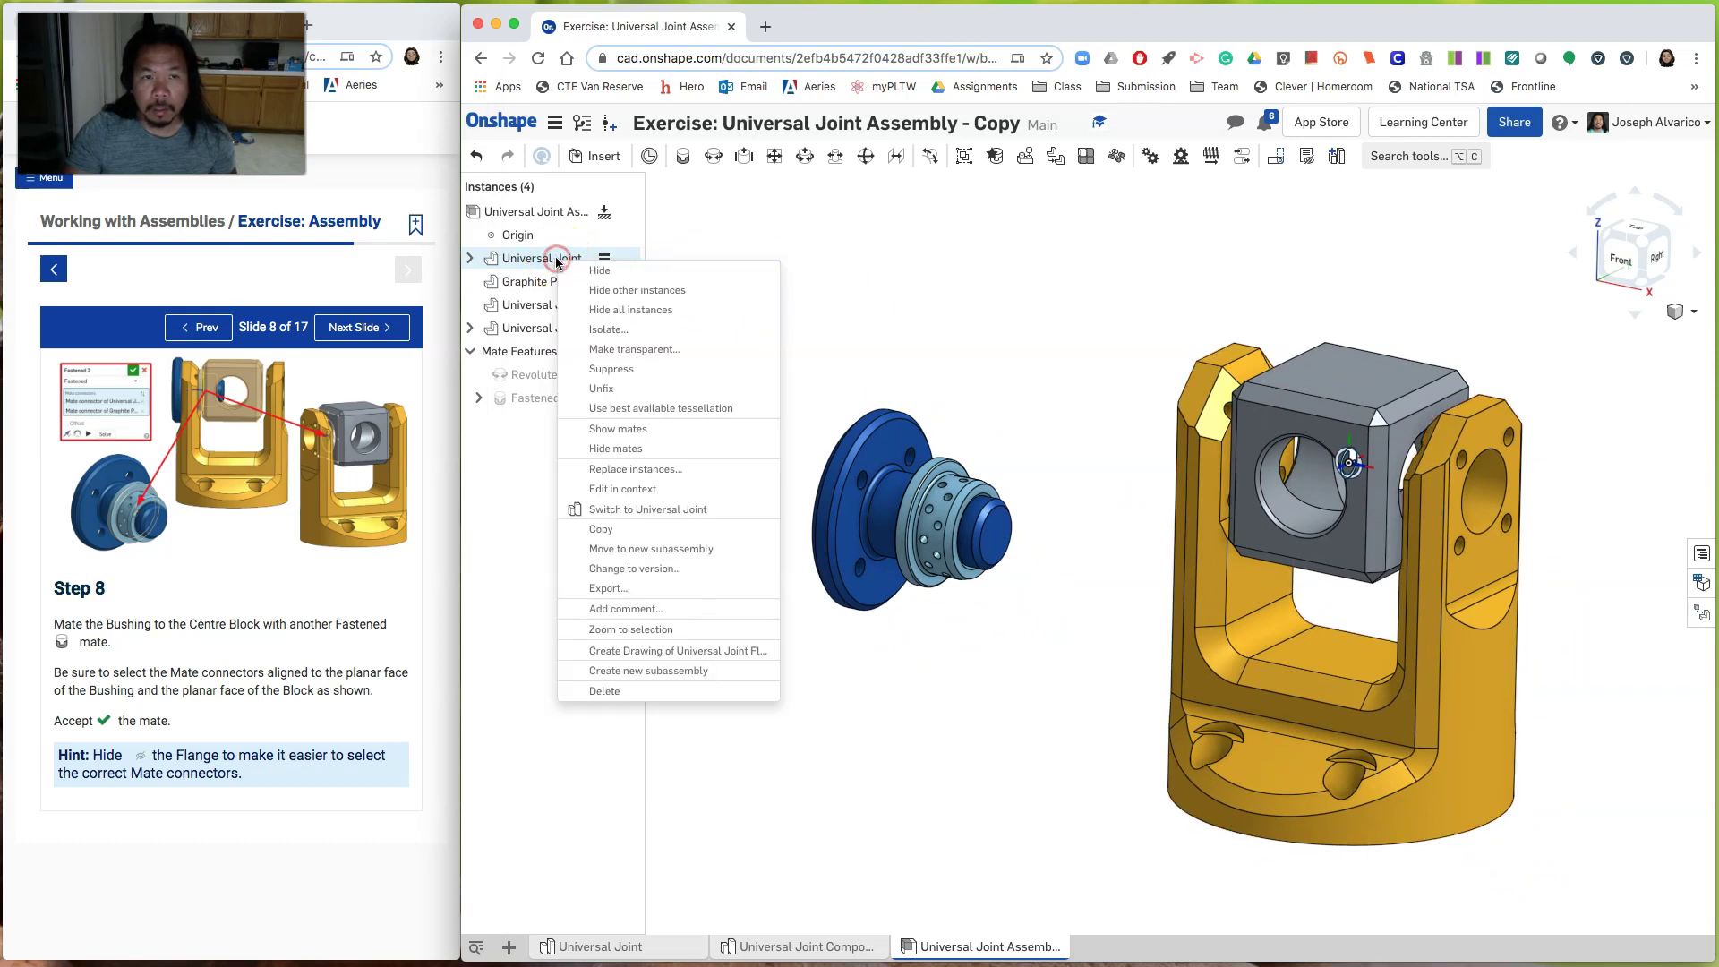
click(591, 269)
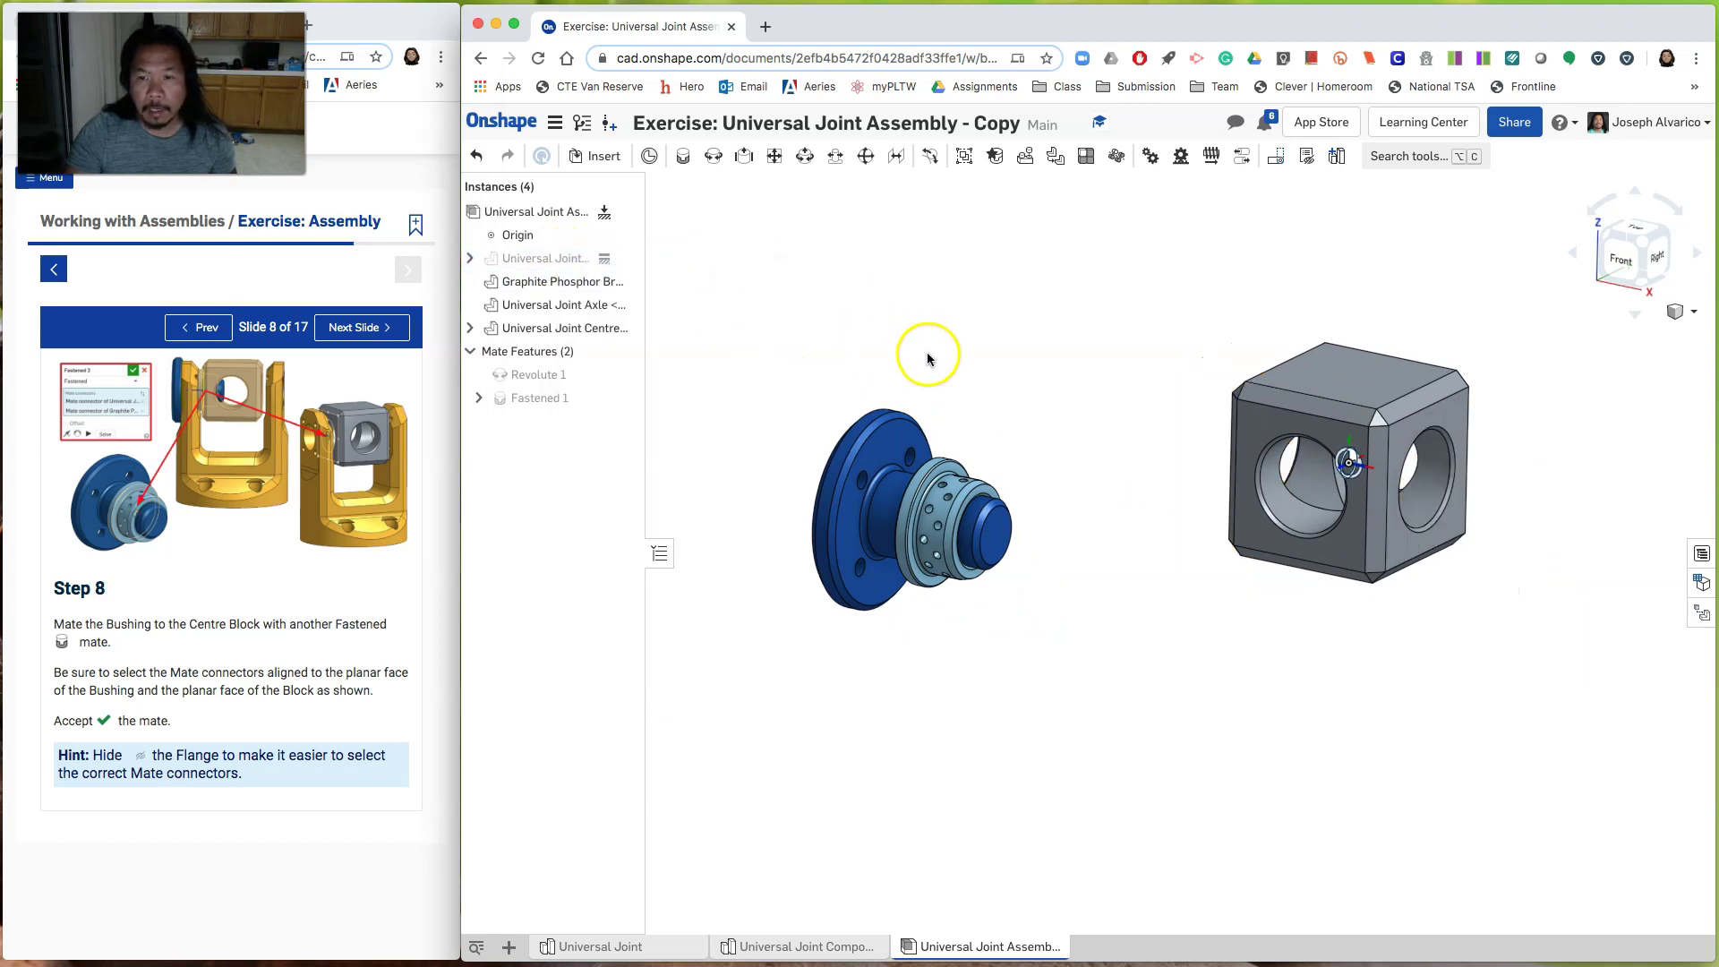
Step: Start a Fastened mate using the mate connector centred on the planar flange face of the Graphite Phosphor Bronze Bushing
mouse_move(1021, 373)
right_down()
mouse_move(1077, 390)
mouse_move(1035, 391)
mouse_move(1038, 375)
right_up()
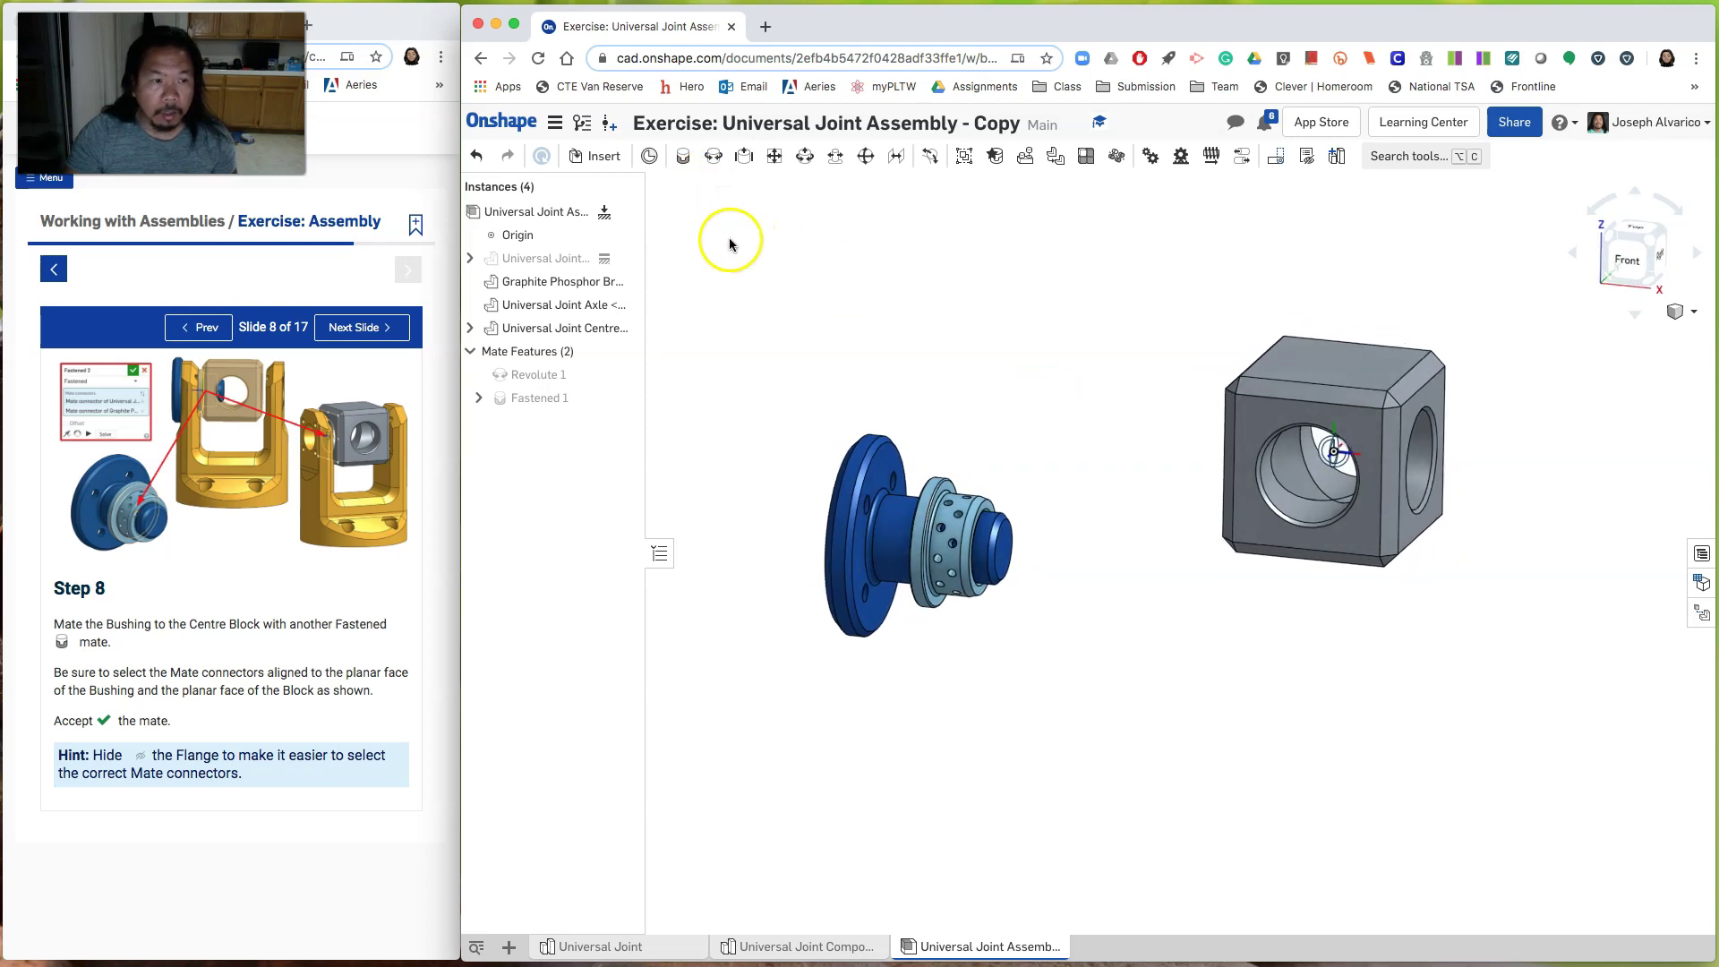
click(681, 161)
scroll(1034, 484, up, 5)
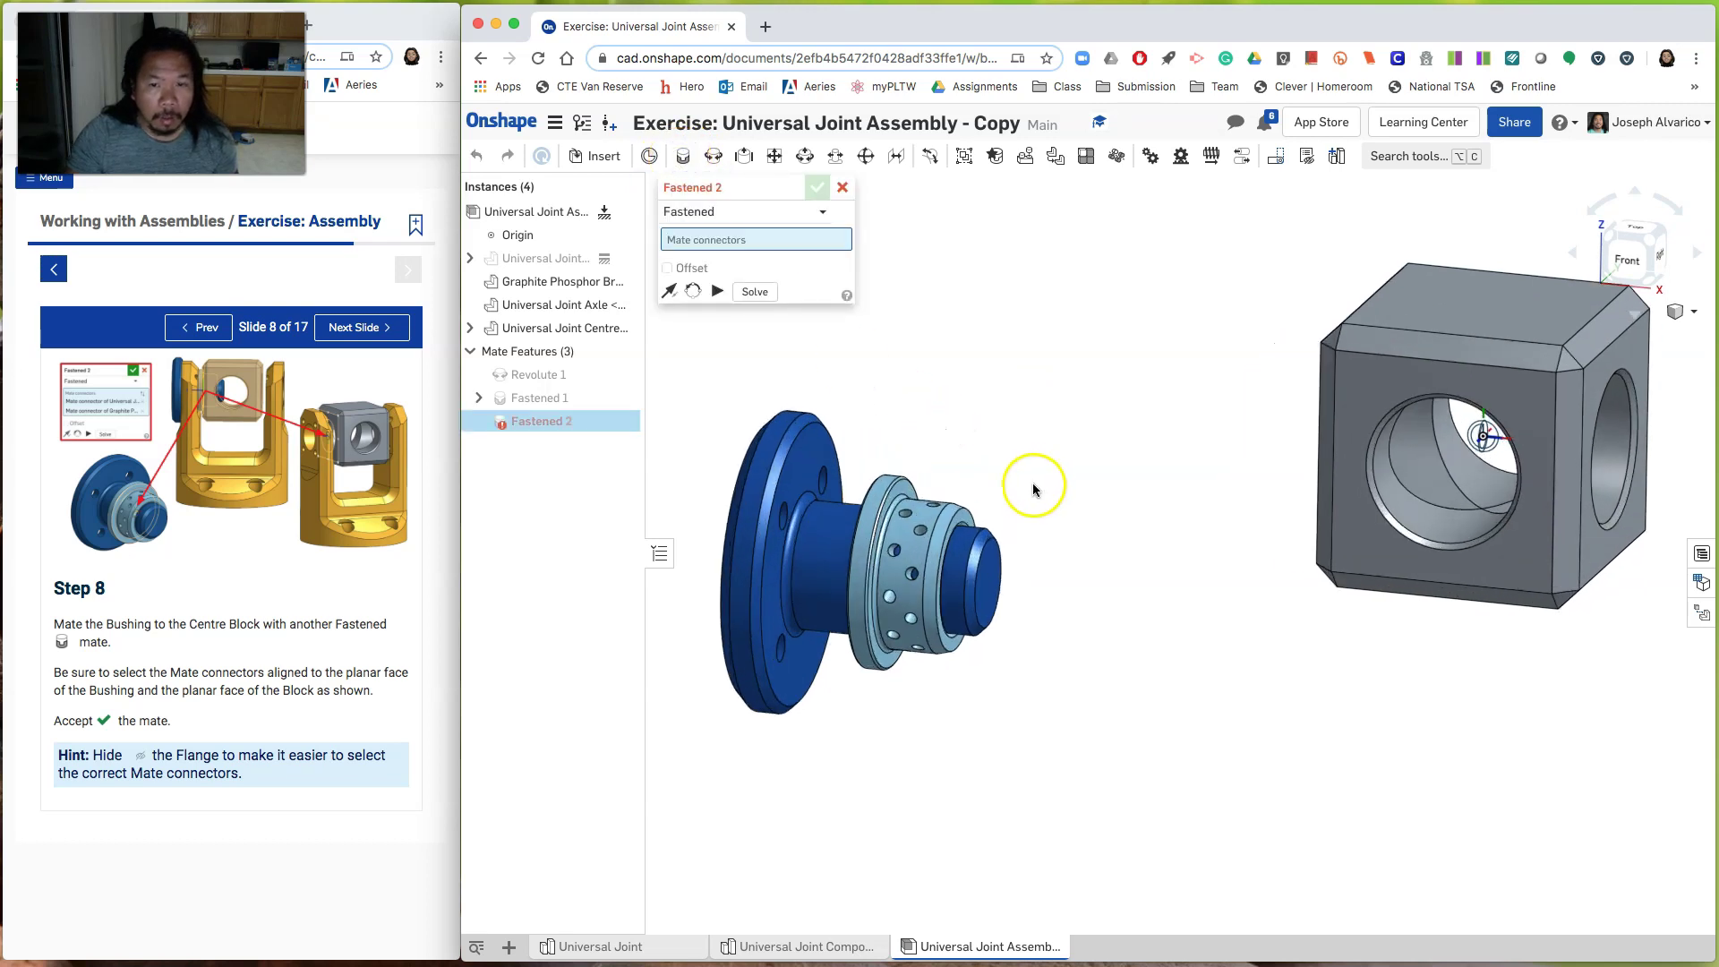
right_drag(1035, 487, 1002, 486)
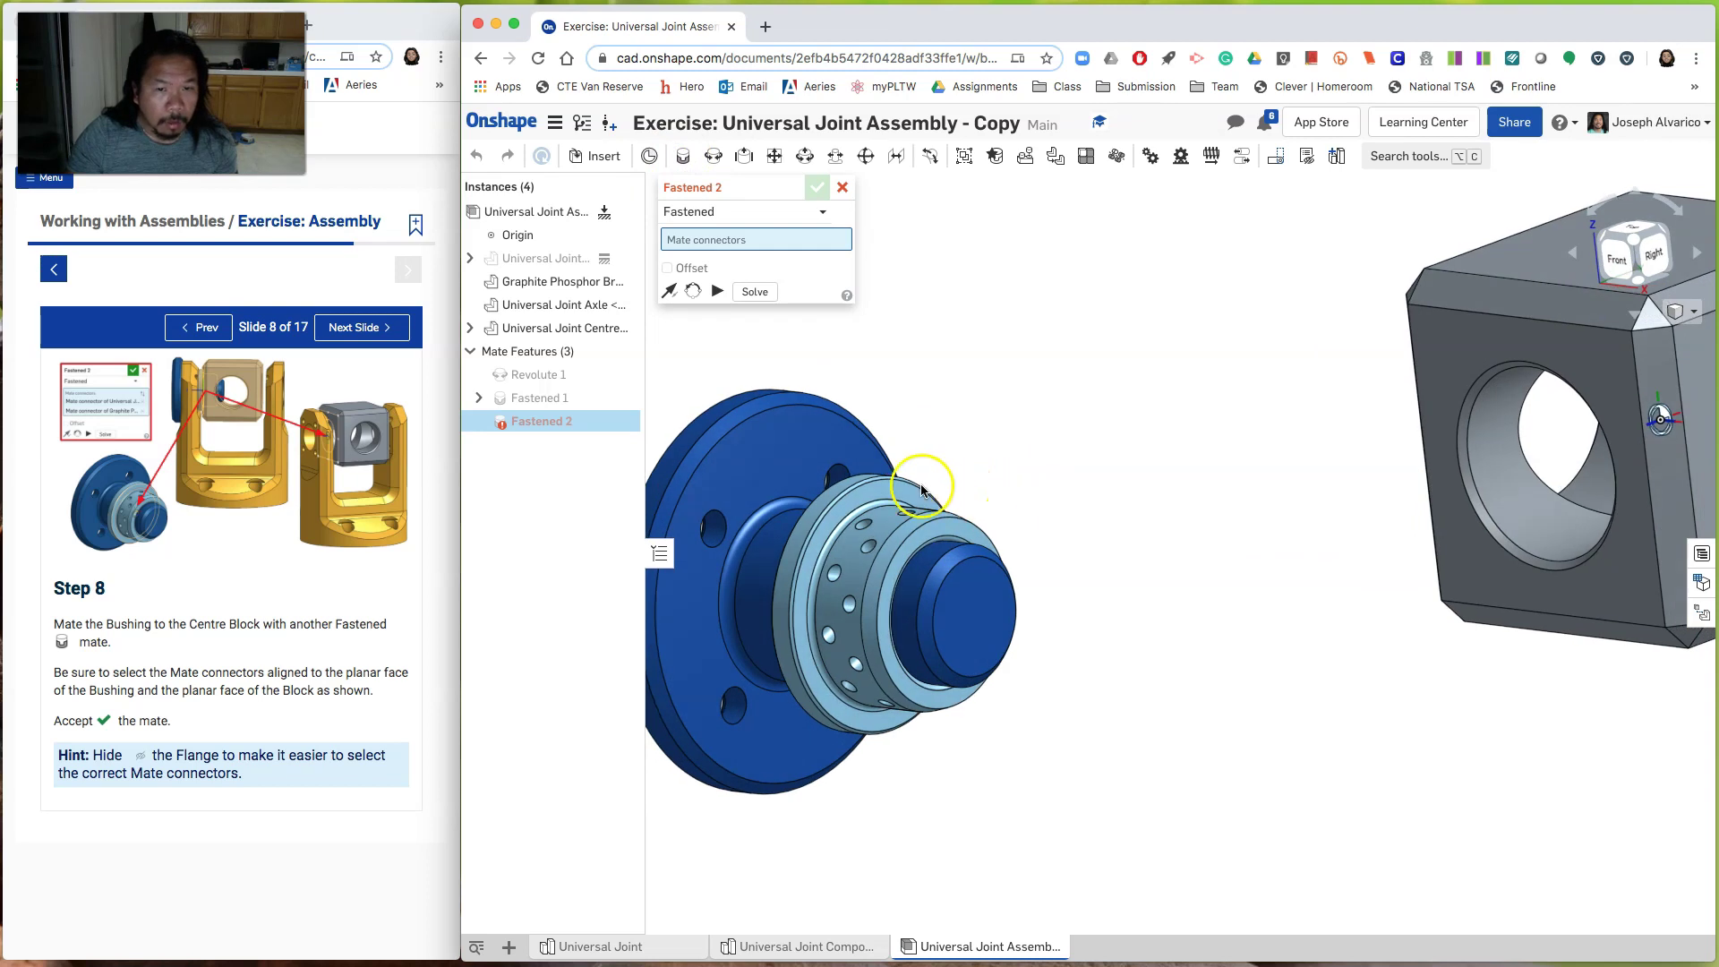
click(835, 518)
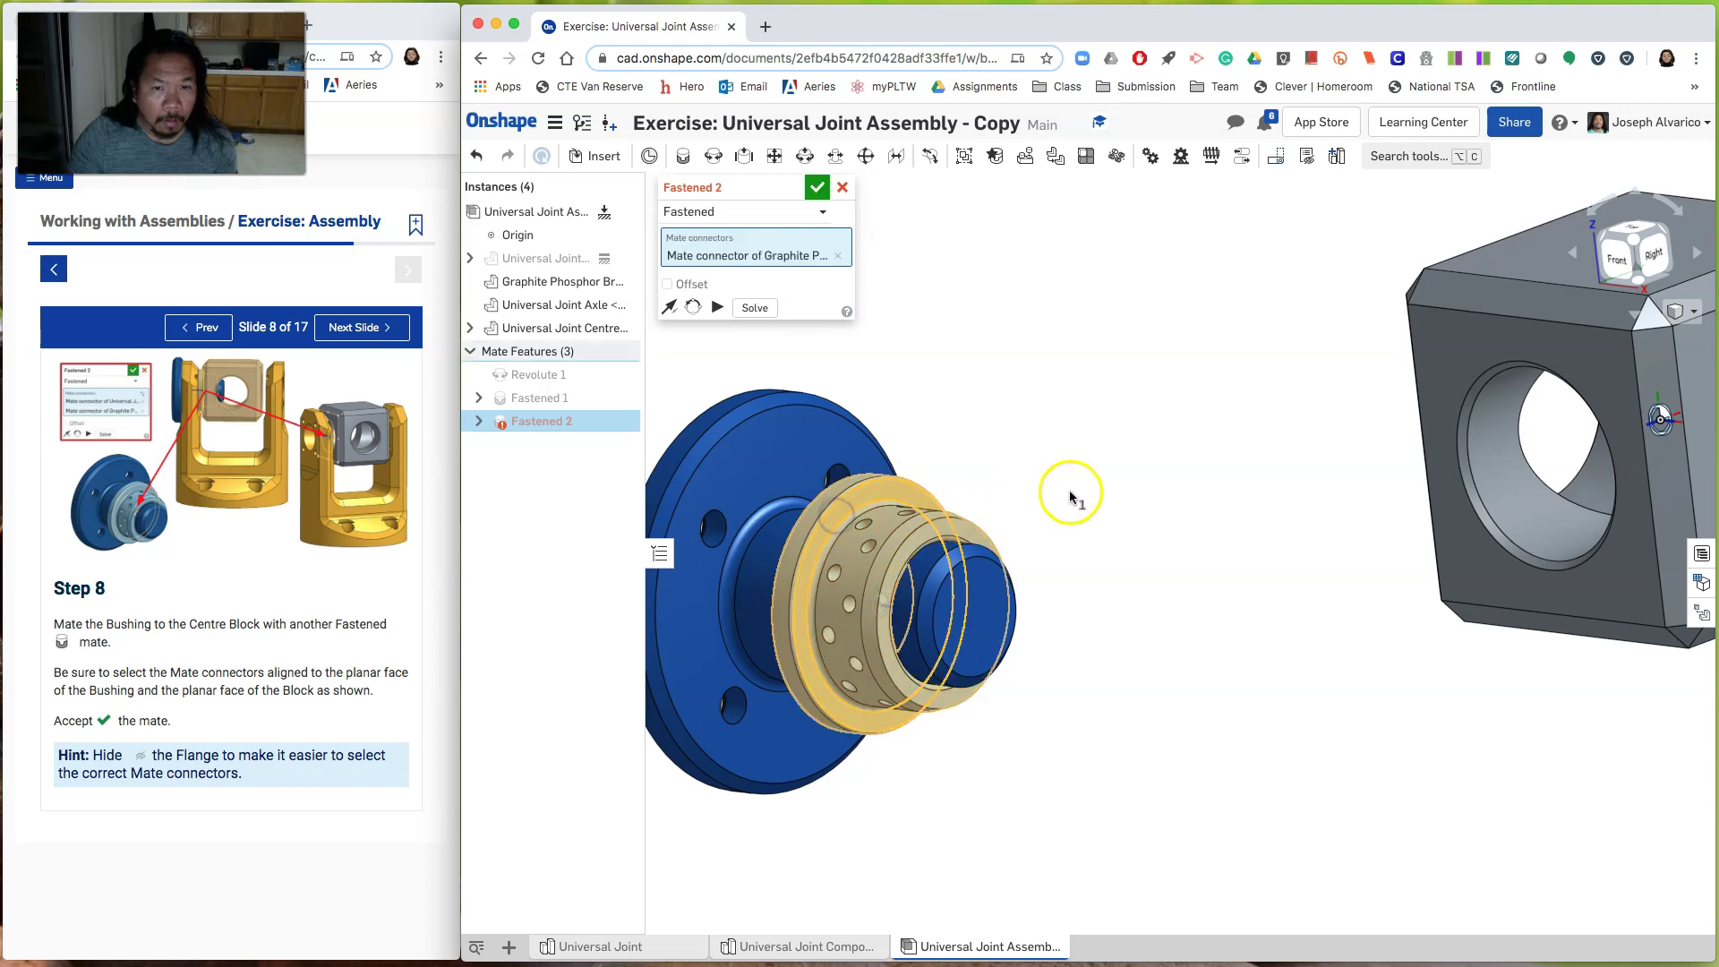
Step: Complete the Fastened mate with the mate connector centred on the hole in the Centre Block's planar side face
right_drag(1121, 471, 1253, 384)
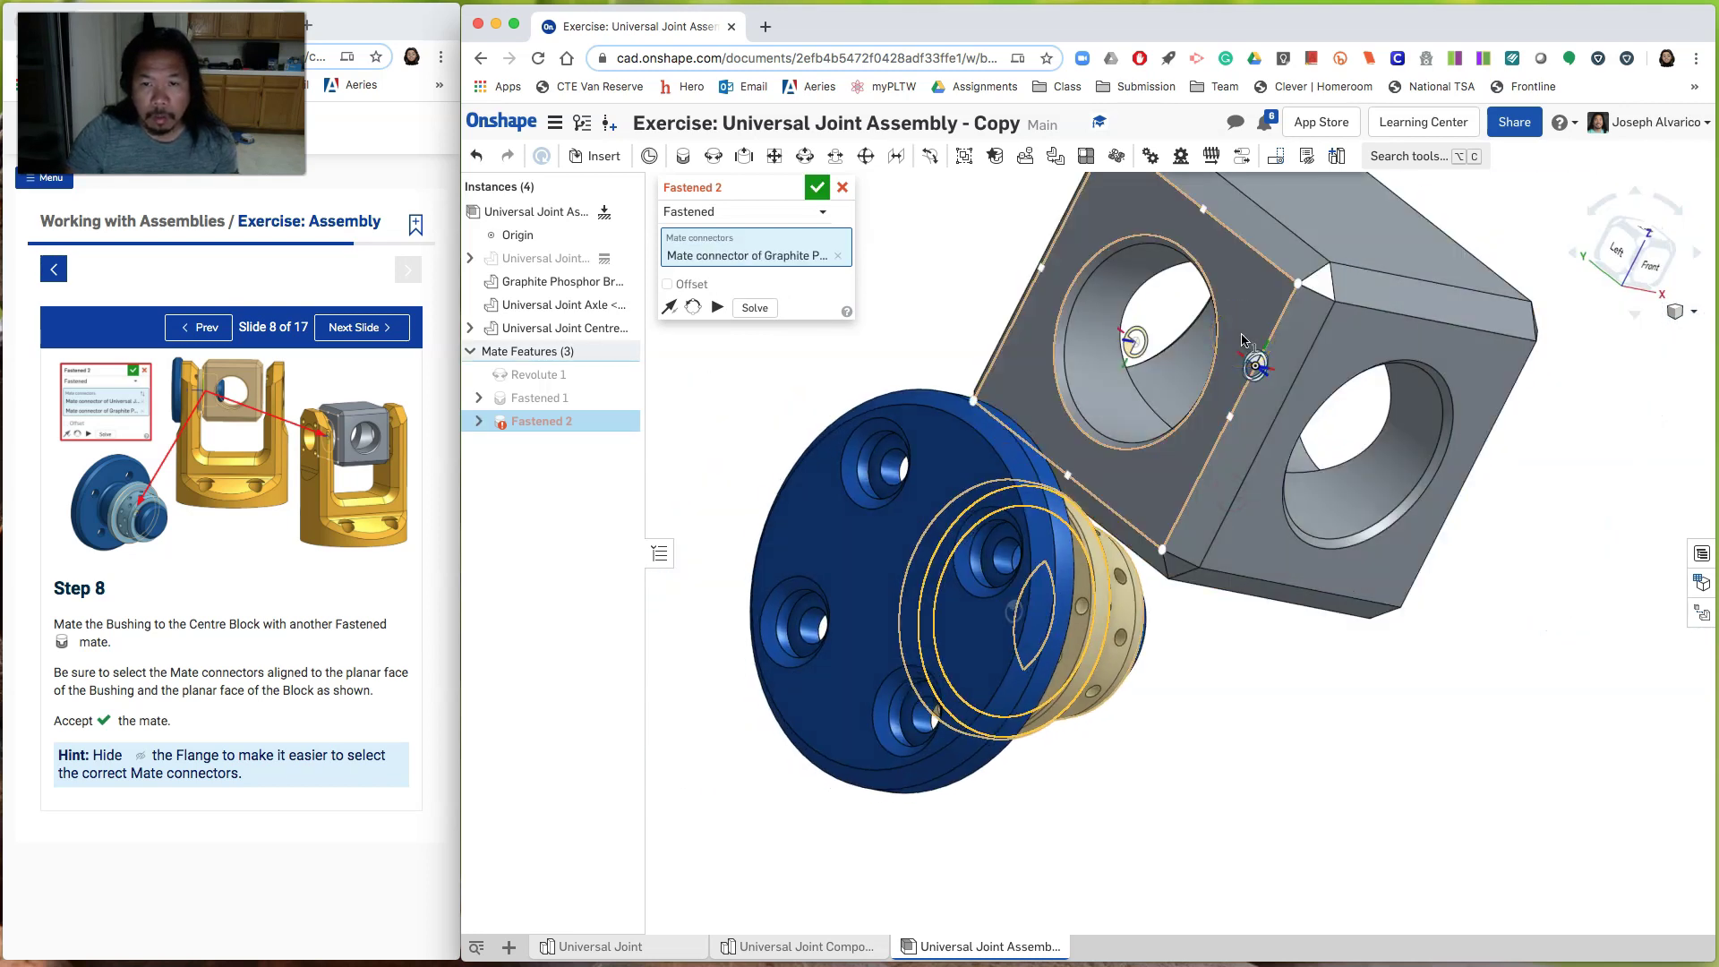
click(1244, 340)
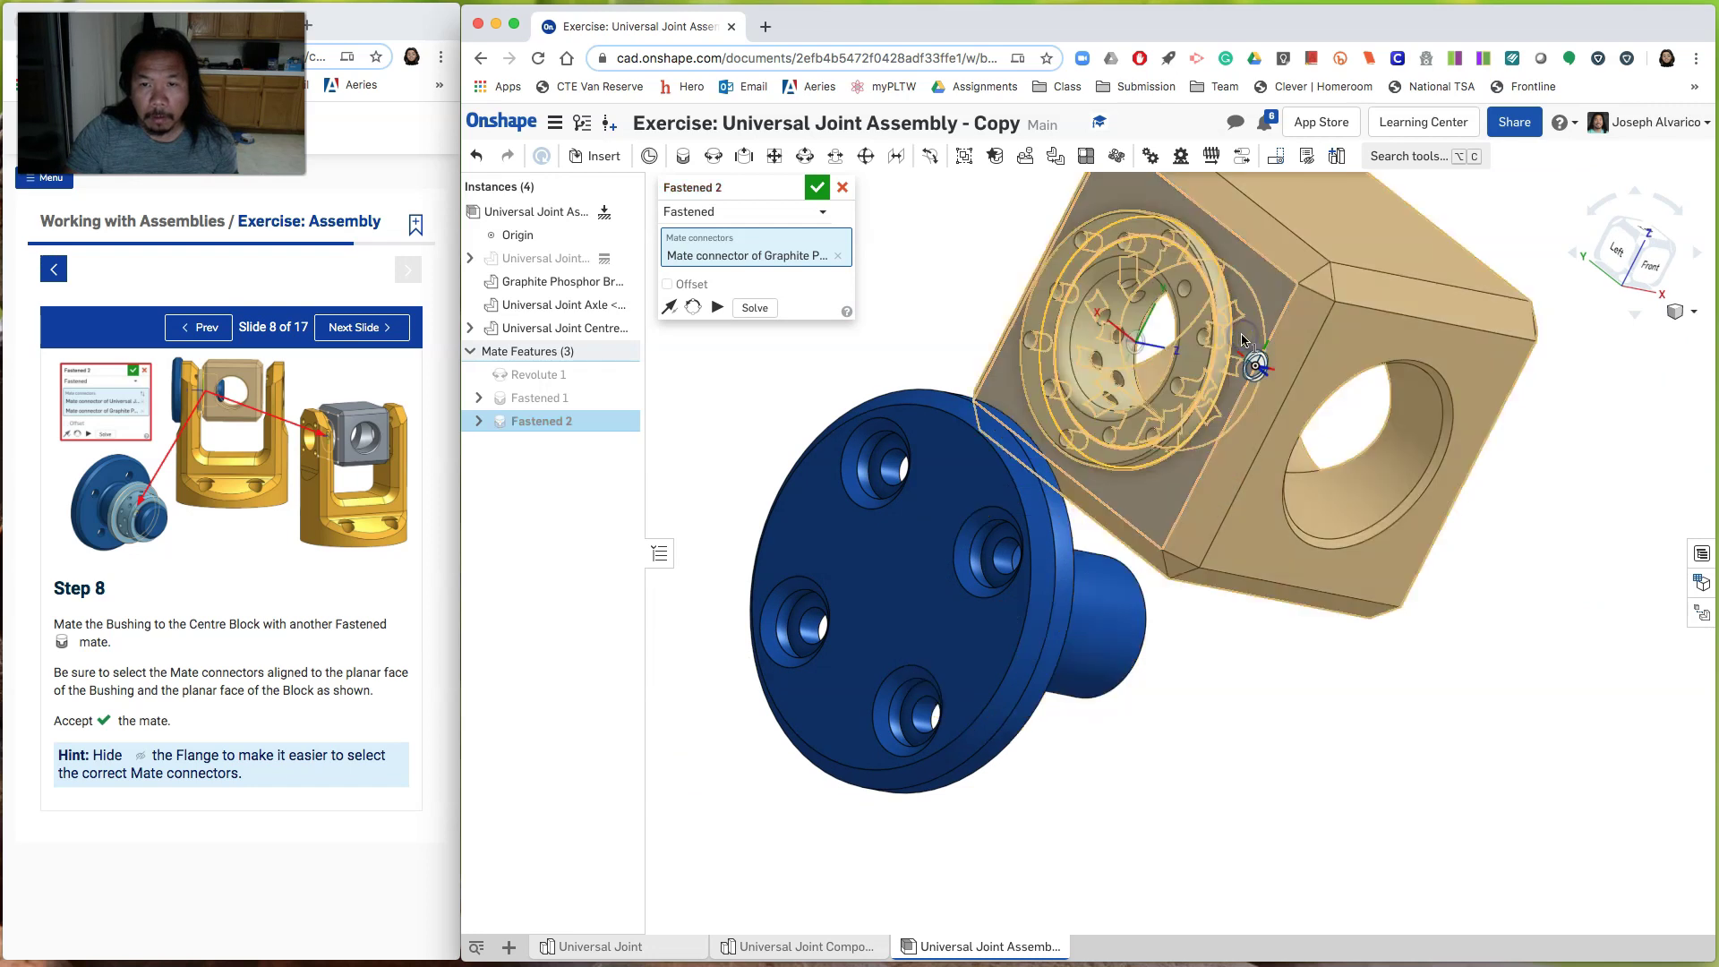
click(824, 191)
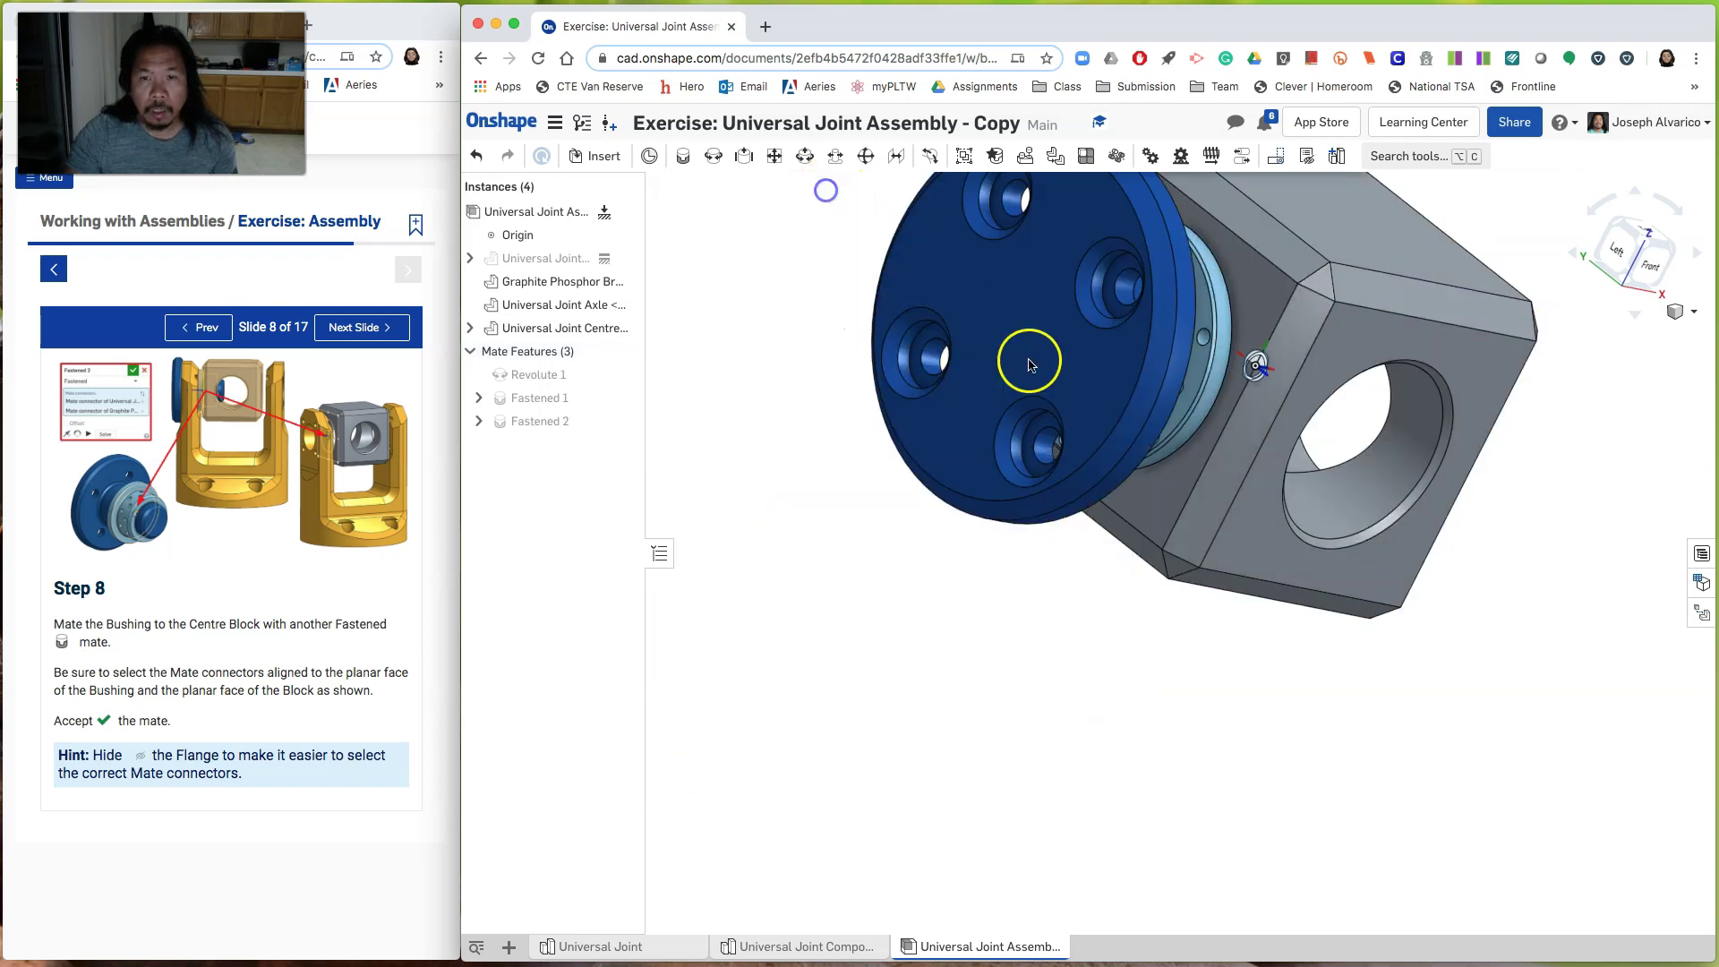
Step: Show the hidden Universal Joint Flange in the assembly again
right_drag(1078, 616, 987, 588)
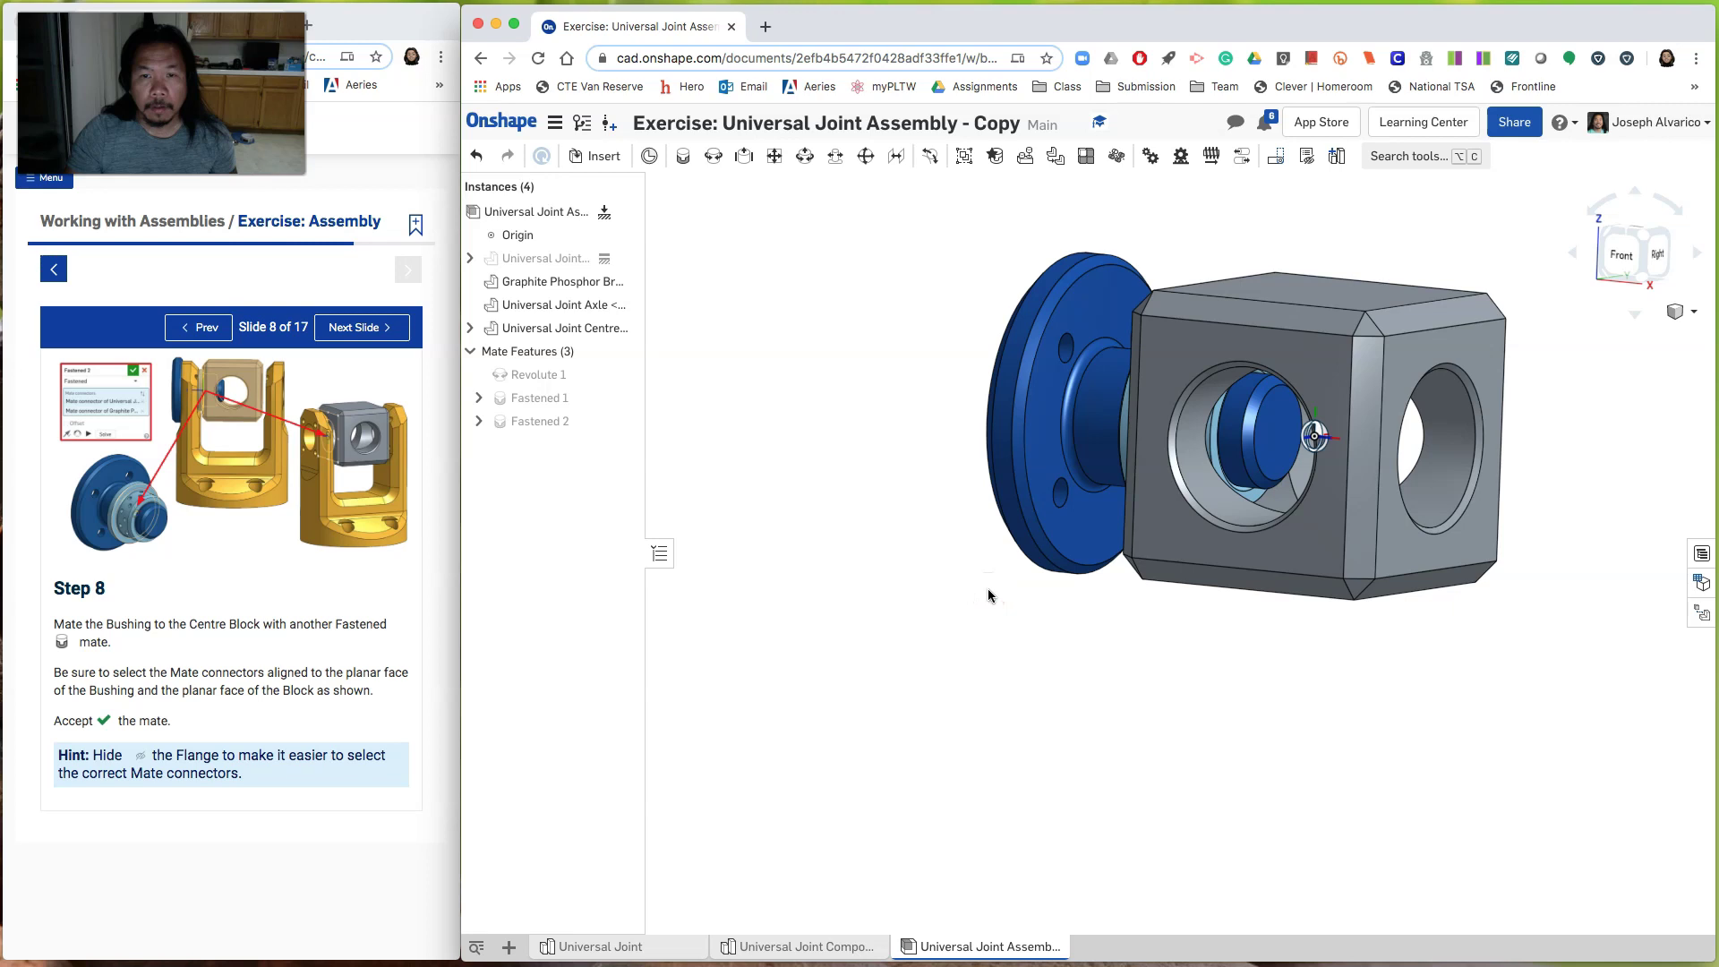
right_click(568, 261)
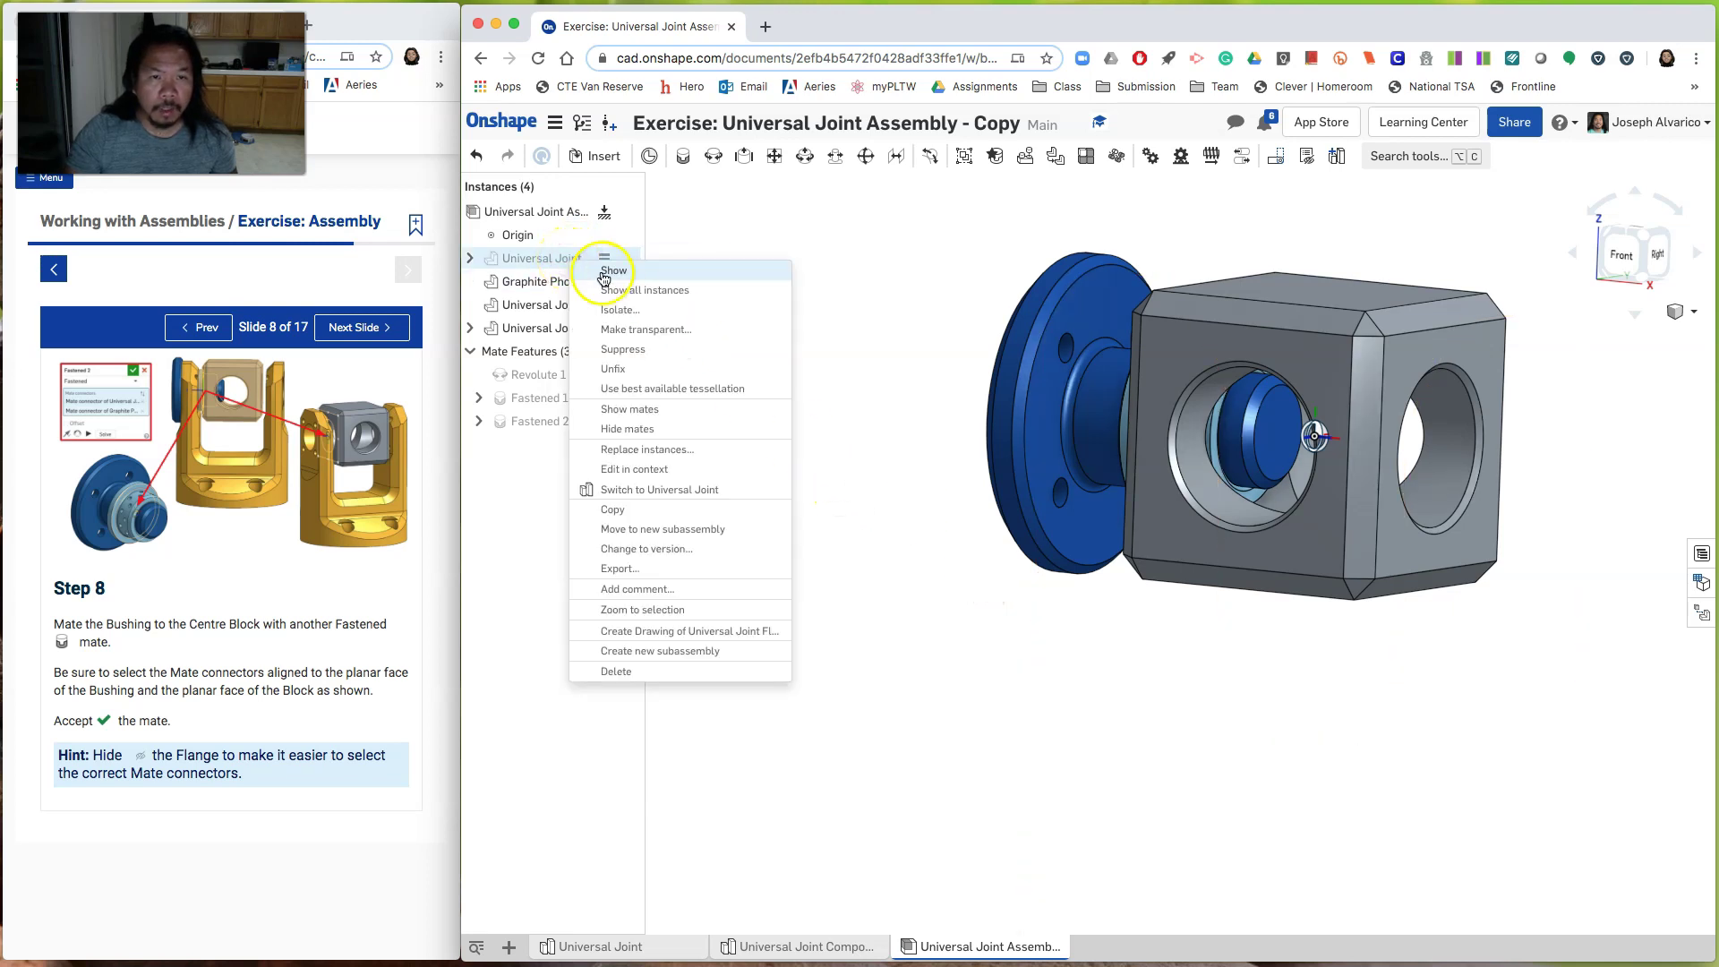
click(600, 260)
mouse_move(1448, 482)
right_down()
mouse_move(1389, 487)
mouse_move(1516, 487)
mouse_move(1437, 502)
right_up()
Step: Advance the exercise to Step 9 on restructuring the assembly with a subassembly
click(319, 281)
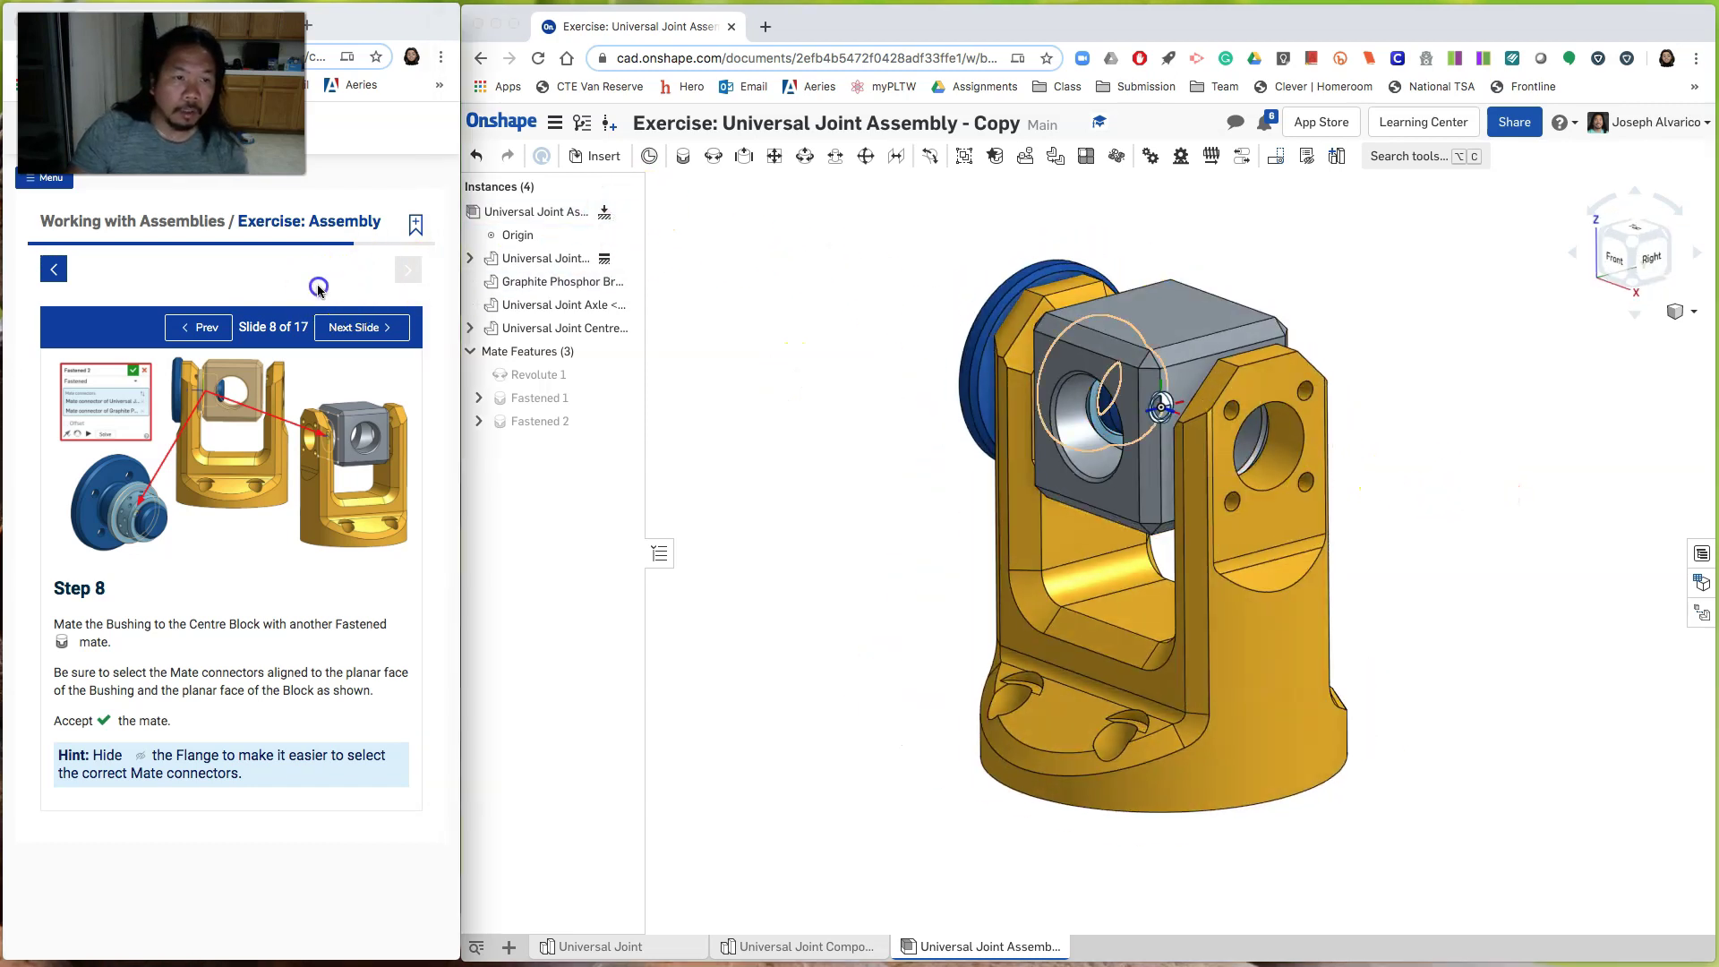
click(357, 329)
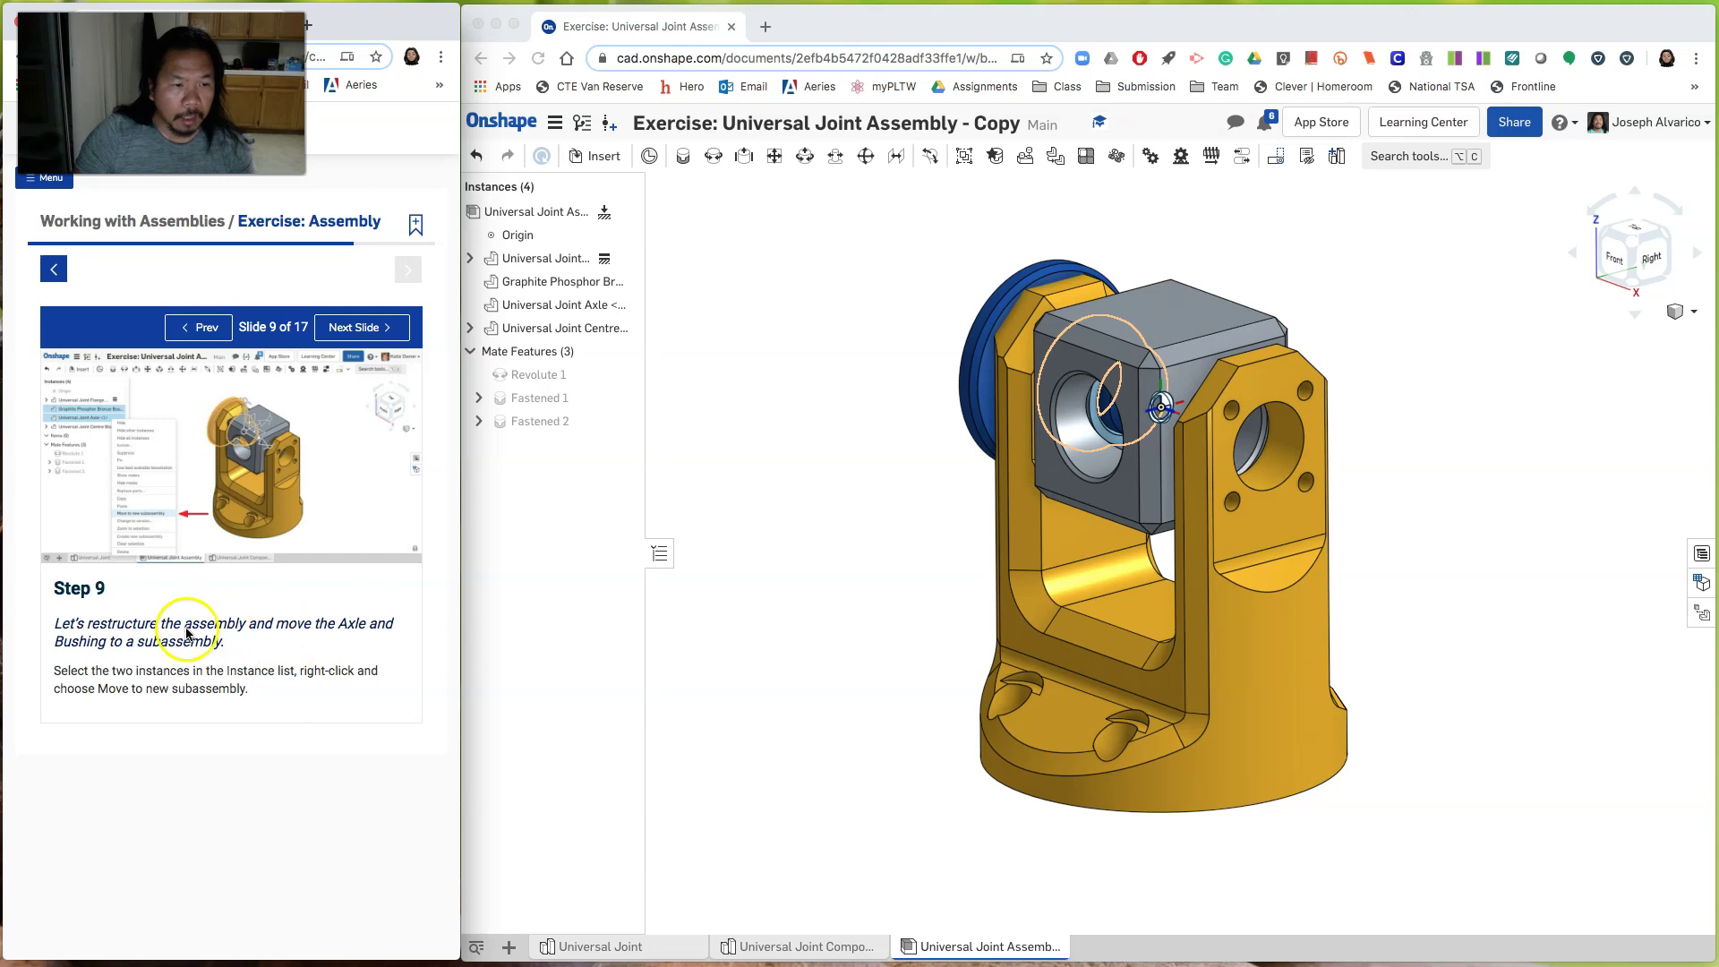
click(714, 431)
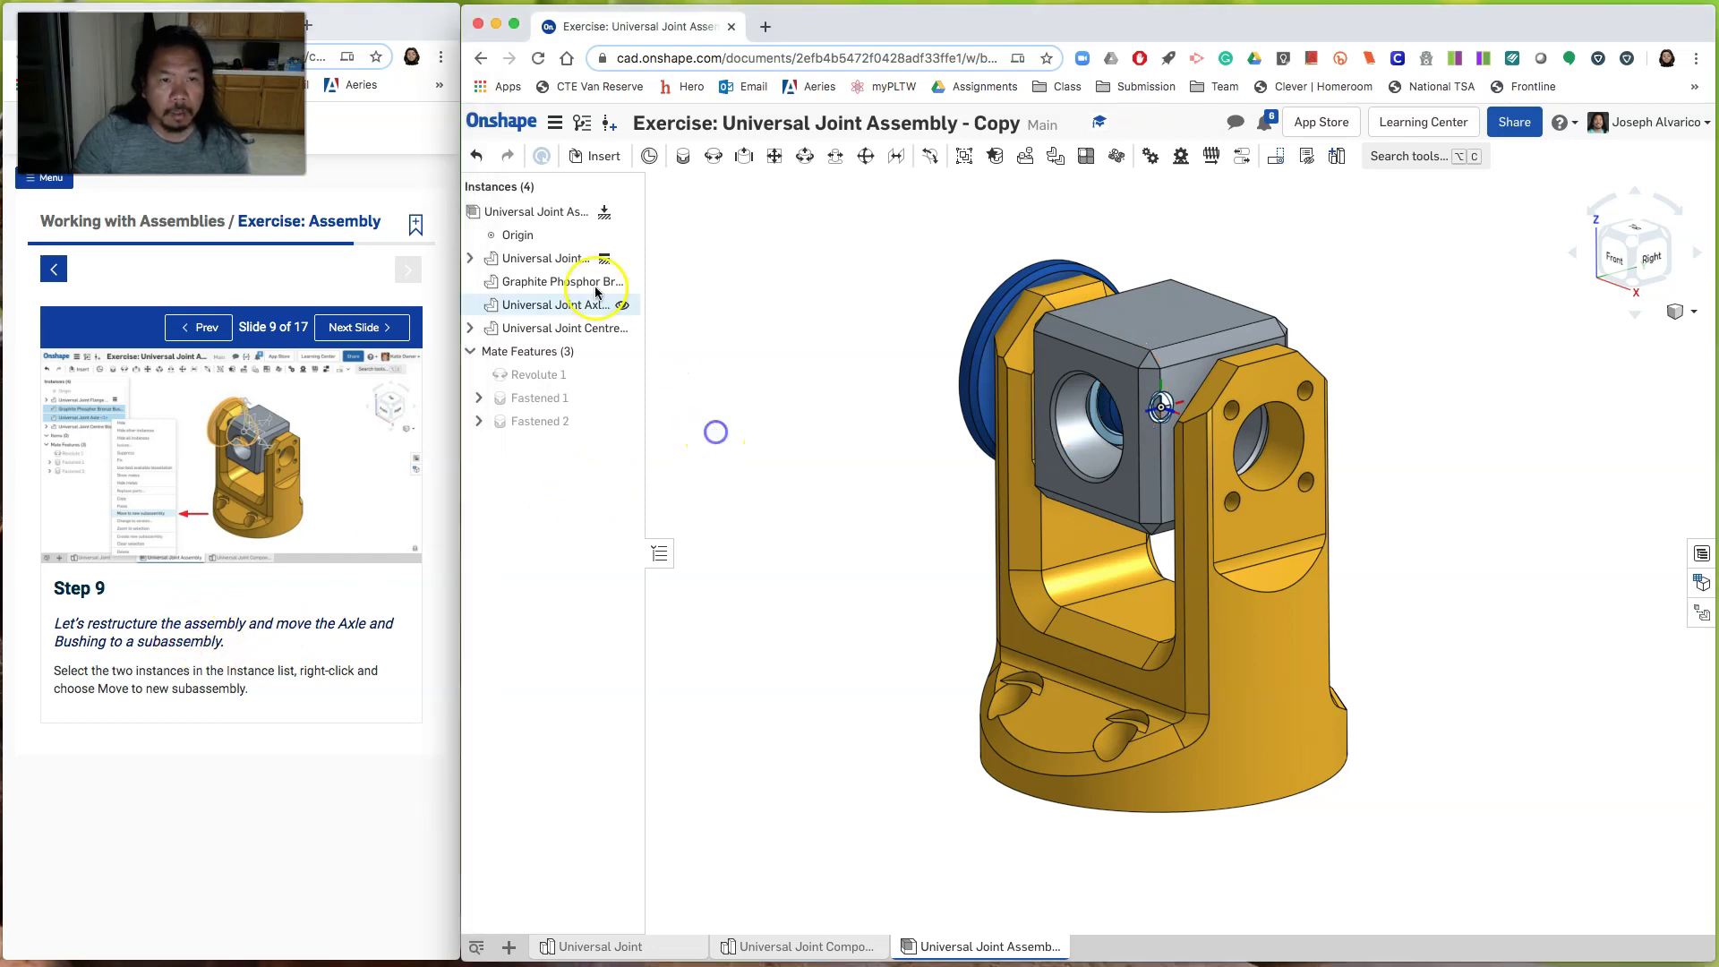
Step: Move the Graphite Phosphor Bronze Bushing and Universal Joint Axle instances together into a new subassembly
click(553, 283)
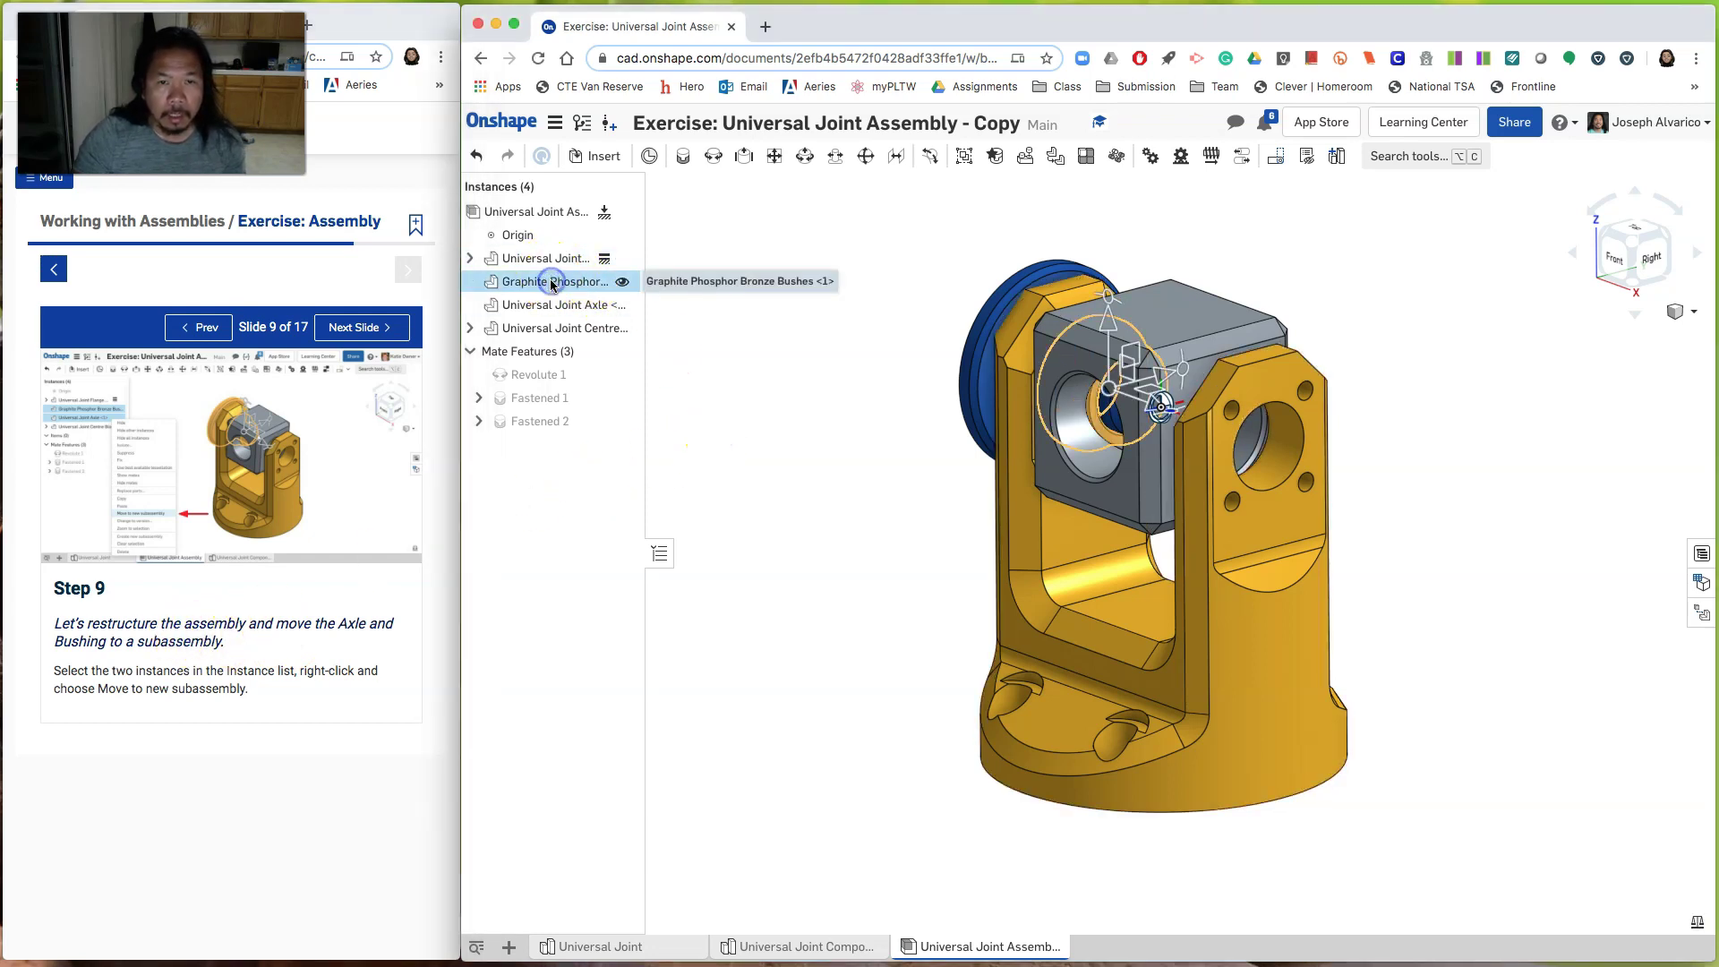
shift+click(552, 304)
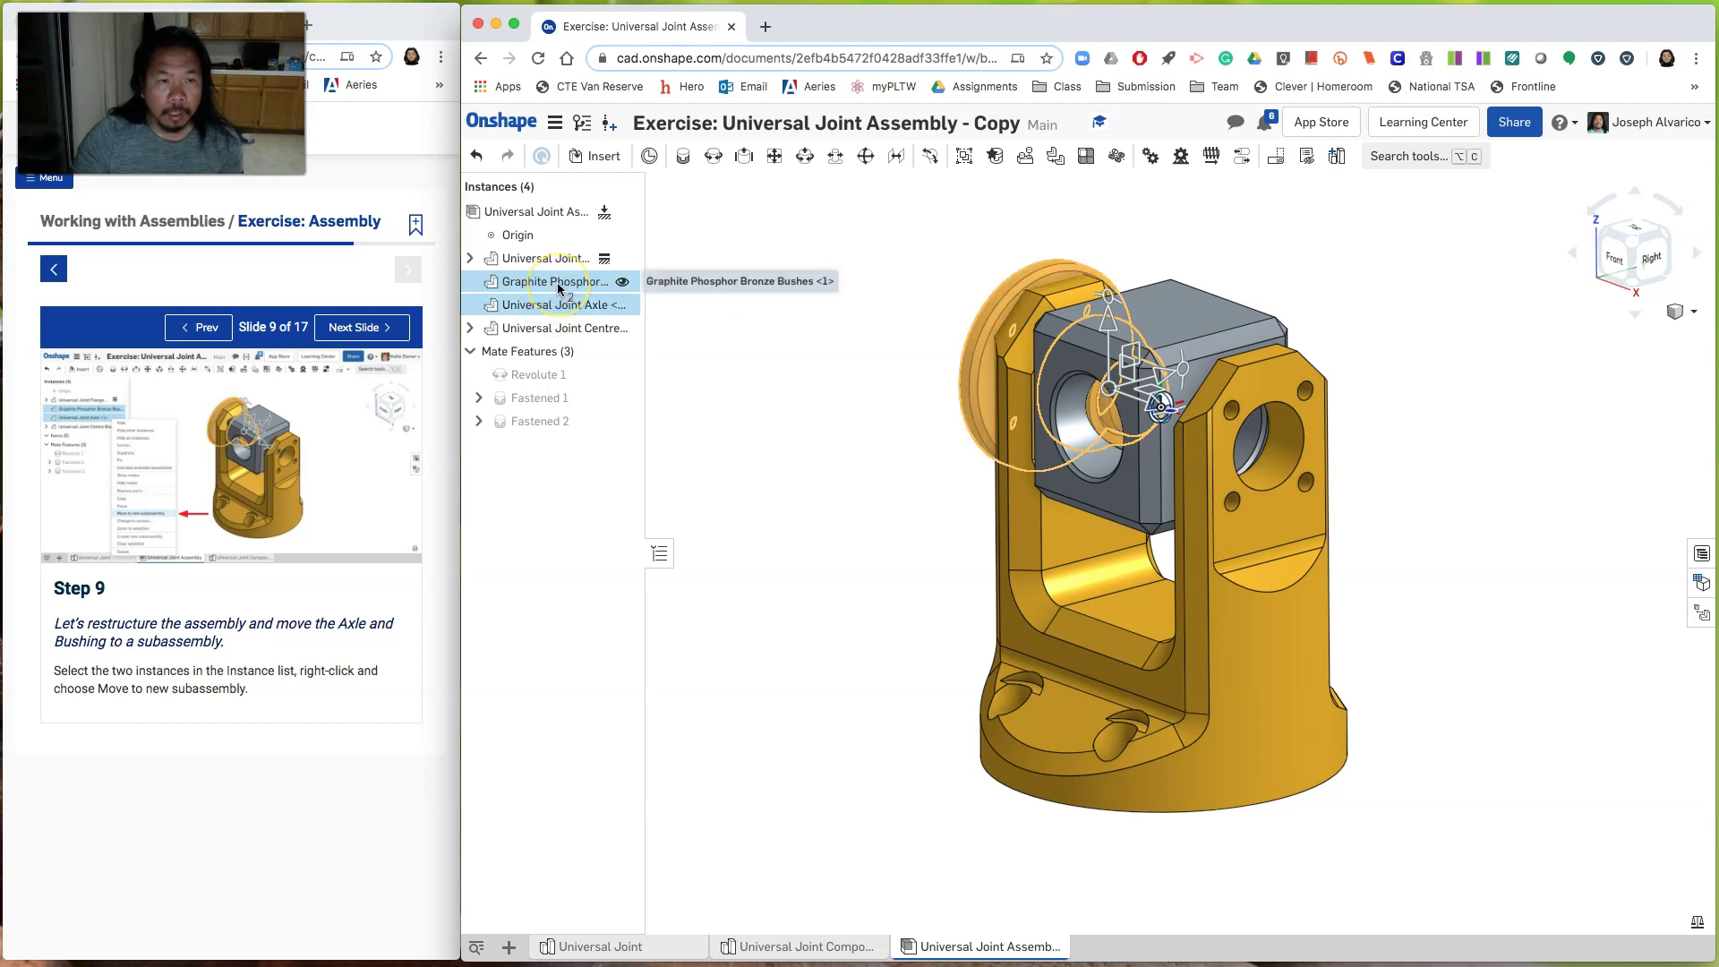
right_click(558, 286)
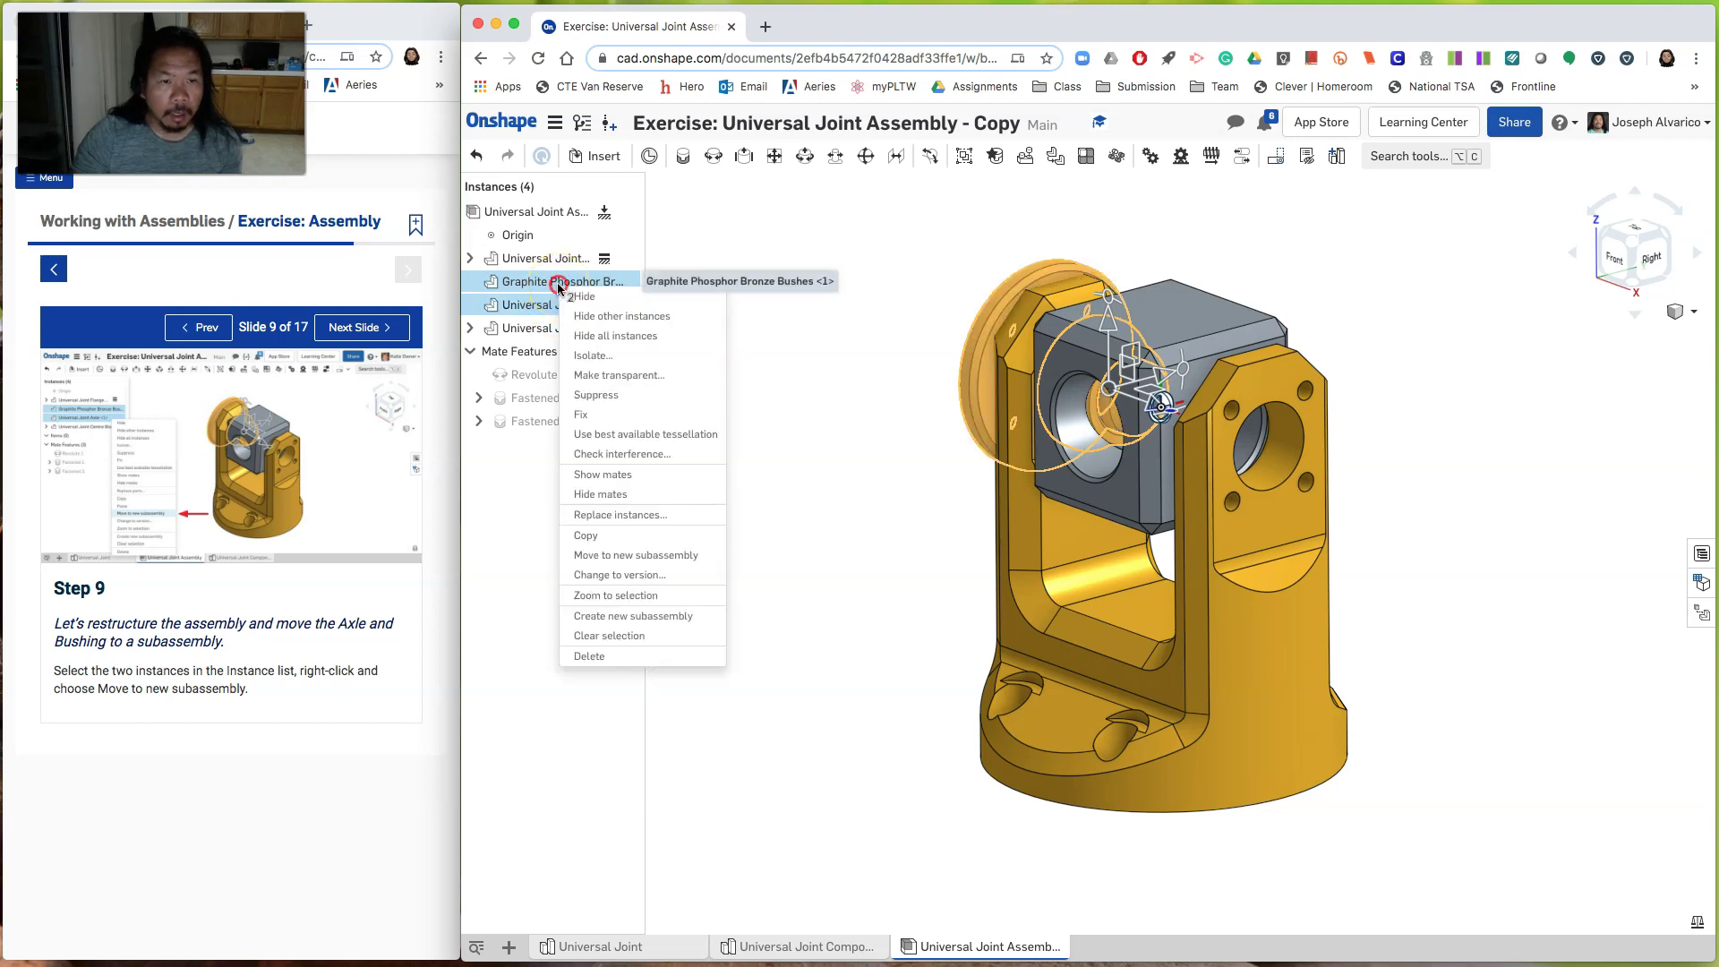
click(672, 556)
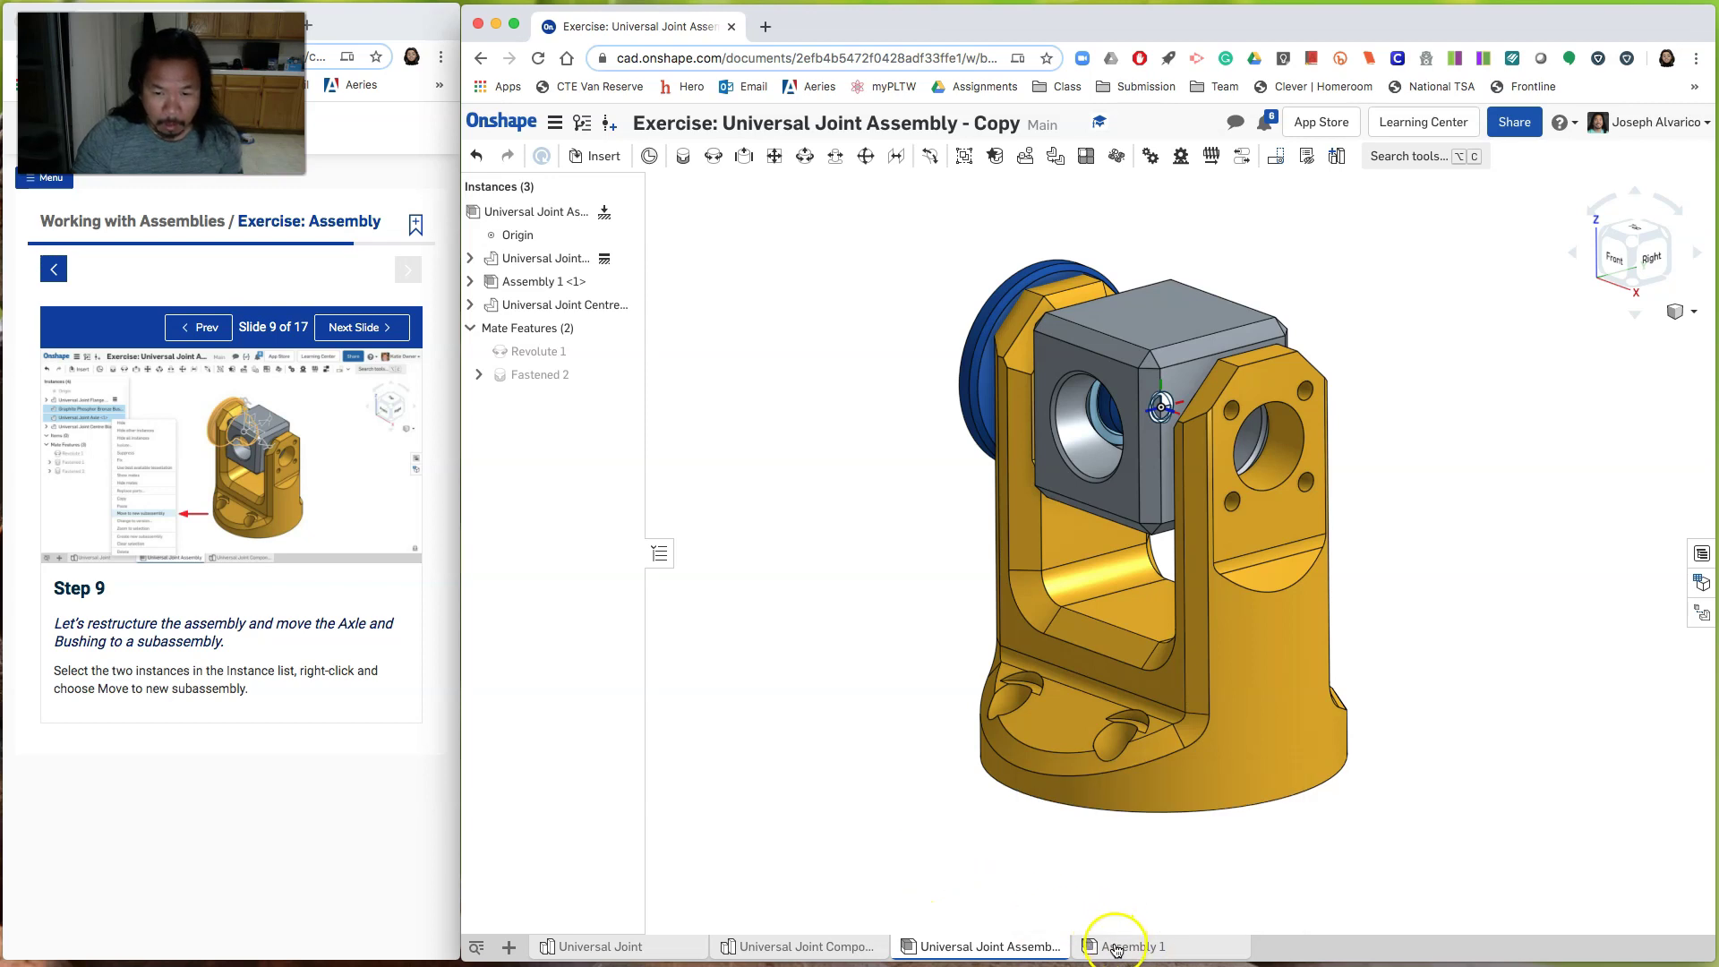
Step: Open the new Assembly 1 subassembly and advance the exercise to Step 10 for its naming instructions
click(1119, 949)
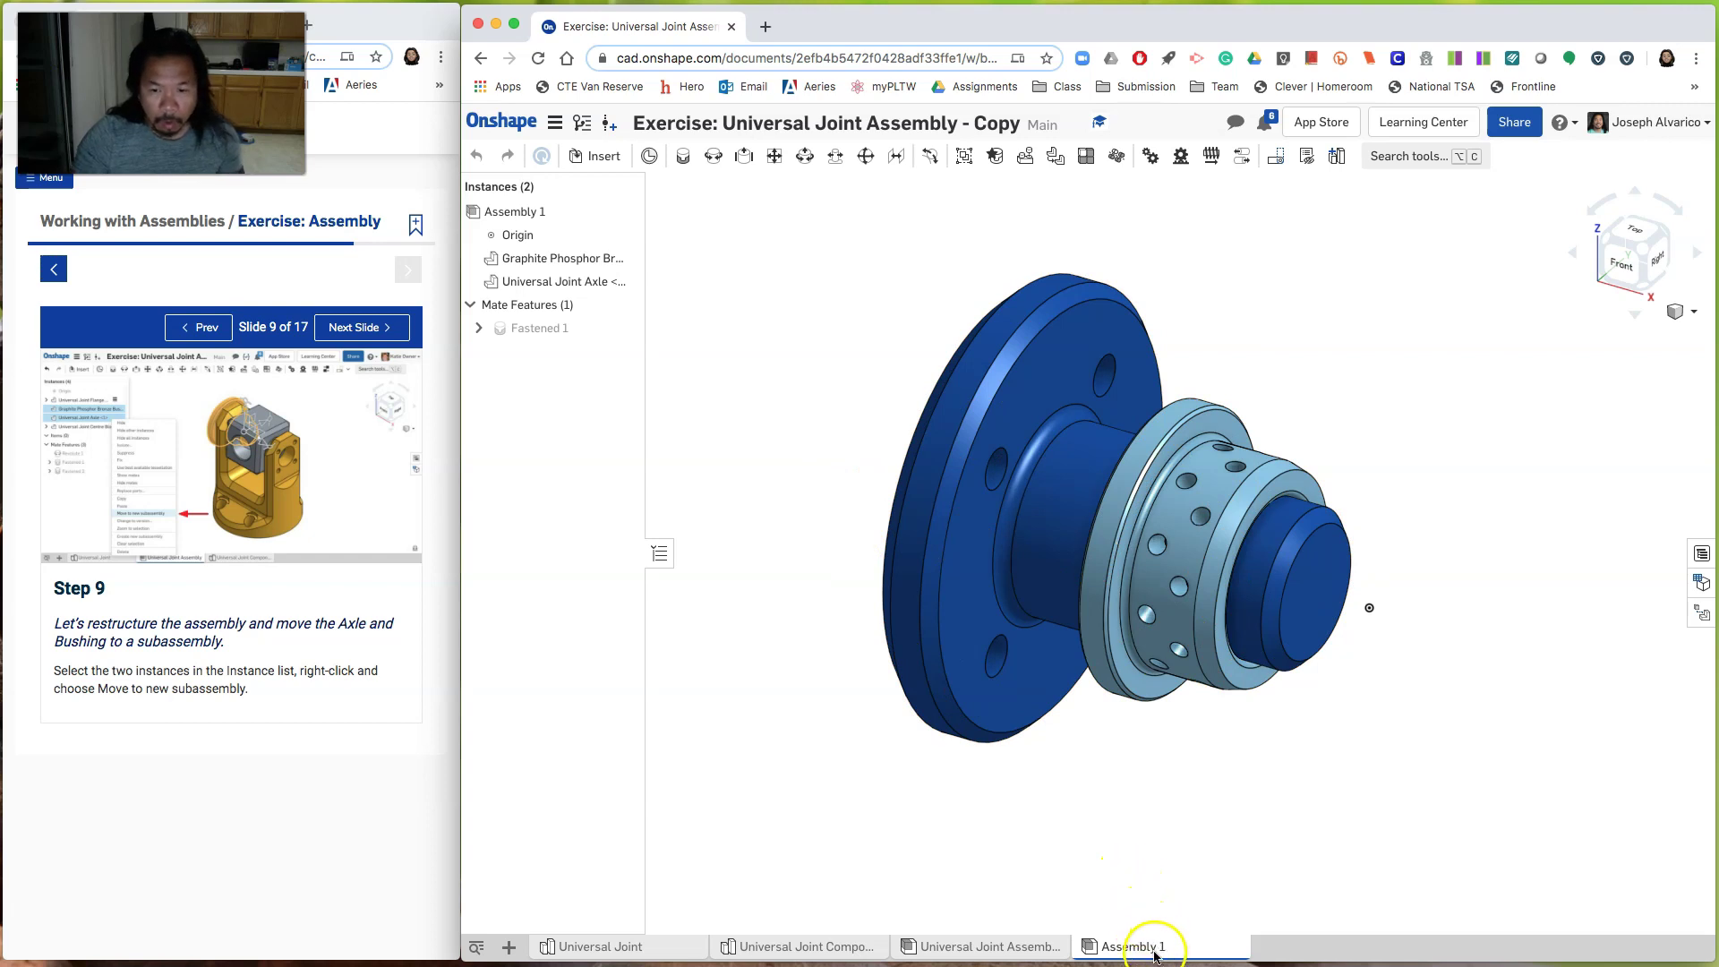
right_click(1150, 953)
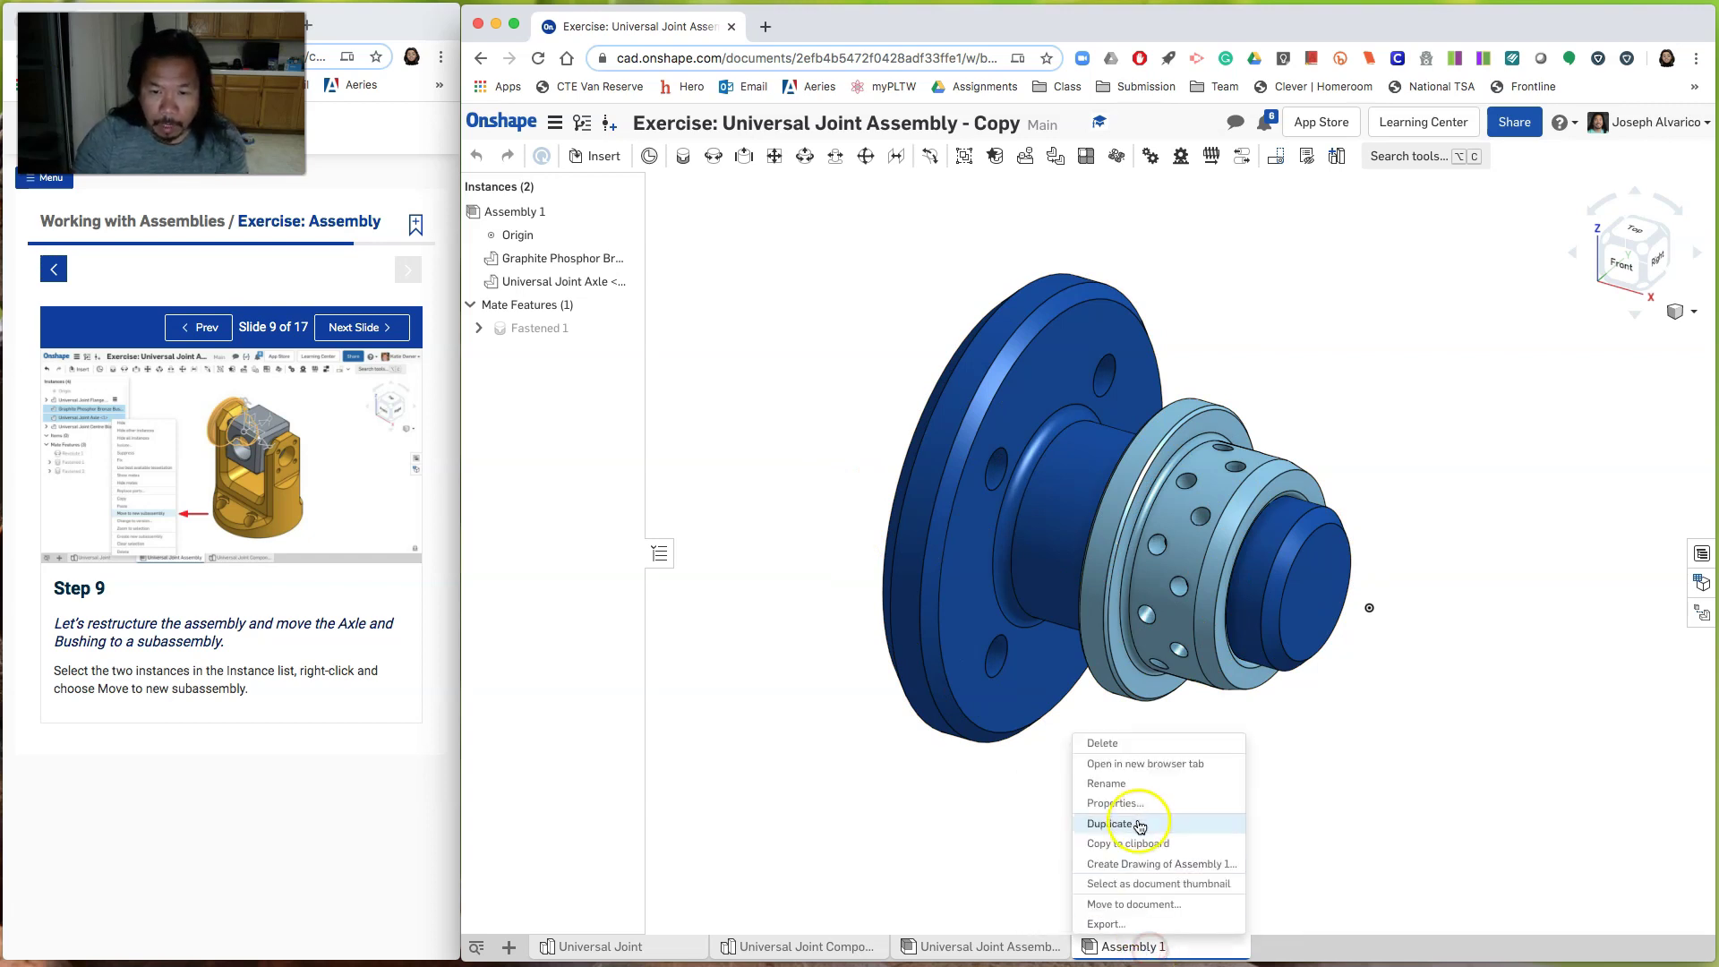
click(1139, 787)
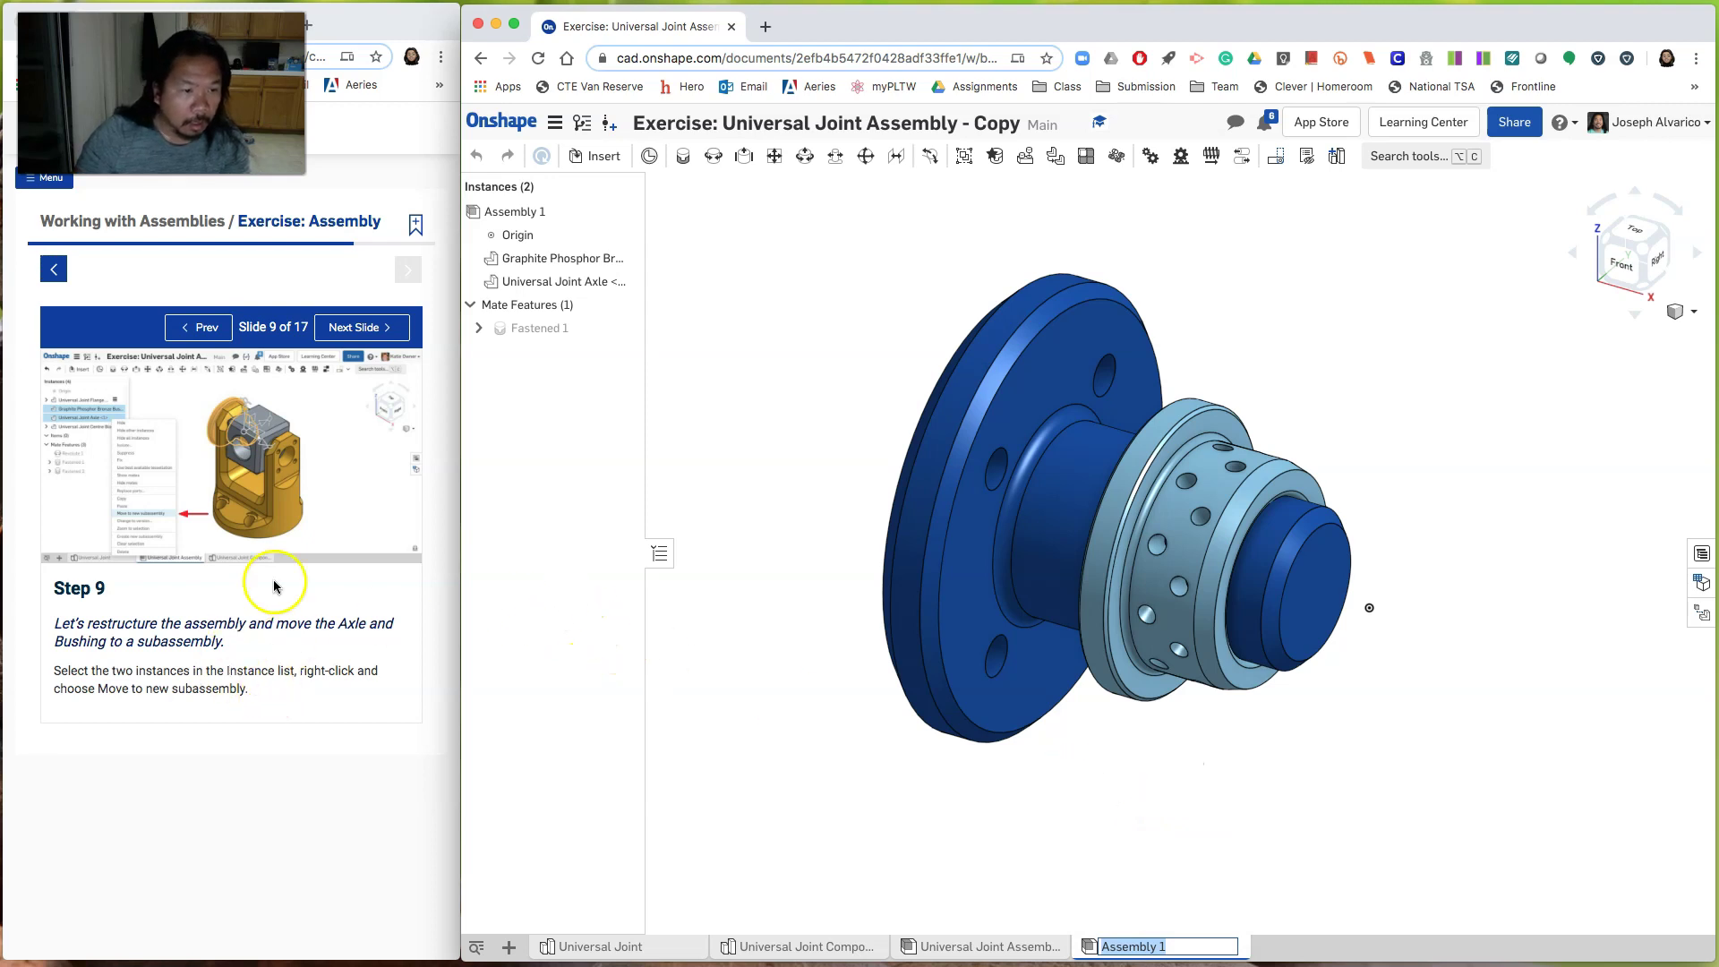
click(366, 327)
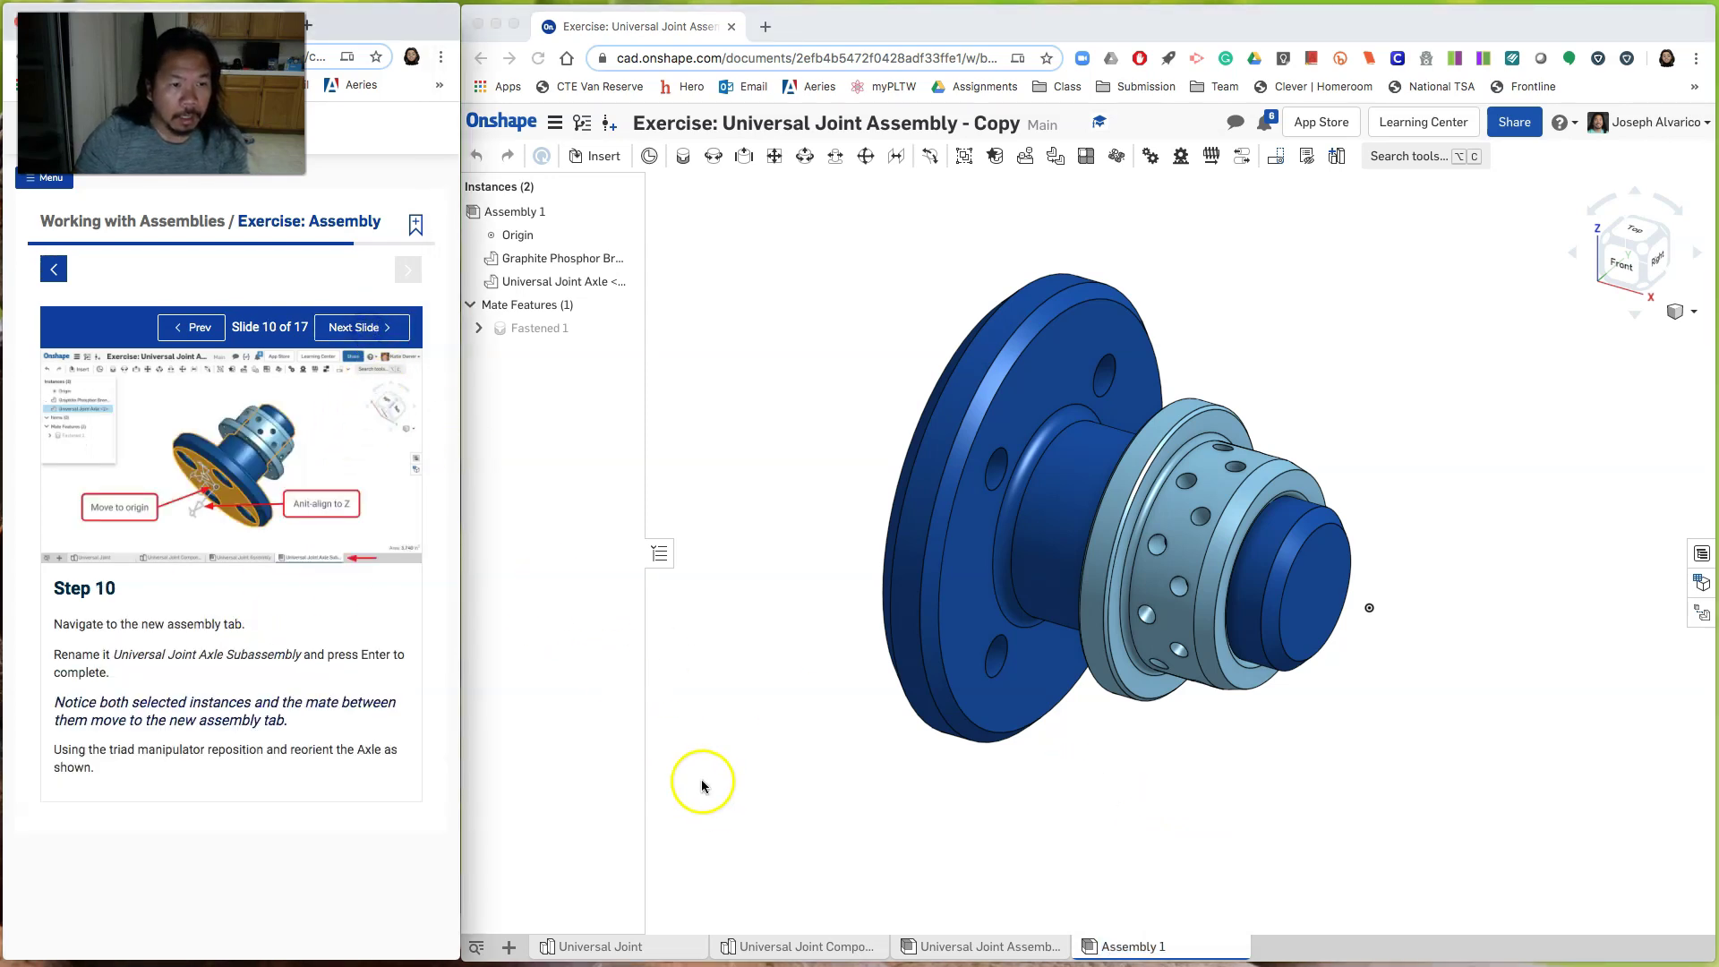
Step: Rename the Assembly 1 subassembly as Universal Joint Axle
right_click(1137, 954)
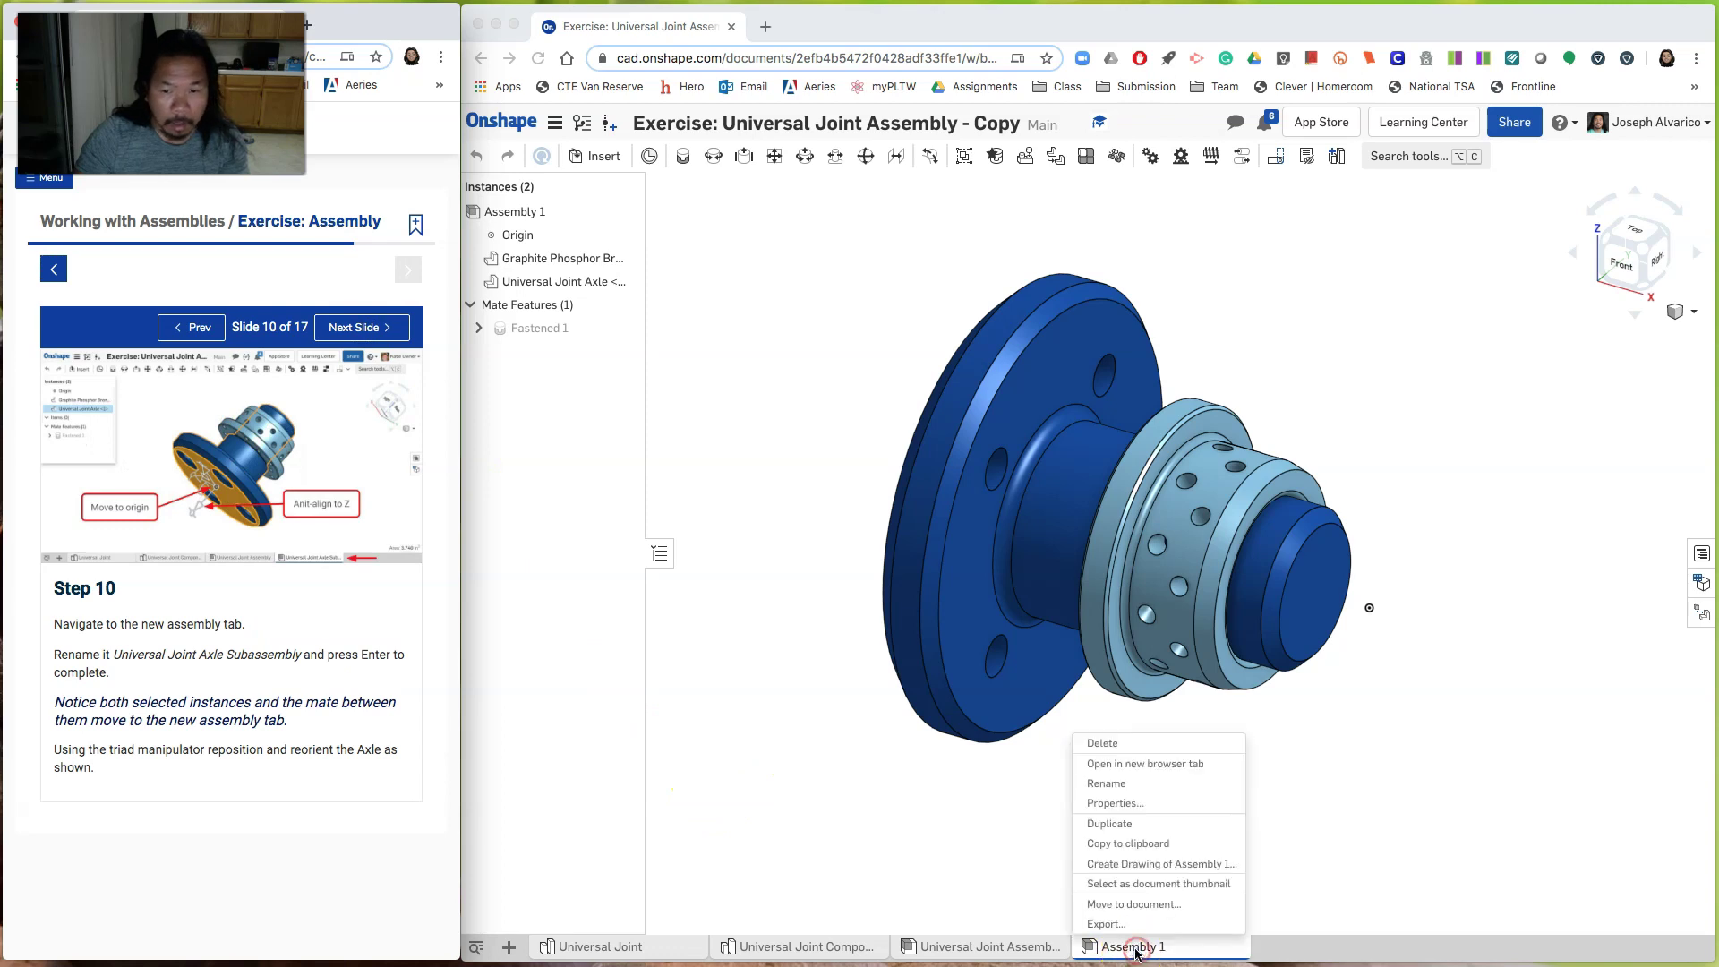
click(1130, 786)
click(1116, 785)
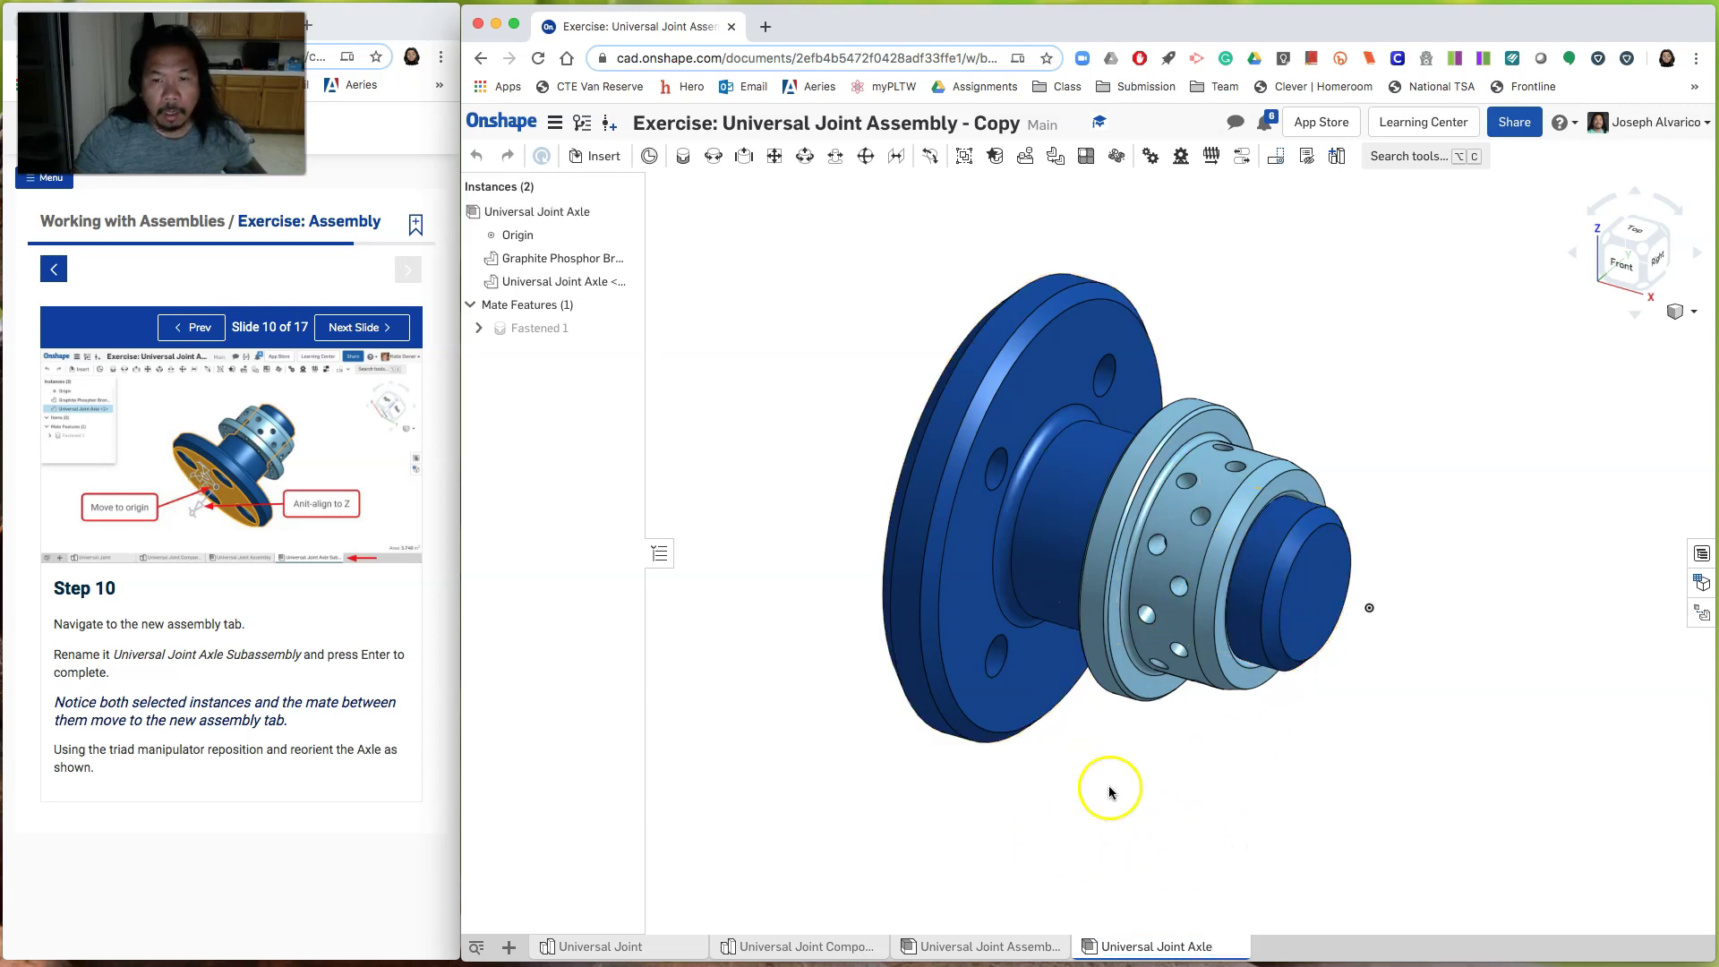
Step: Move the Axle to the assembly origin using the triad manipulator centred on its flat outer flange face
right_drag(1026, 788, 1086, 837)
right_drag(1000, 763, 1017, 796)
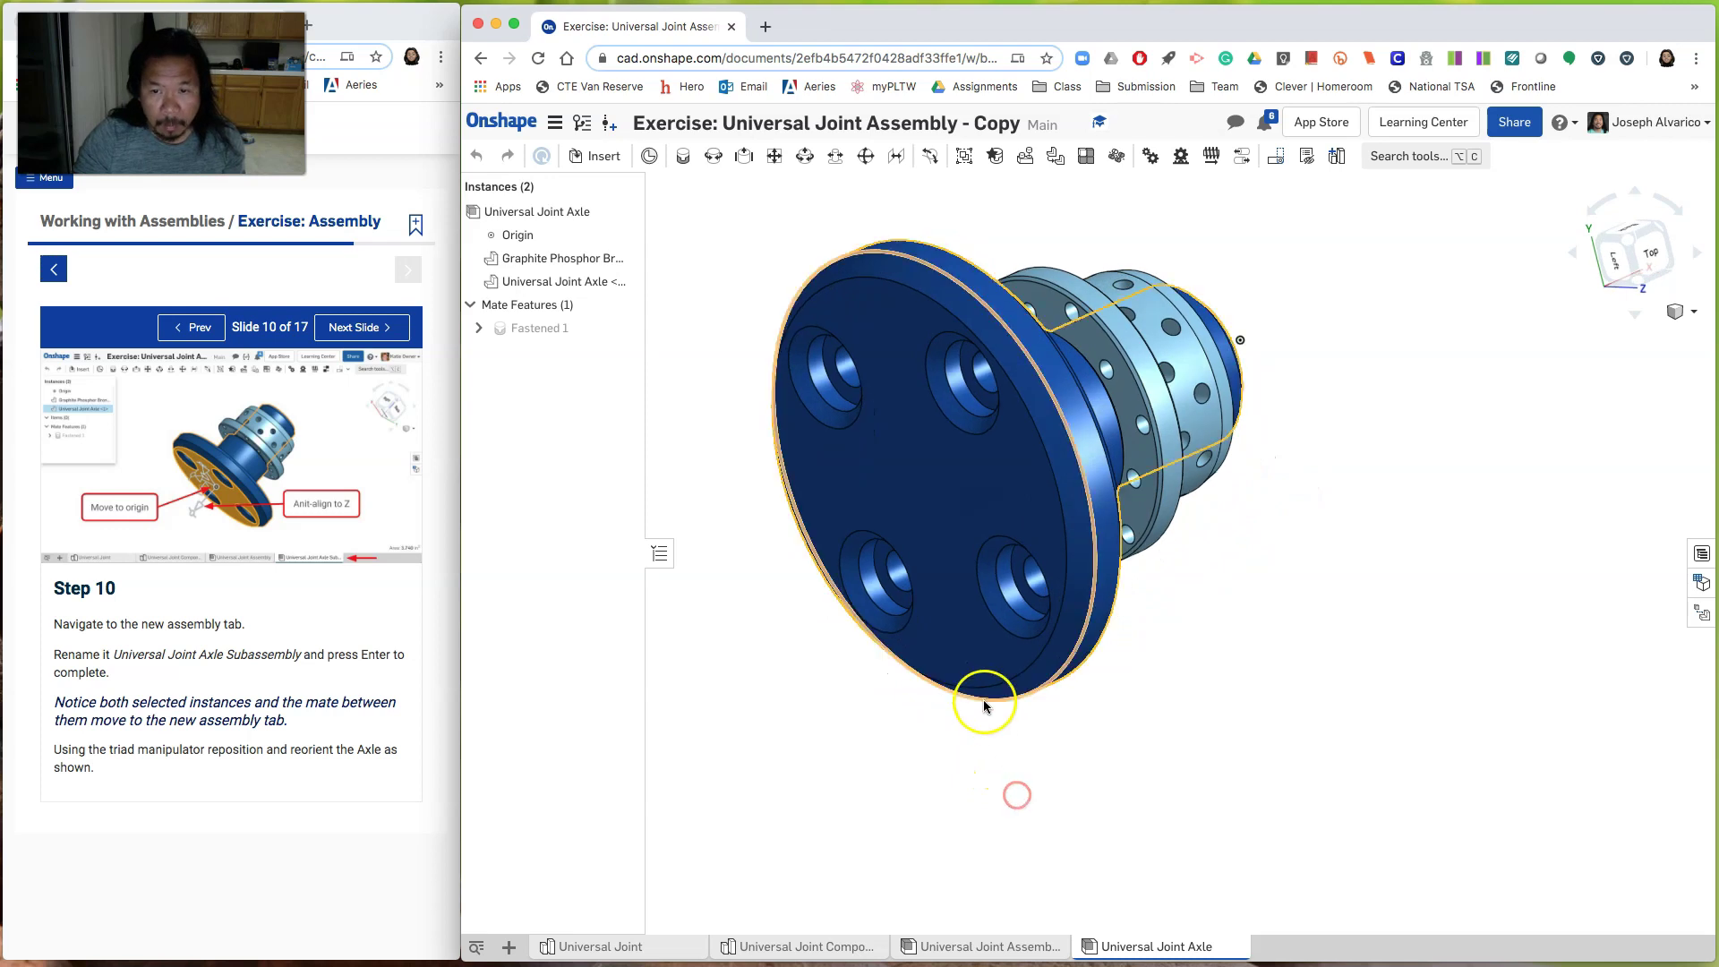
click(913, 500)
drag(914, 498, 932, 548)
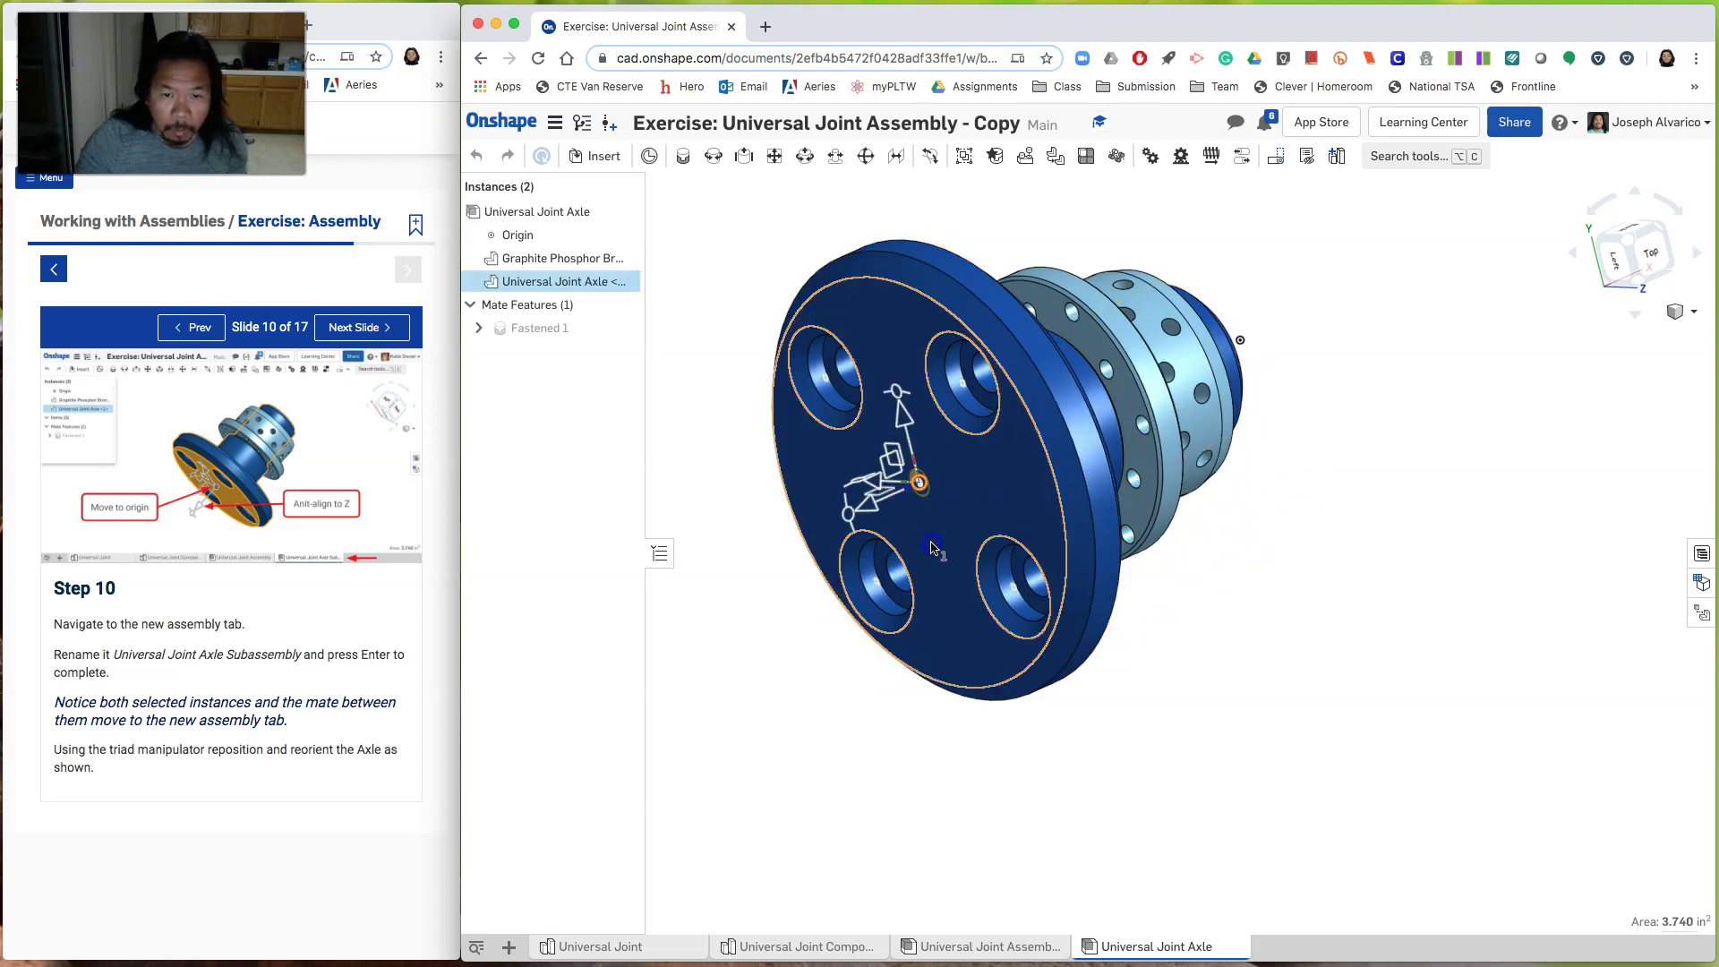
click(906, 498)
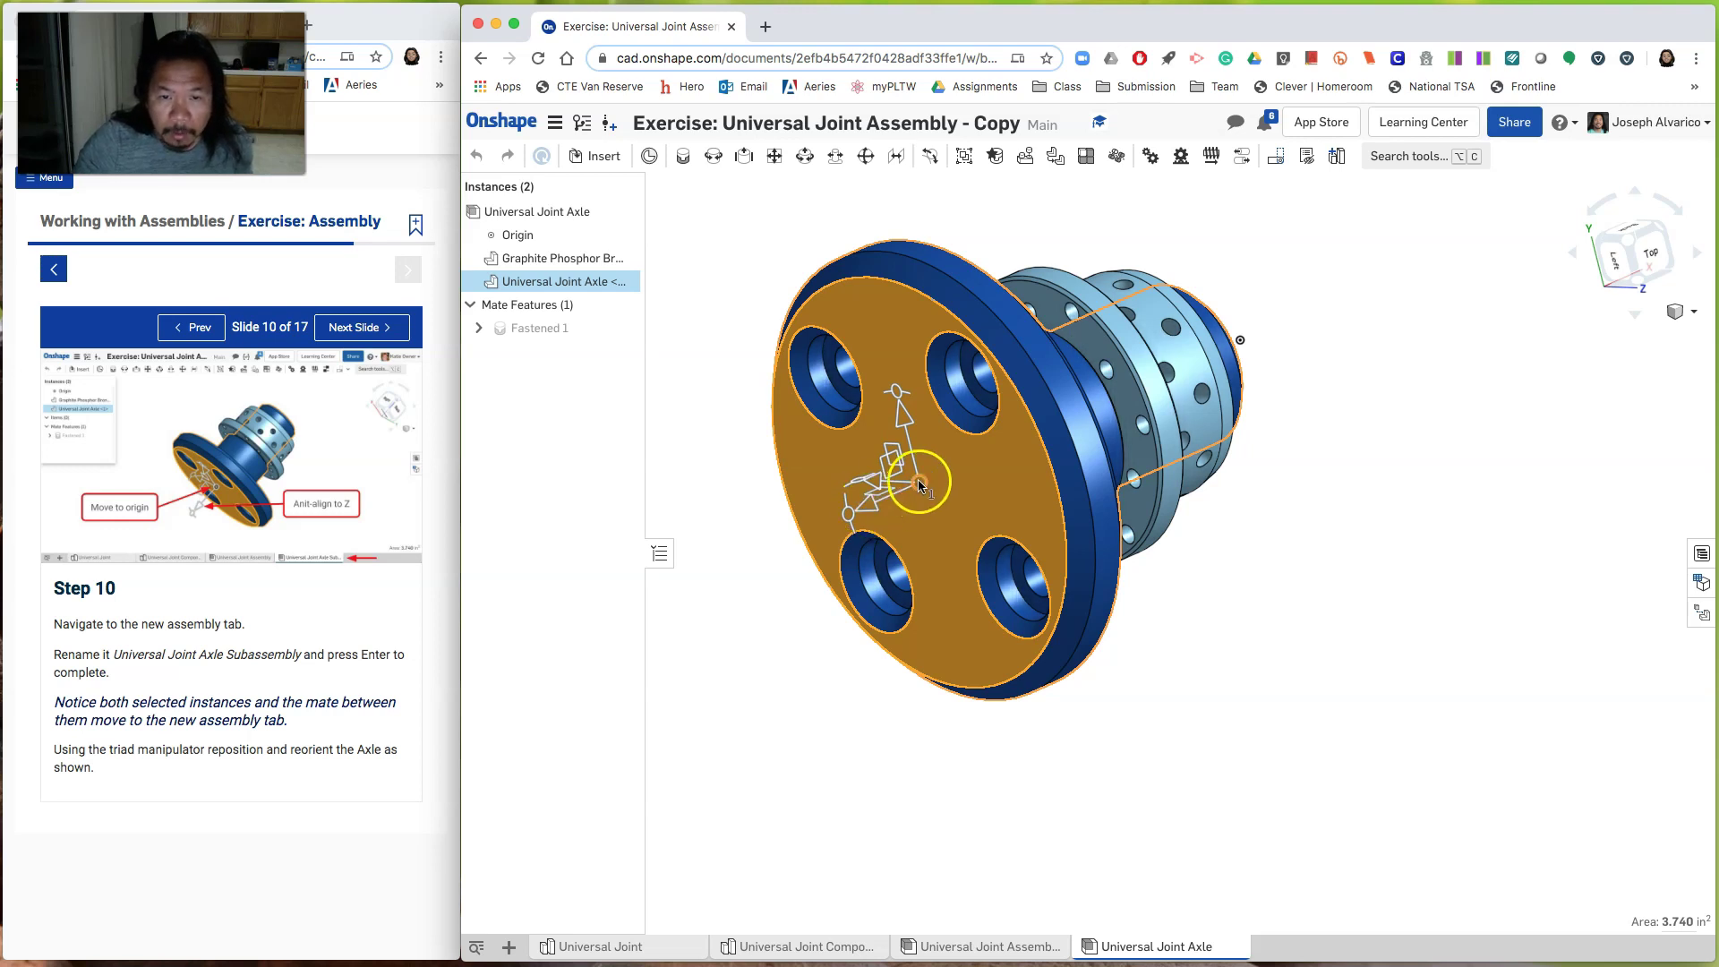
right_click(920, 484)
click(964, 492)
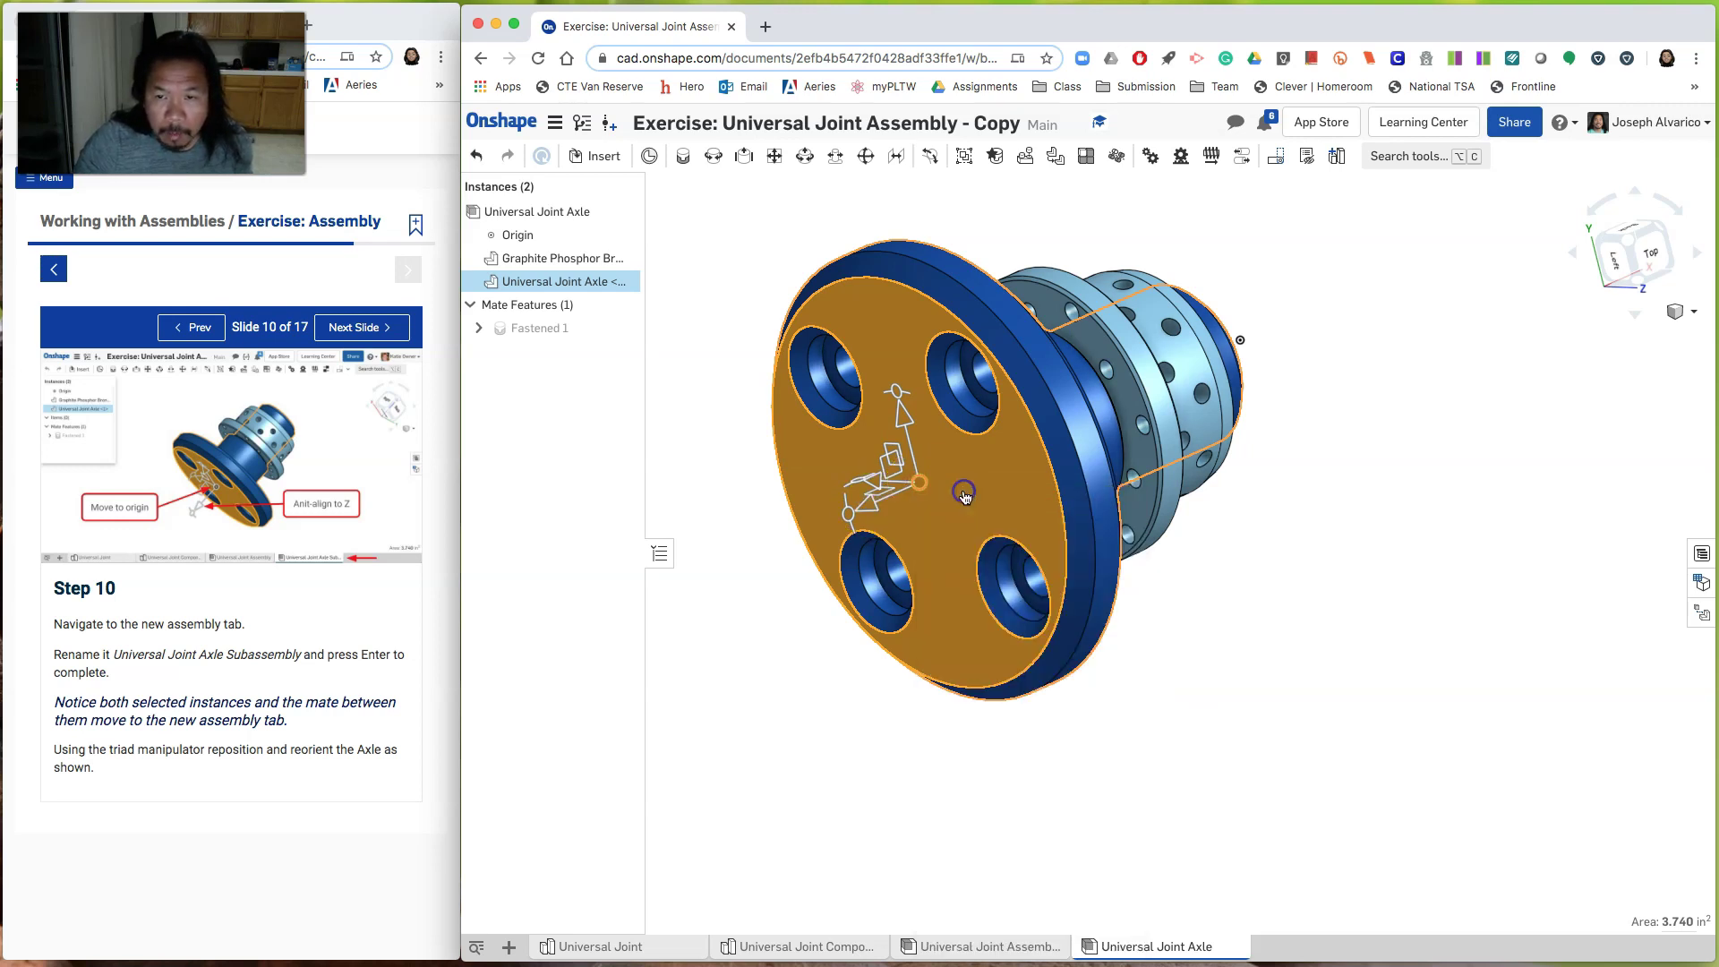
Step: Anti-align the triad manipulator's axis normal to the Axle's flange face with Z
scroll(1064, 493, down, 2)
middle_drag(1062, 493, 890, 563)
scroll(891, 568, up, 1)
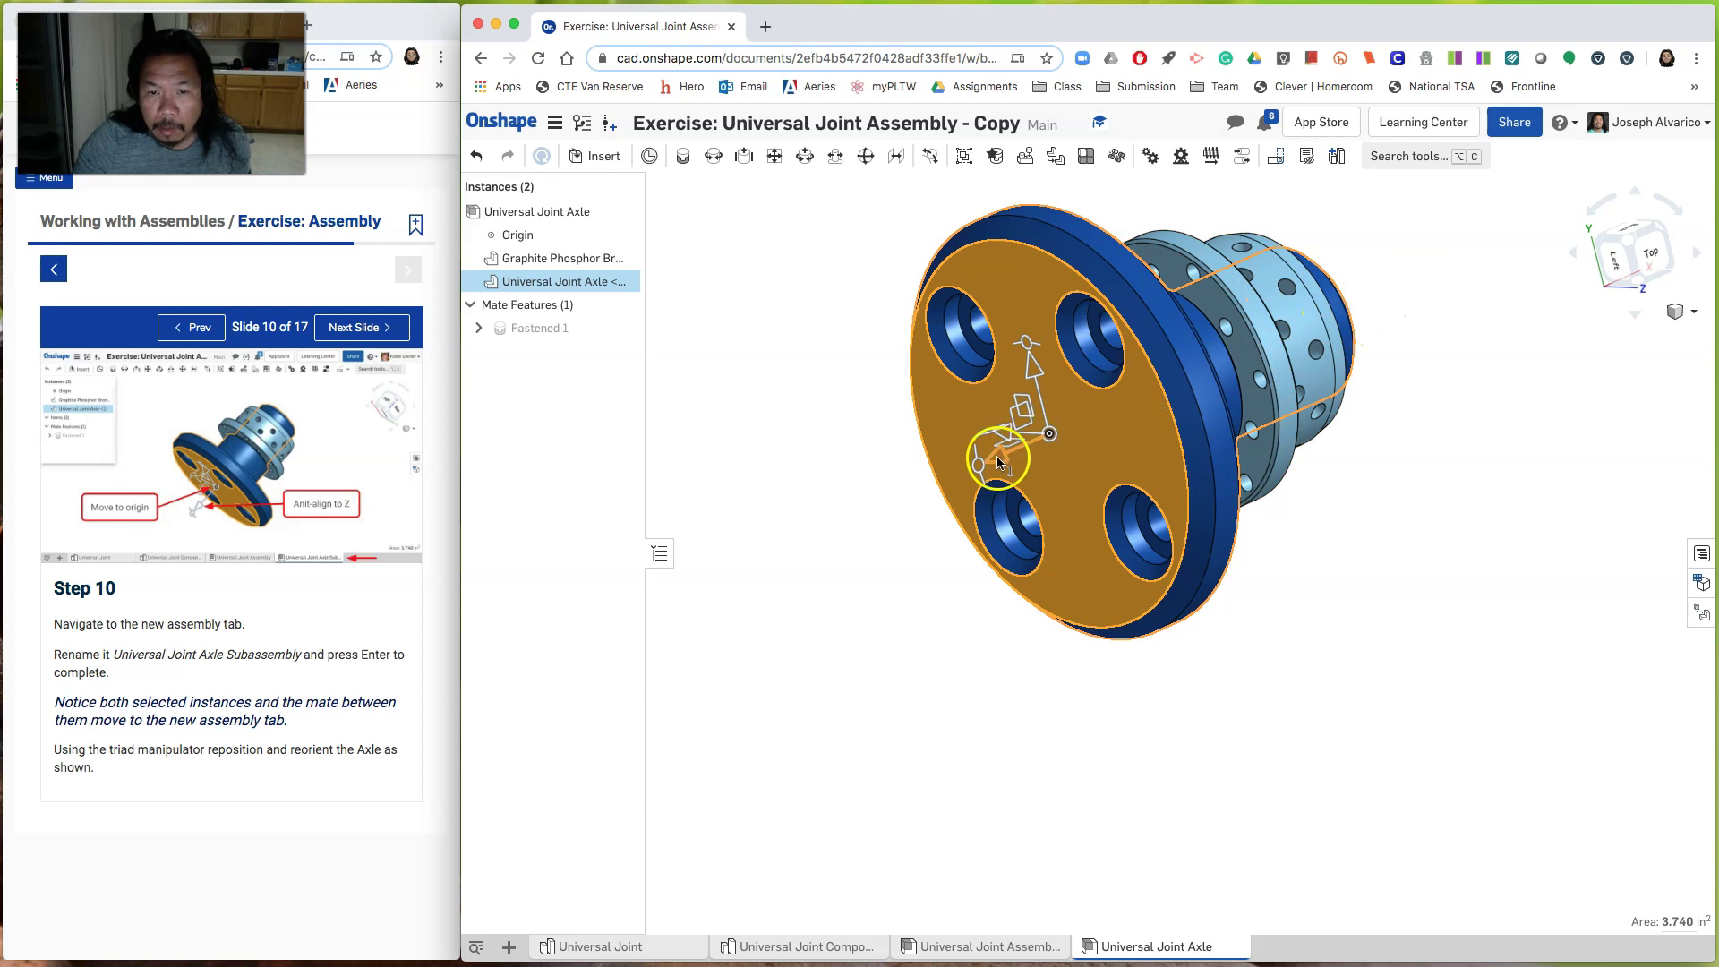
right_click(1000, 463)
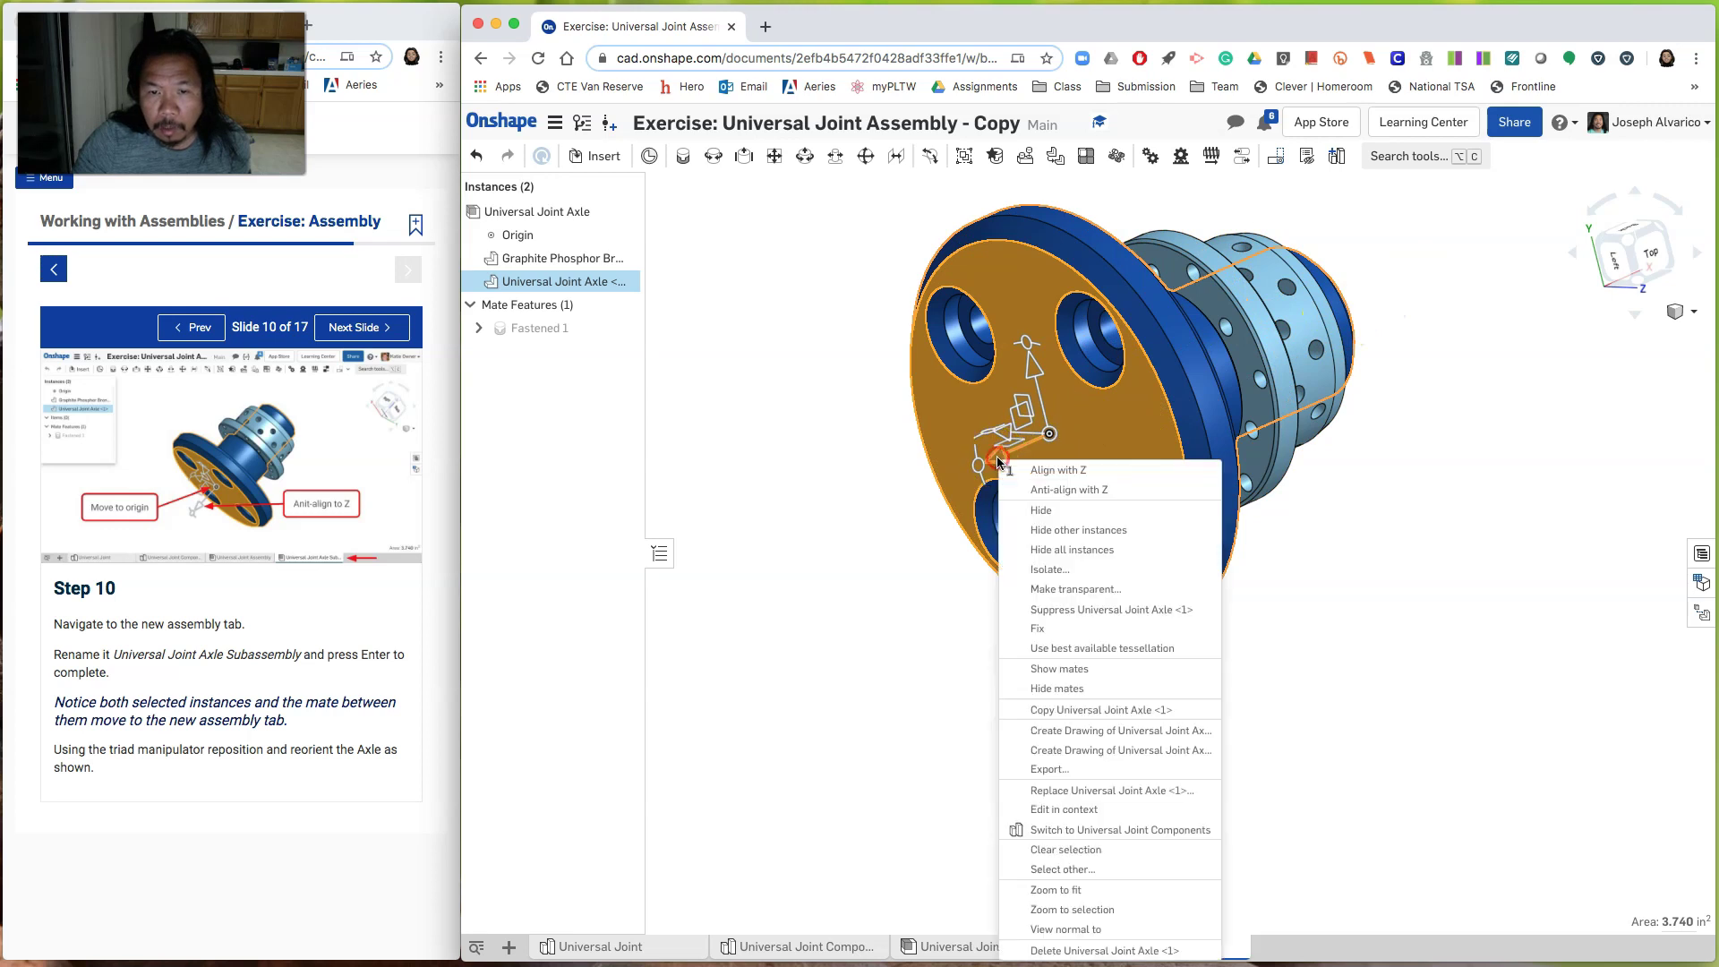
click(1049, 491)
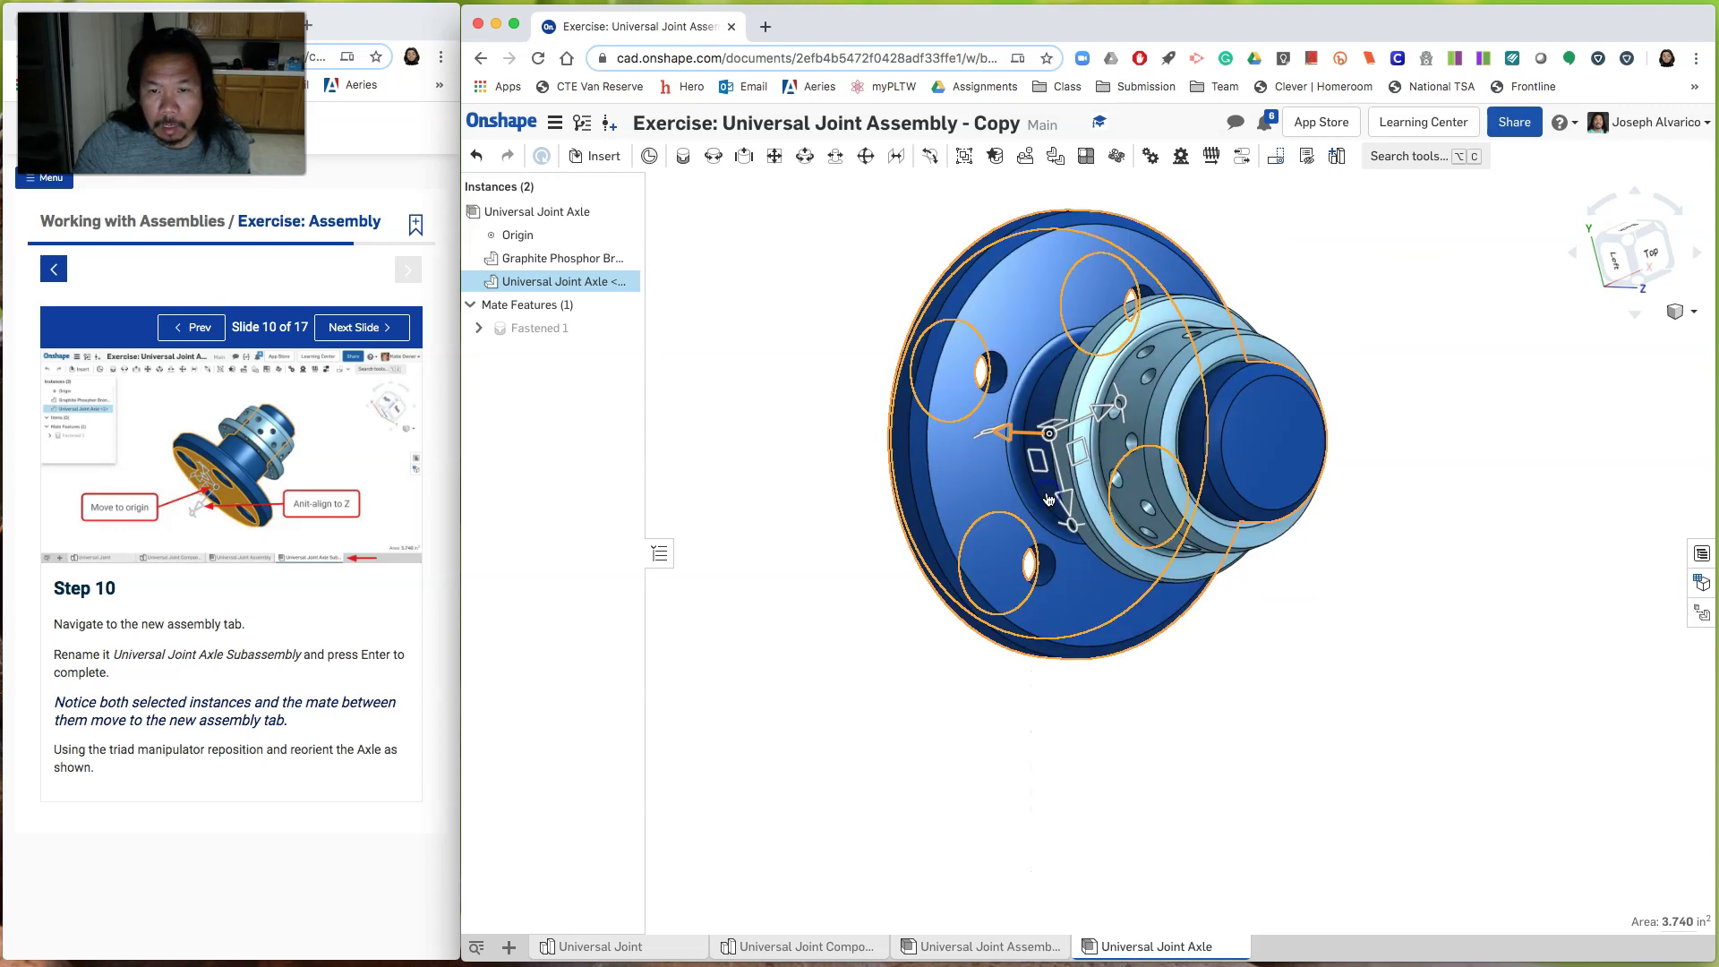
Step: Set the isometric view and examine the orientation of the Axle and Bushing
click(1693, 319)
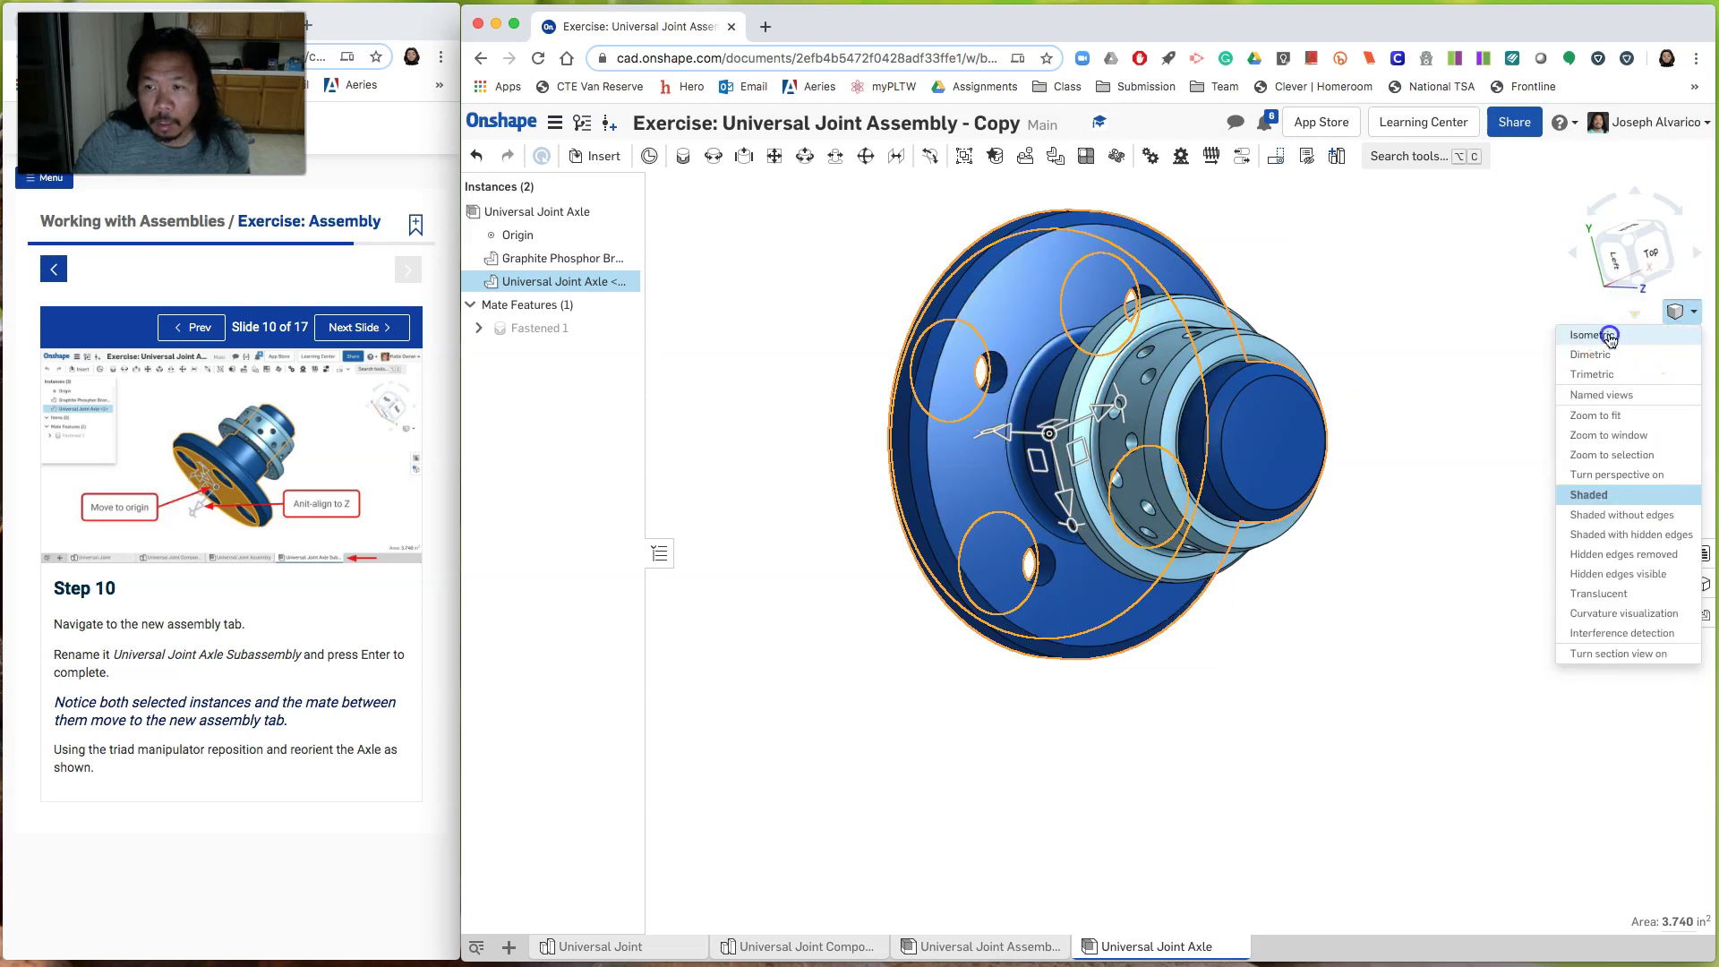
click(1608, 339)
scroll(1477, 527, down, 2)
click(1508, 518)
middle_drag(1523, 499, 1380, 472)
right_click(1331, 391)
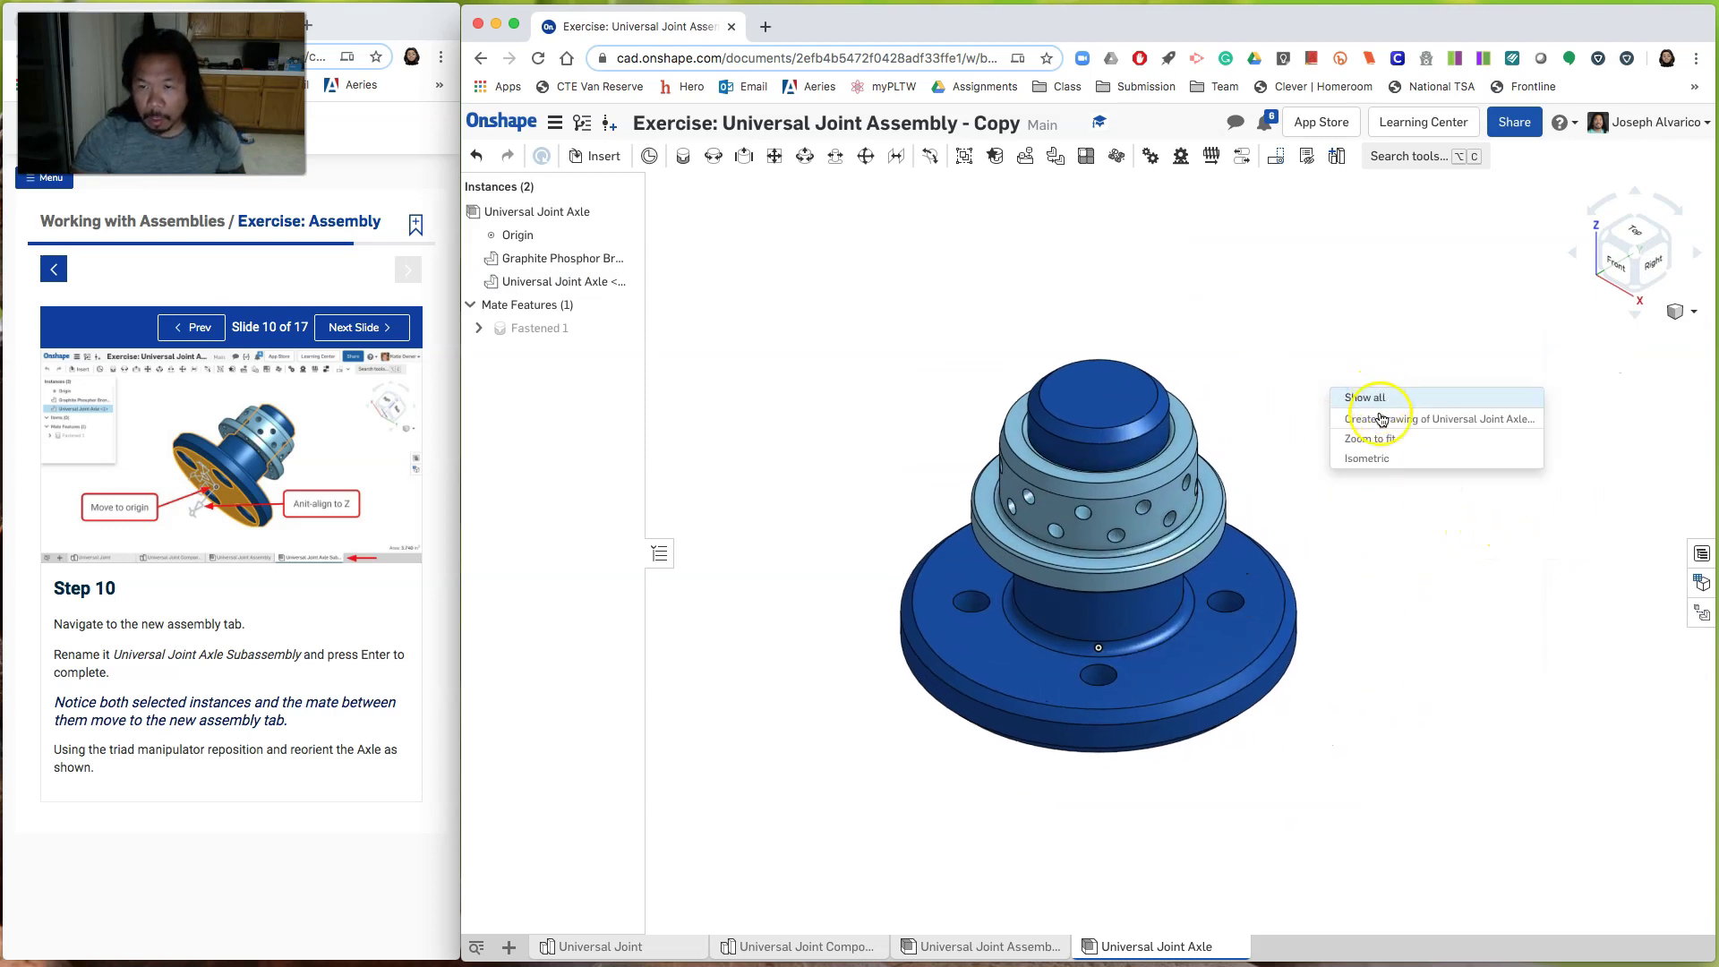
click(1378, 456)
middle_drag(1484, 558, 1363, 463)
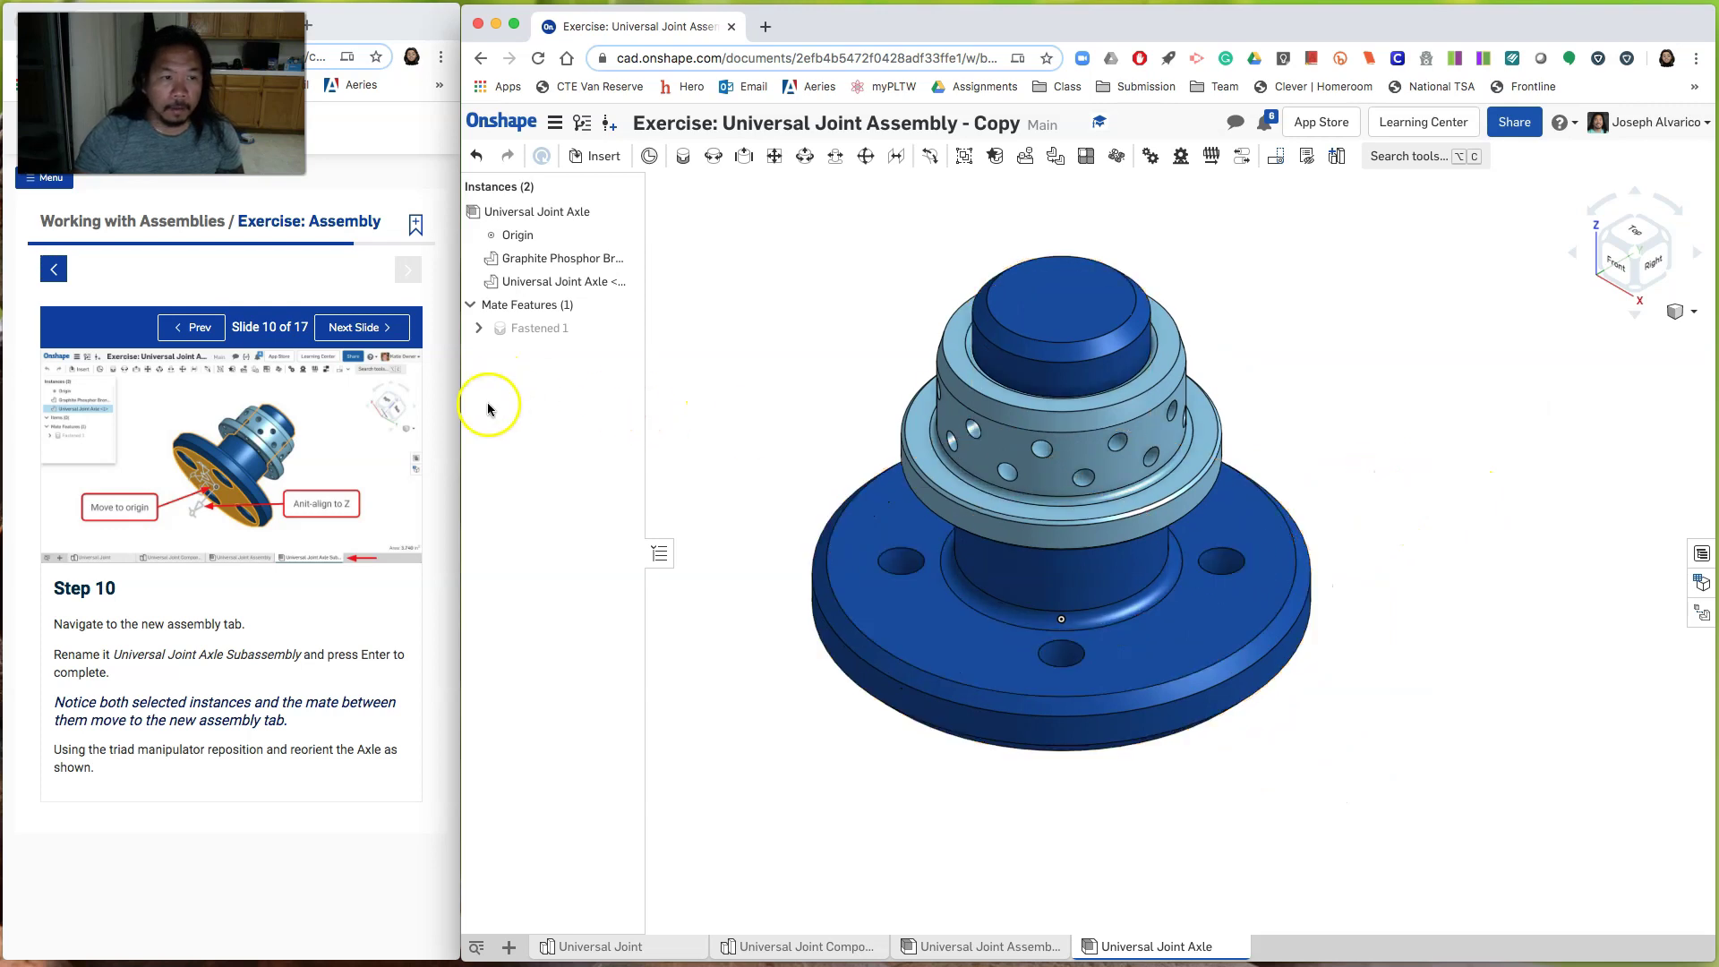
Step: Advance the exercise to Step 11 and fix the Universal Joint Axle in place
click(377, 331)
click(121, 611)
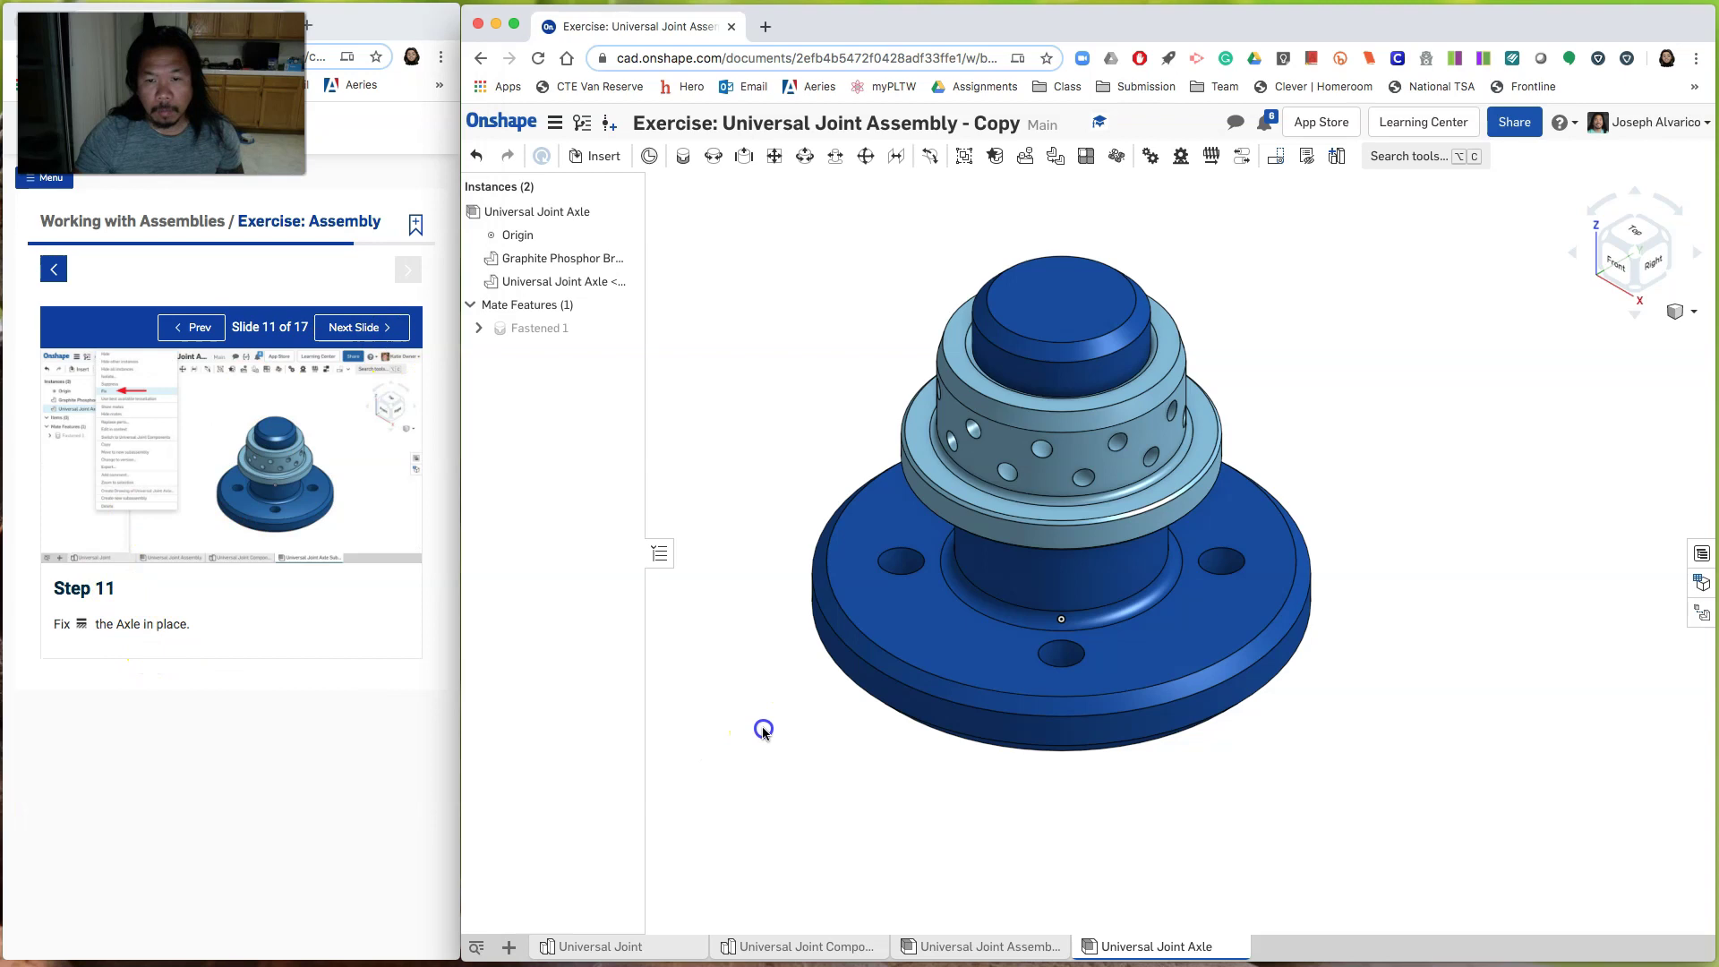
click(906, 660)
right_click(932, 657)
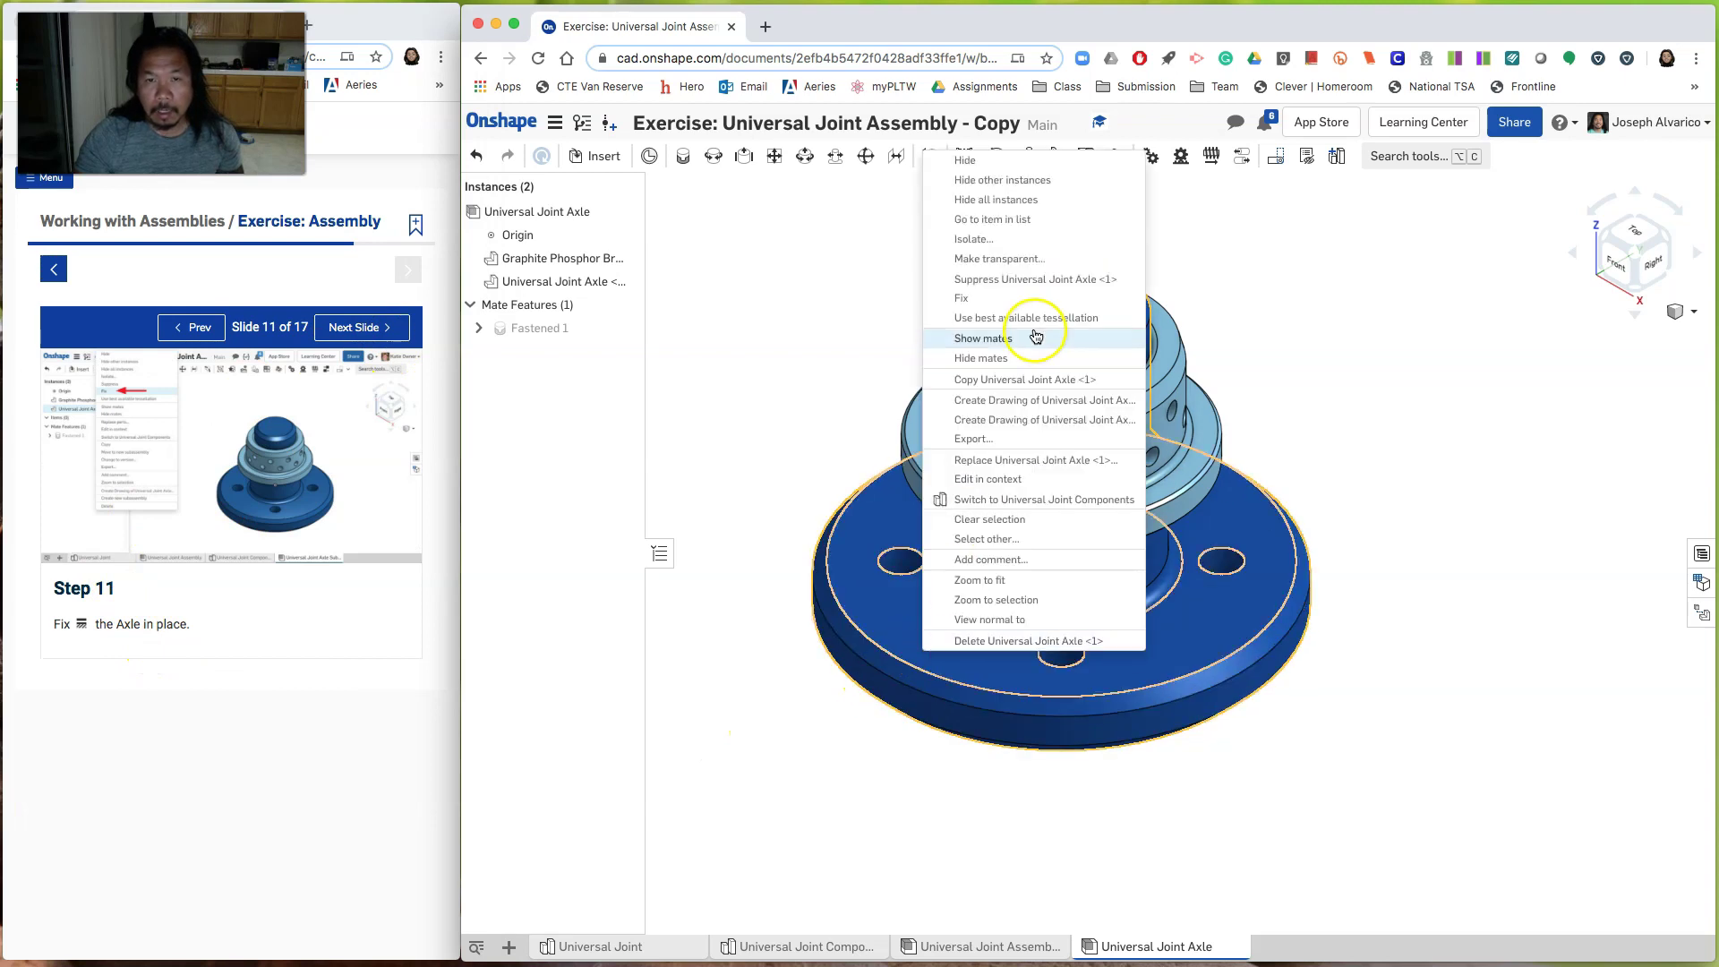
click(951, 299)
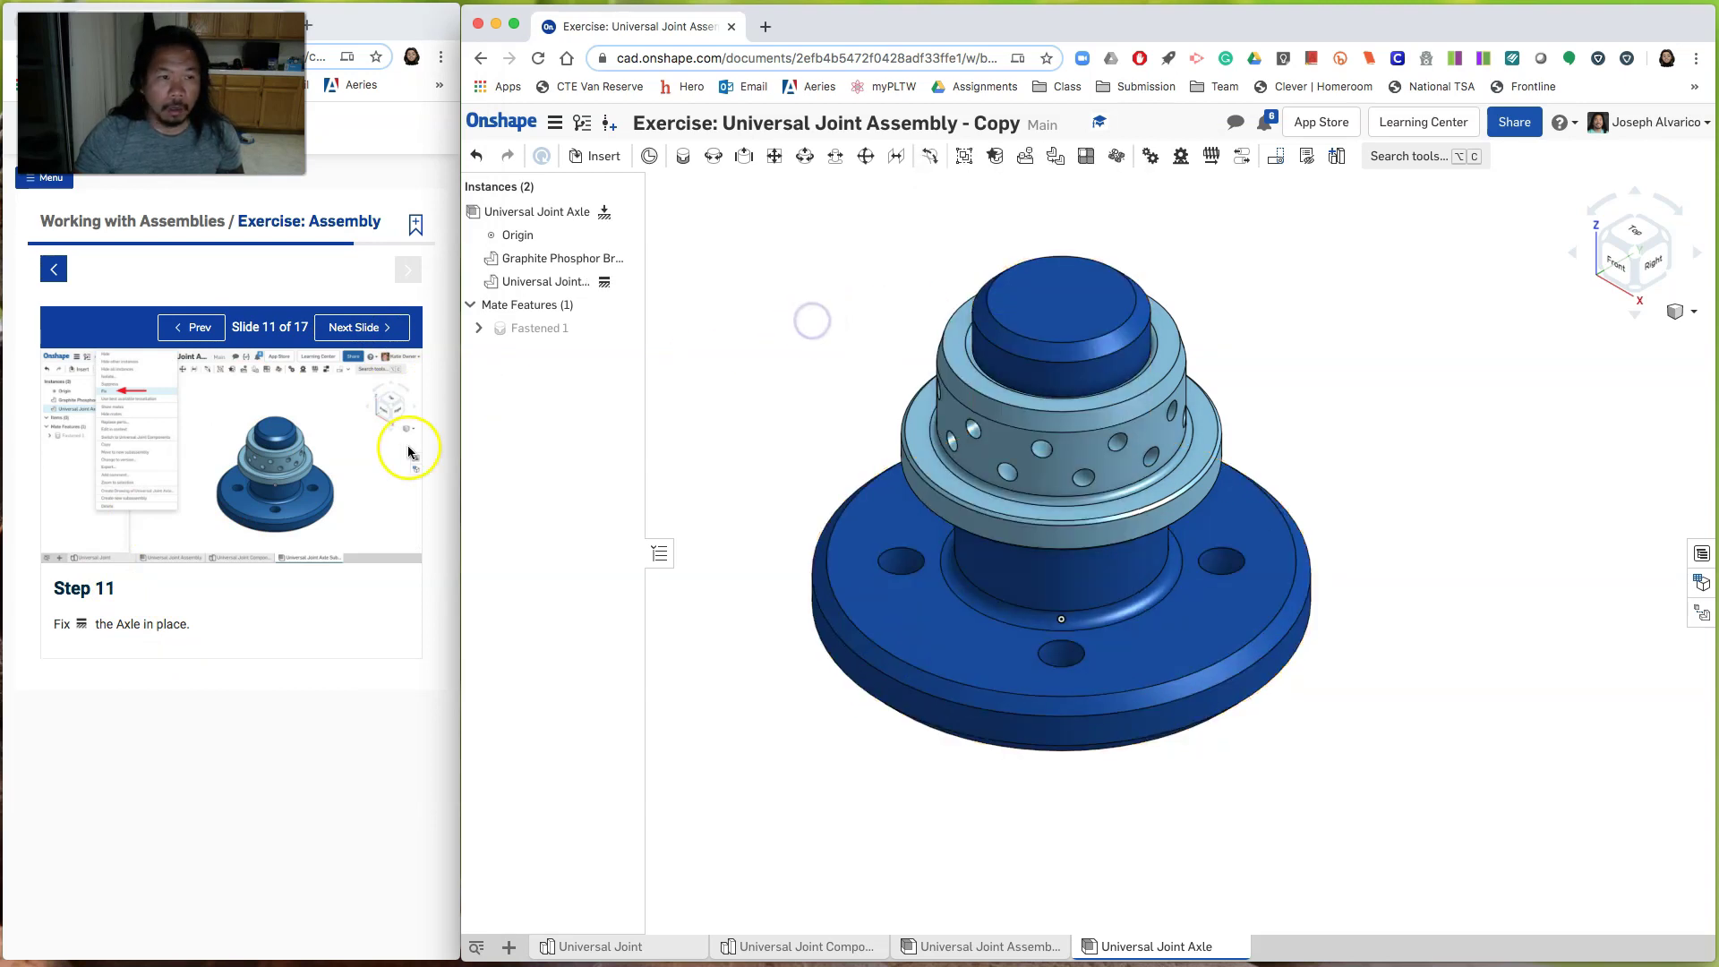
Step: Advance the exercise to Step 12 and open the main Universal Joint Assembly, reordering its tab to follow Universal Joint Axle
click(356, 327)
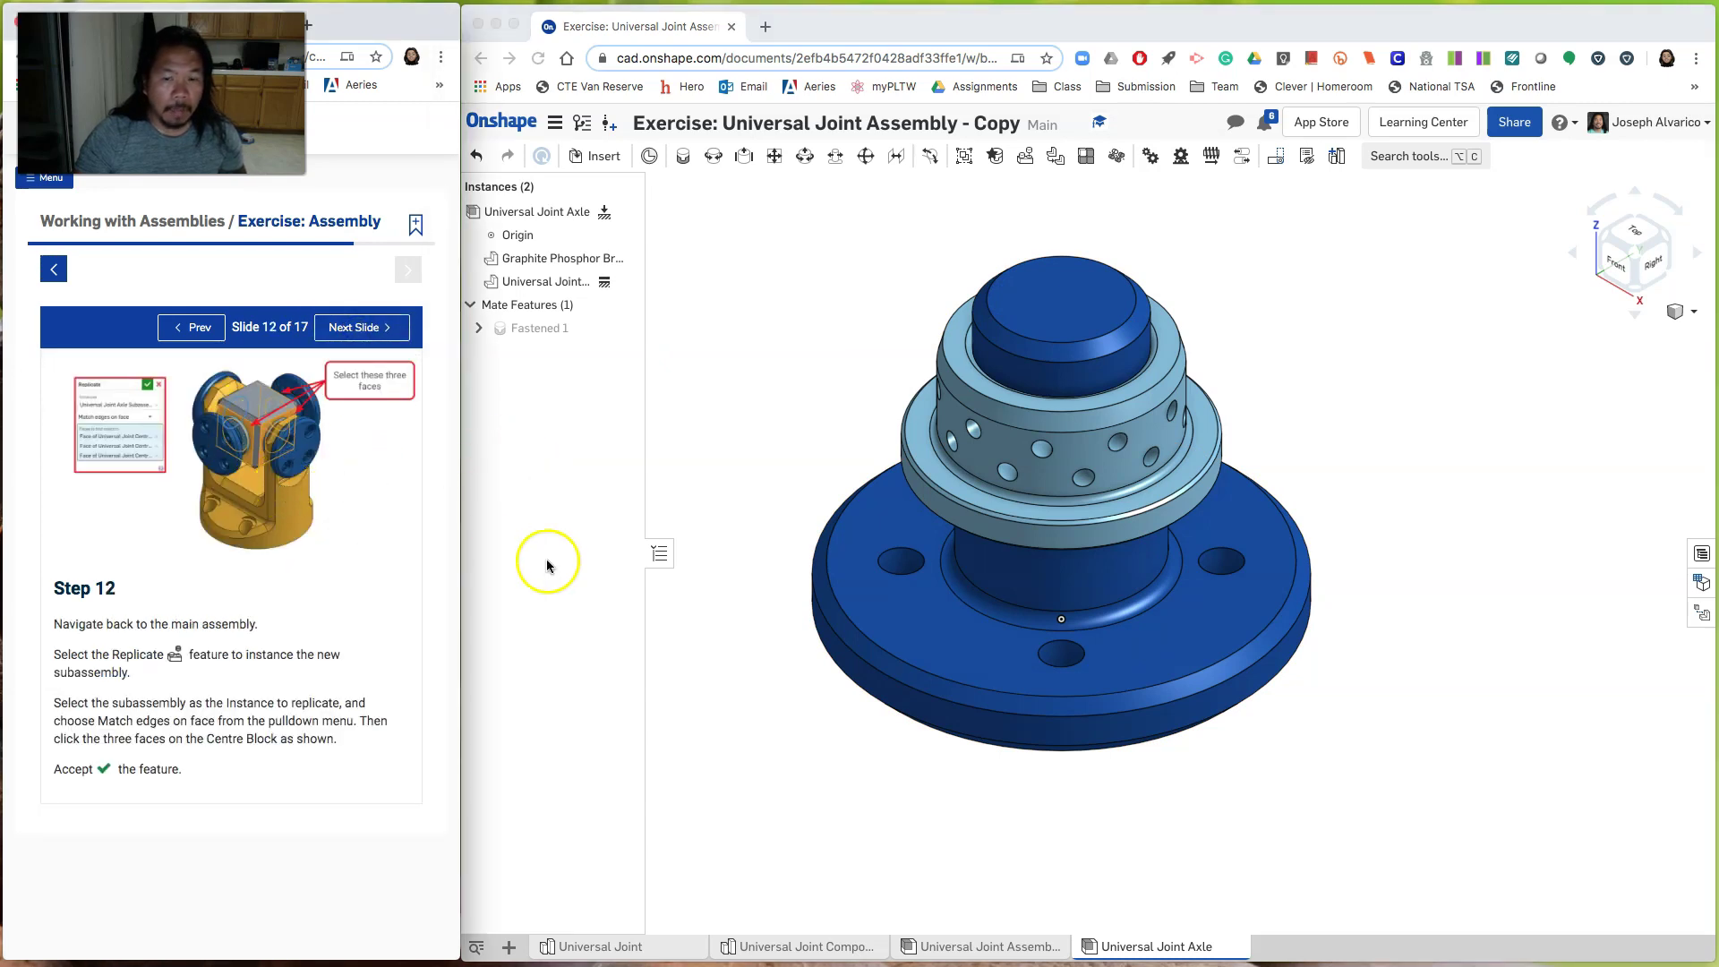
click(995, 951)
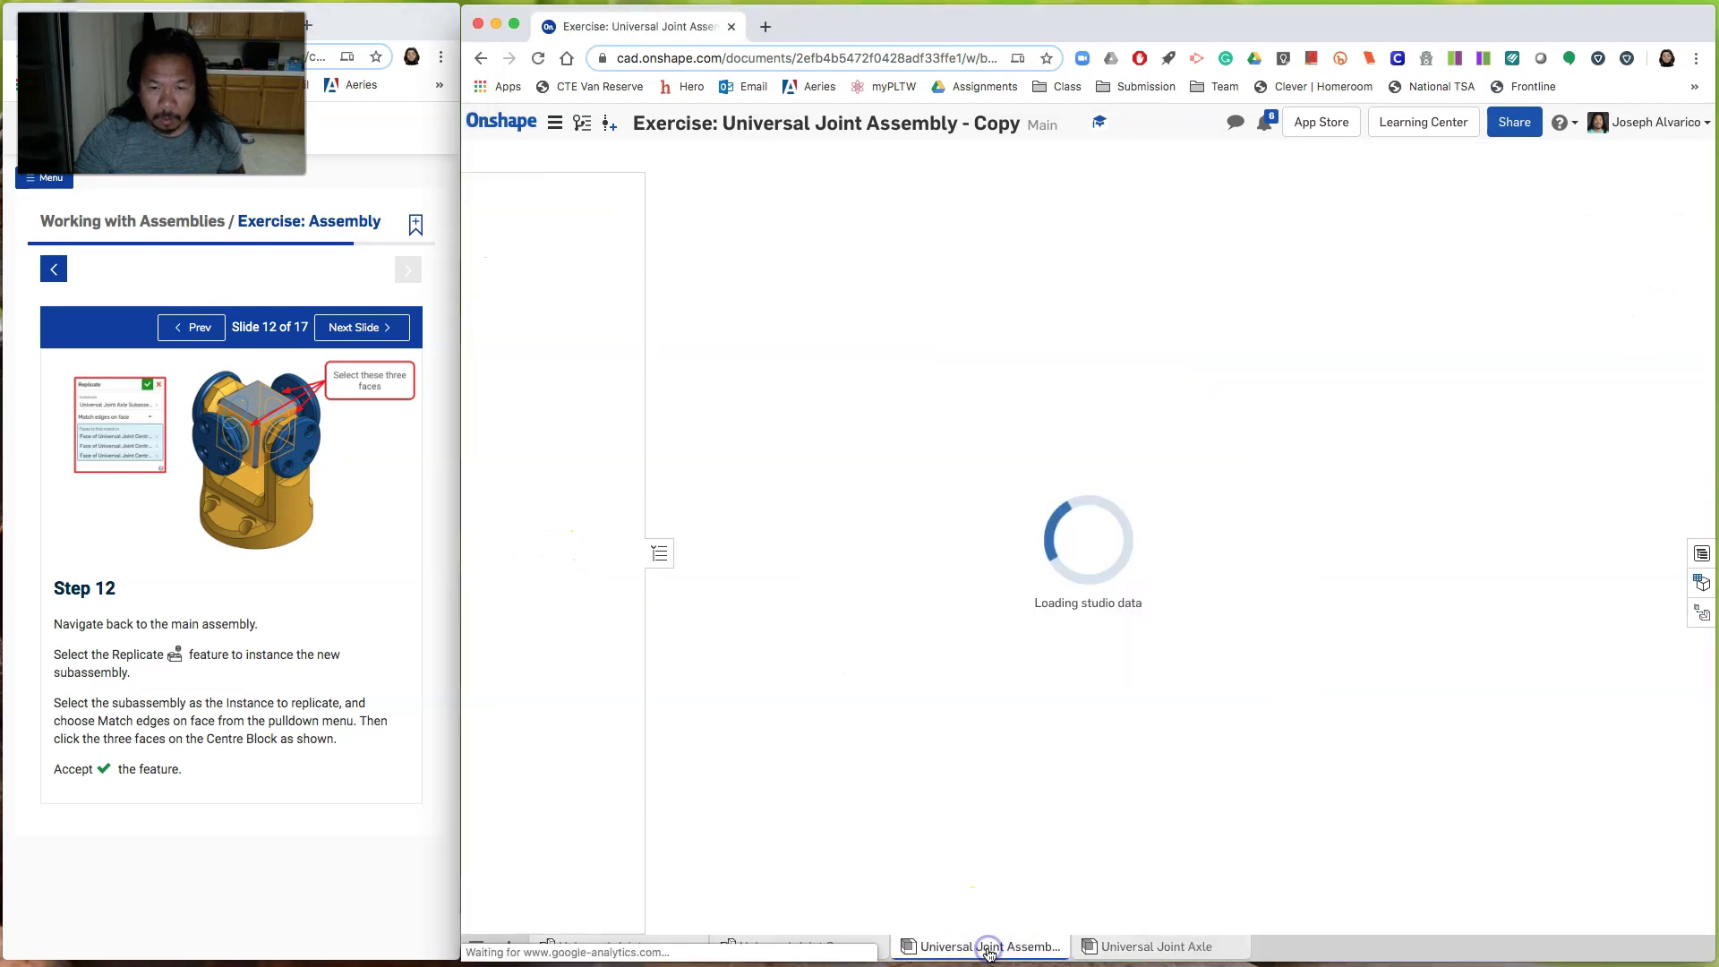
drag(971, 951, 1164, 951)
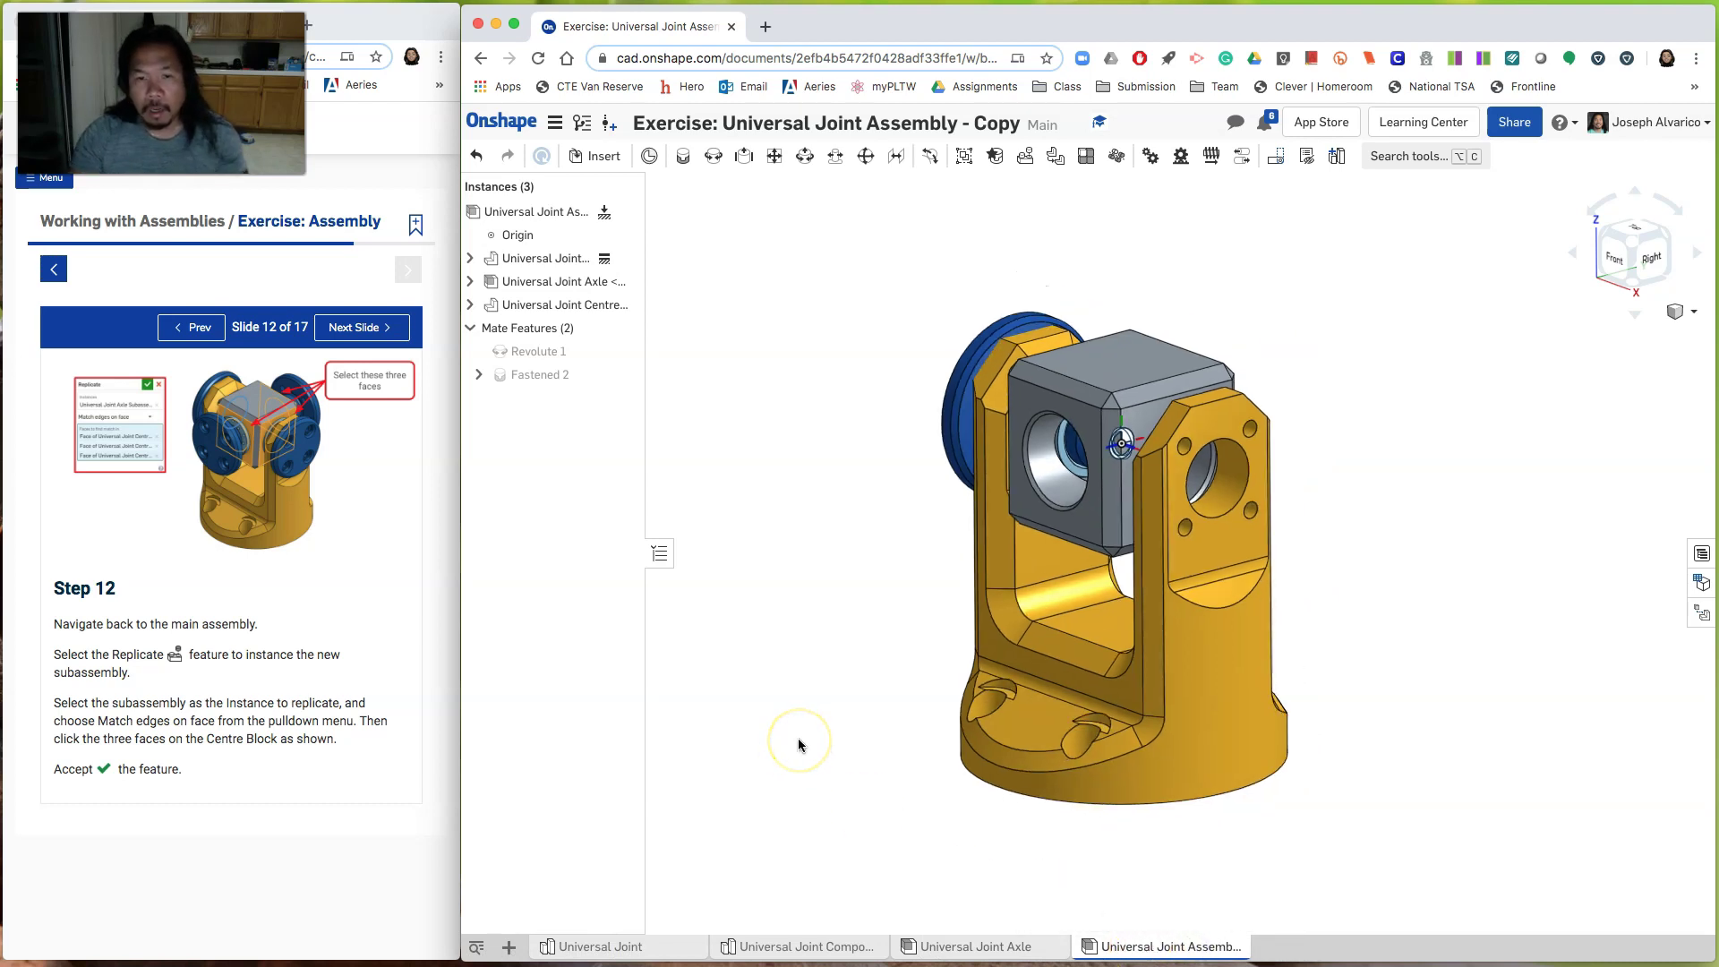
Step: Start a Replicate feature with the Universal Joint Axle subassembly as the instance, using Match individual faces
scroll(798, 740, up, 2)
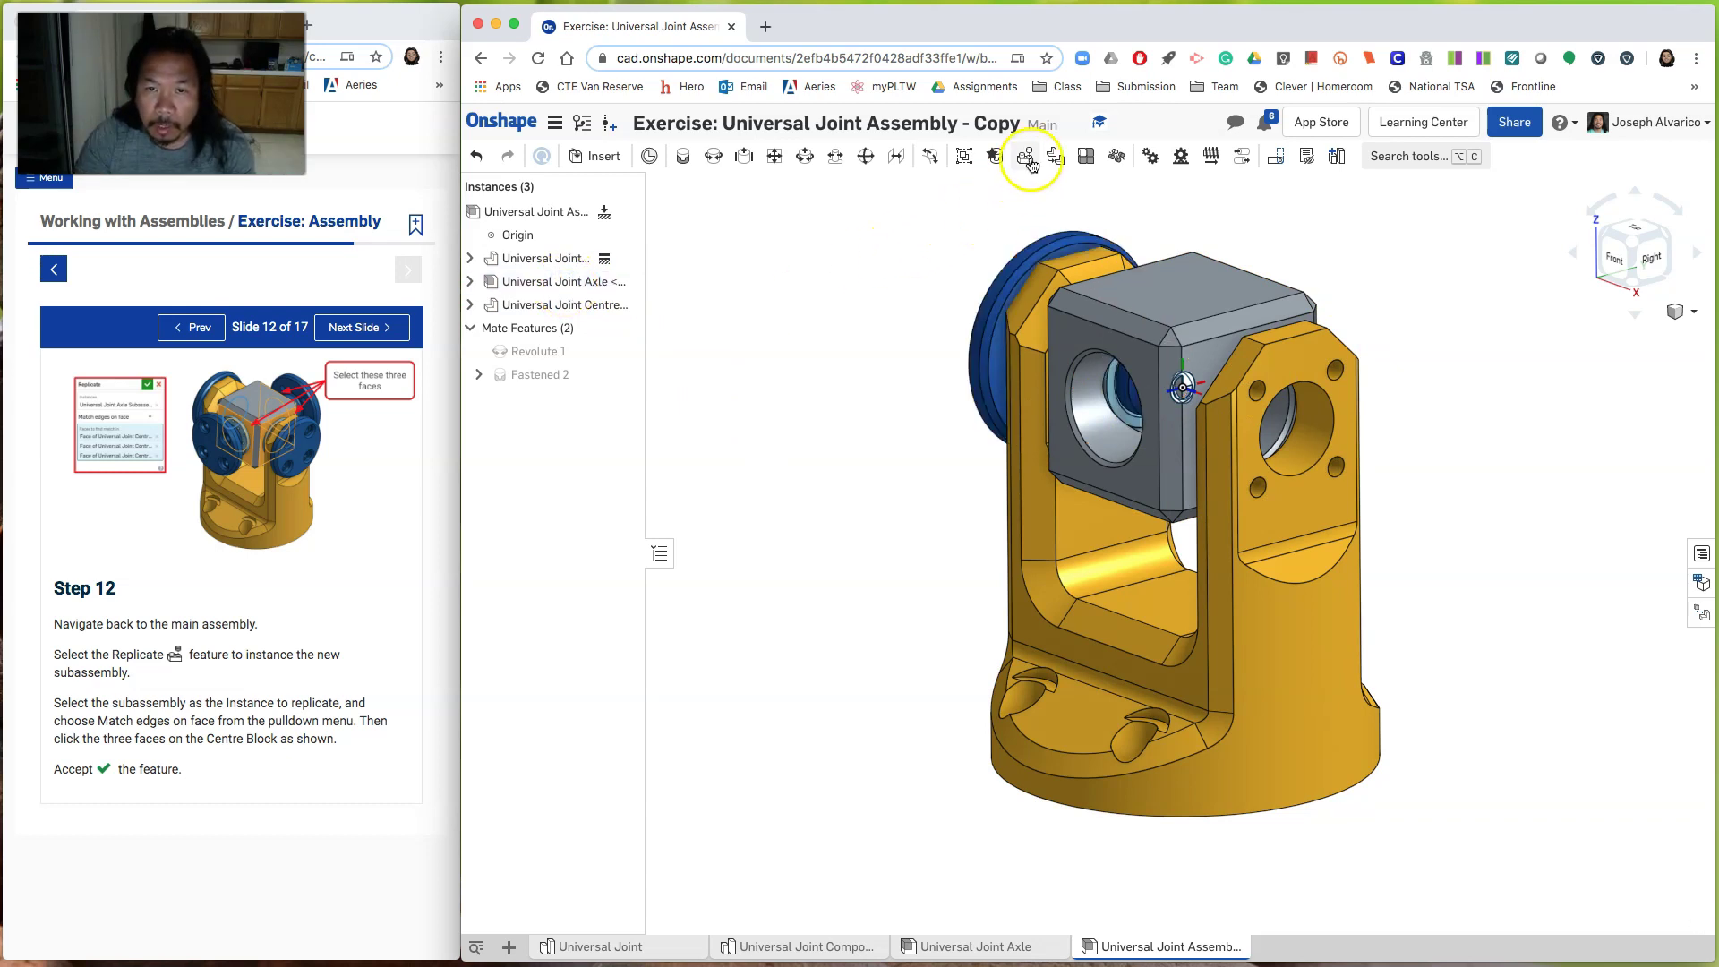
click(1029, 157)
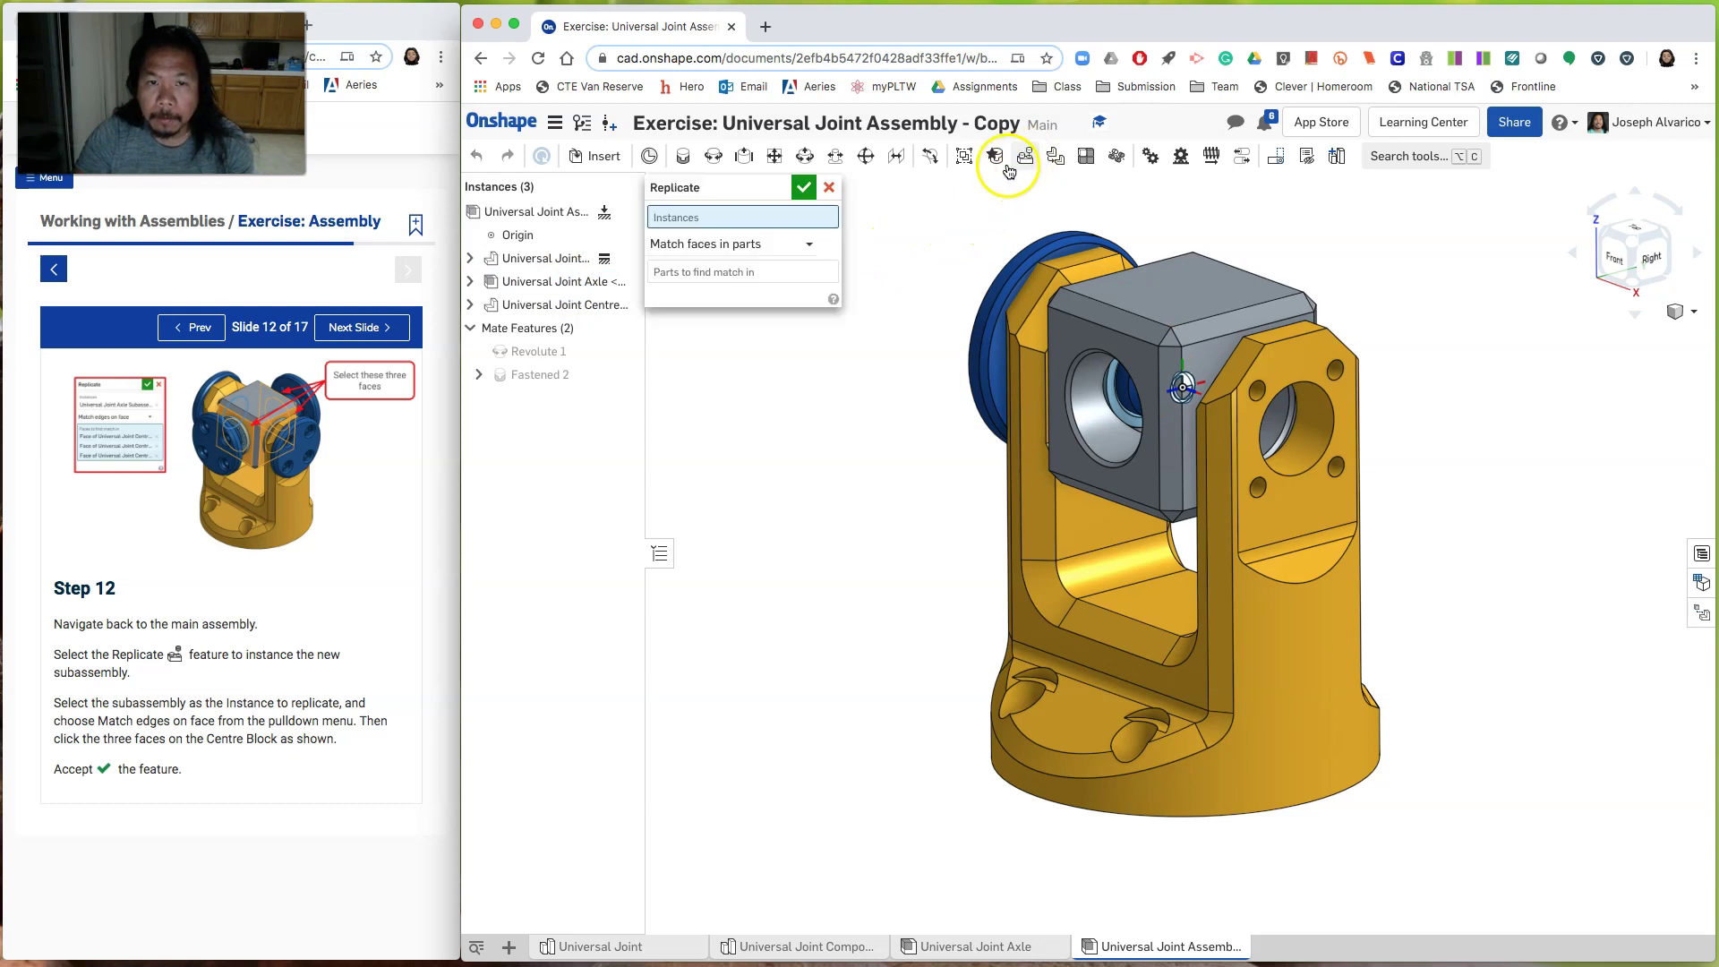
click(567, 284)
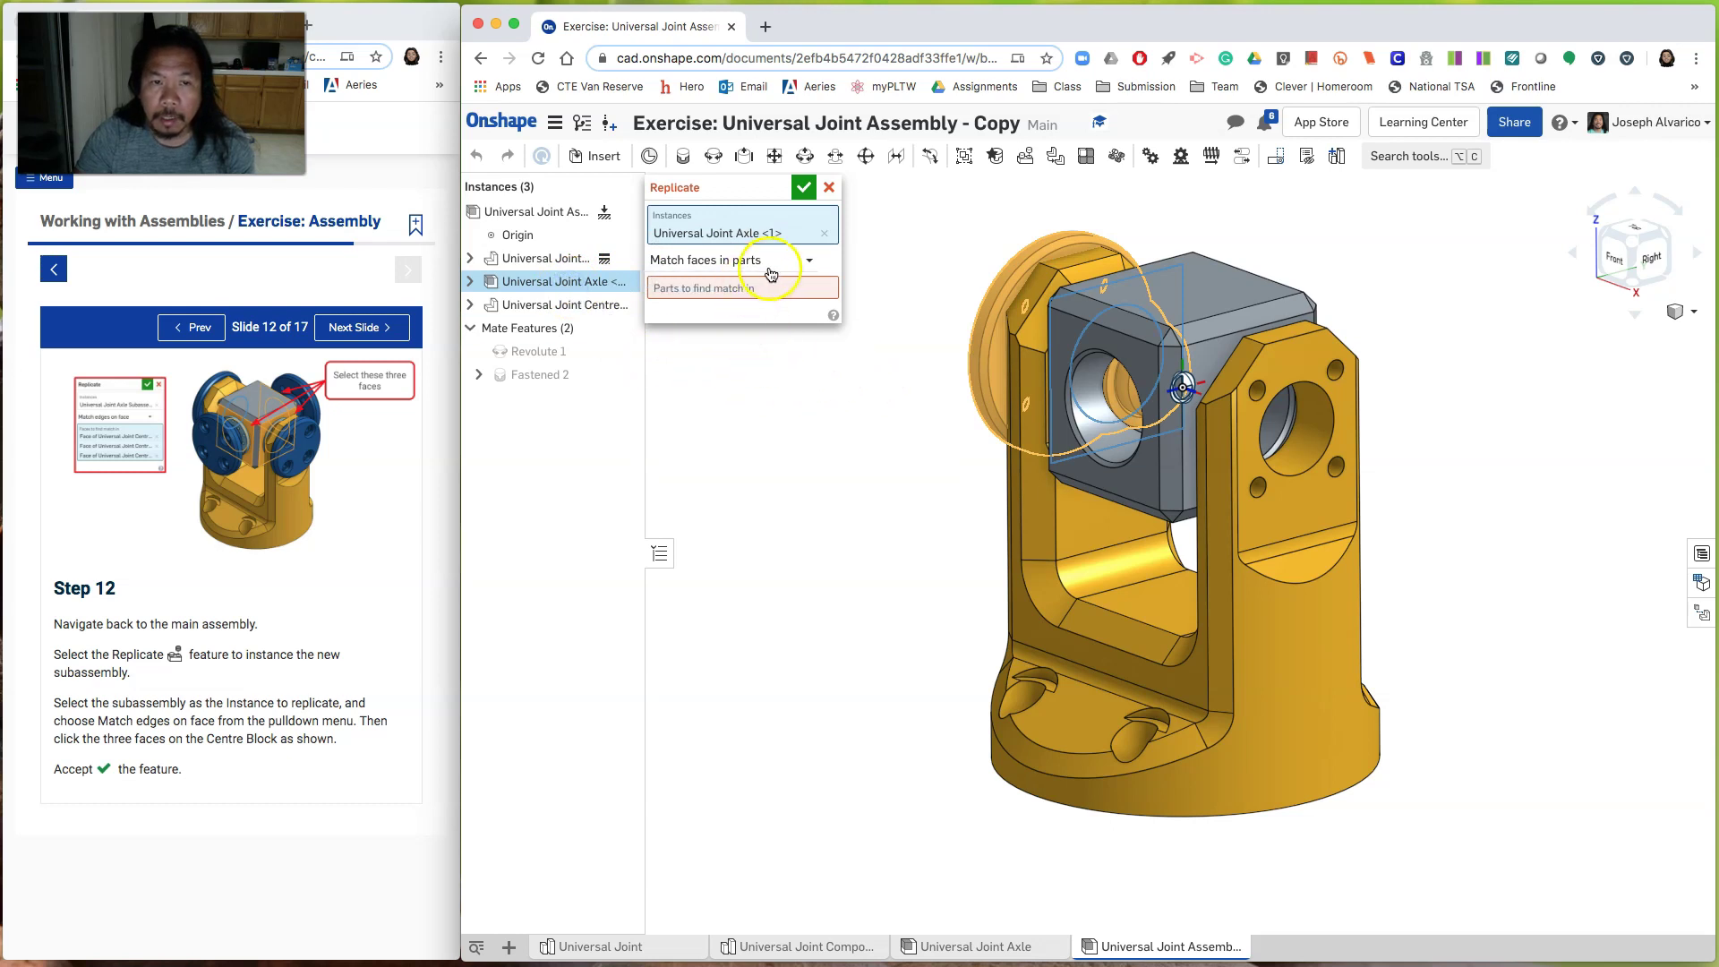
click(807, 265)
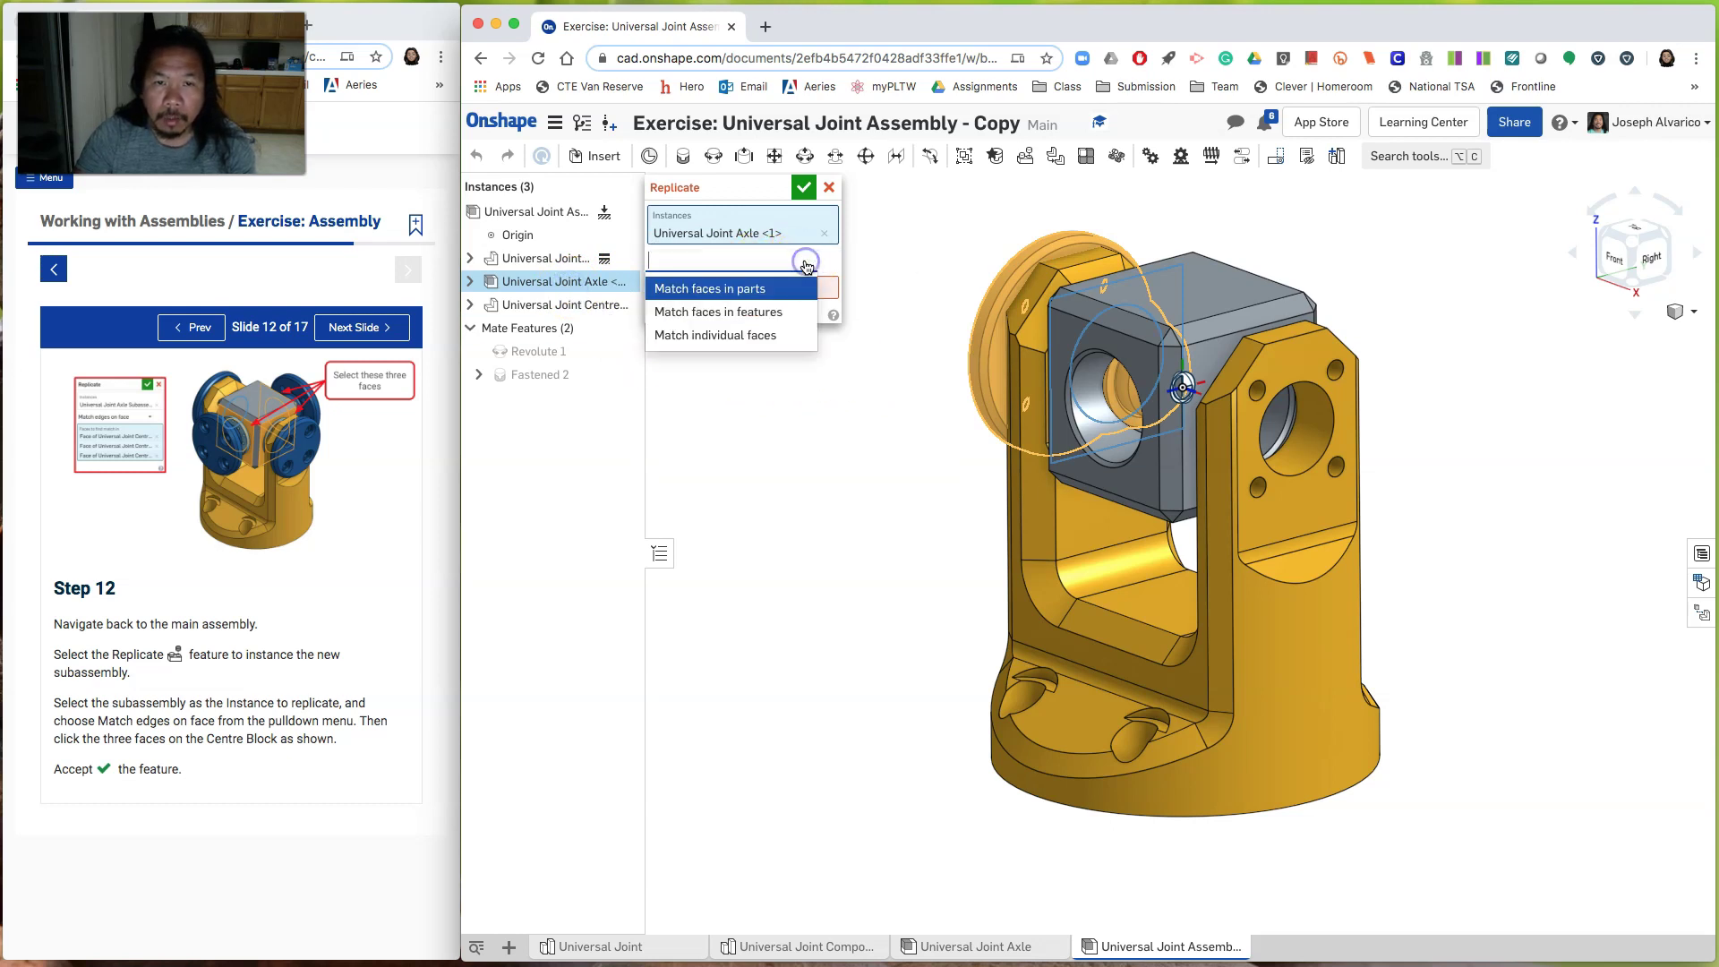
click(742, 339)
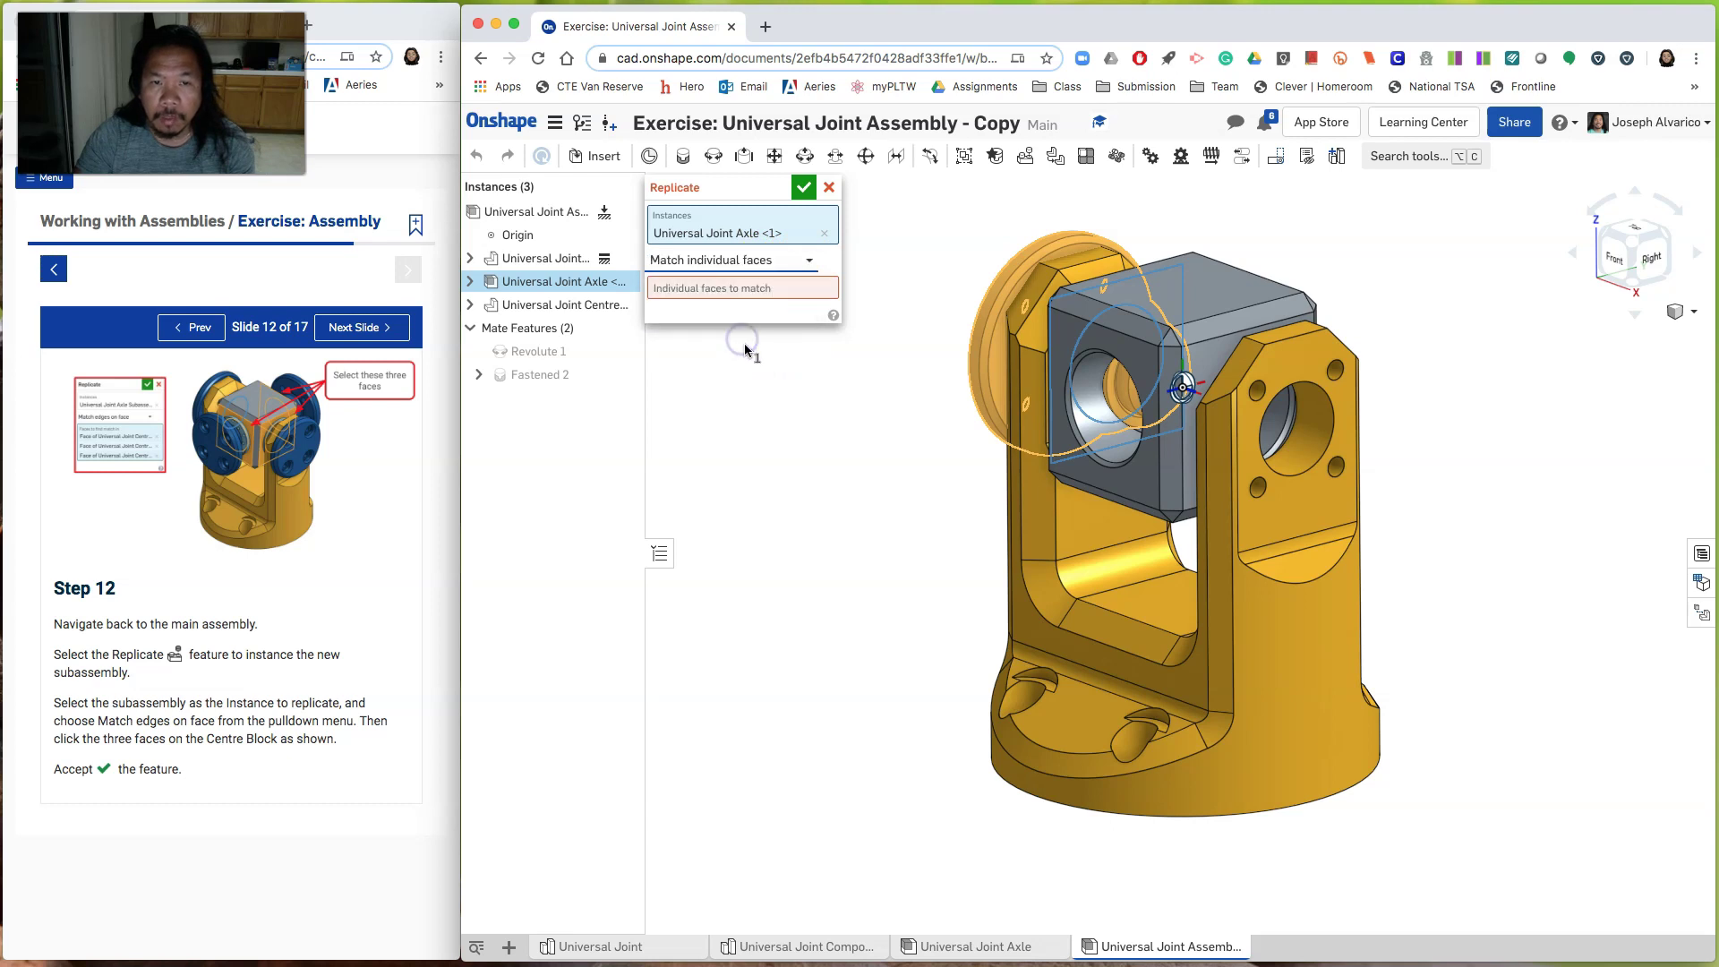
scroll(1082, 368, up, 5)
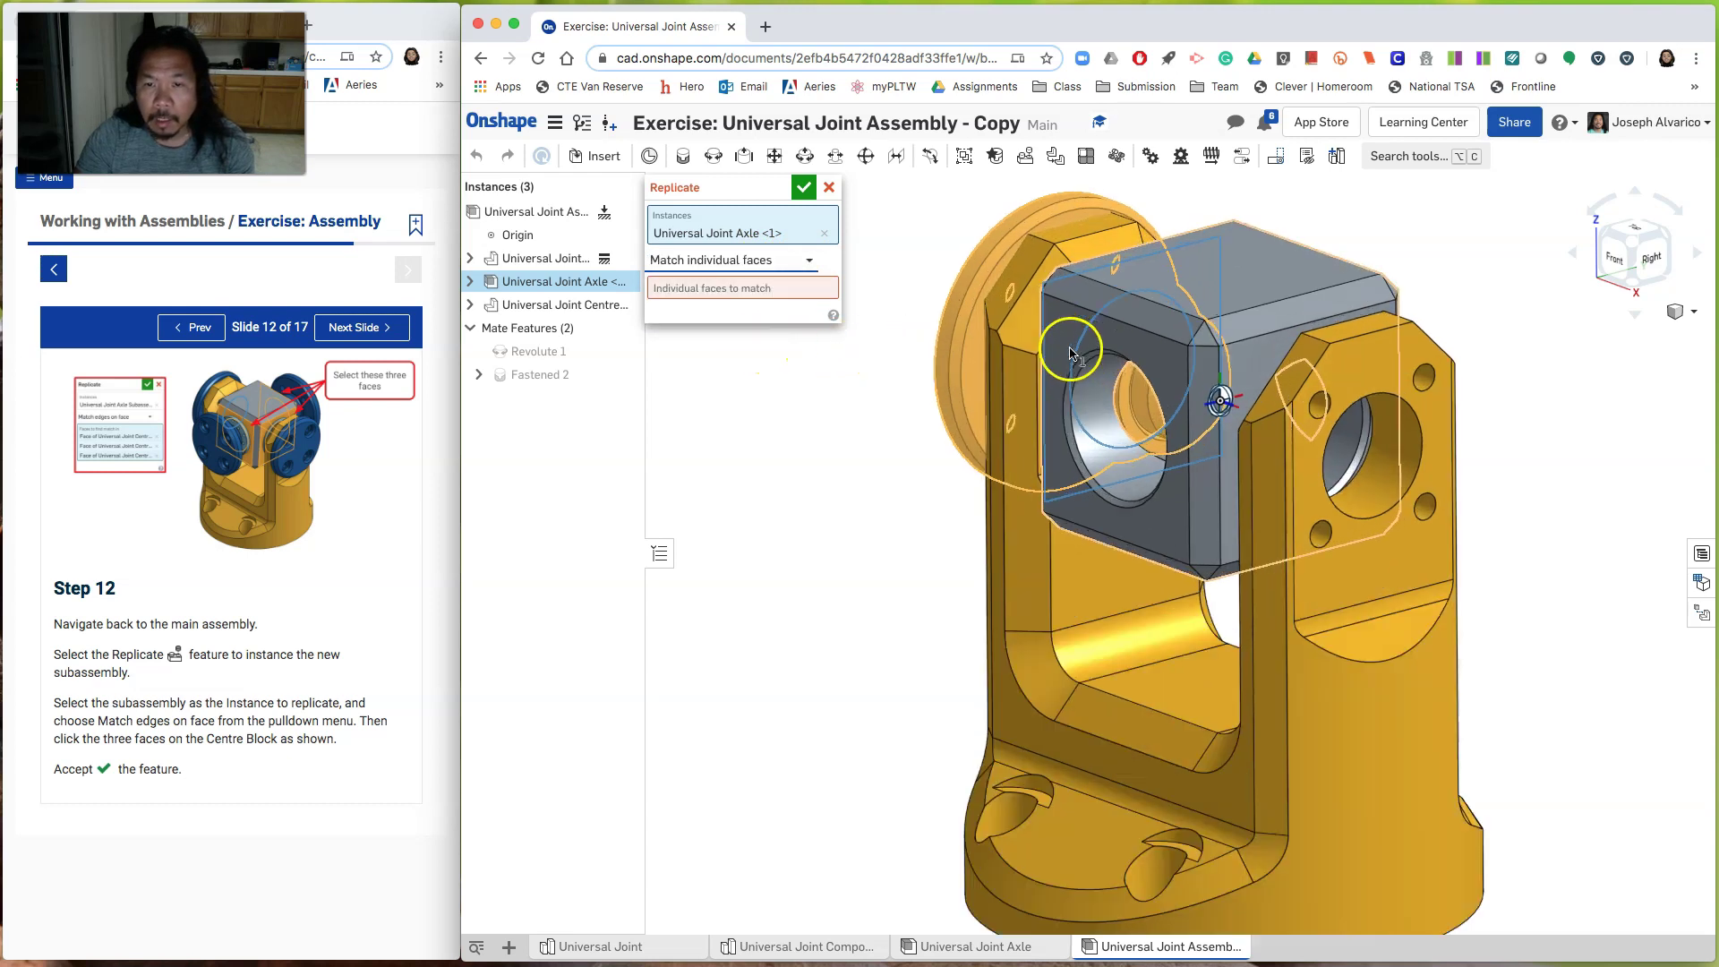
Step: Choose the three remaining holed side faces of the Centre Block as the faces to match and accept the Replicate feature
click(756, 287)
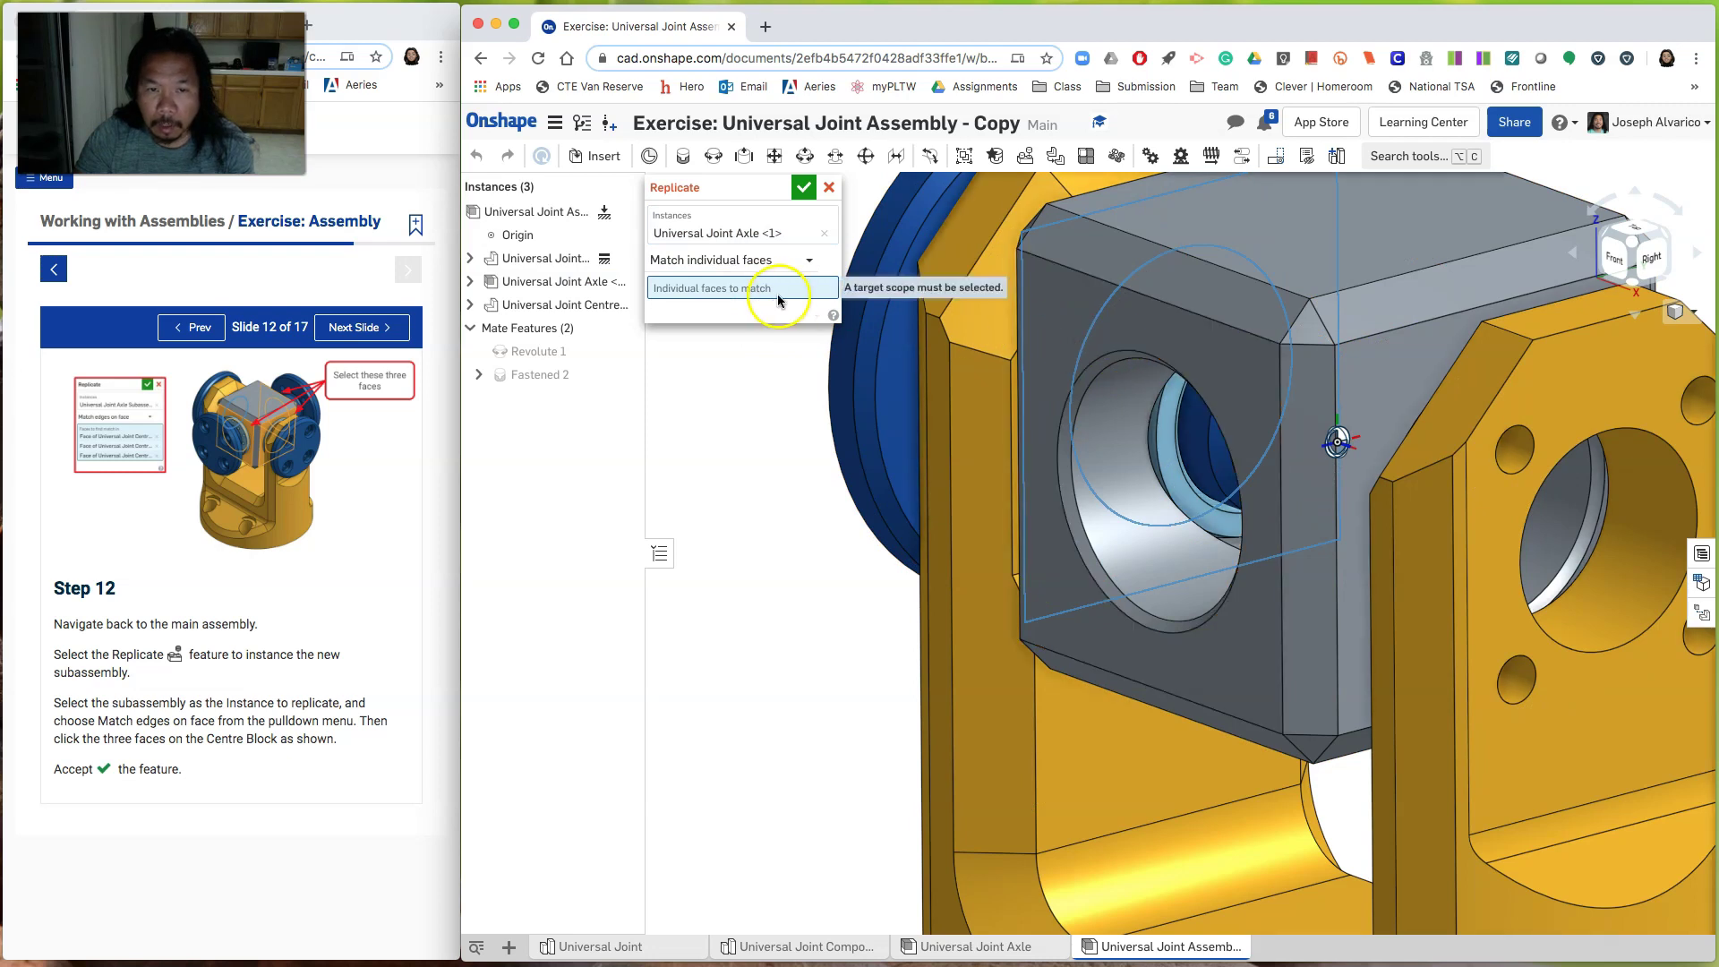
click(1079, 340)
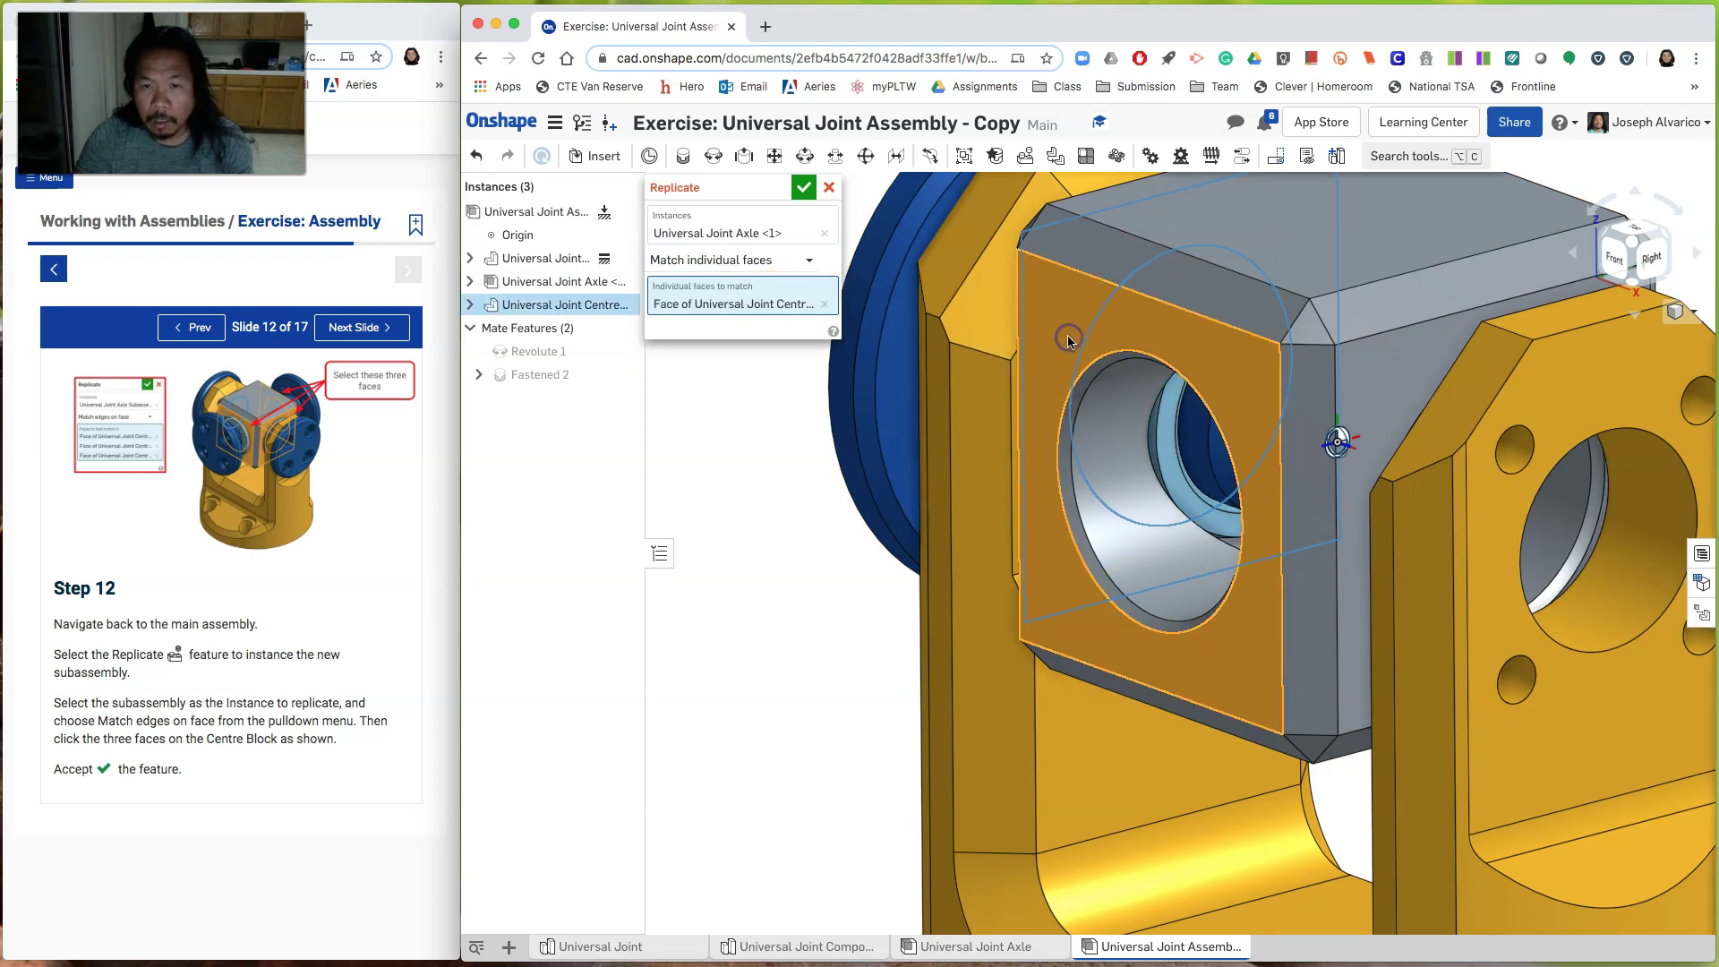
scroll(1119, 345, down, 2)
click(1314, 362)
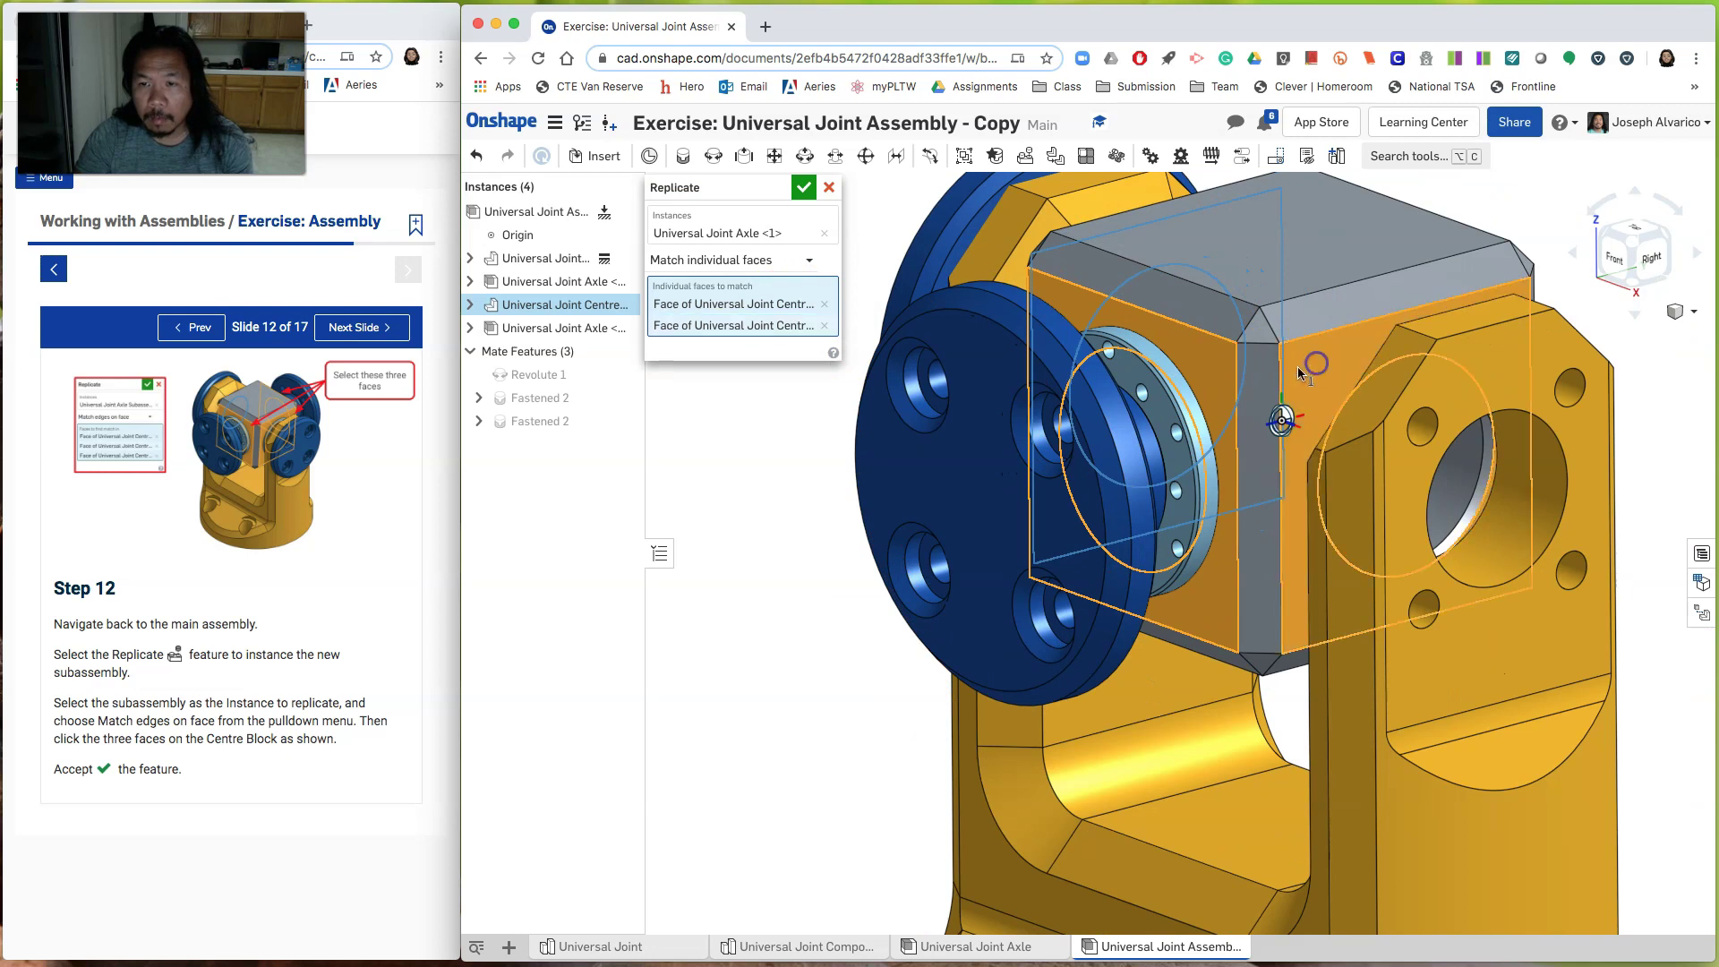
scroll(1292, 364, down, 2)
right_drag(1558, 369, 1466, 376)
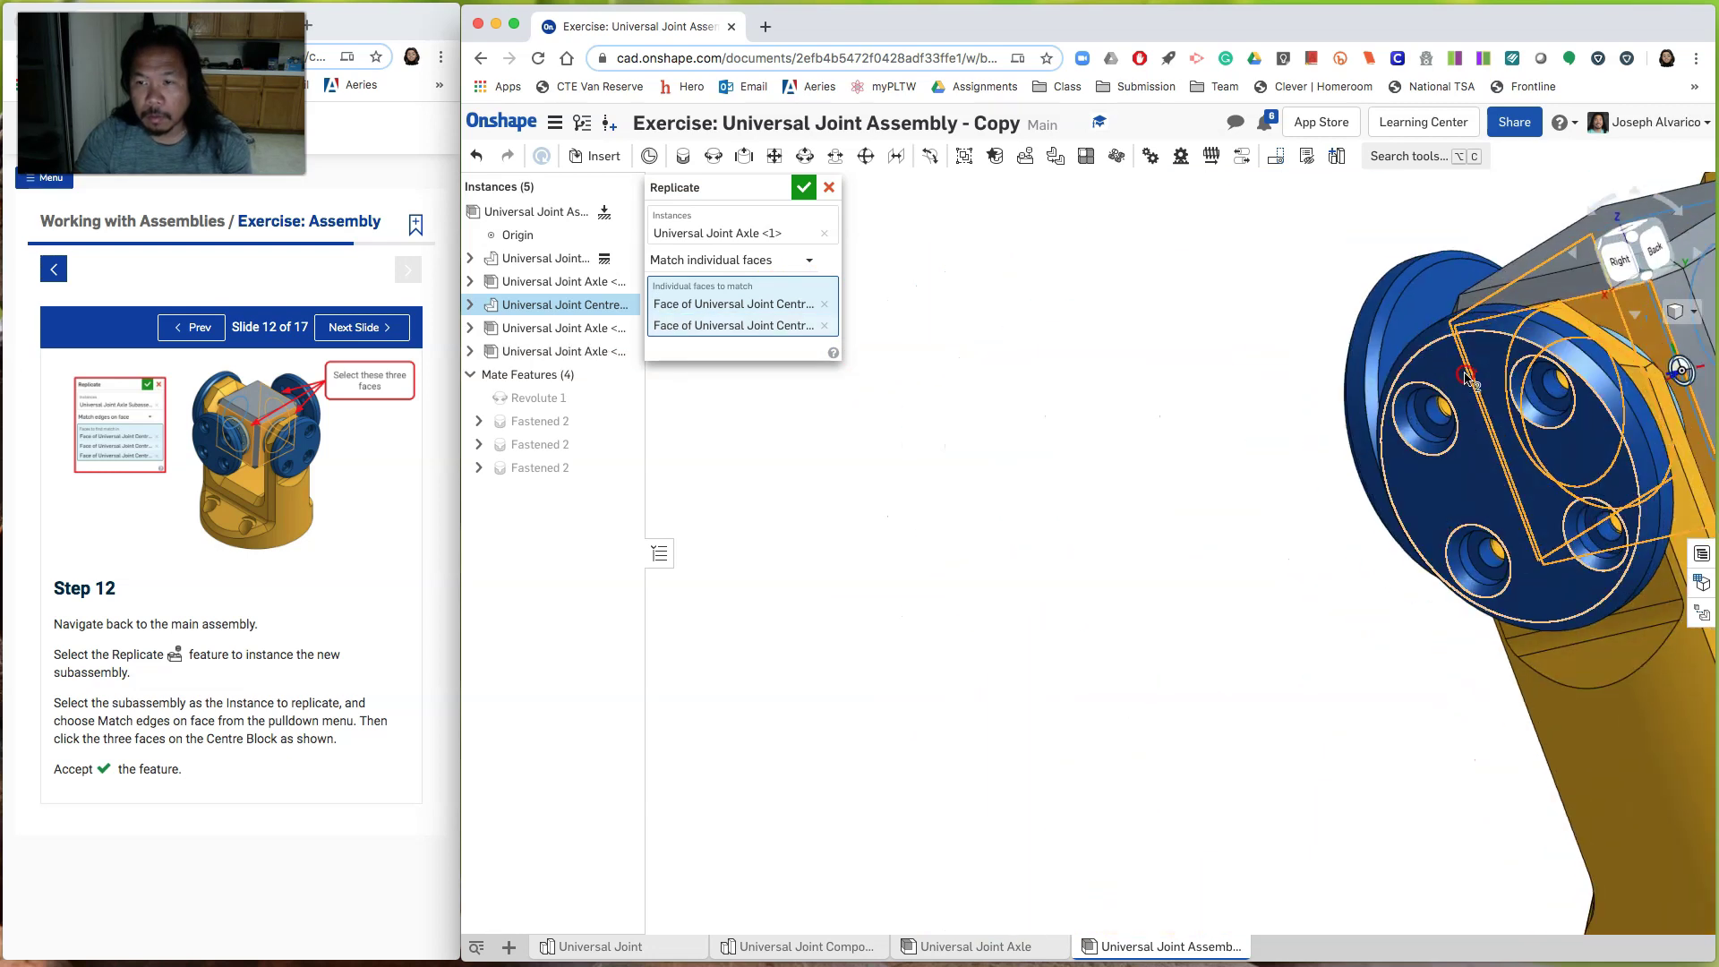
middle_drag(1471, 378, 981, 364)
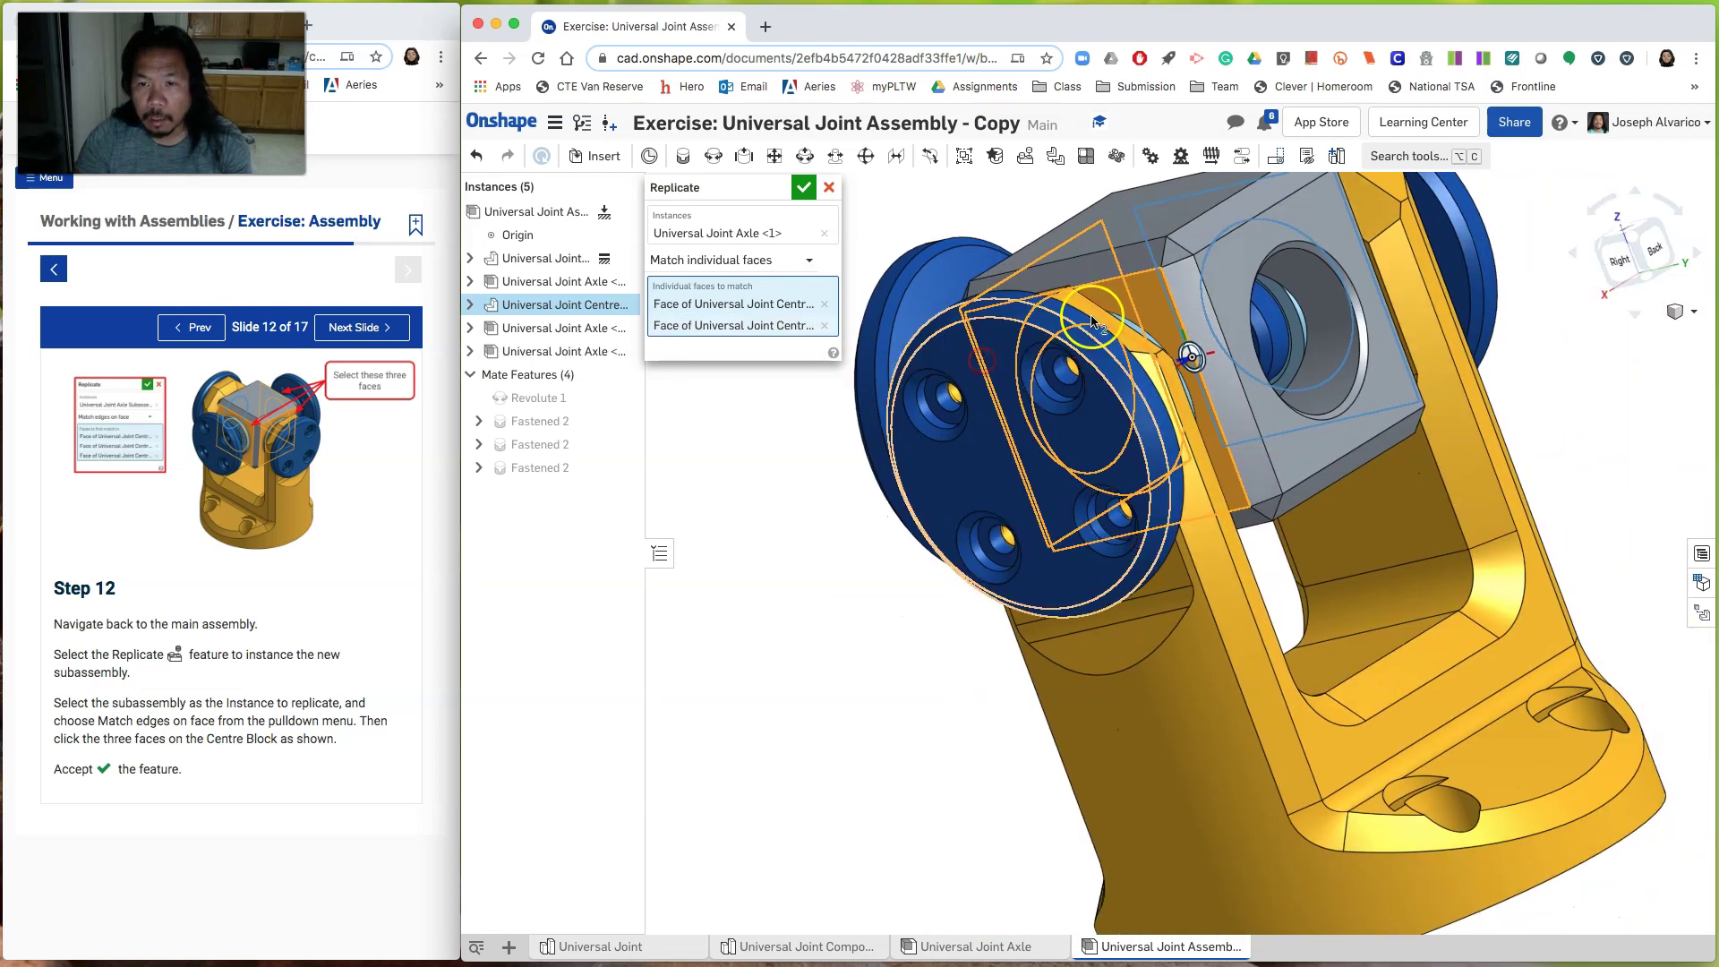
click(1332, 225)
click(804, 190)
Step: Set the isometric view and examine the replicated Axle subassemblies around the Centre Block
scroll(813, 432, up, 1)
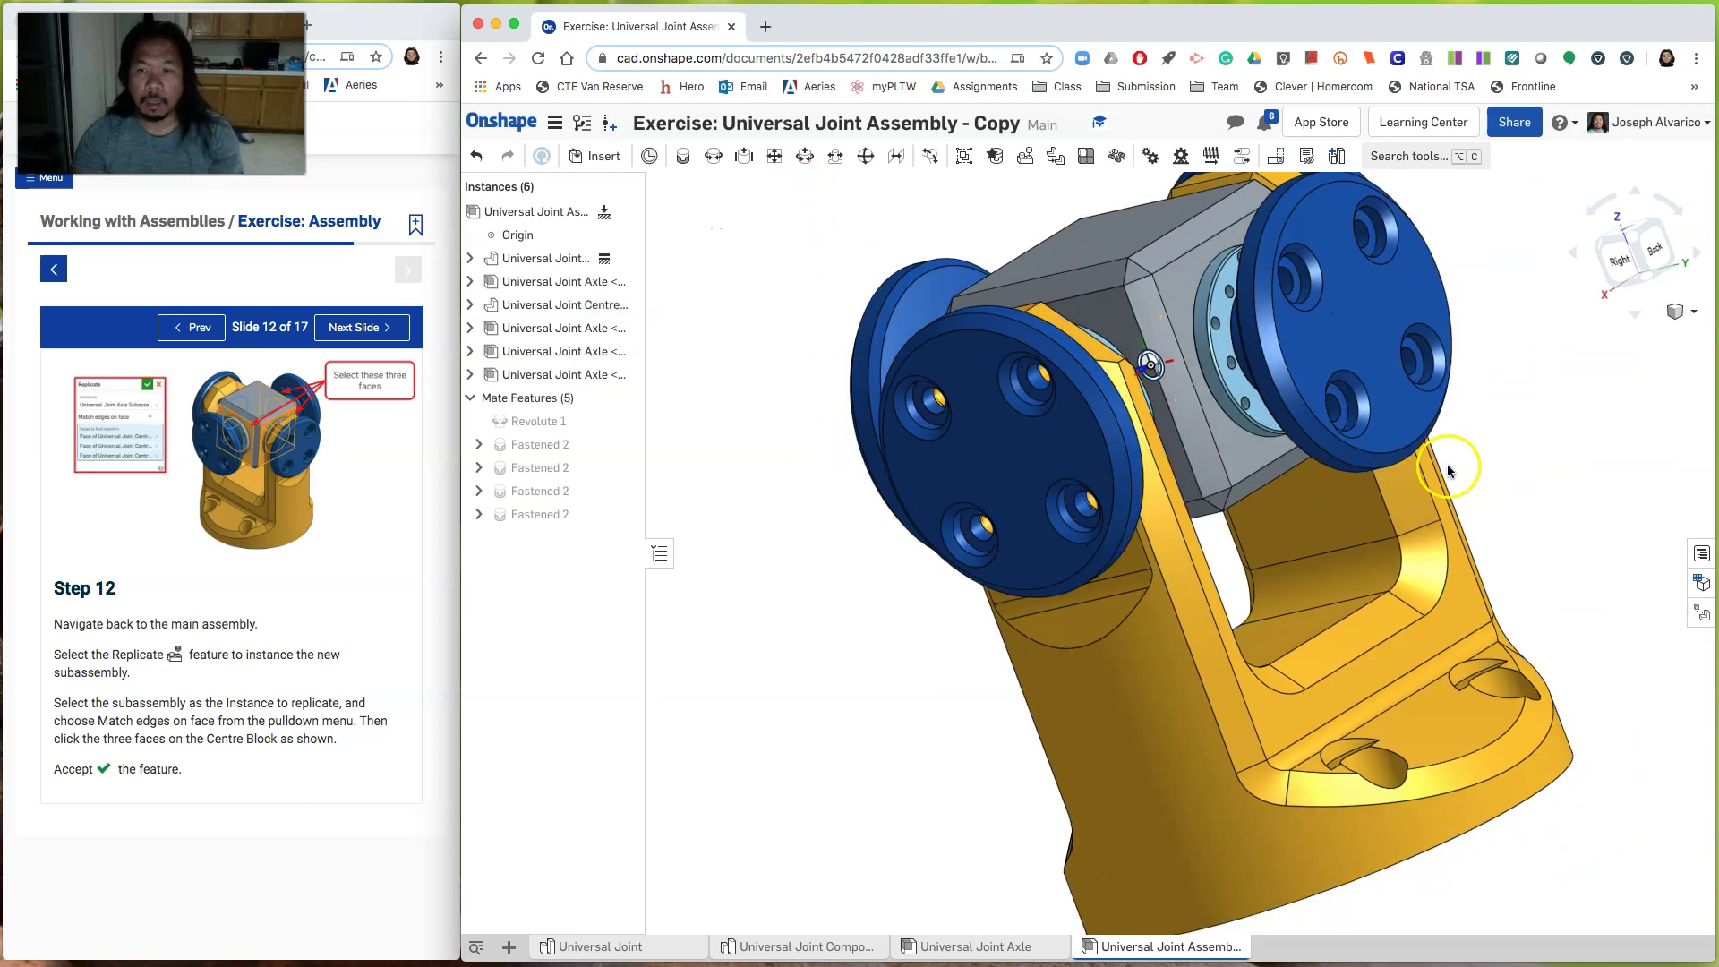
right_click(1528, 476)
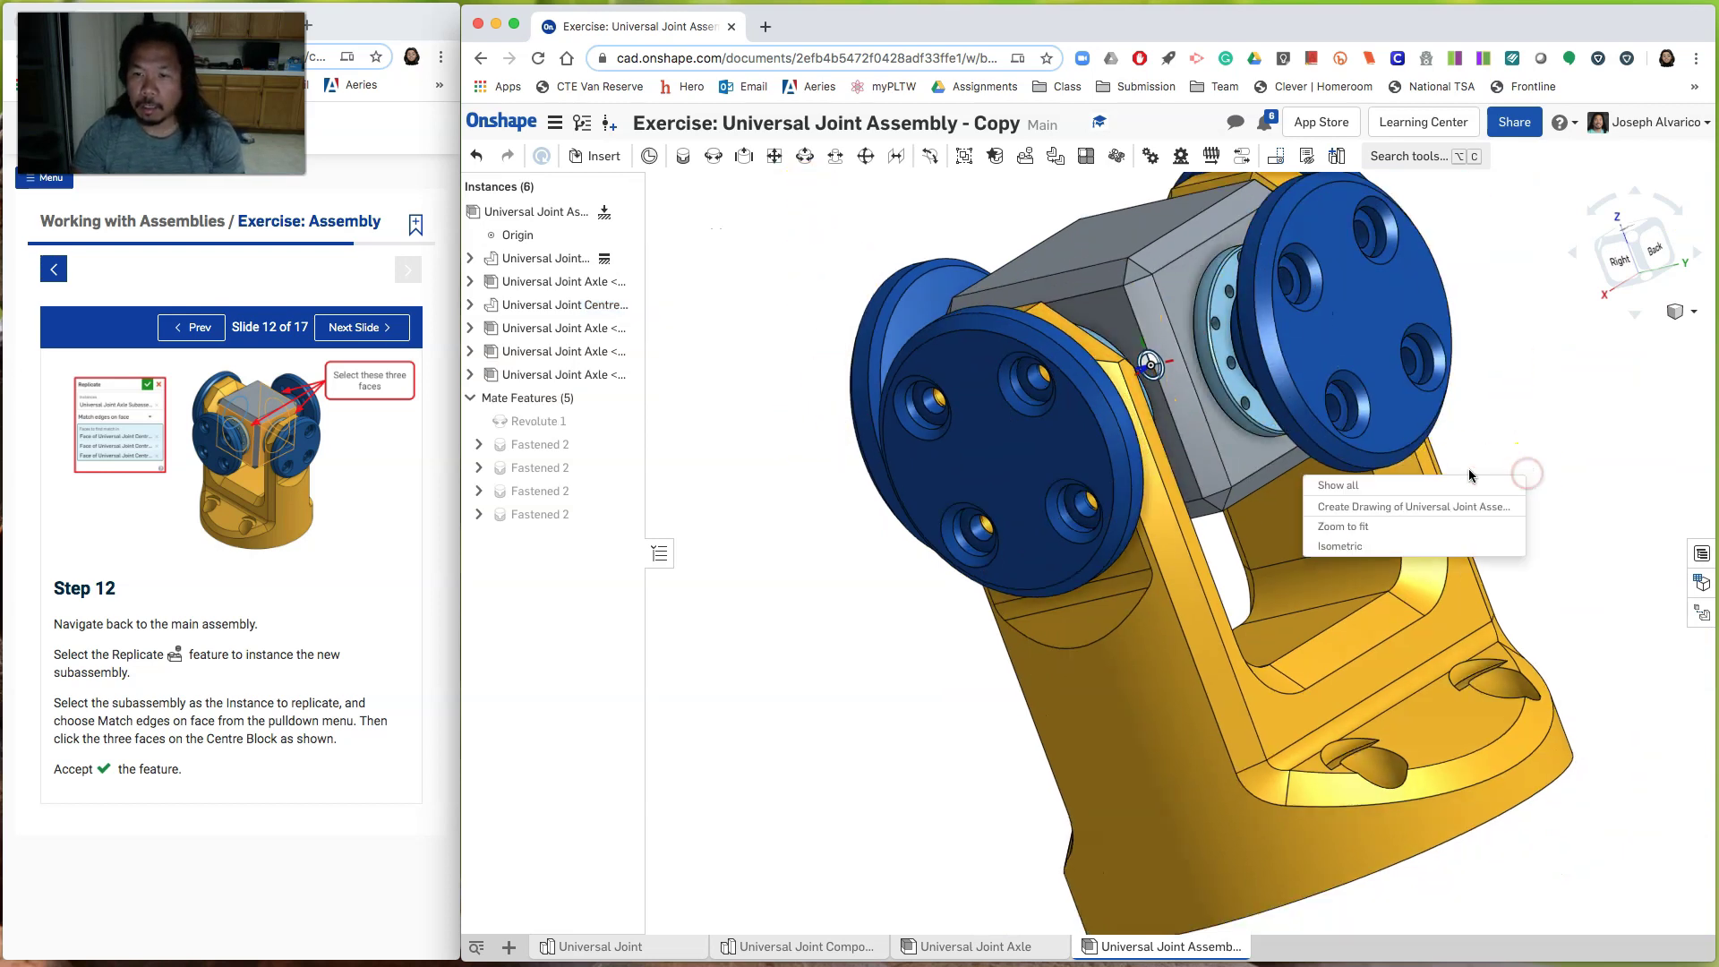
click(1404, 546)
scroll(1497, 503, up, 3)
scroll(1498, 502, down, 2)
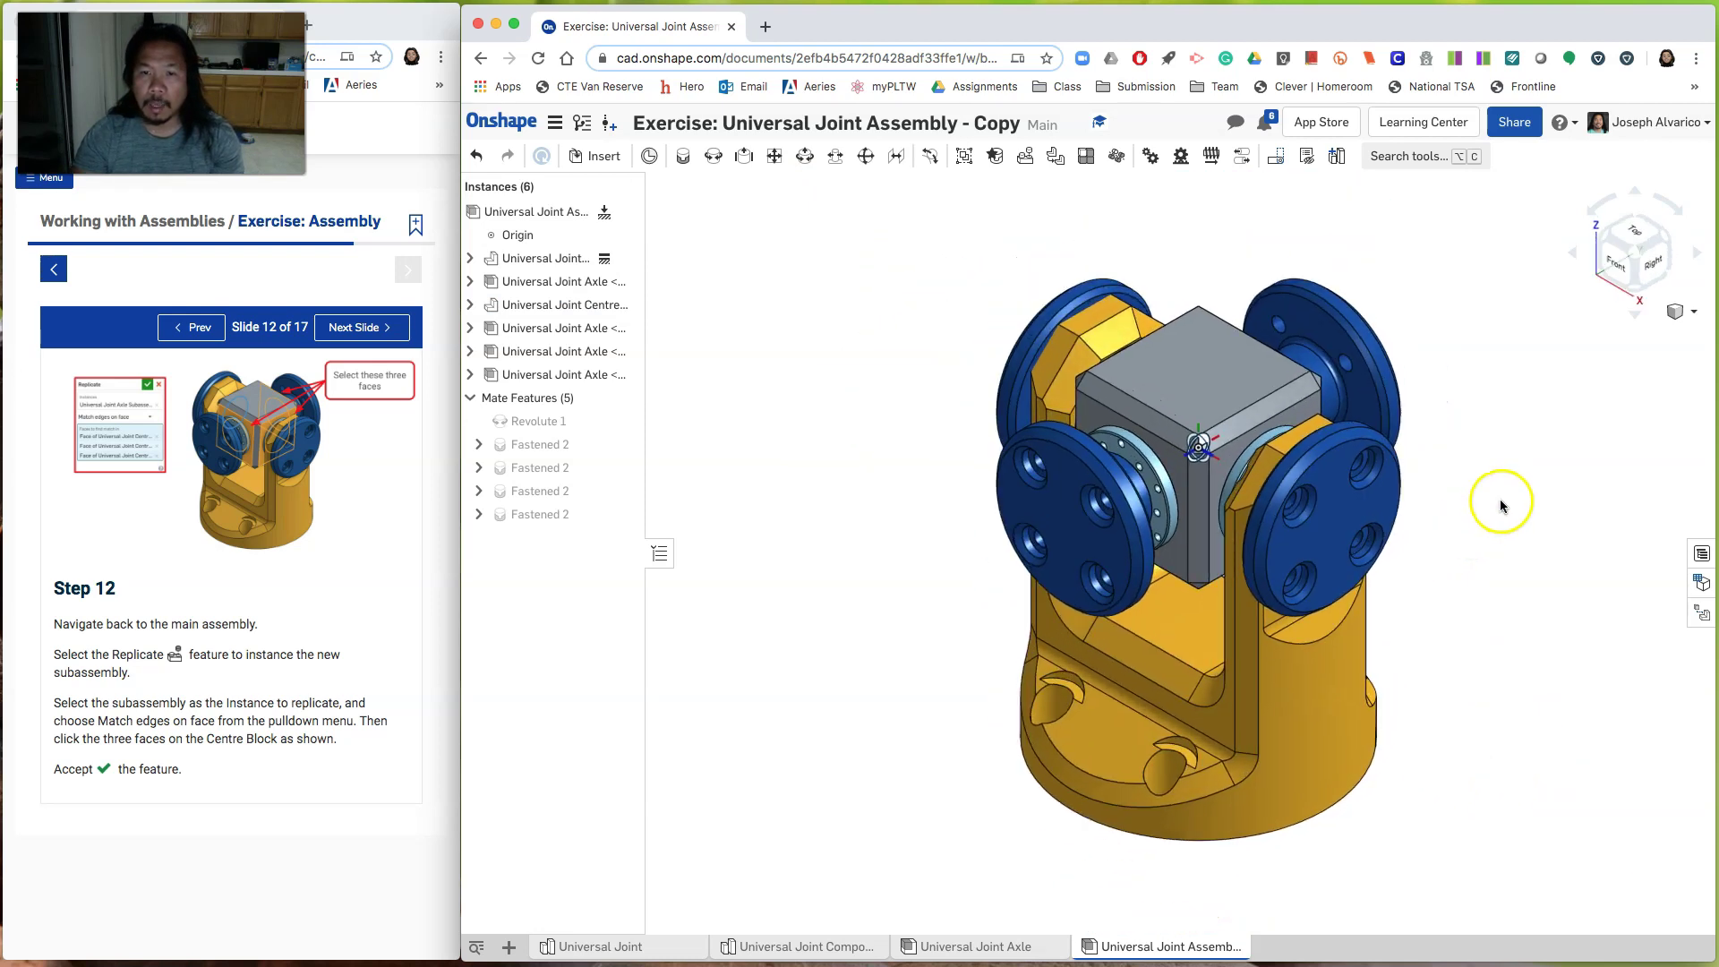
mouse_move(1497, 503)
right_down()
mouse_move(1492, 481)
mouse_move(1491, 497)
right_up()
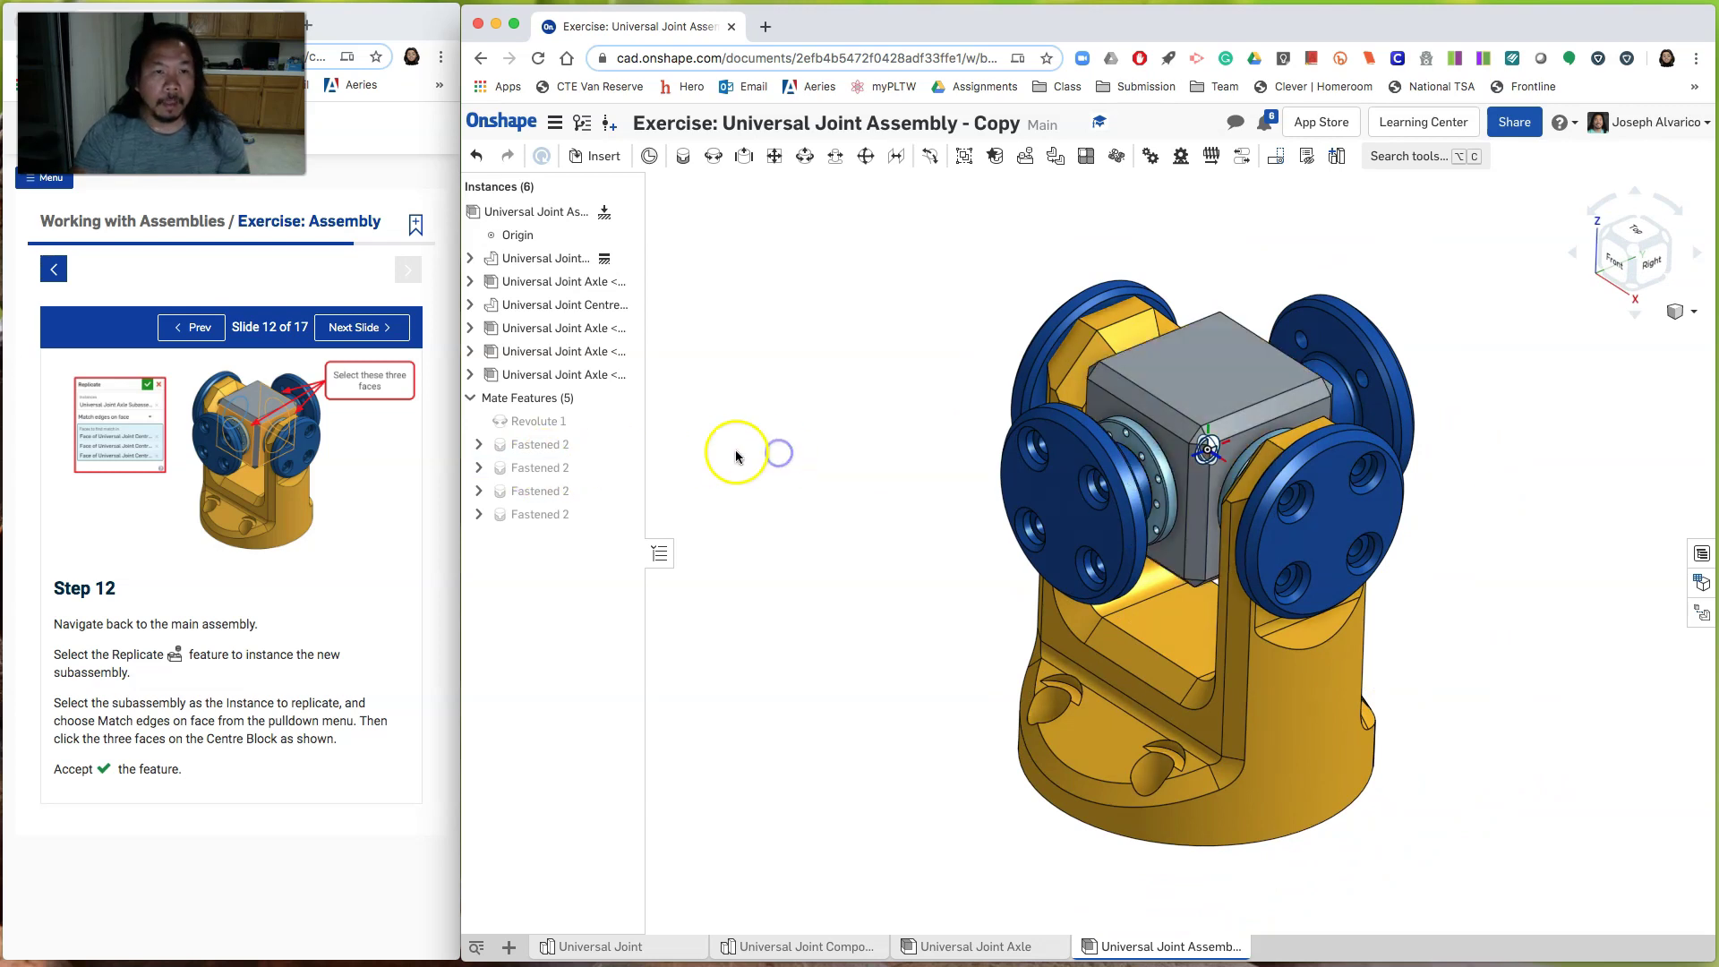
Step: Advance the exercise to Step 13, then copy the Universal Joint Flange and paste a second instance beside the assembly
click(336, 328)
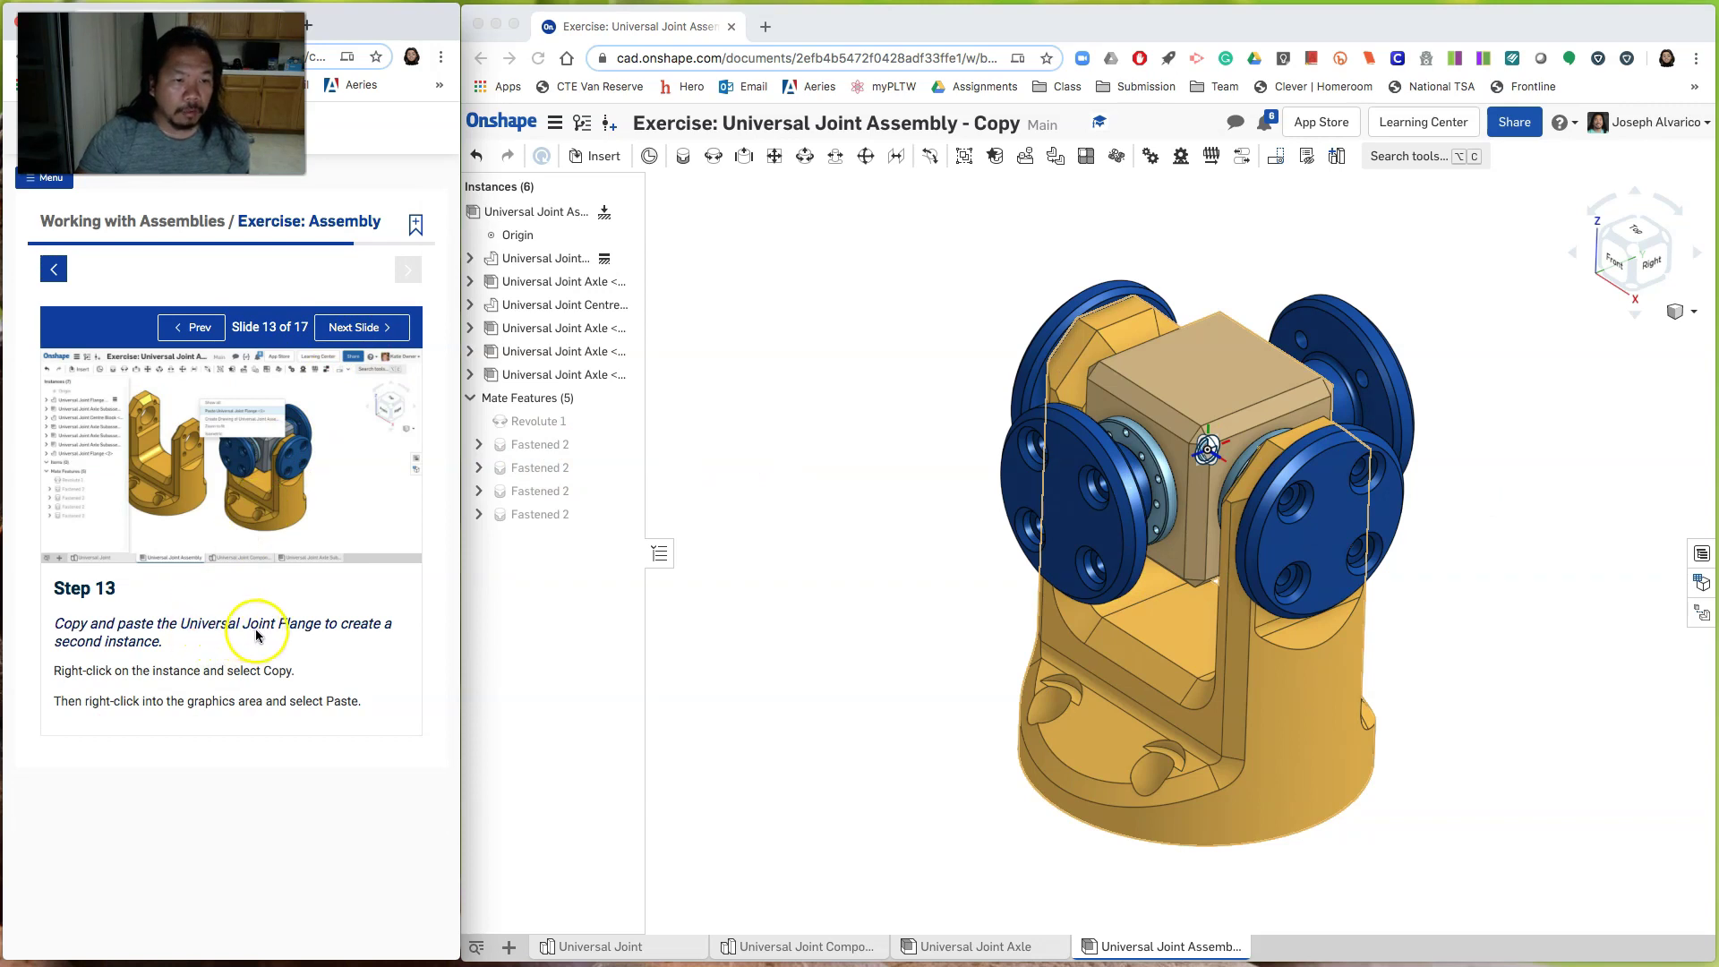
click(894, 627)
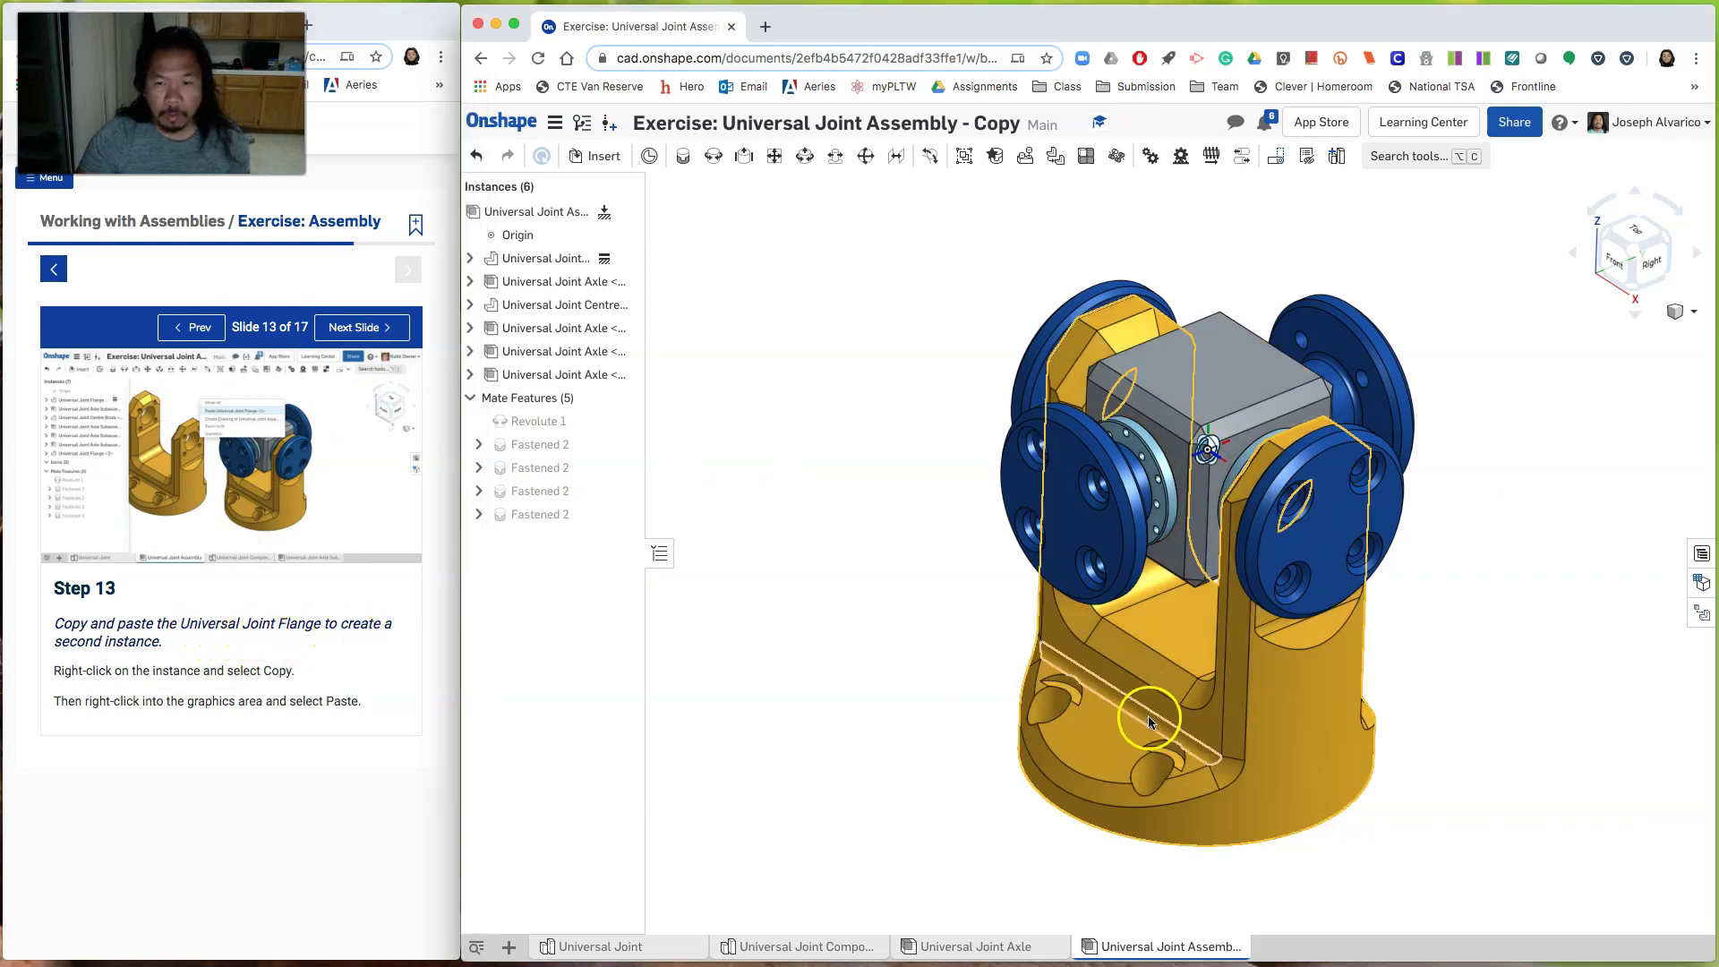
right_click(1099, 752)
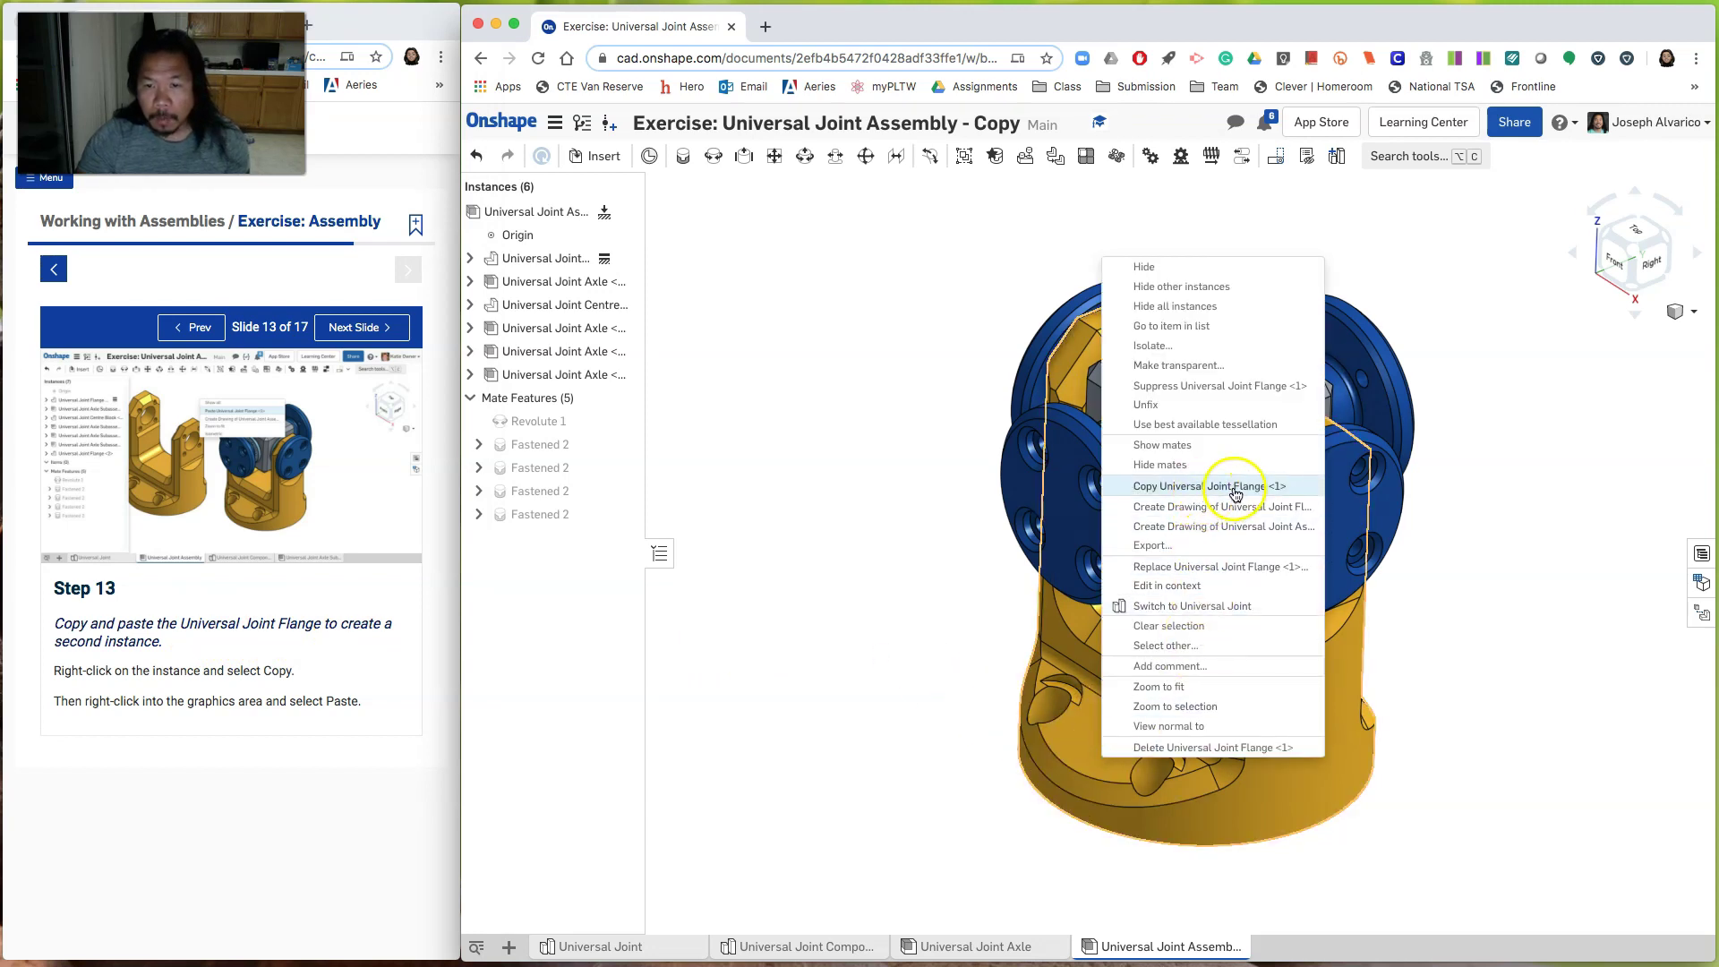
click(822, 488)
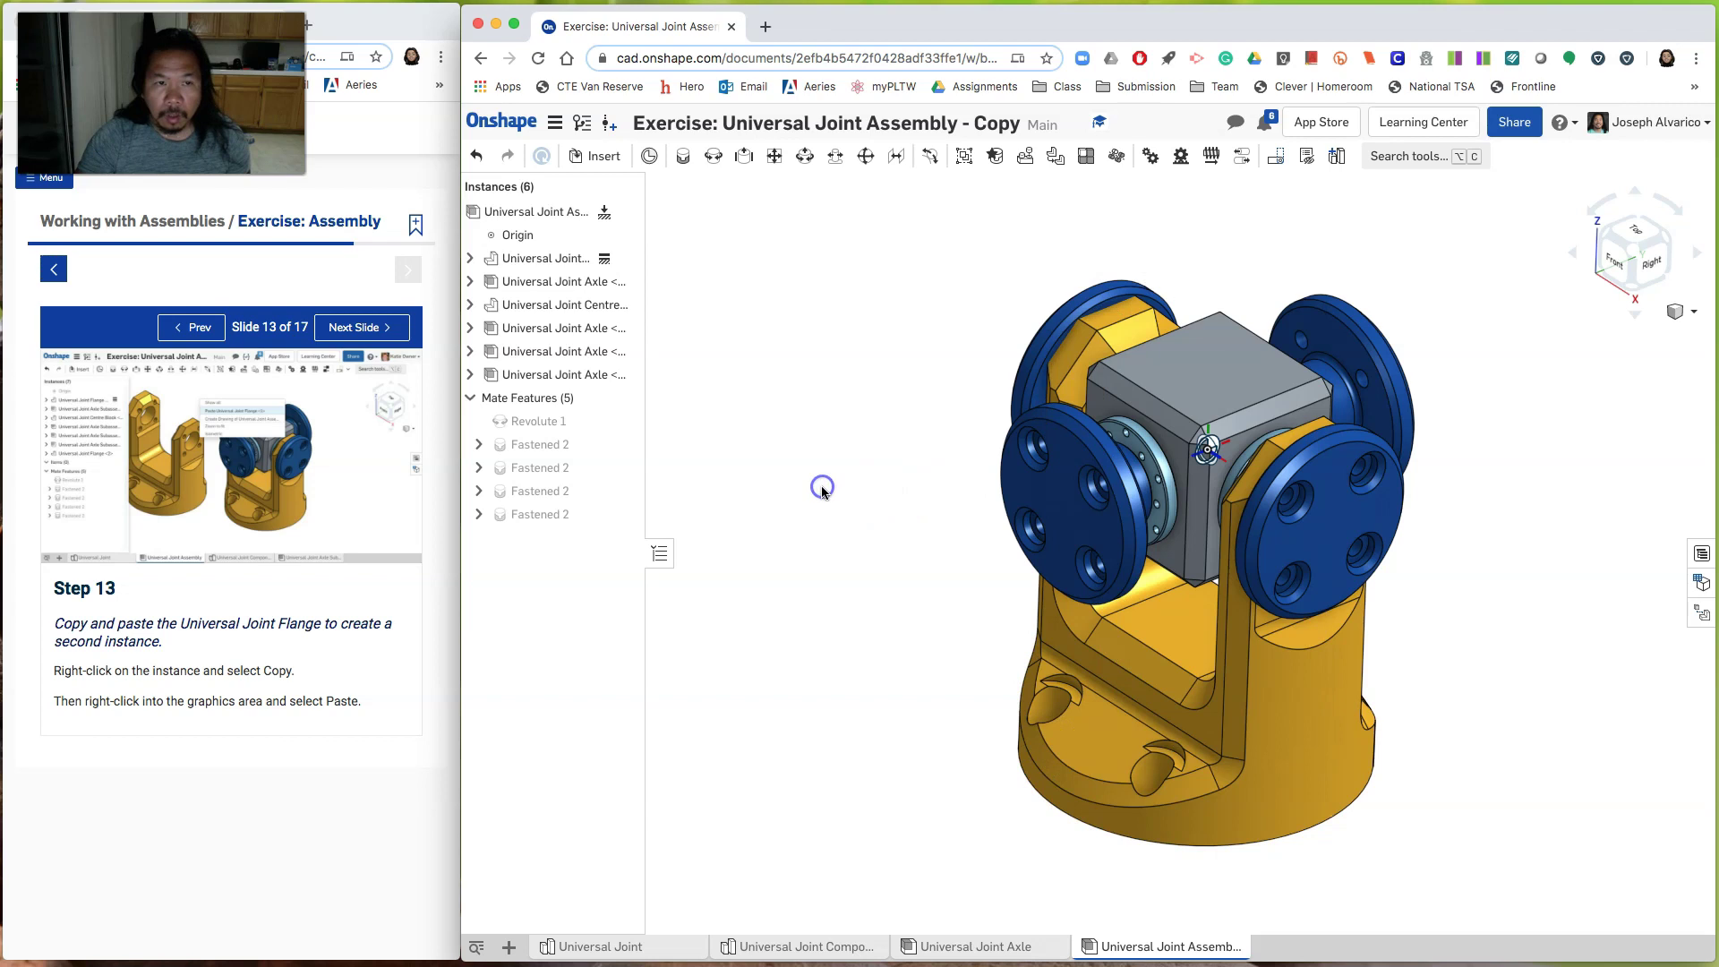
right_click(571, 260)
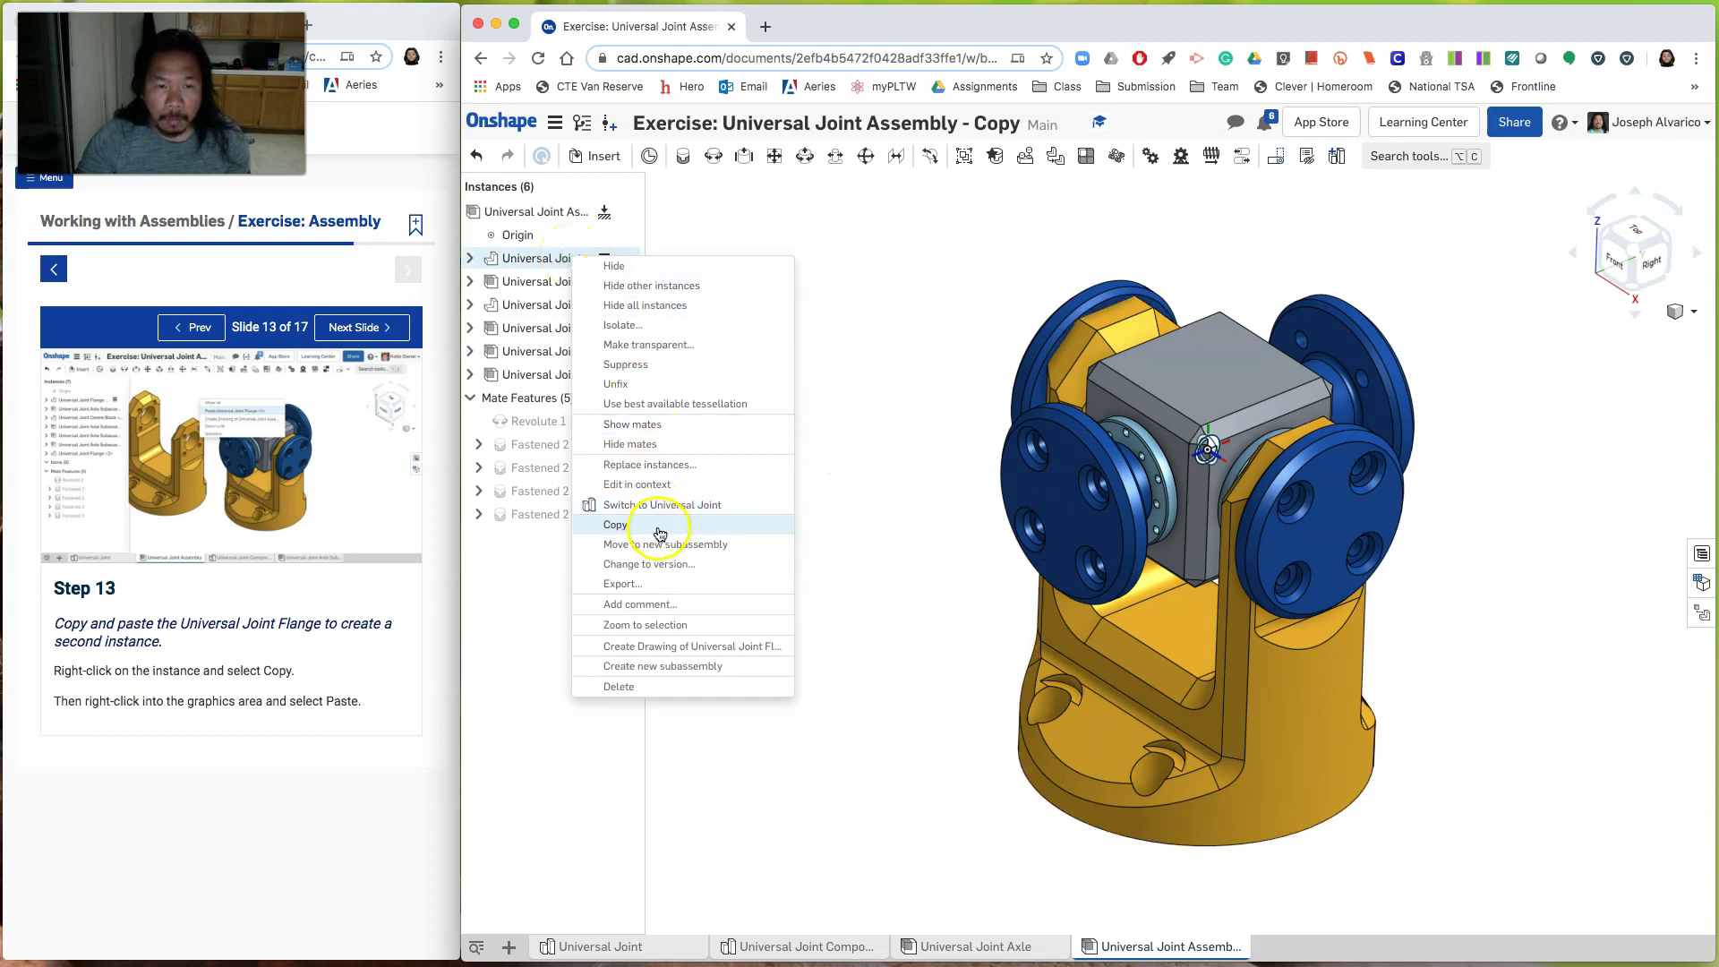
click(659, 528)
right_click(759, 329)
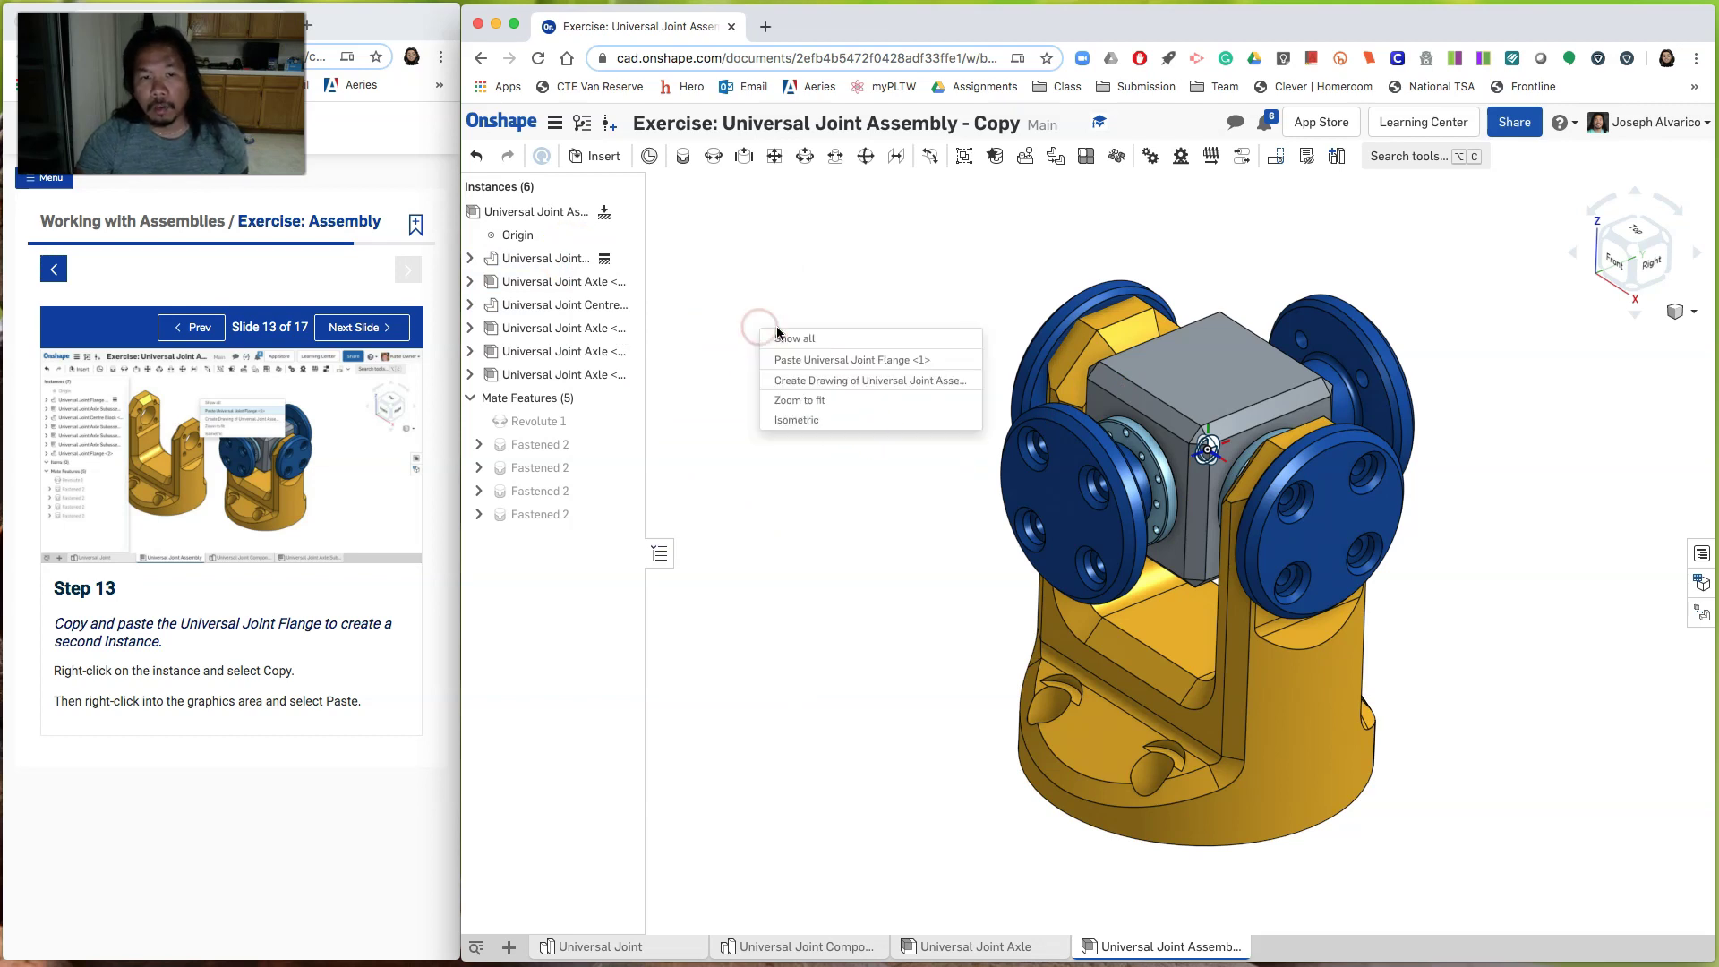
click(831, 361)
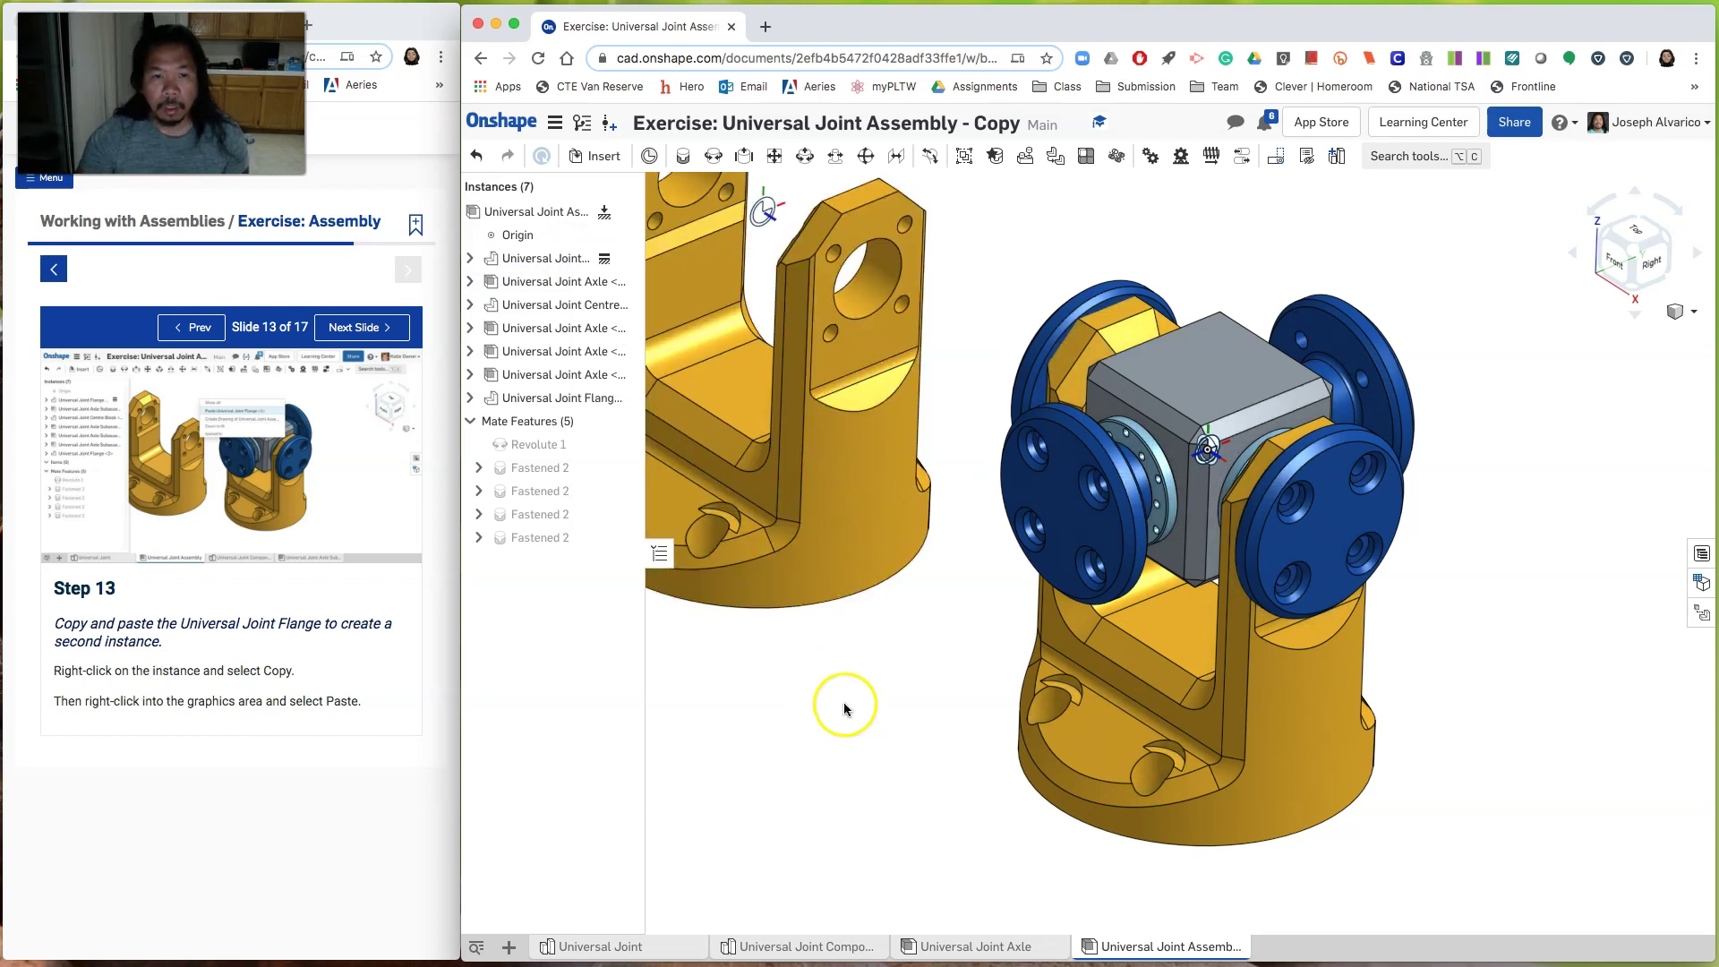
scroll(851, 707, down, 1)
scroll(851, 706, down, 2)
middle_drag(852, 707, 982, 727)
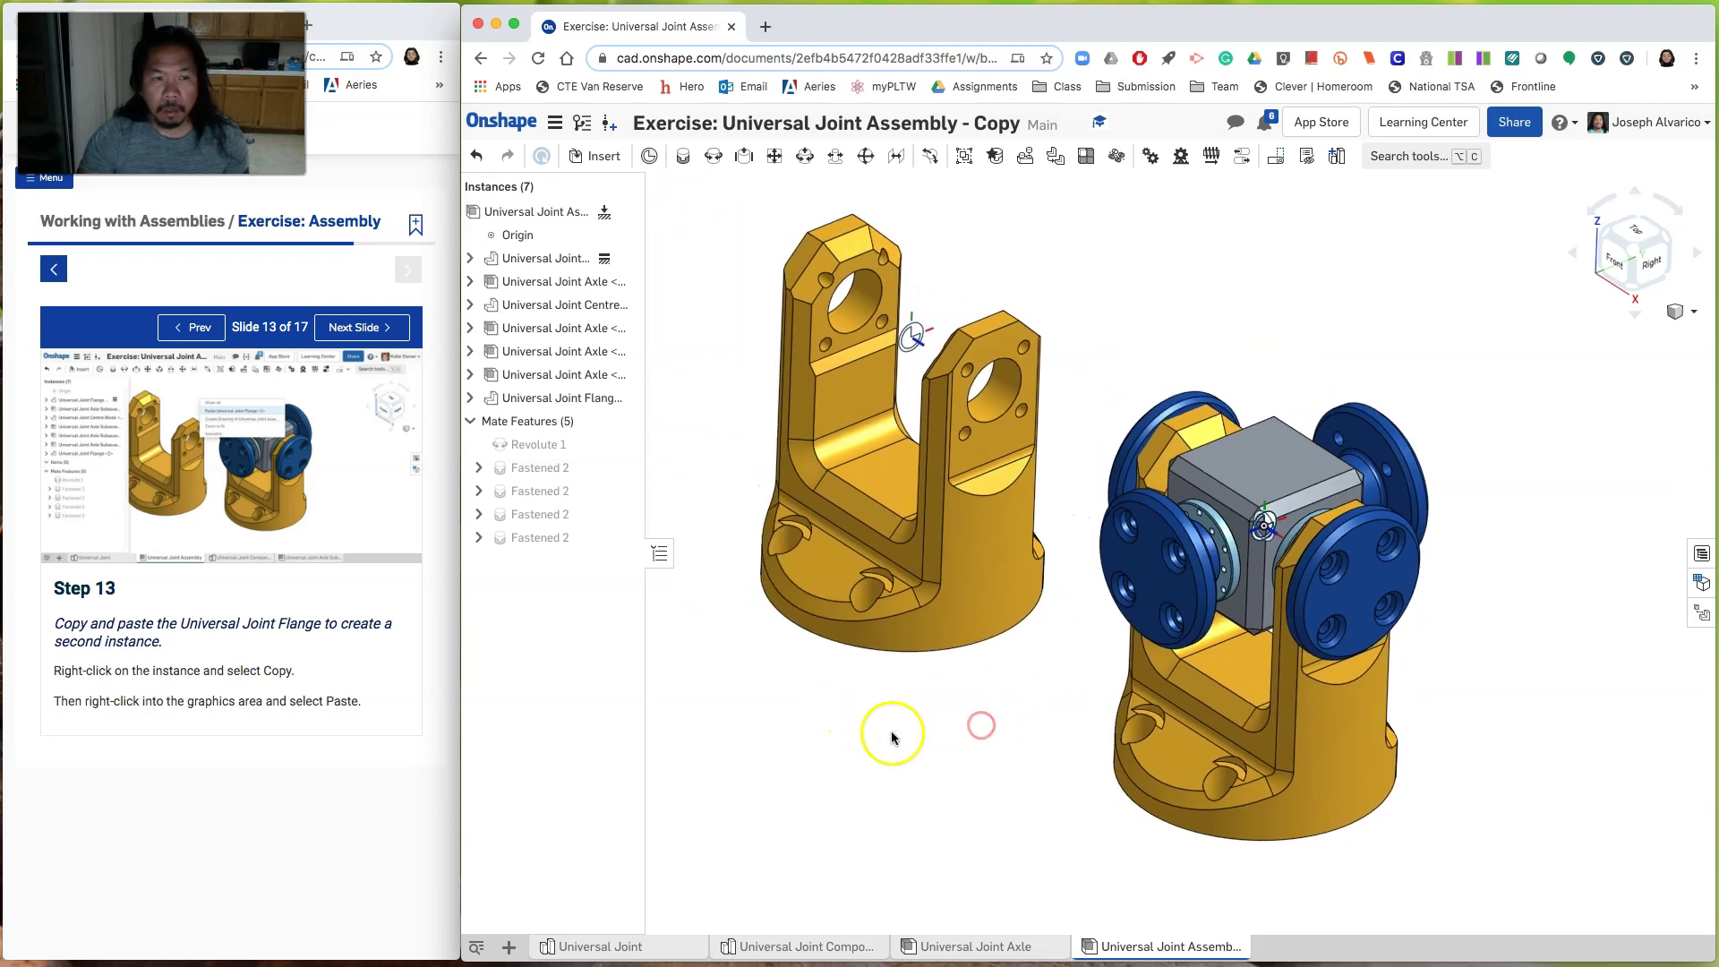
Step: Advance the exercise to Step 14 and start a Revolute mate from the second Flange's explicit mate connector
click(431, 380)
click(362, 327)
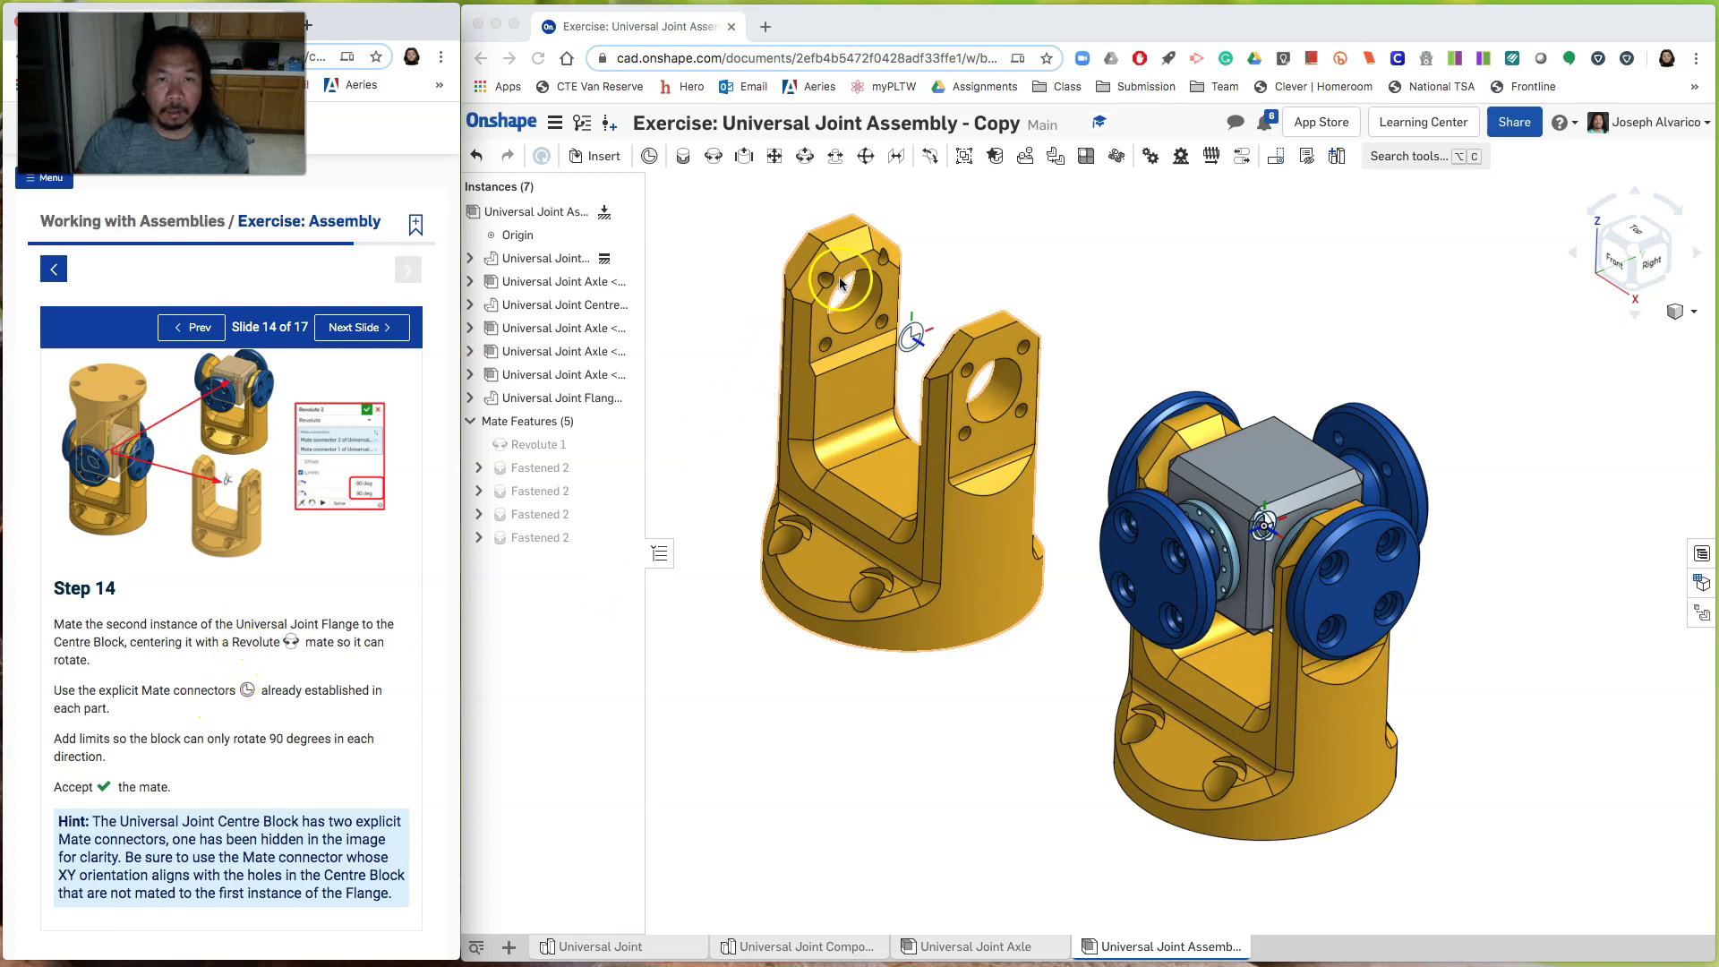
click(695, 249)
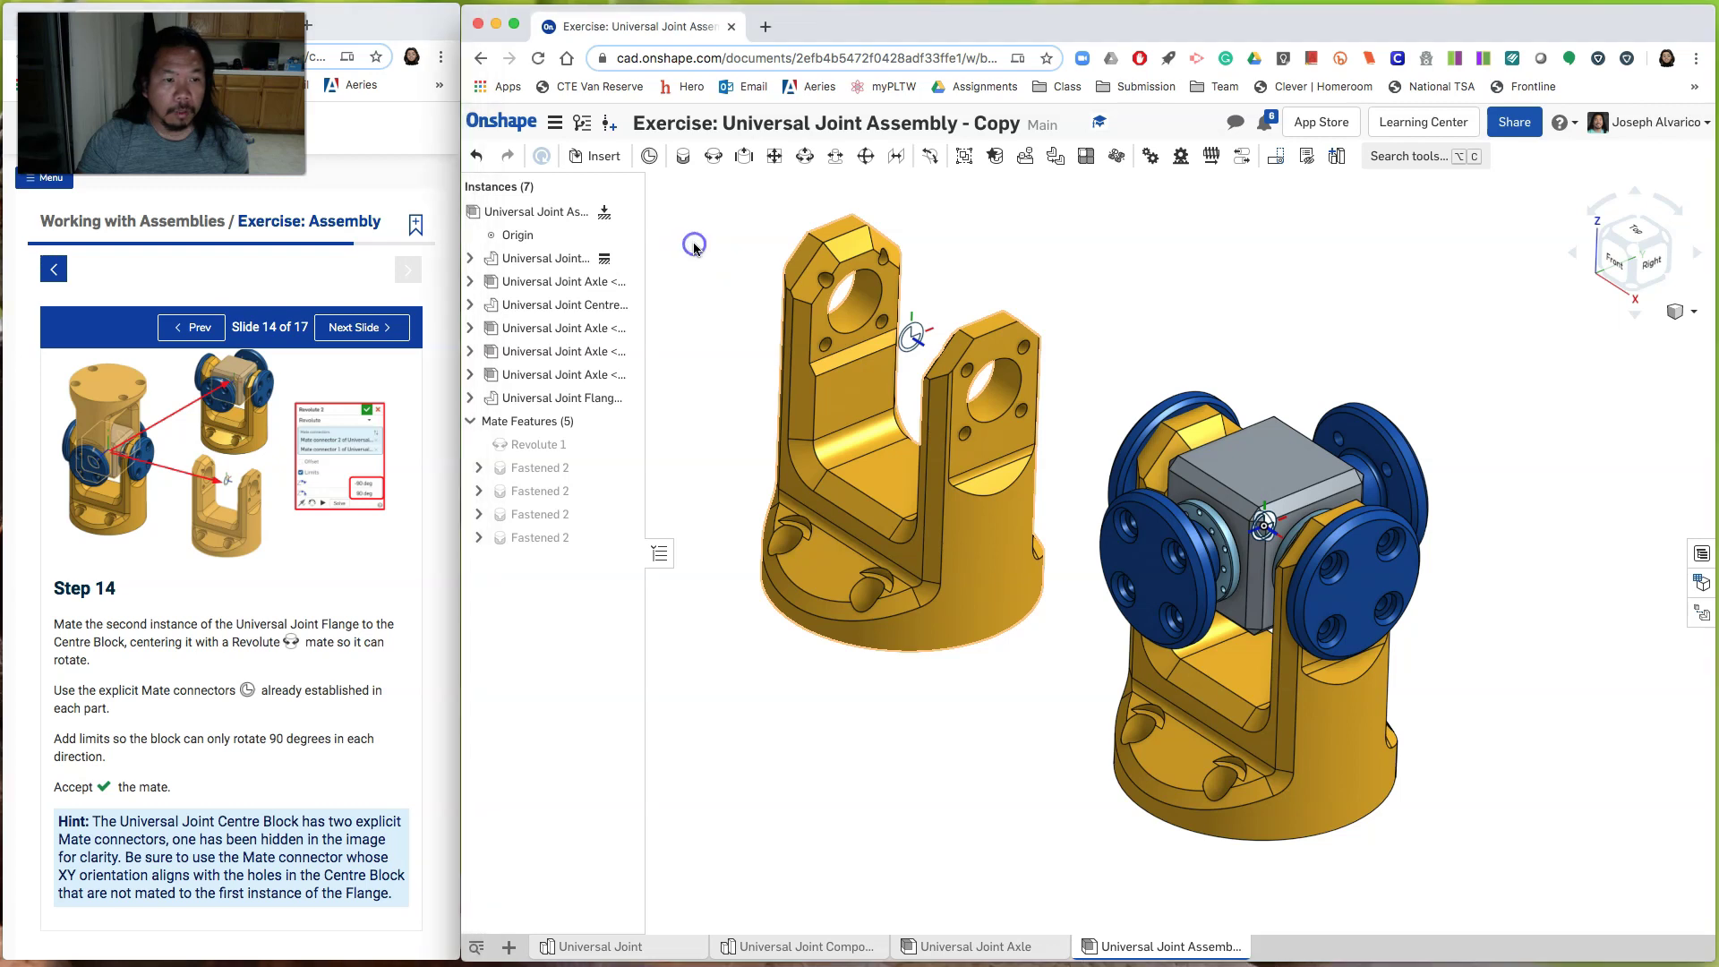
click(712, 158)
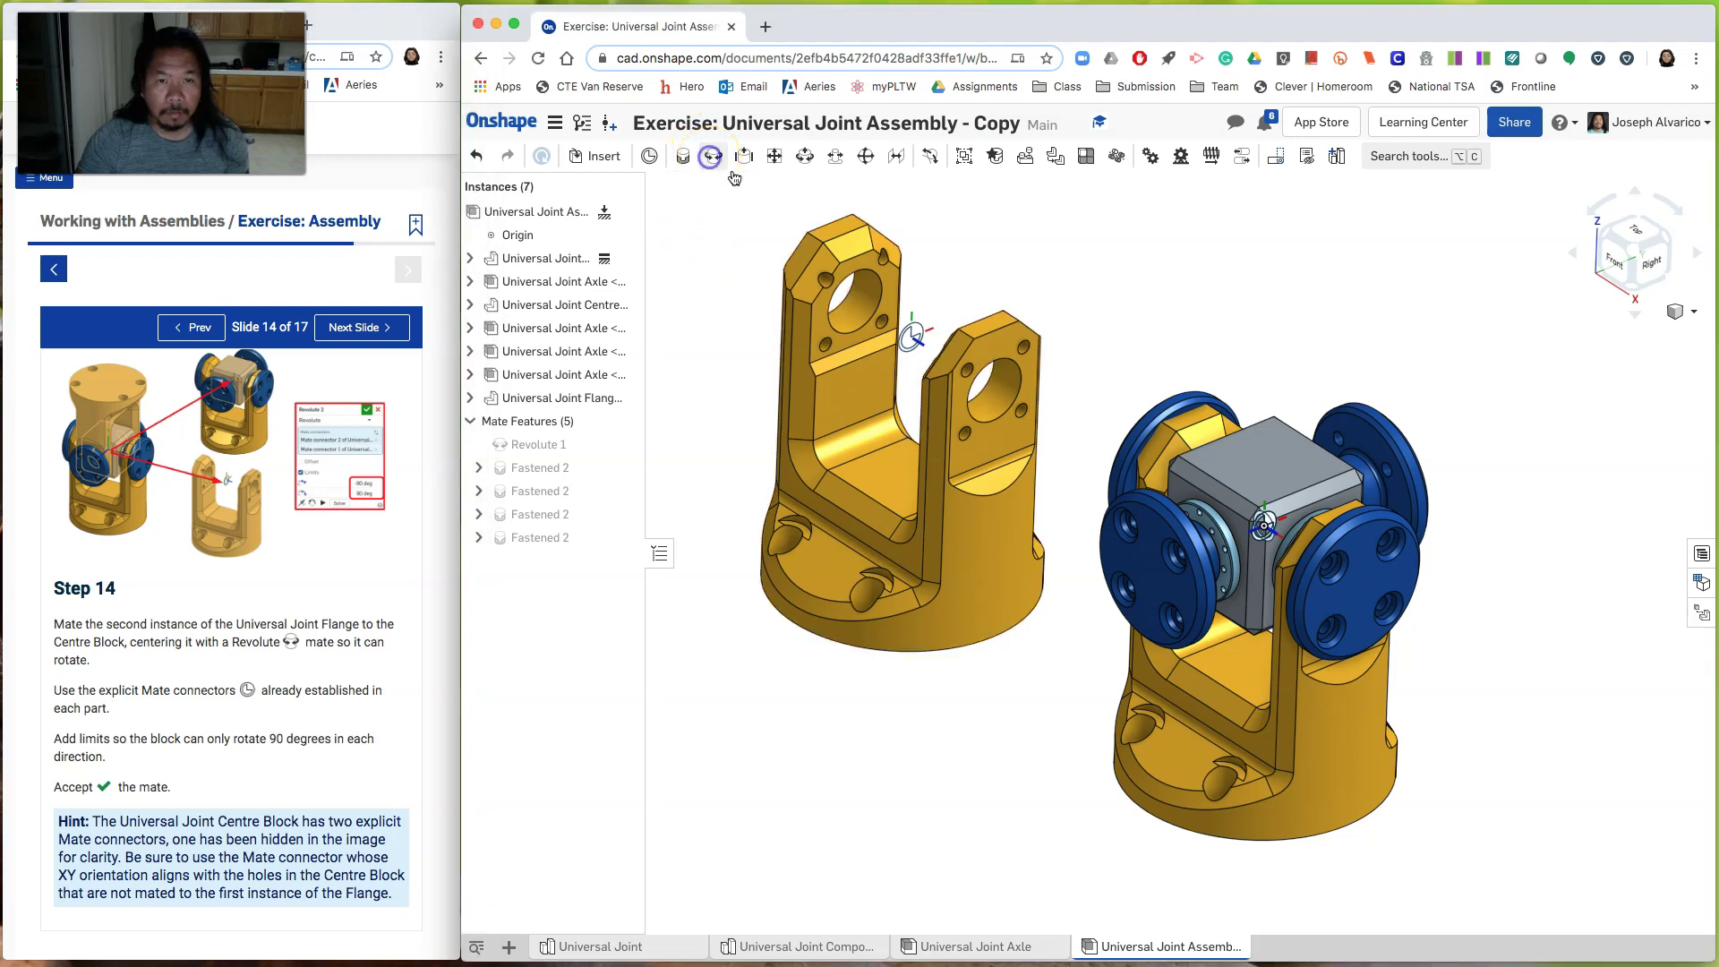
scroll(1017, 268, down, 4)
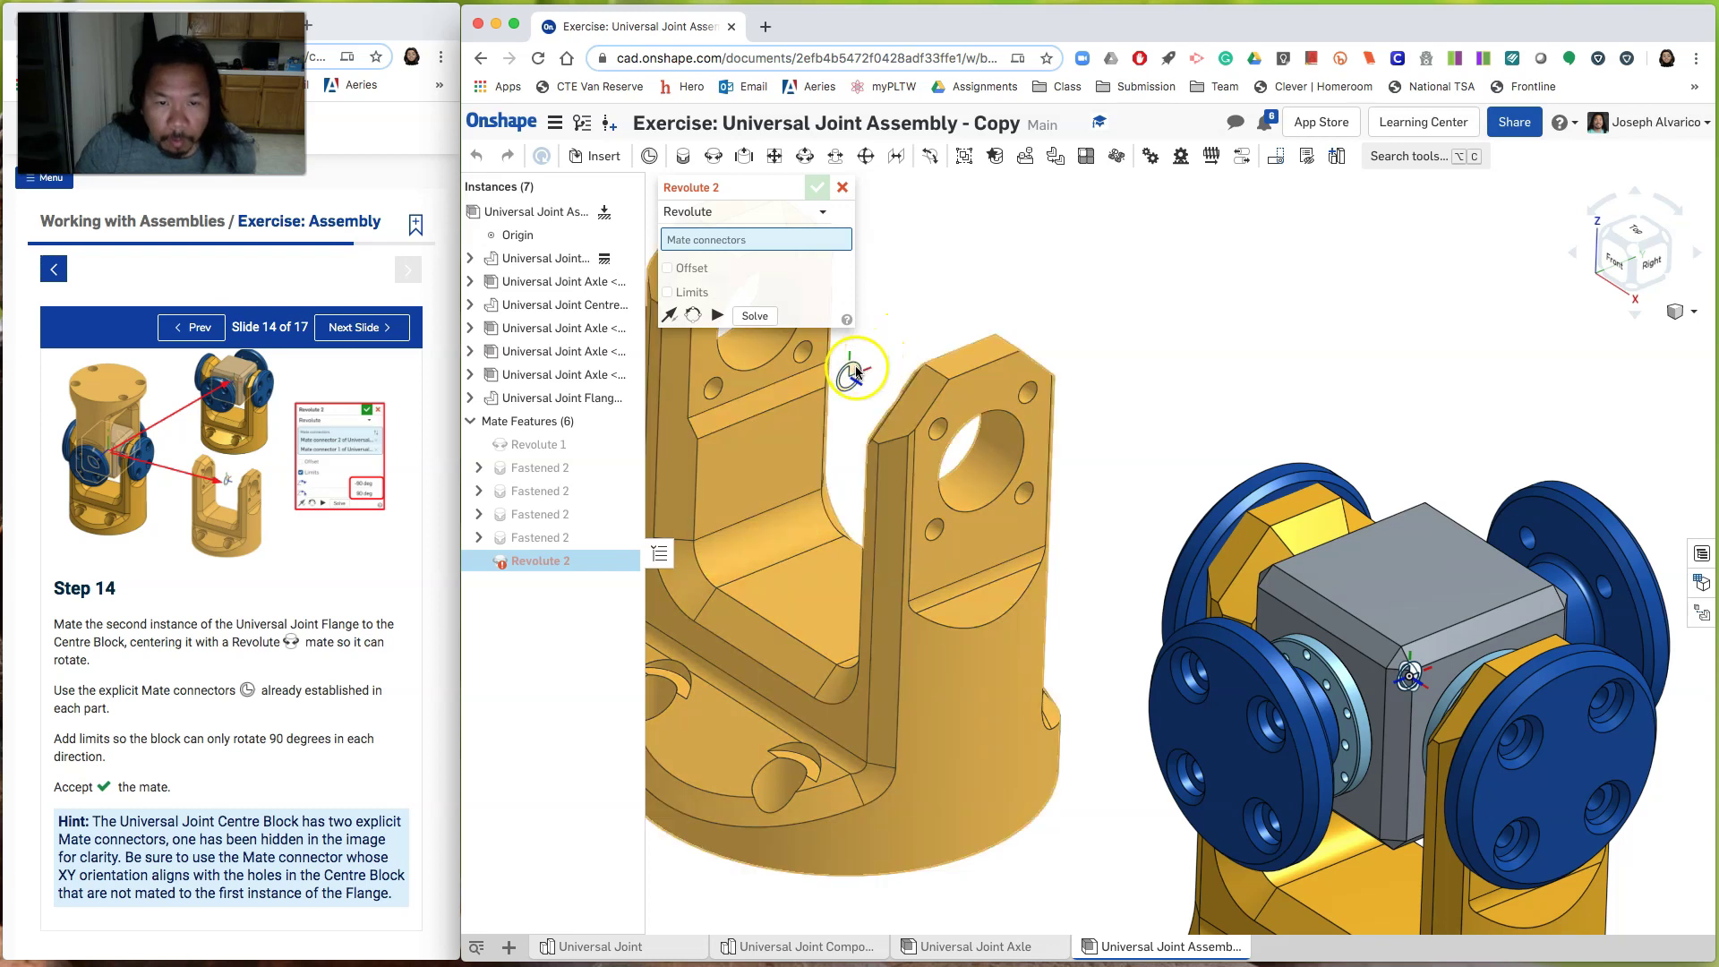
click(856, 372)
Step: Choose the Centre Block's explicit mate connector aligned with its unmated holes as the second connector of the Revolute mate
scroll(1298, 395, up, 3)
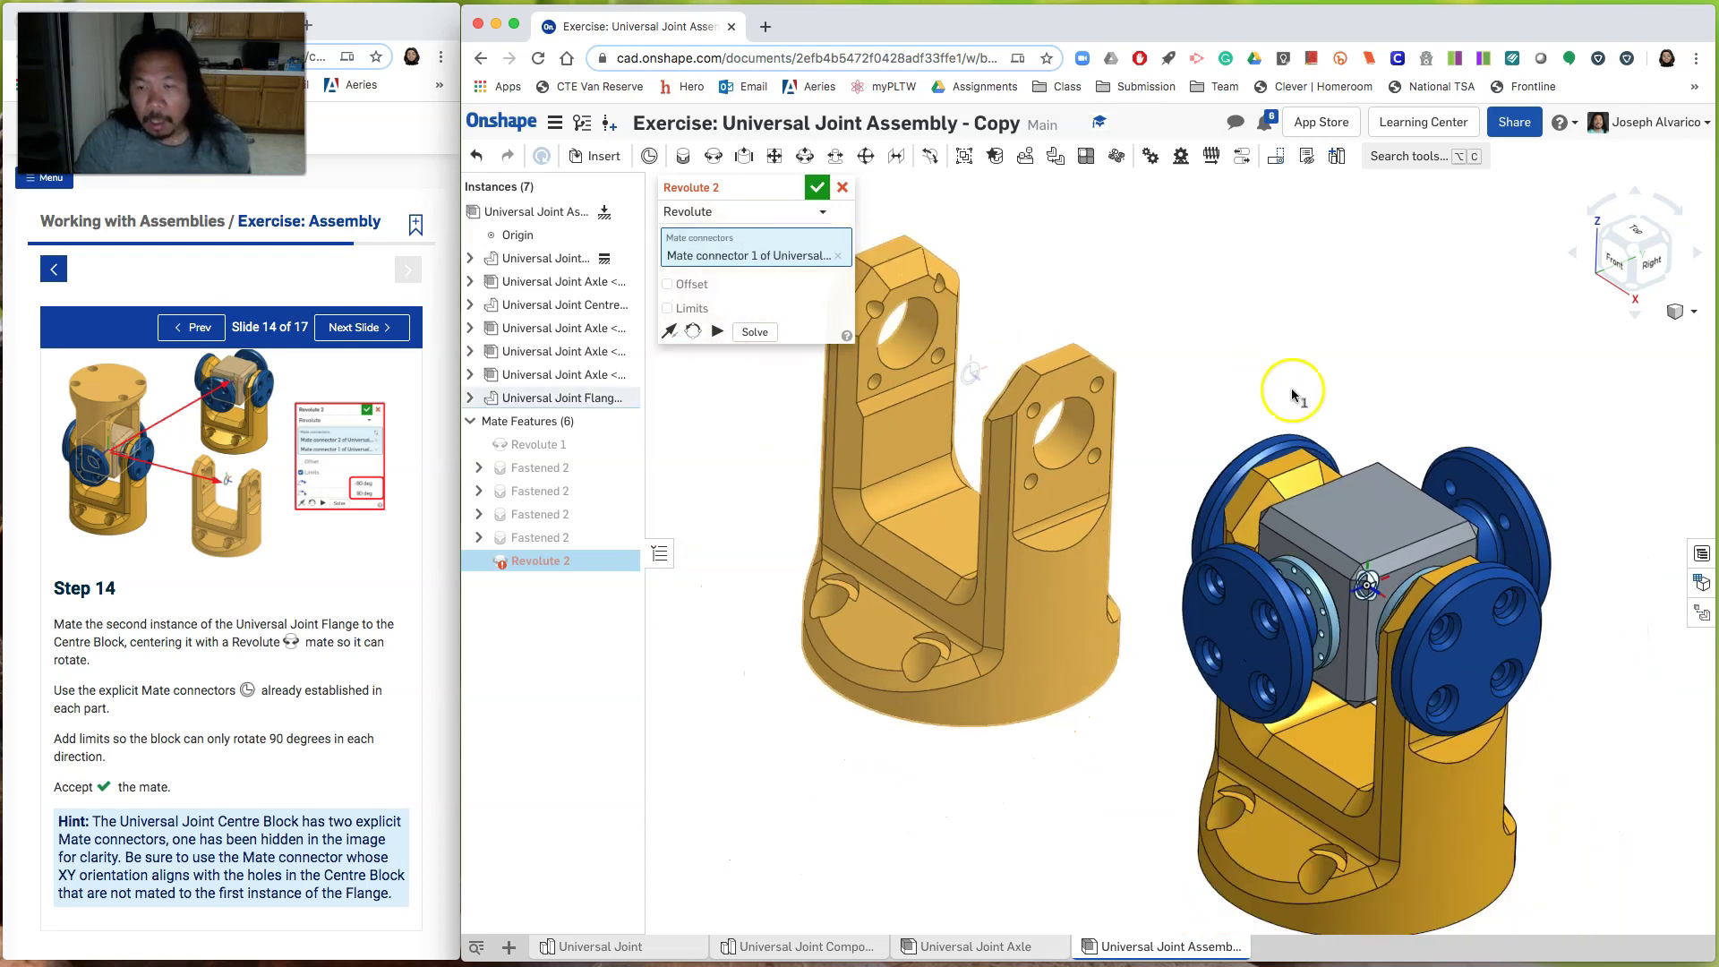
scroll(1259, 439, down, 5)
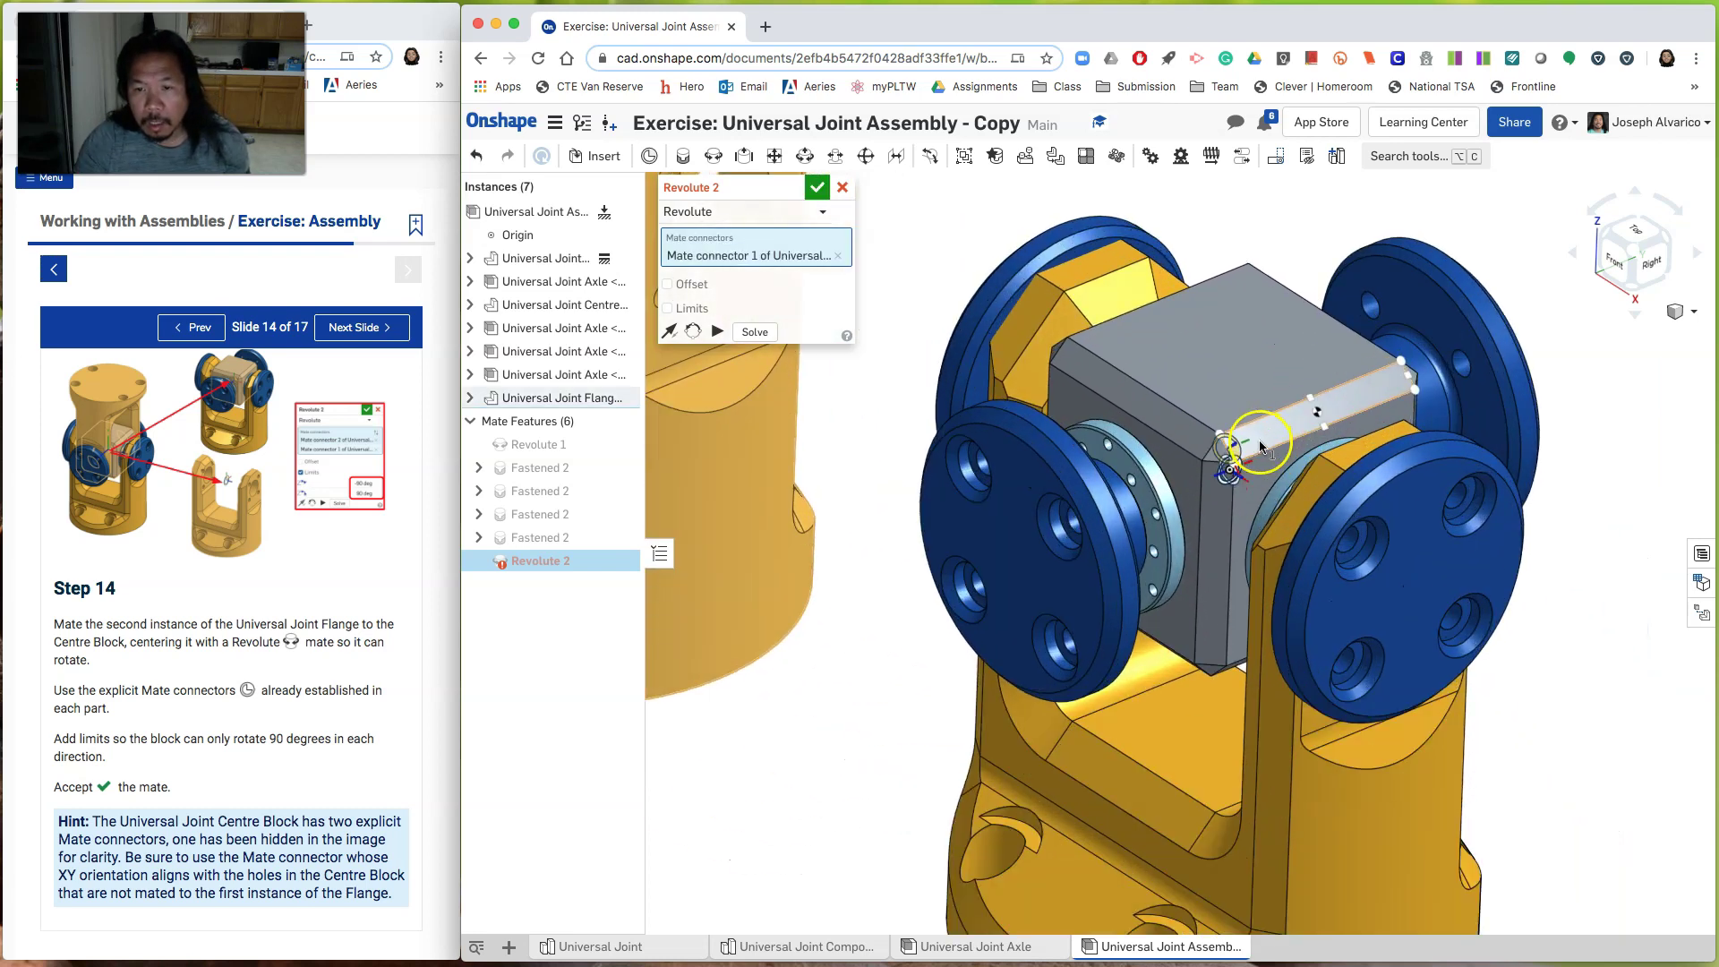
scroll(1259, 439, down, 5)
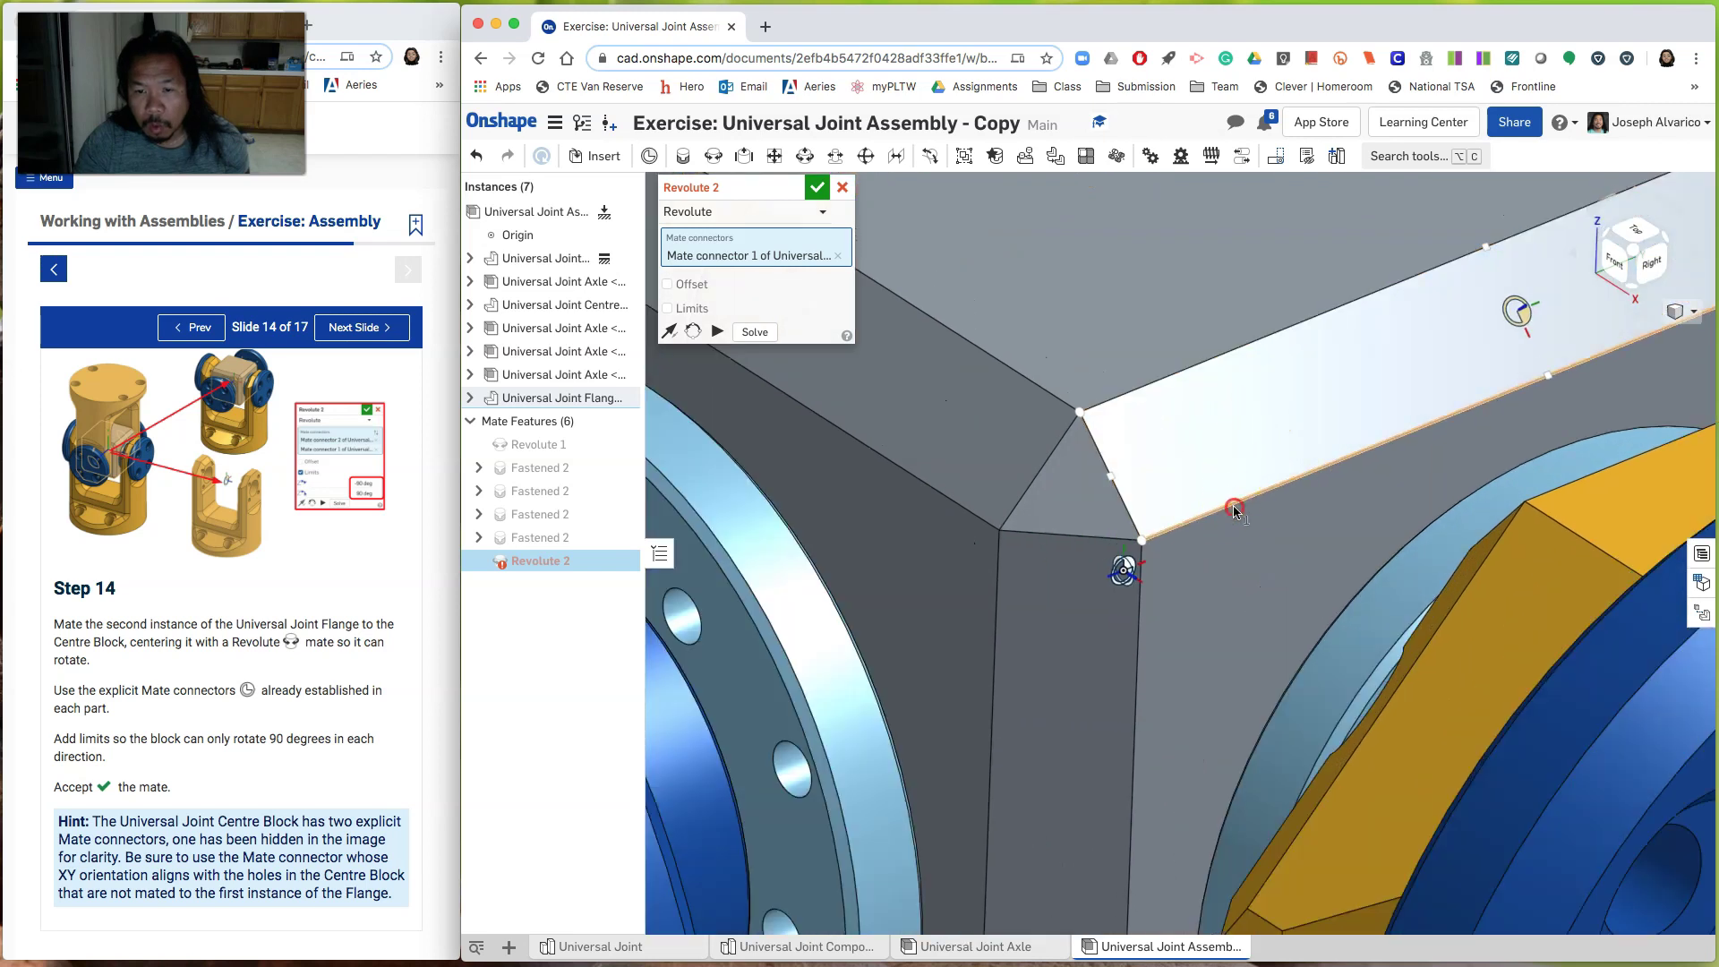
scroll(1276, 358, down, 2)
scroll(1209, 395, down, 4)
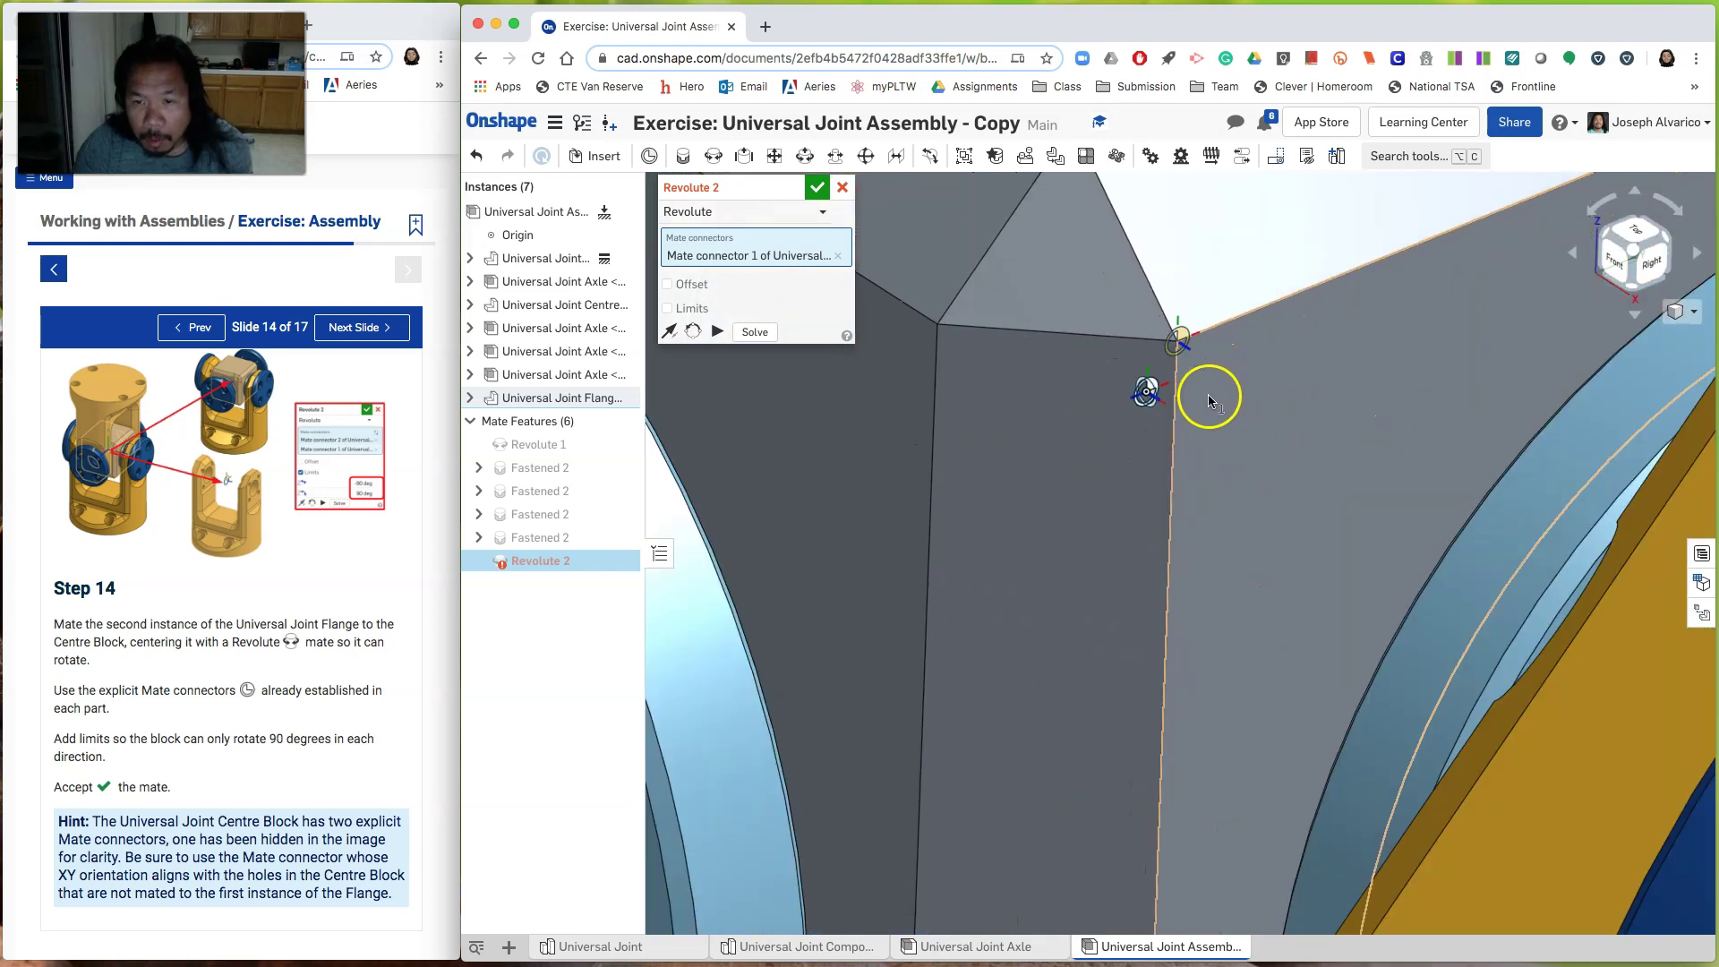
scroll(1130, 386, down, 3)
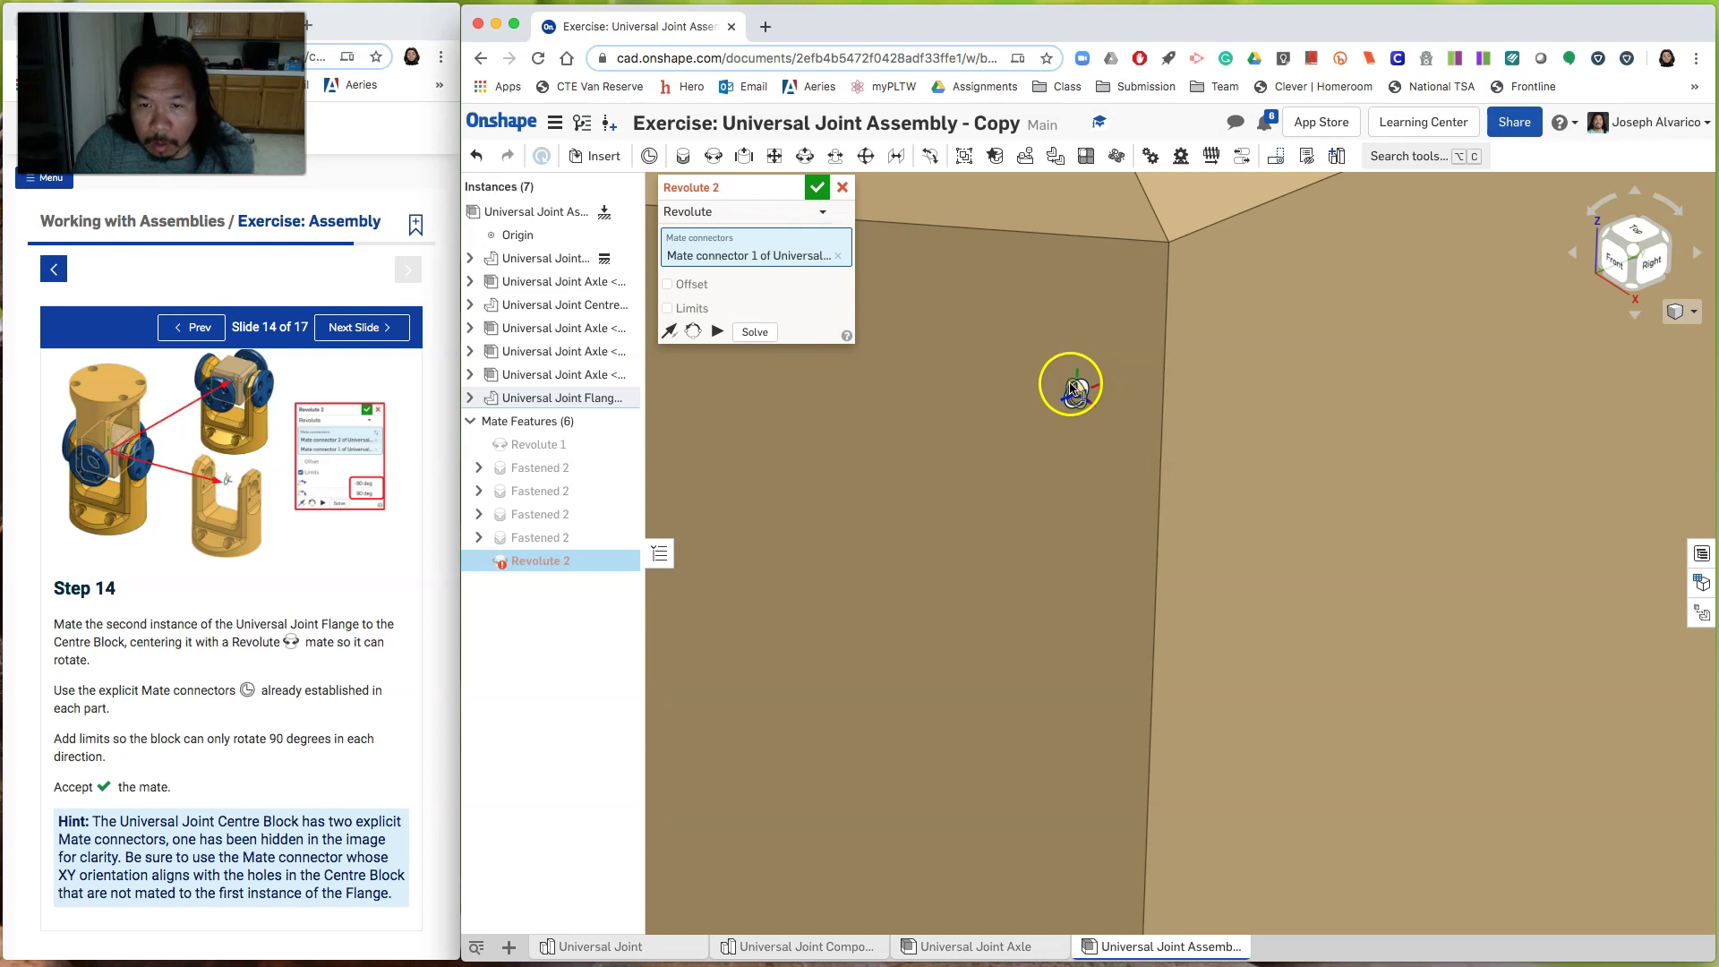
click(1073, 389)
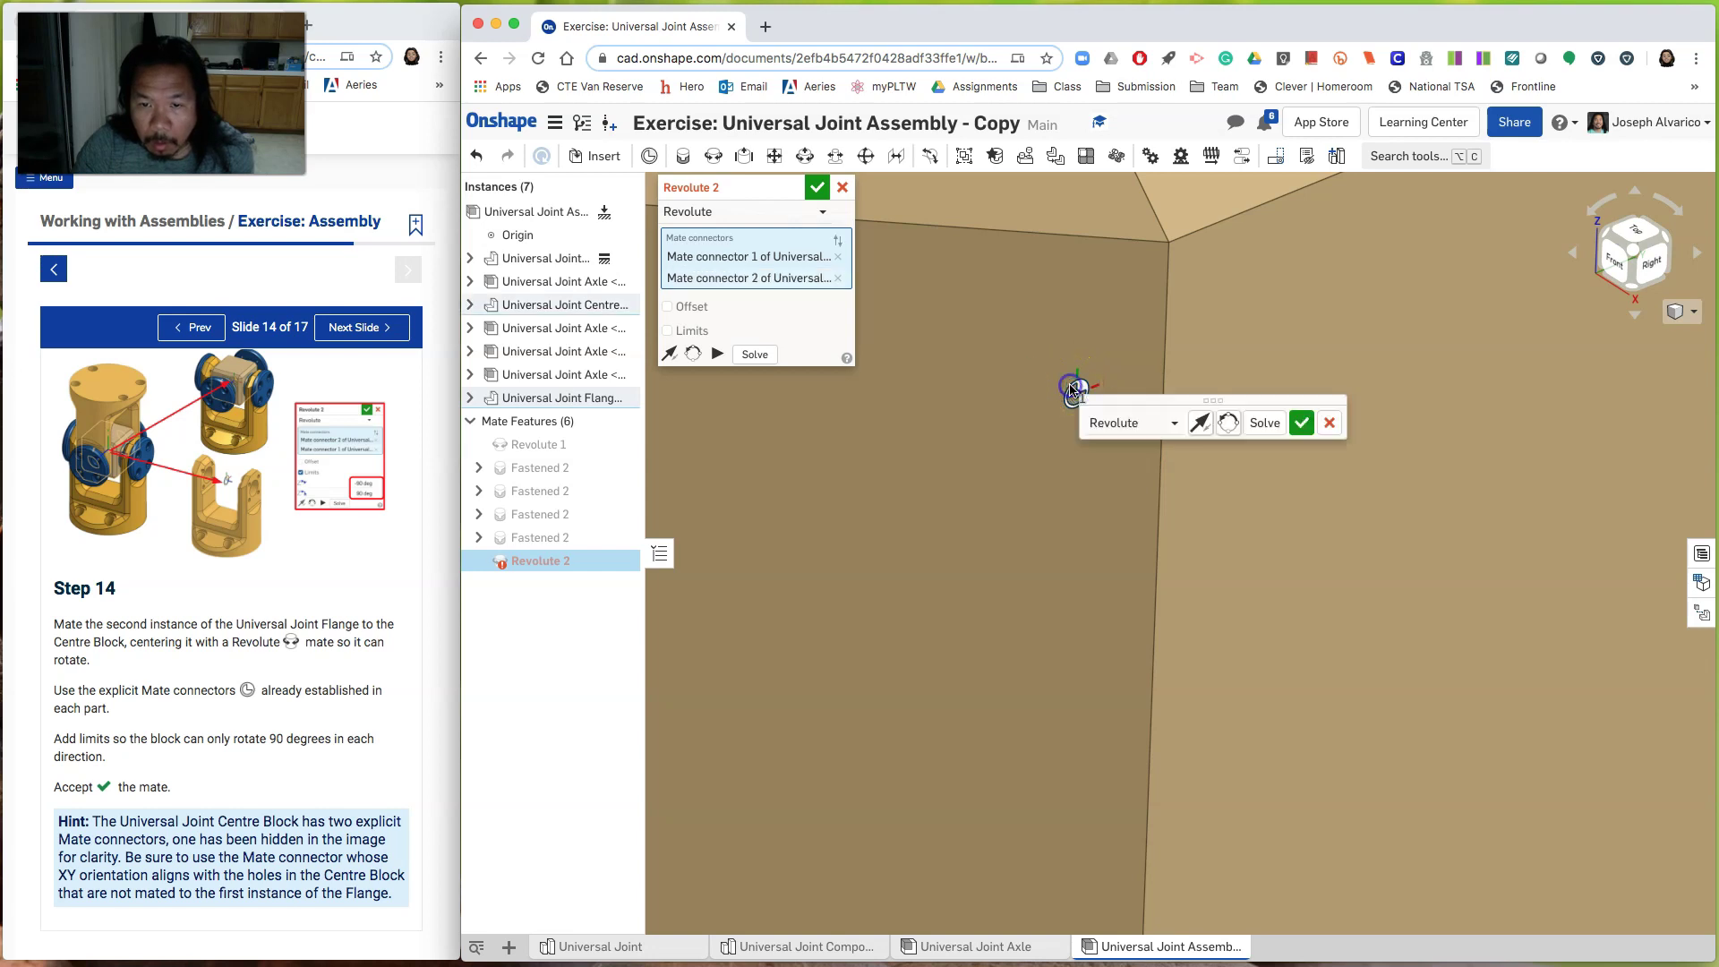
Step: Reorient the secondary axis of the Revolute mate twice so the second Flange stands upright above the Centre Block, and accept the mate
scroll(1130, 377, up, 10)
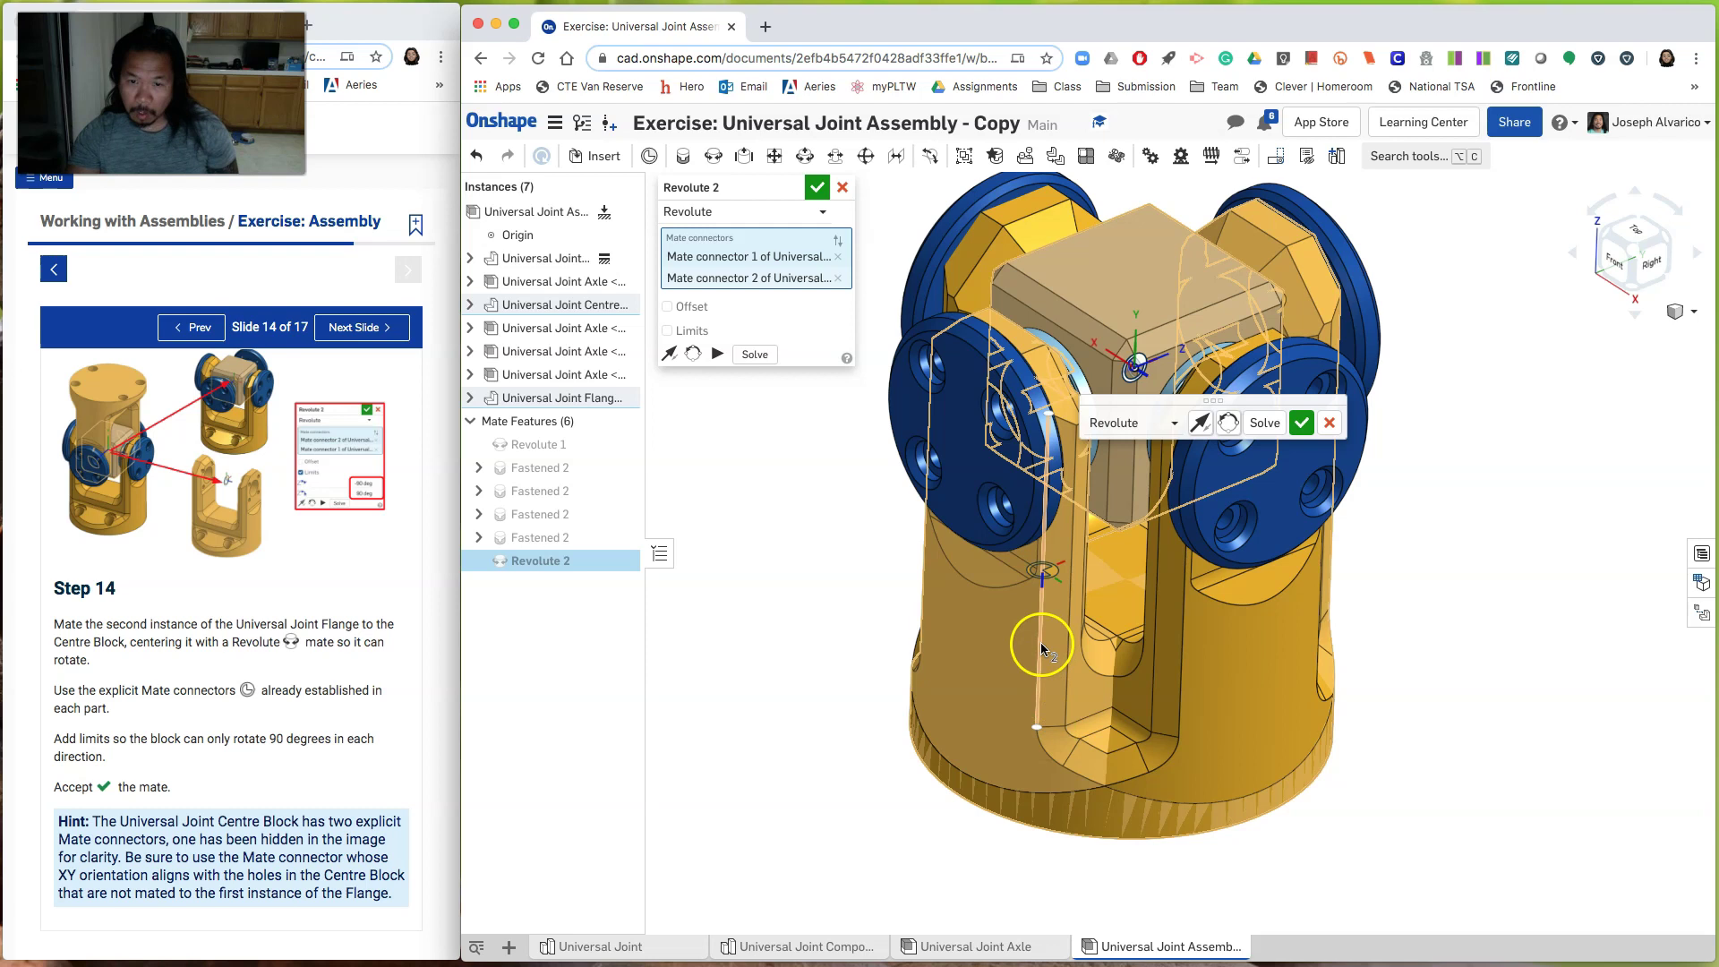
click(1228, 424)
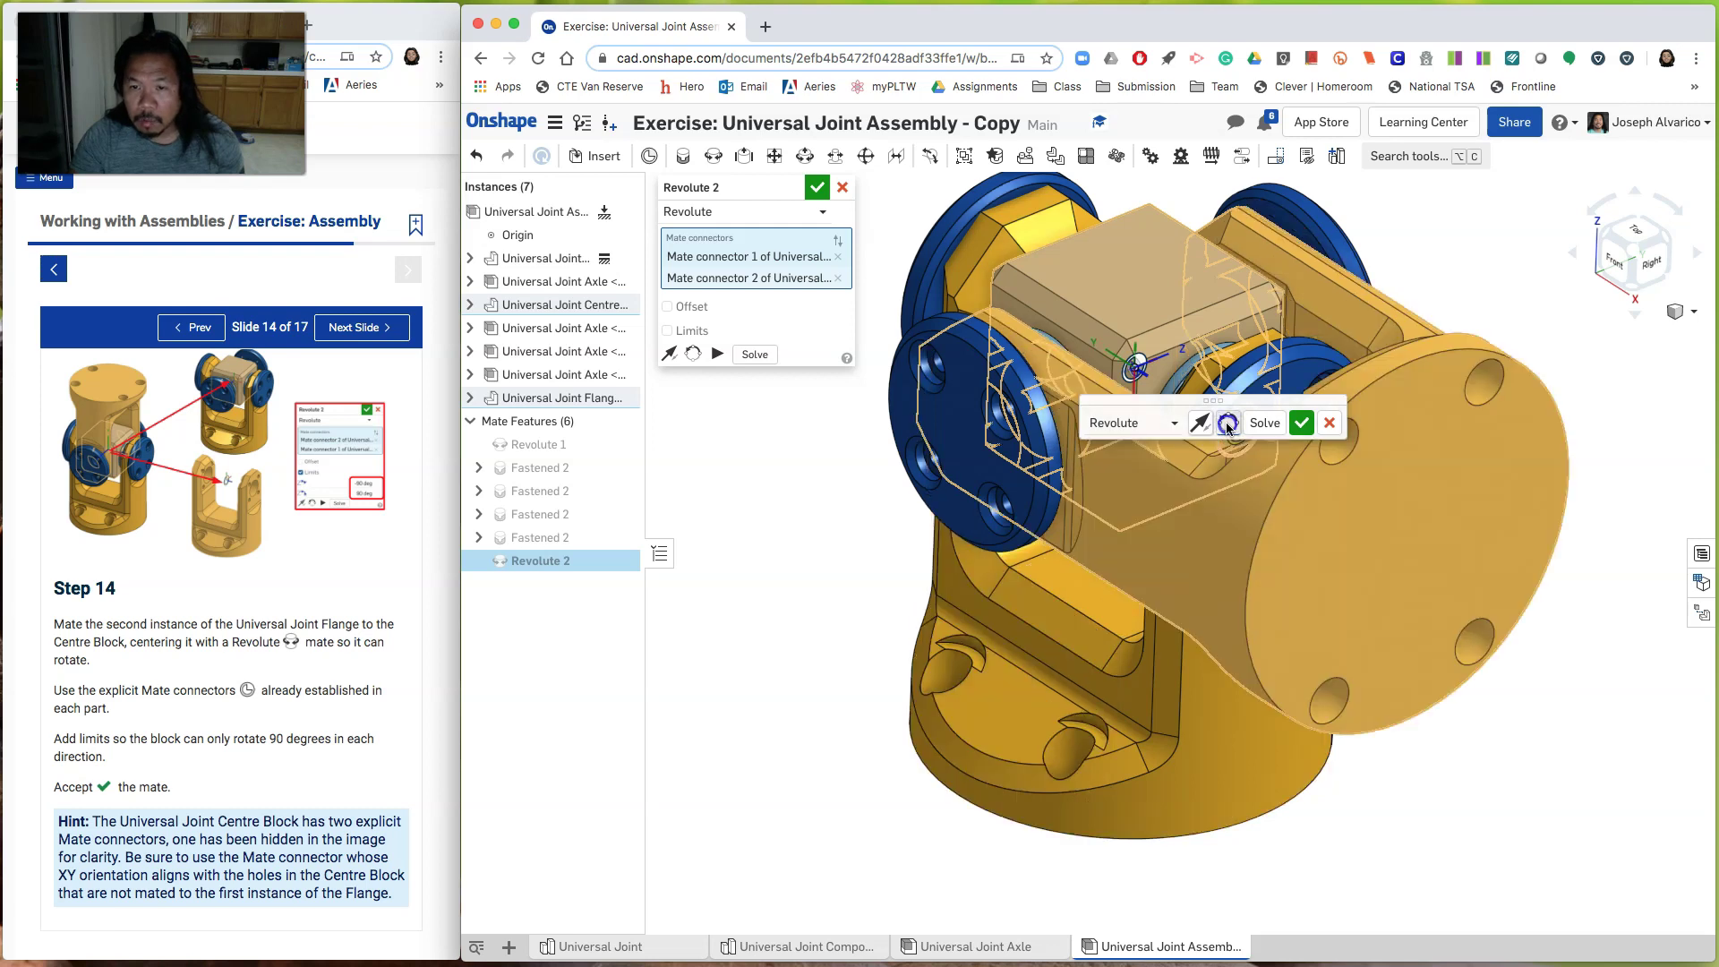
click(1228, 425)
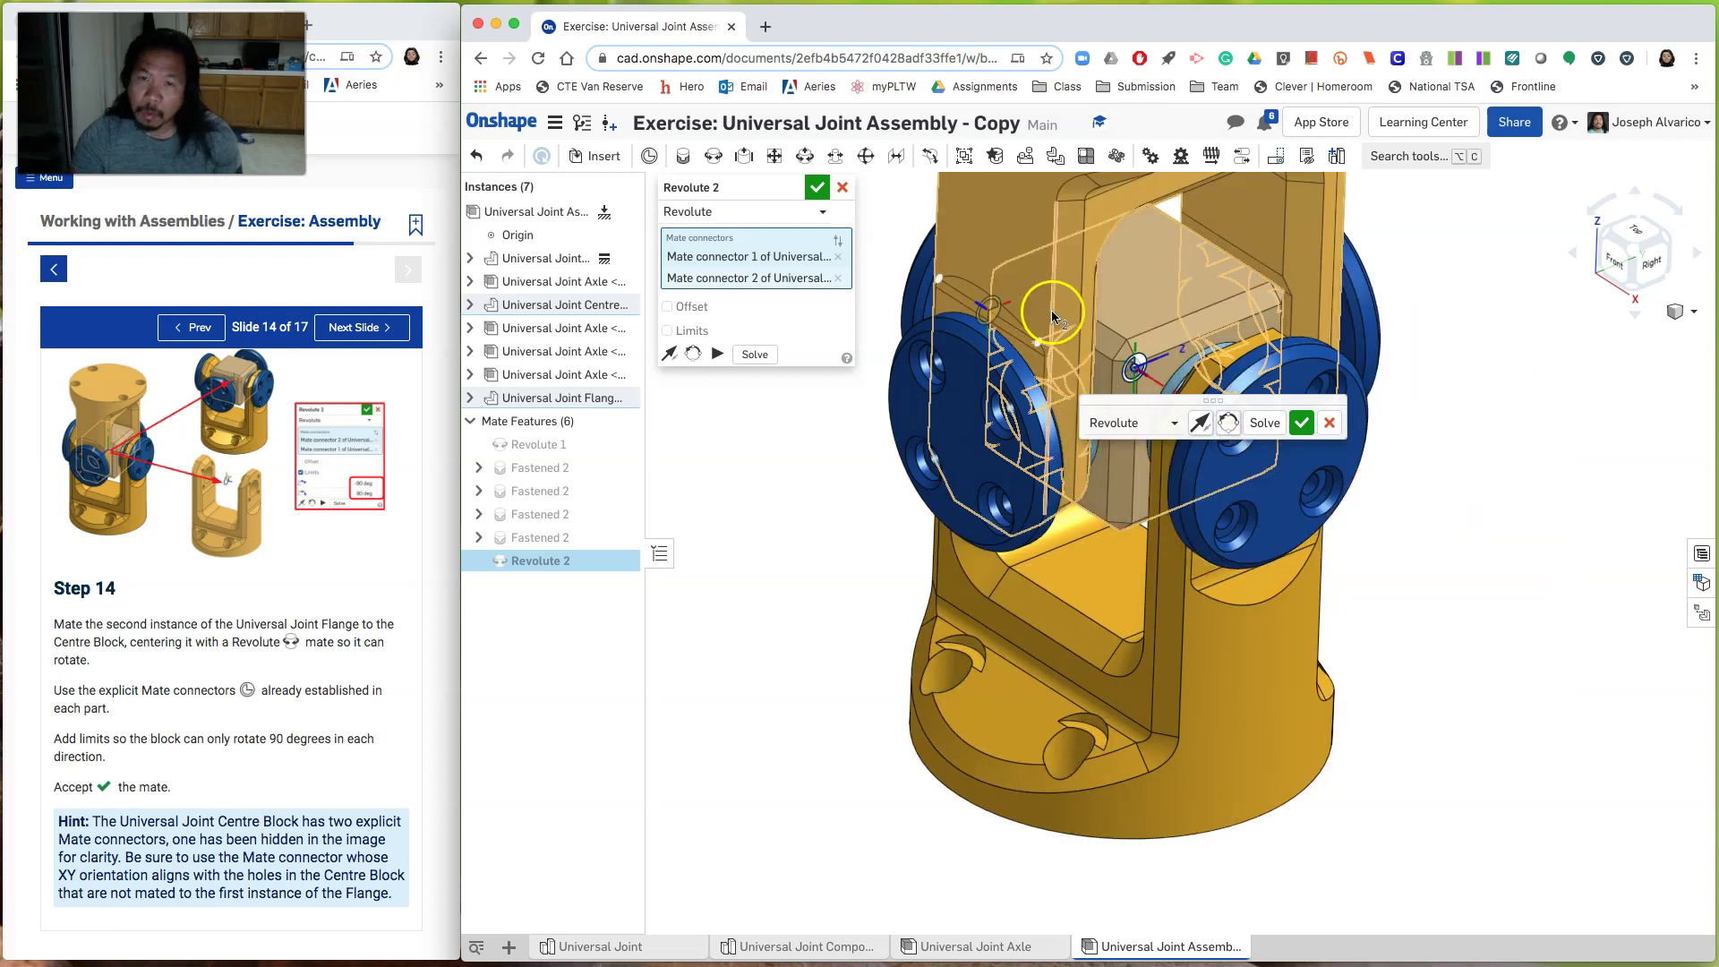
click(816, 188)
Step: Edit the second Flange's Revolute mate, enable limits with a minimum of -90 deg and a maximum of 90 deg, and accept it
scroll(826, 366, down, 5)
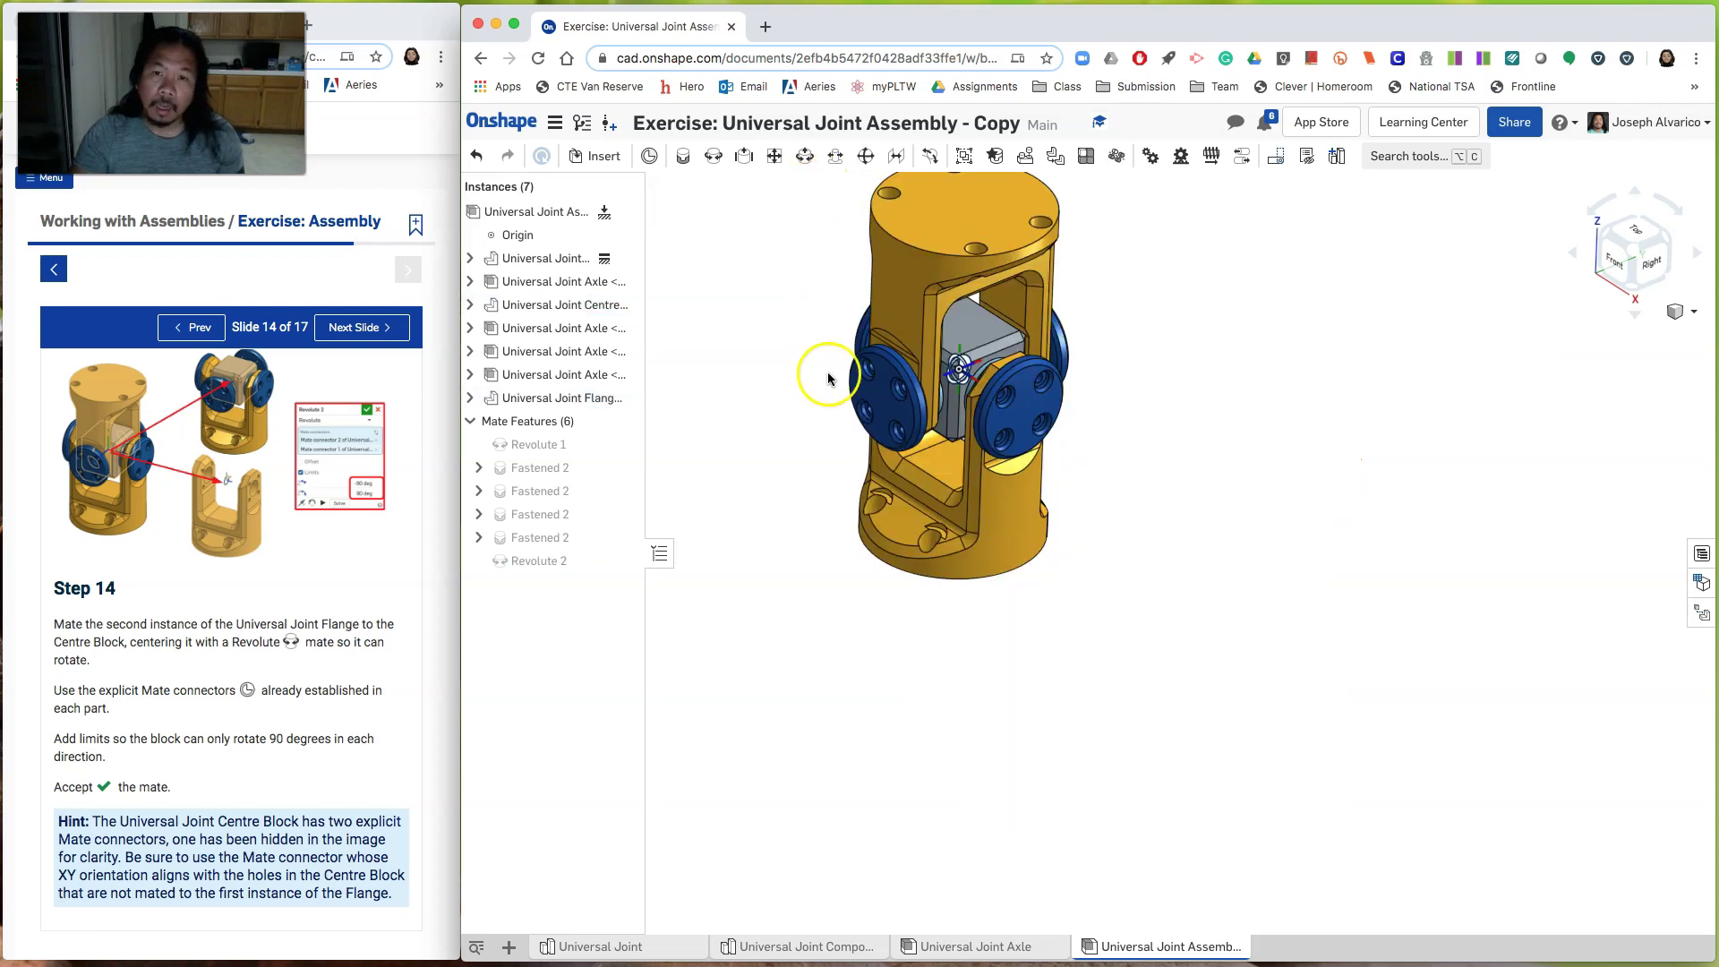
middle_drag(829, 376, 1014, 485)
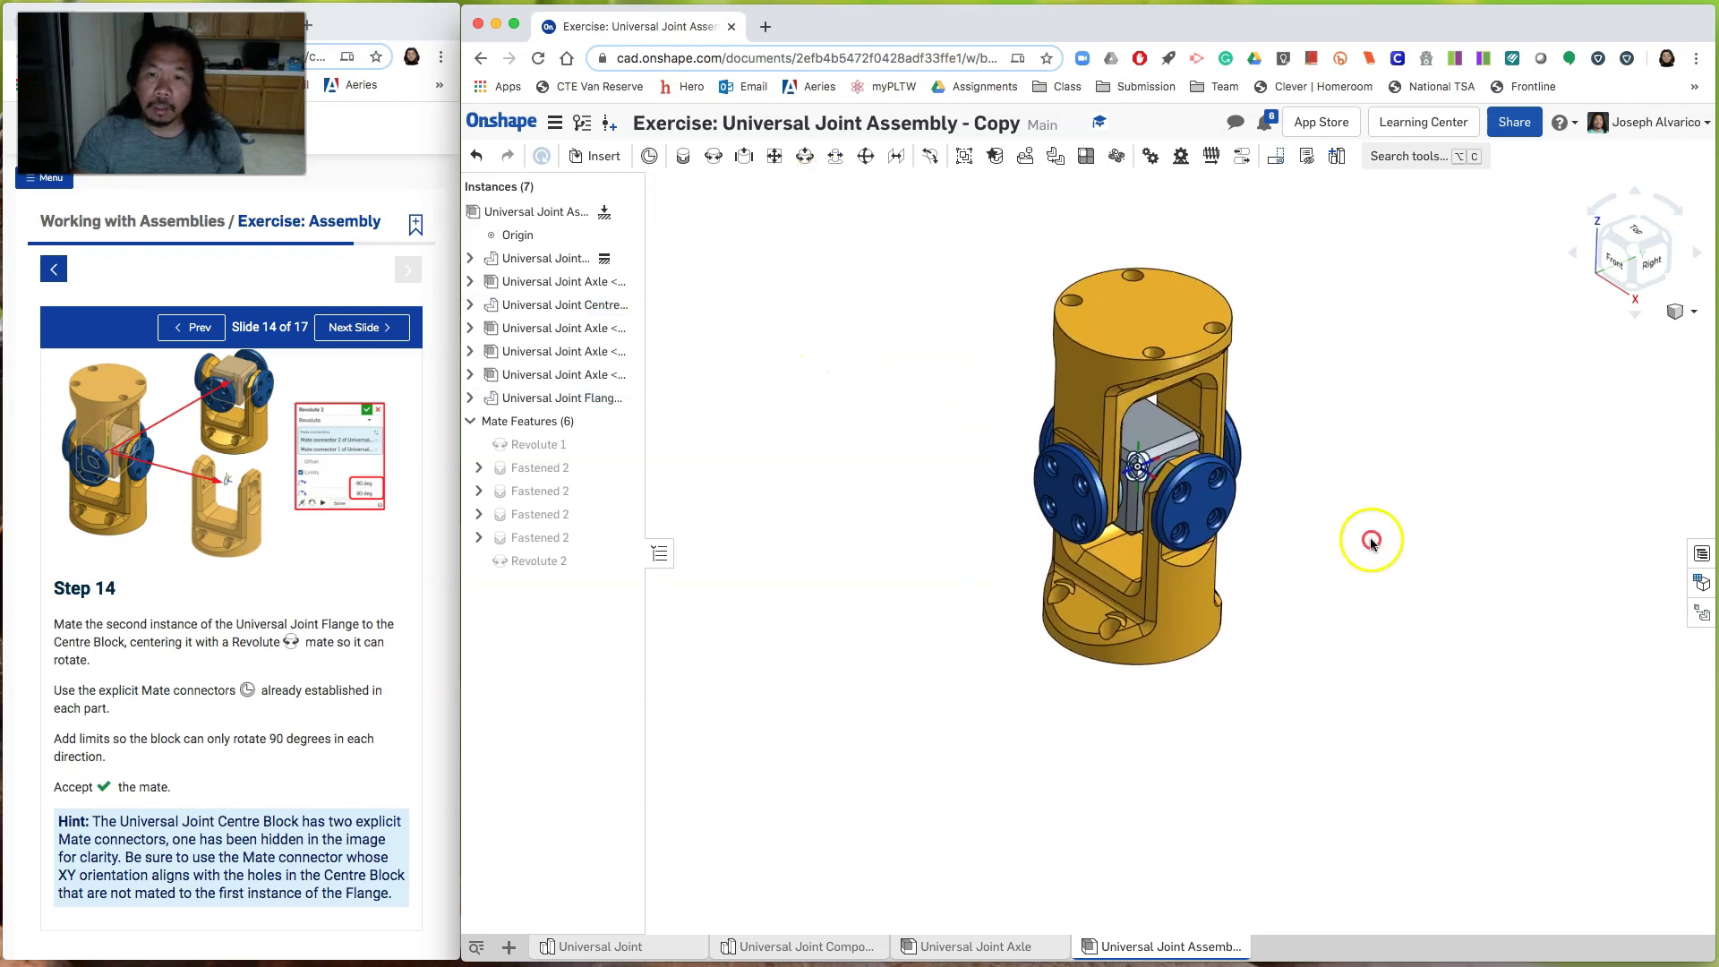
click(540, 565)
right_click(540, 564)
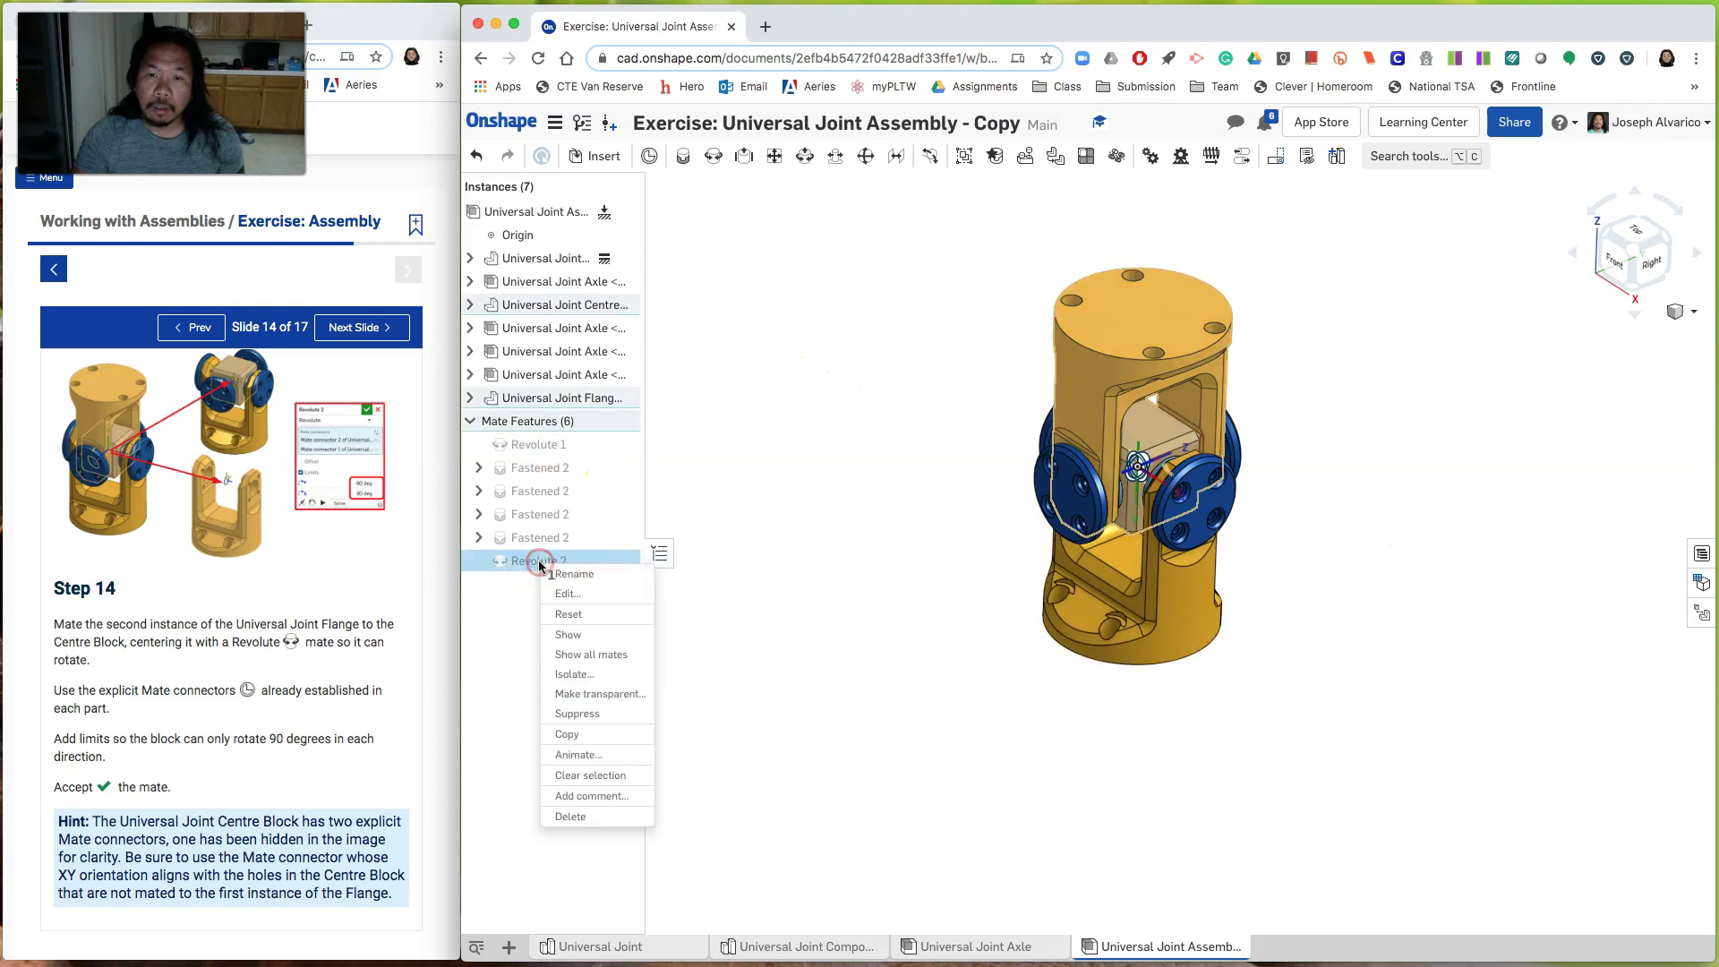
click(578, 596)
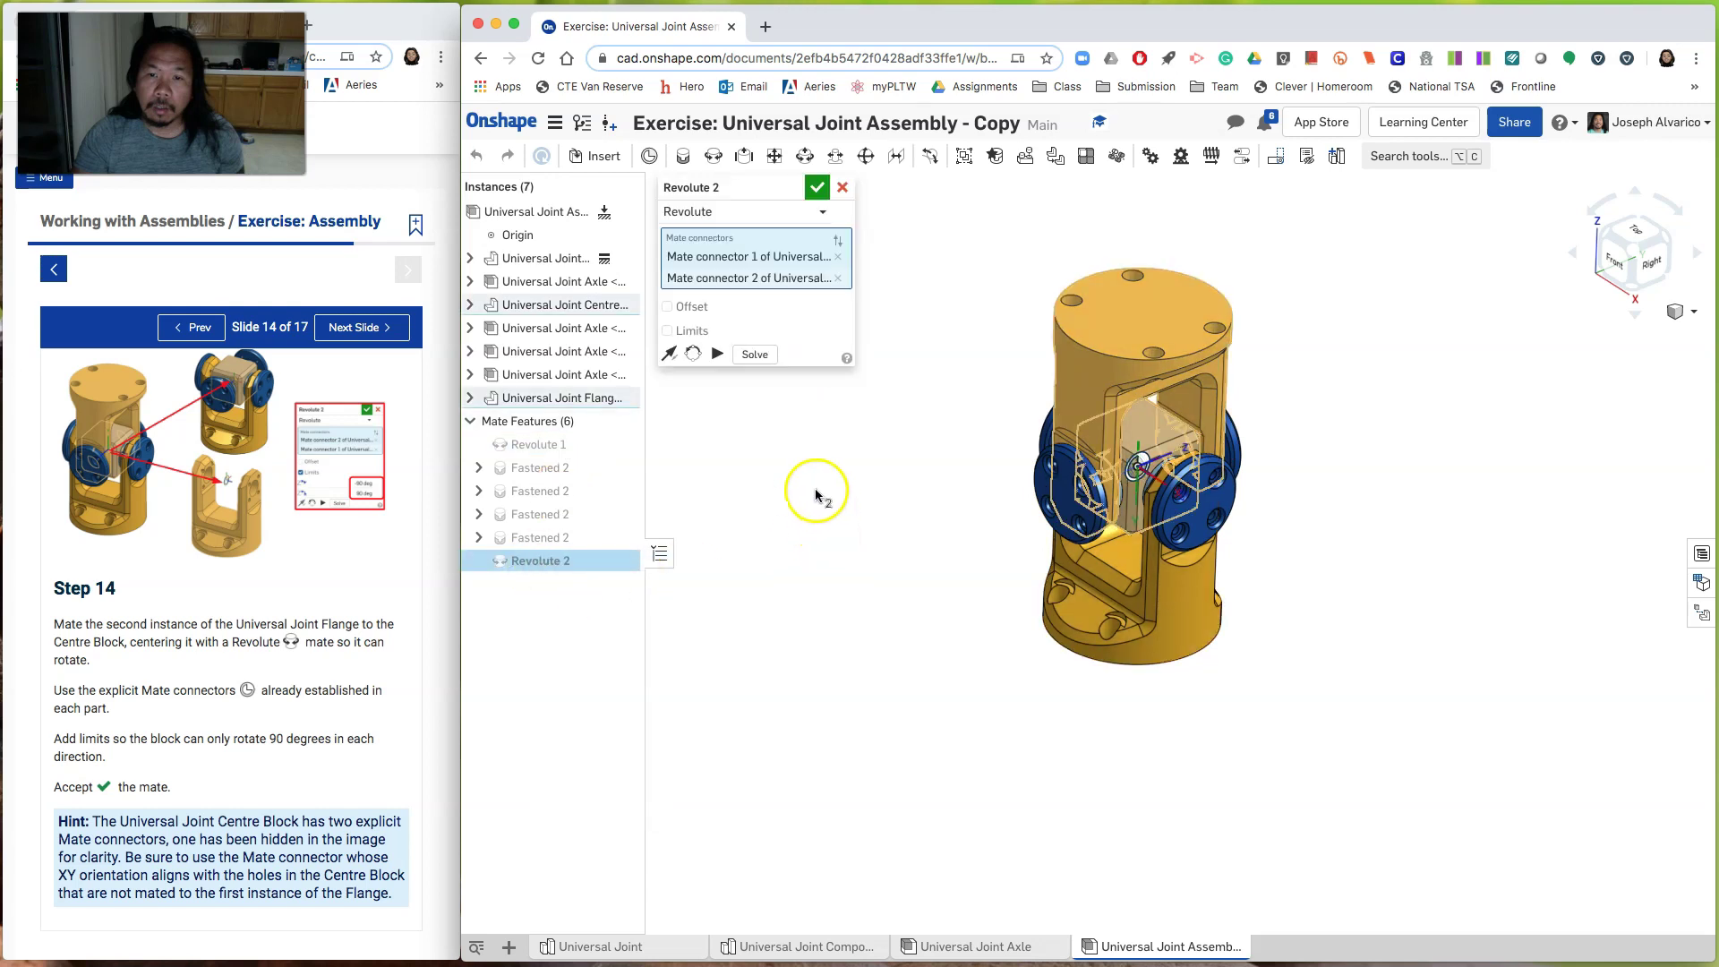
click(667, 330)
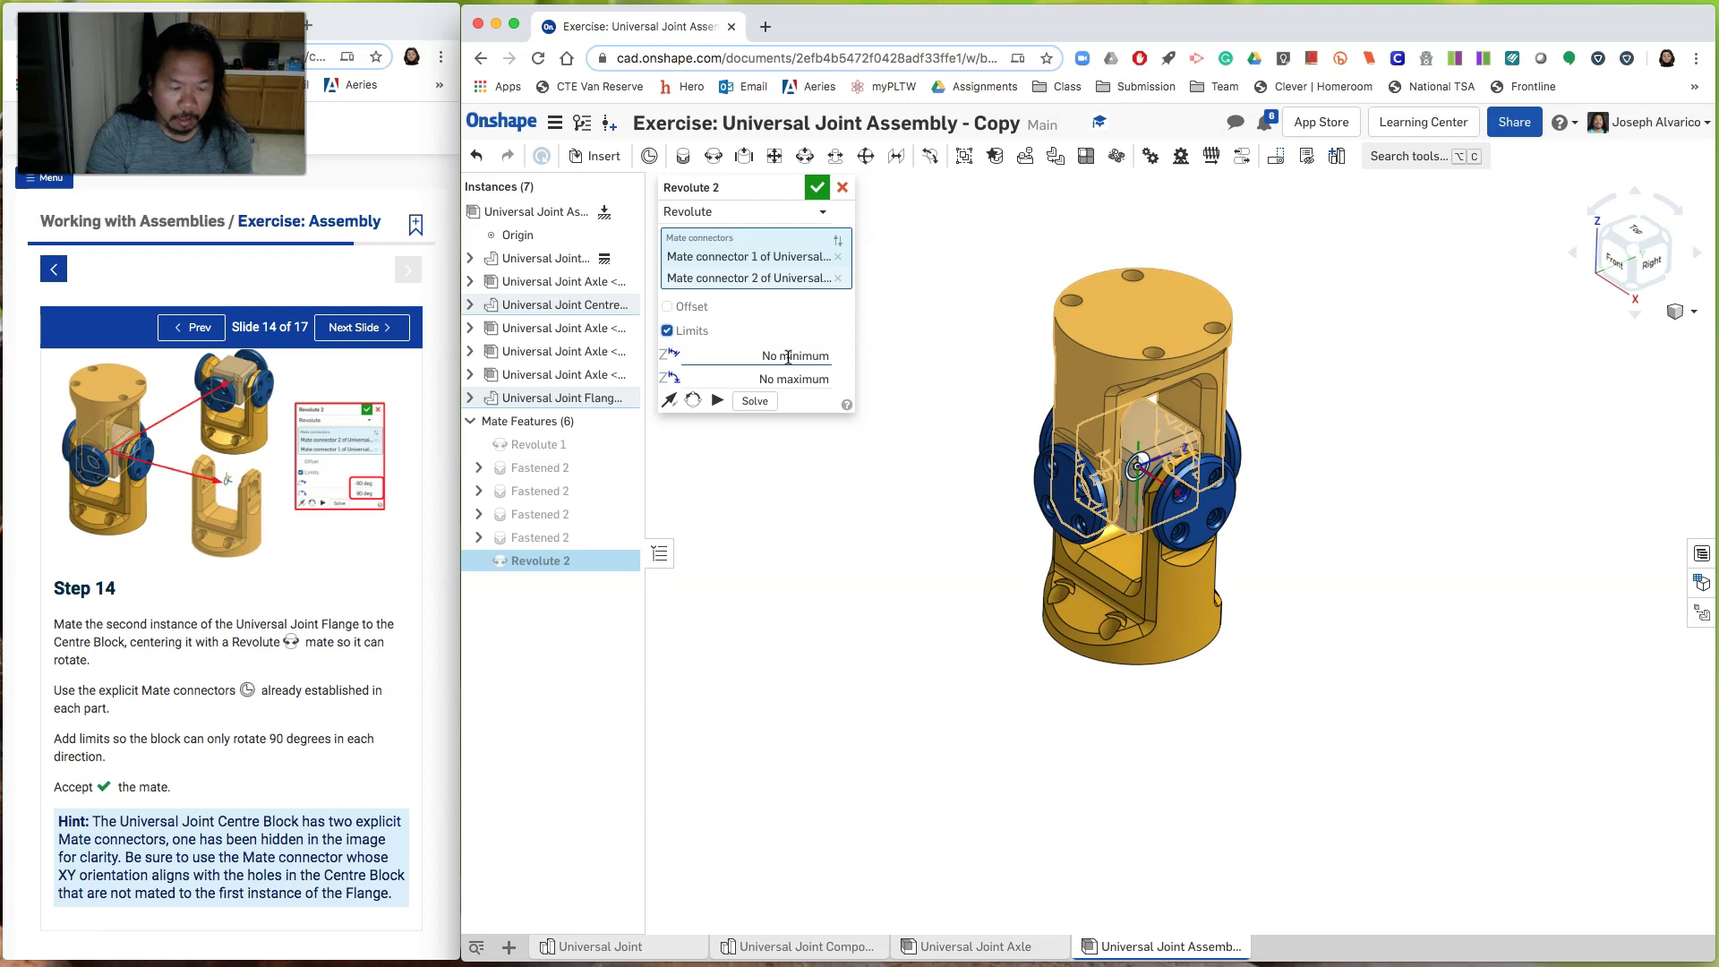
text(-90)
key(Tab)
text(90)
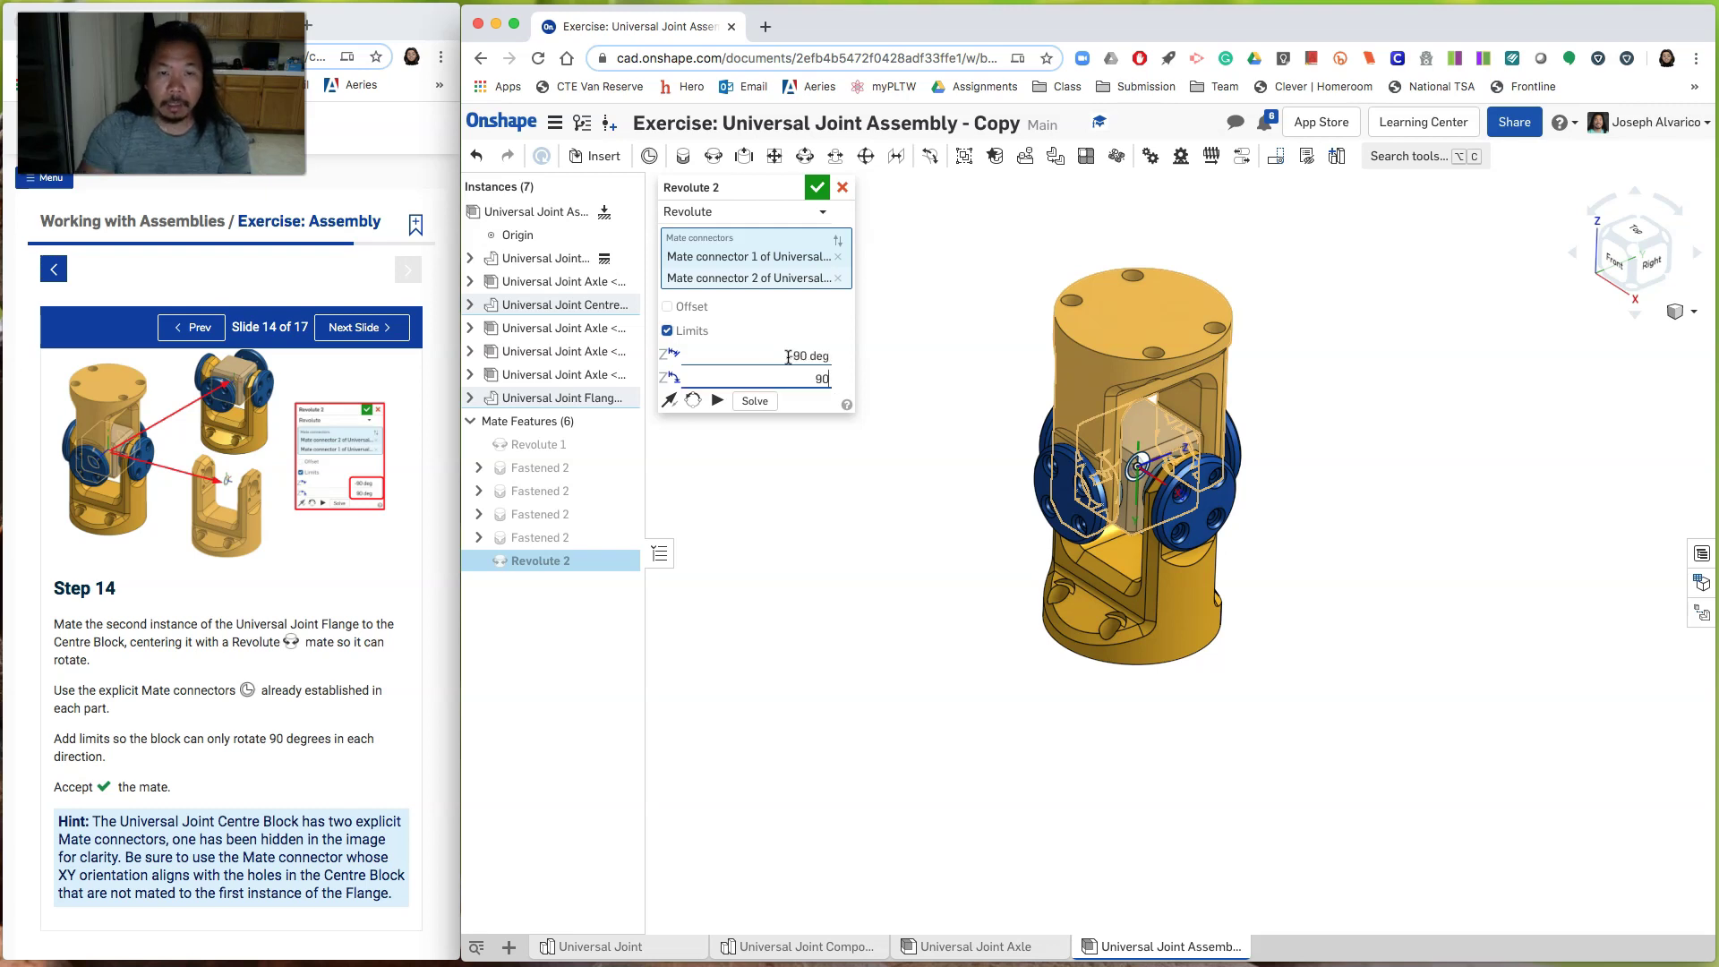
click(822, 189)
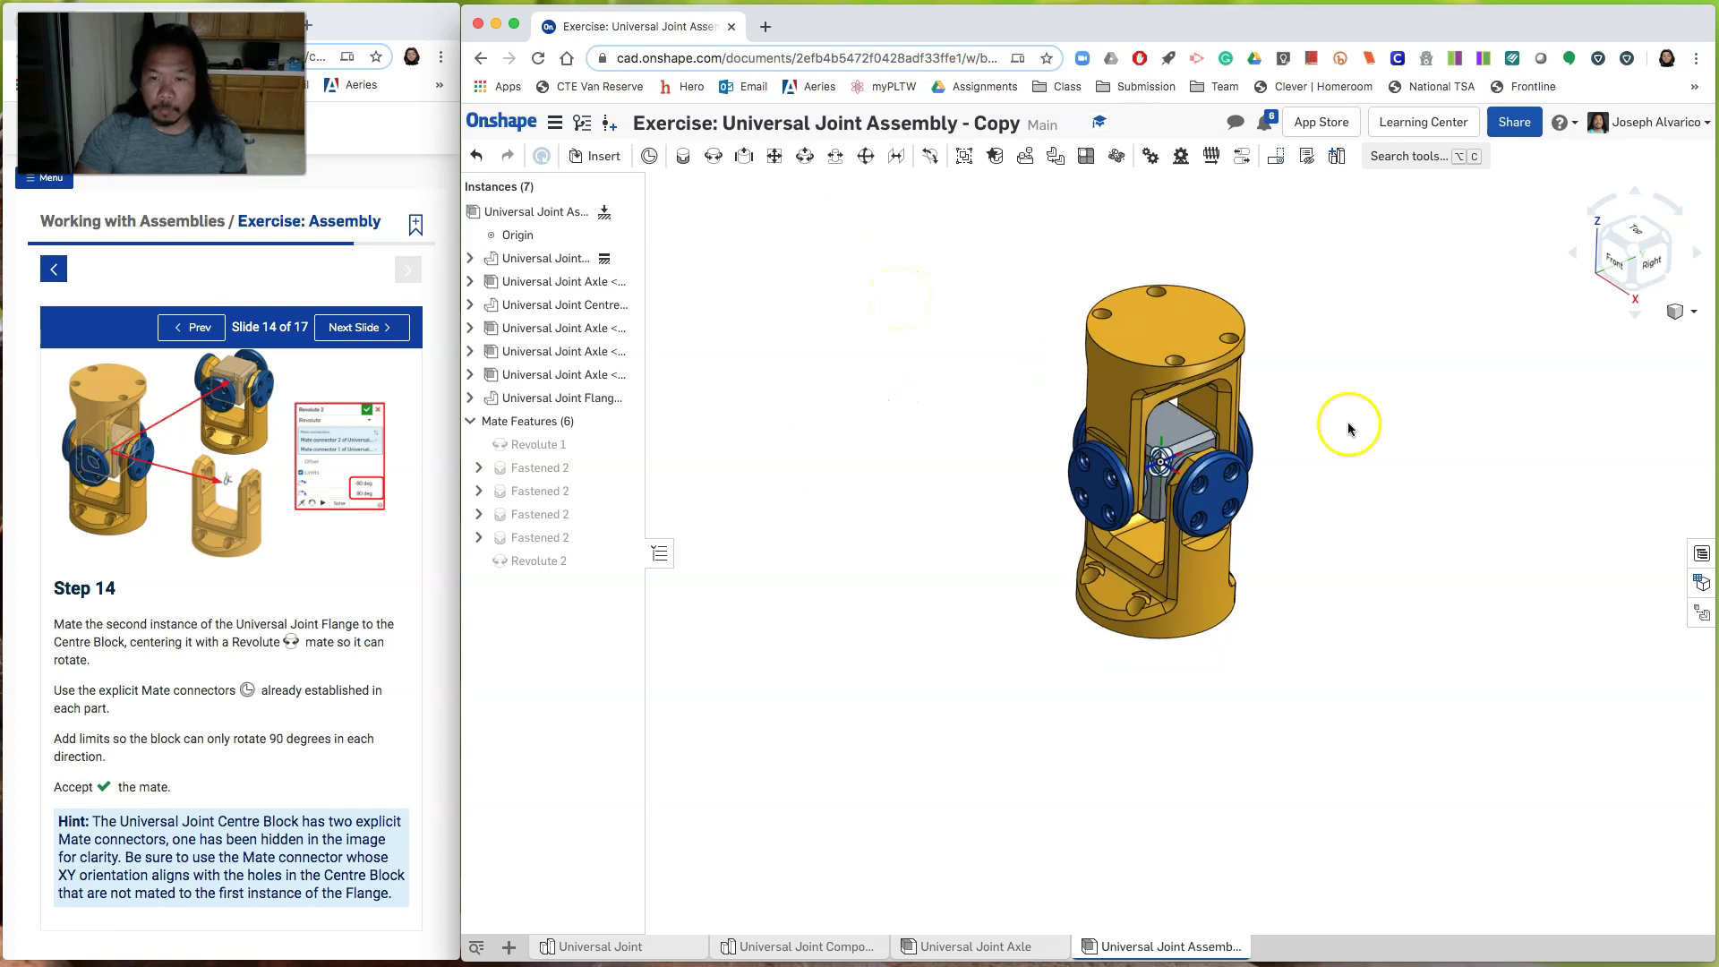
Step: Advance the exercise to Step 15 and swing the top Flange through several positions to test the joint's motion
scroll(1348, 426, up, 3)
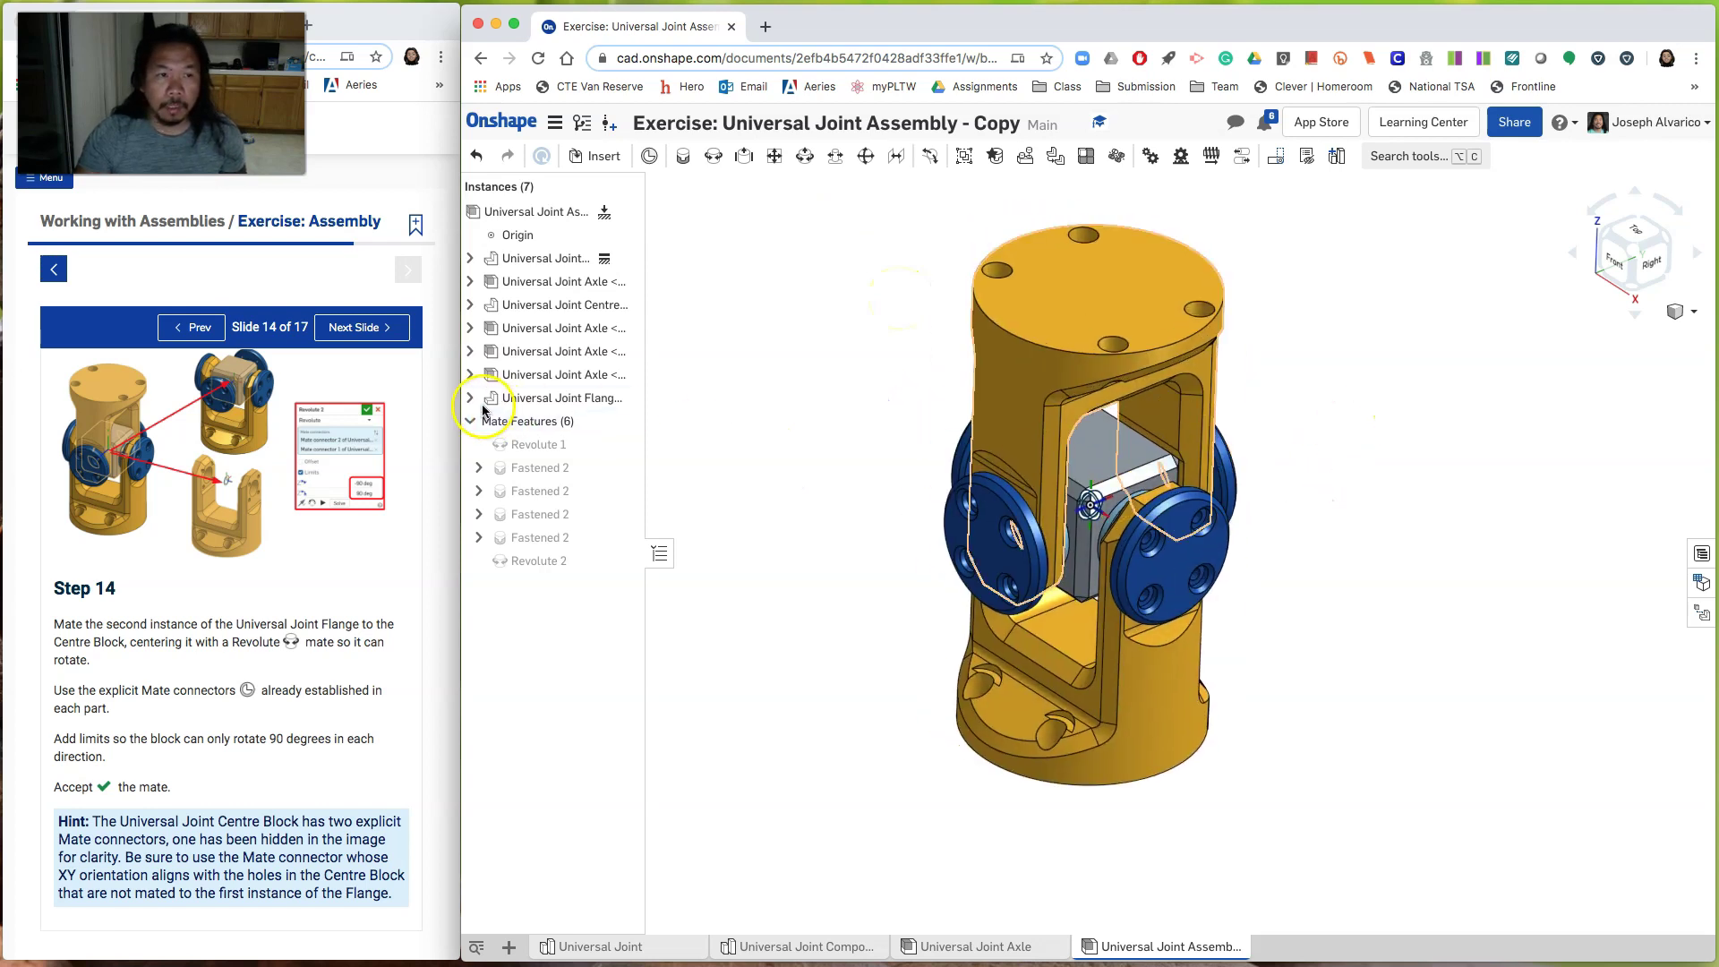
click(365, 327)
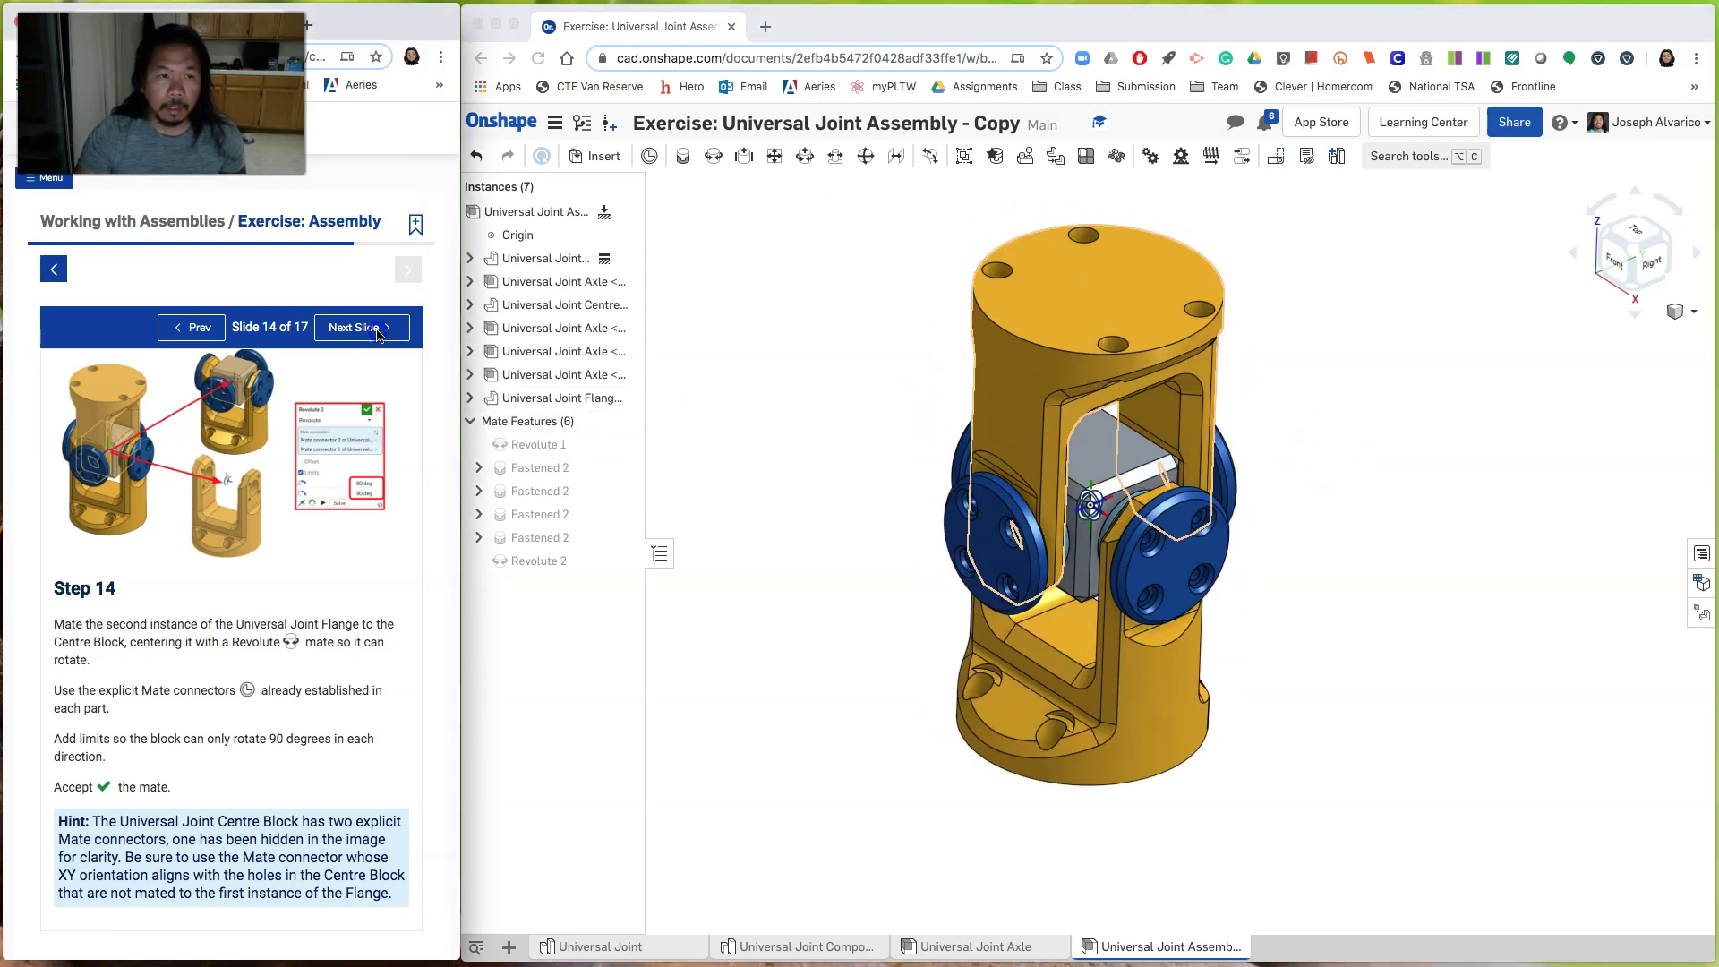
click(838, 298)
drag(1063, 306, 1023, 366)
drag(1165, 342, 1121, 392)
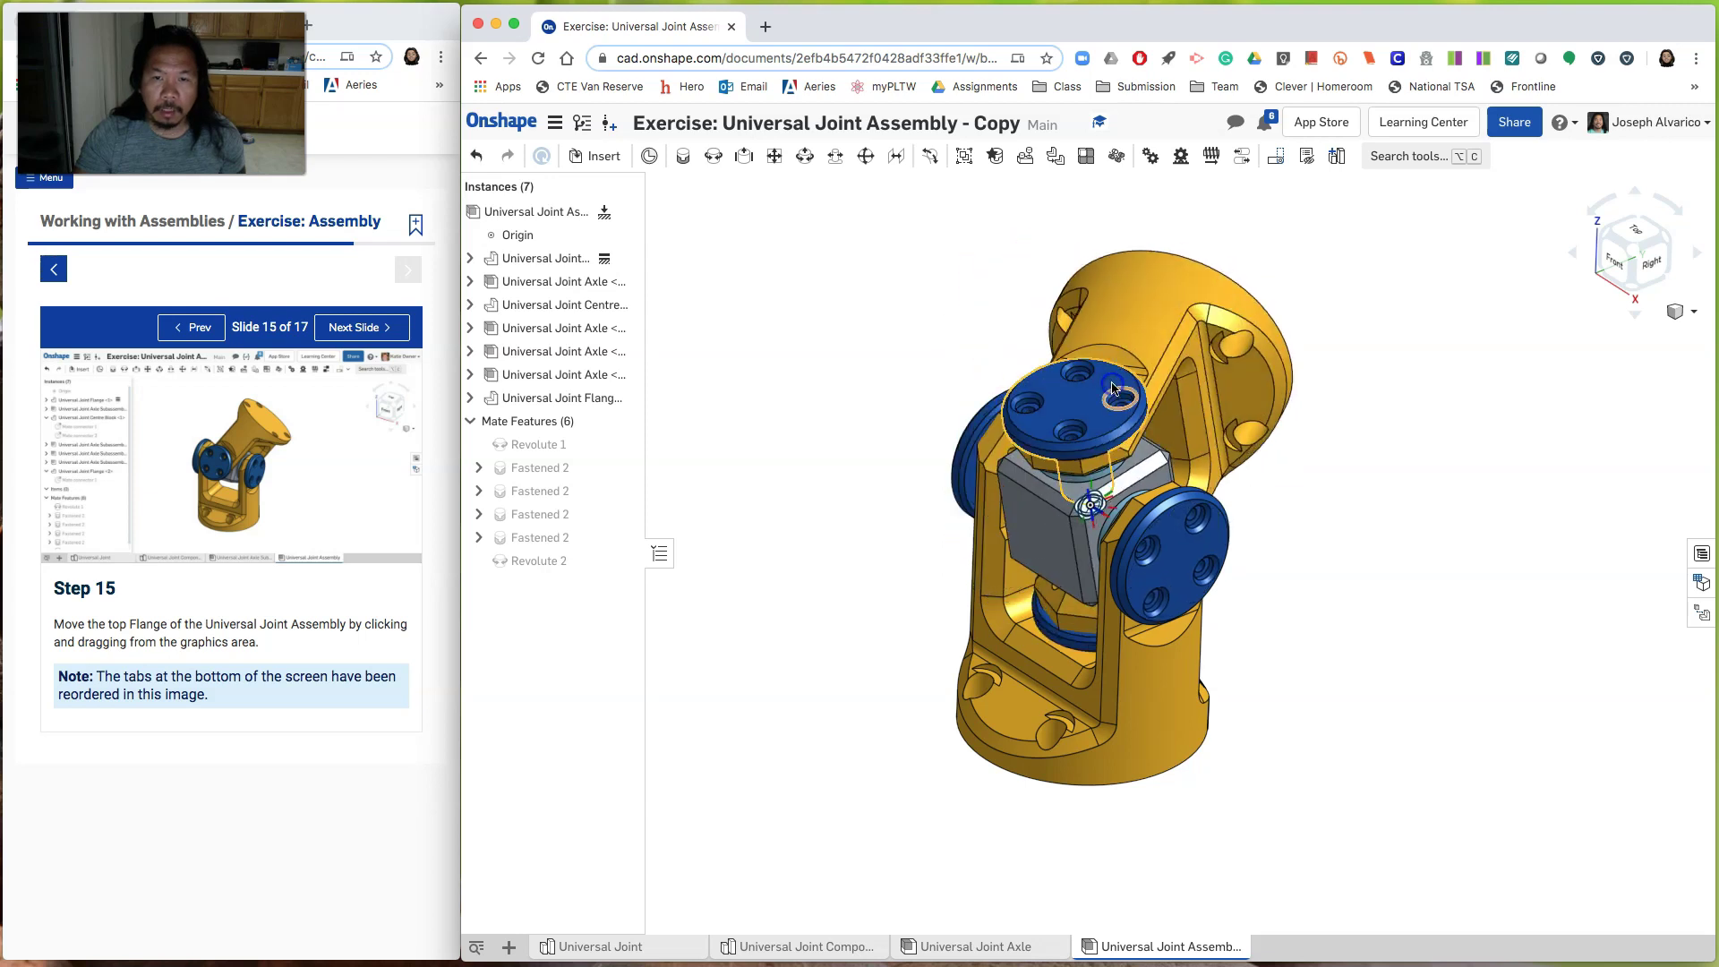
scroll(1313, 450, down, 3)
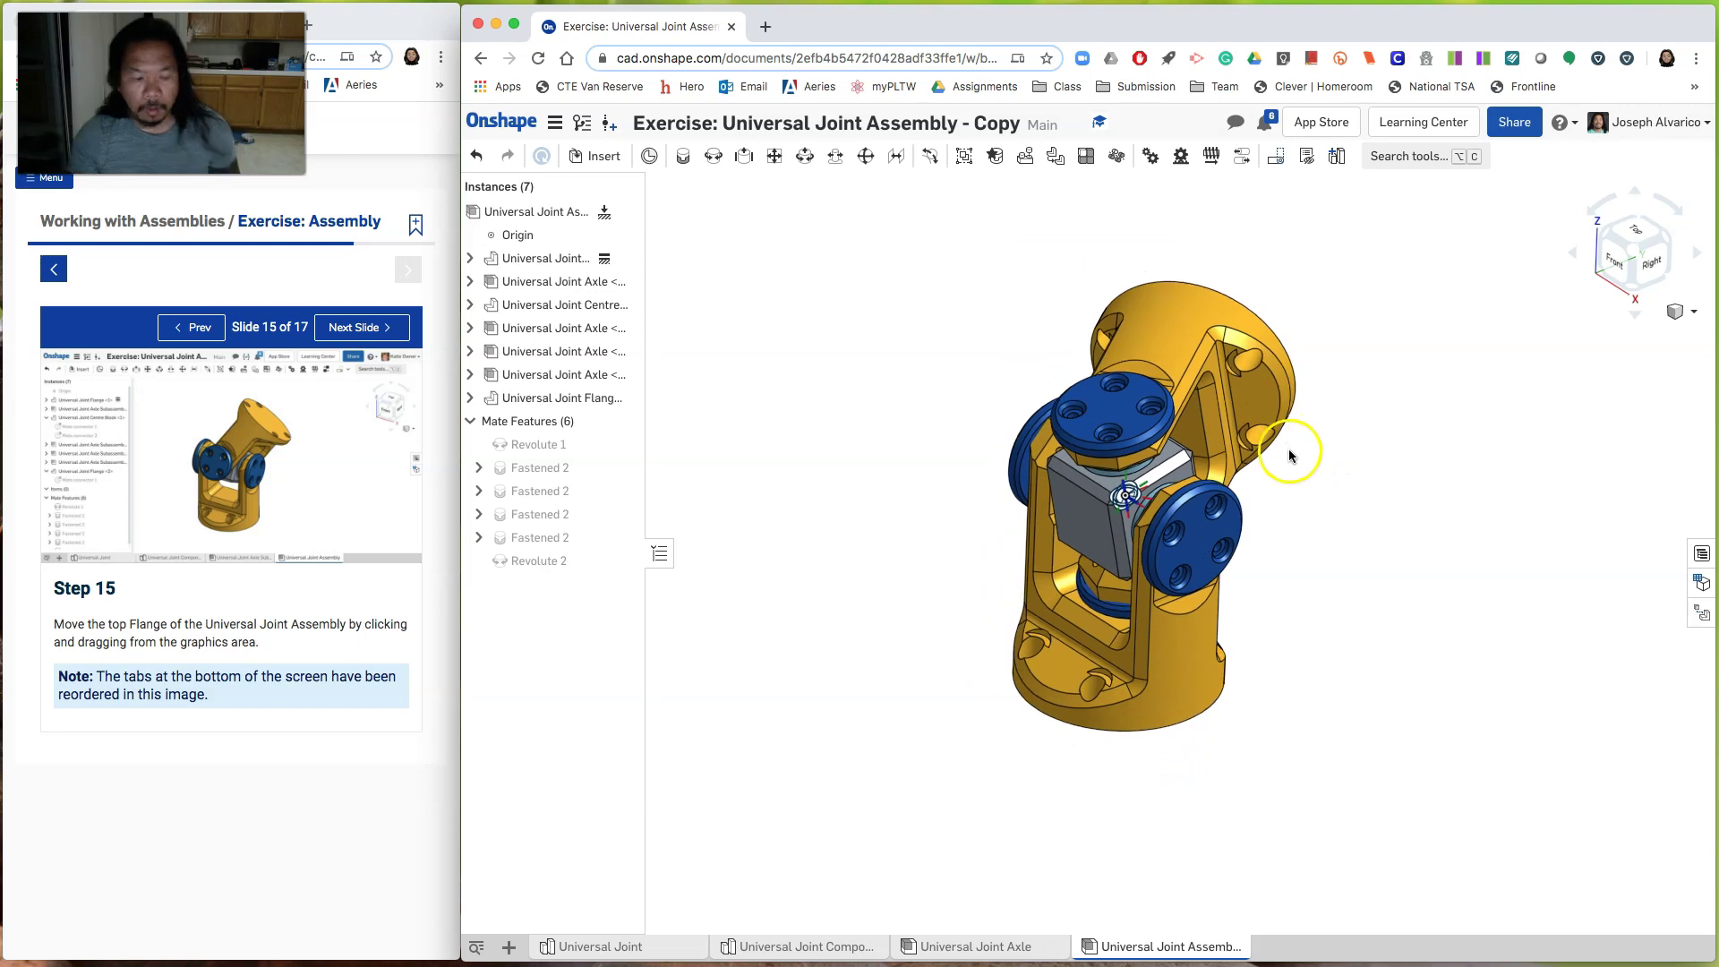
right_drag(1331, 480, 1298, 500)
drag(1297, 502, 1014, 520)
right_drag(1335, 509, 1469, 487)
drag(1188, 541, 1023, 314)
right_drag(1265, 520, 1209, 539)
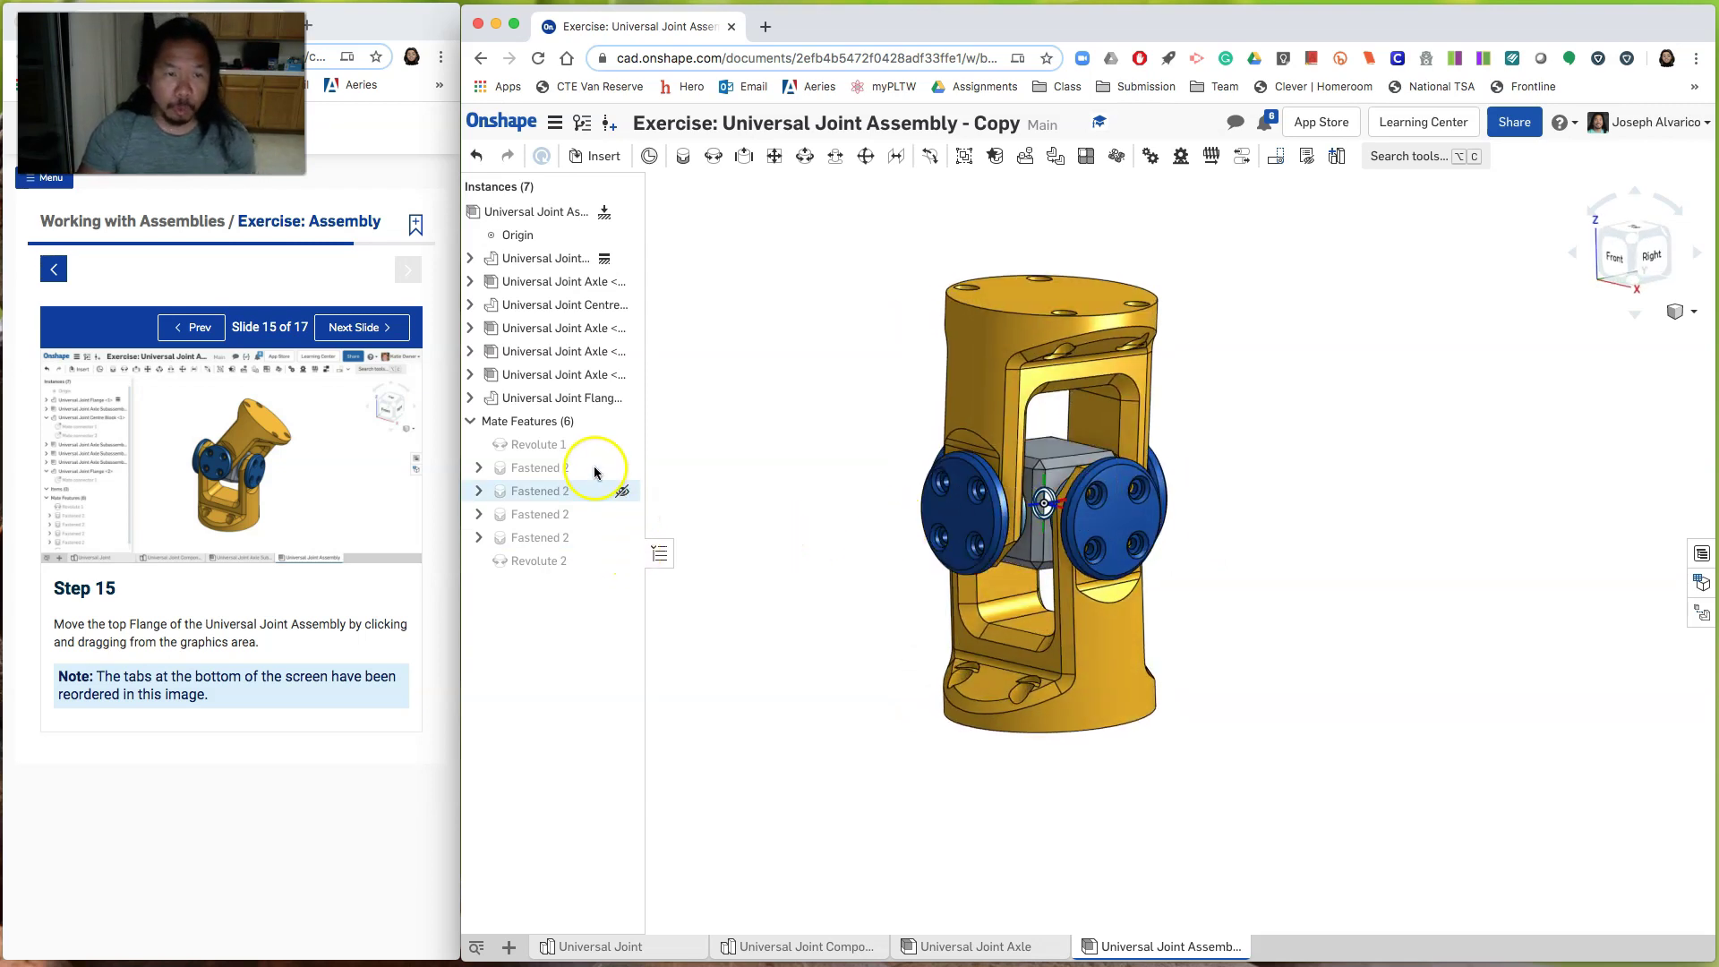
Step: Reset both Revolute mates, Revolute 1 and Revolute 2
right_click(546, 444)
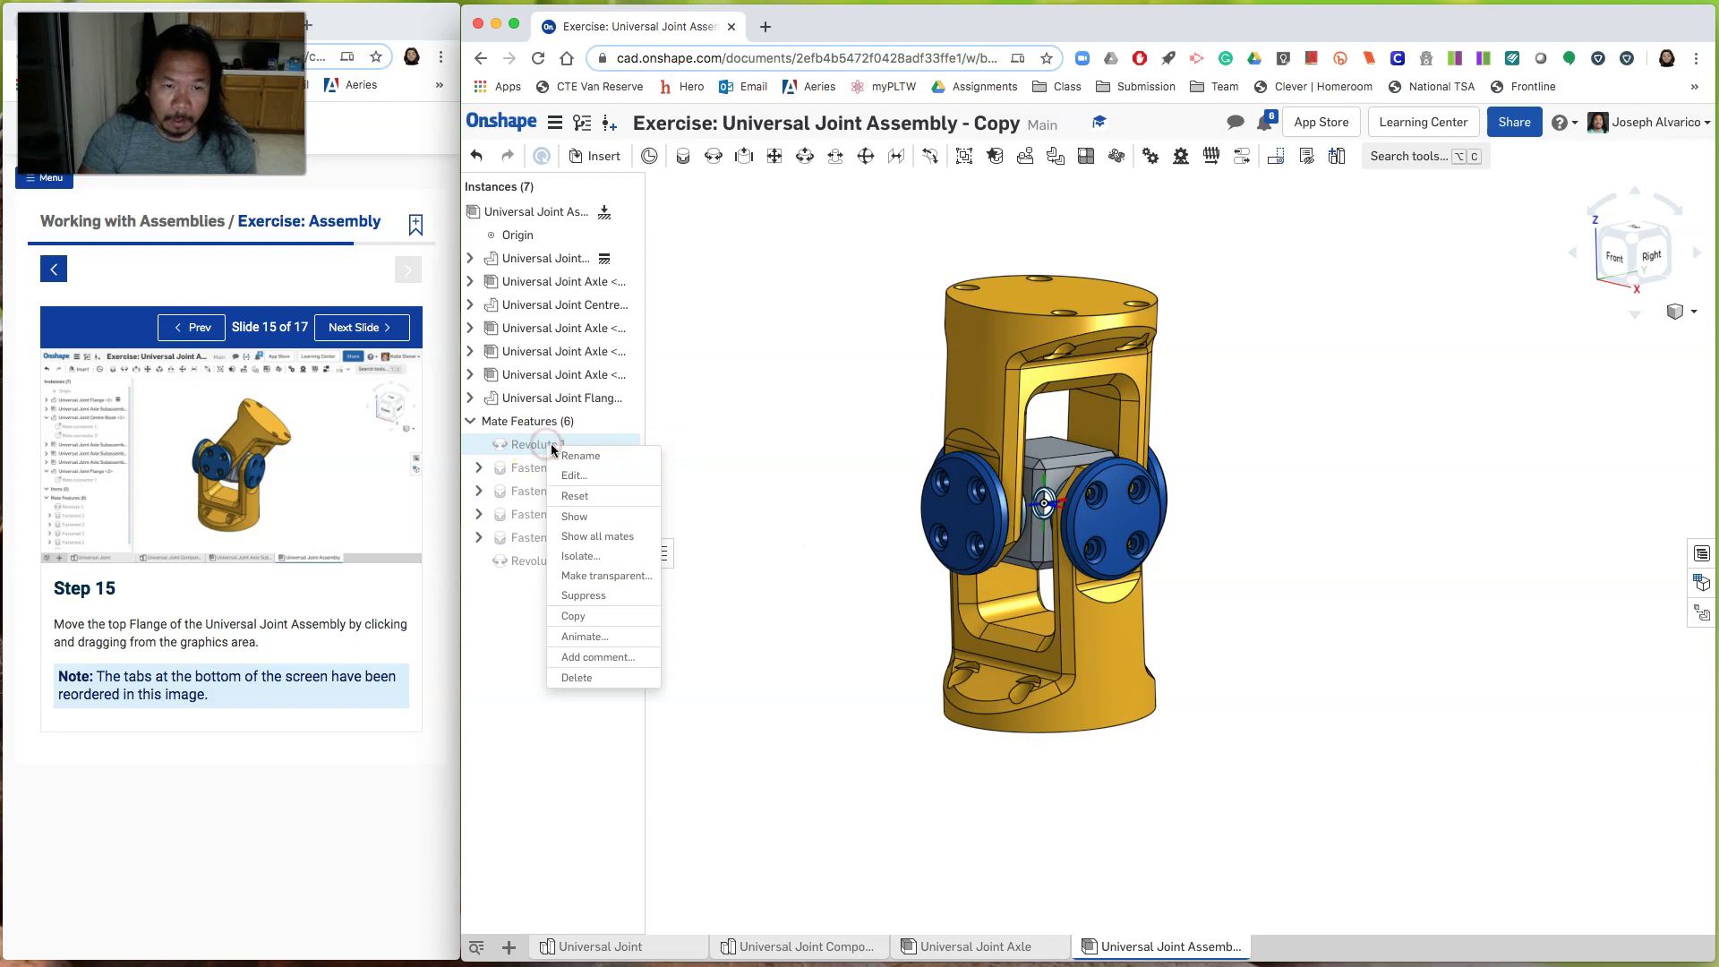
click(581, 498)
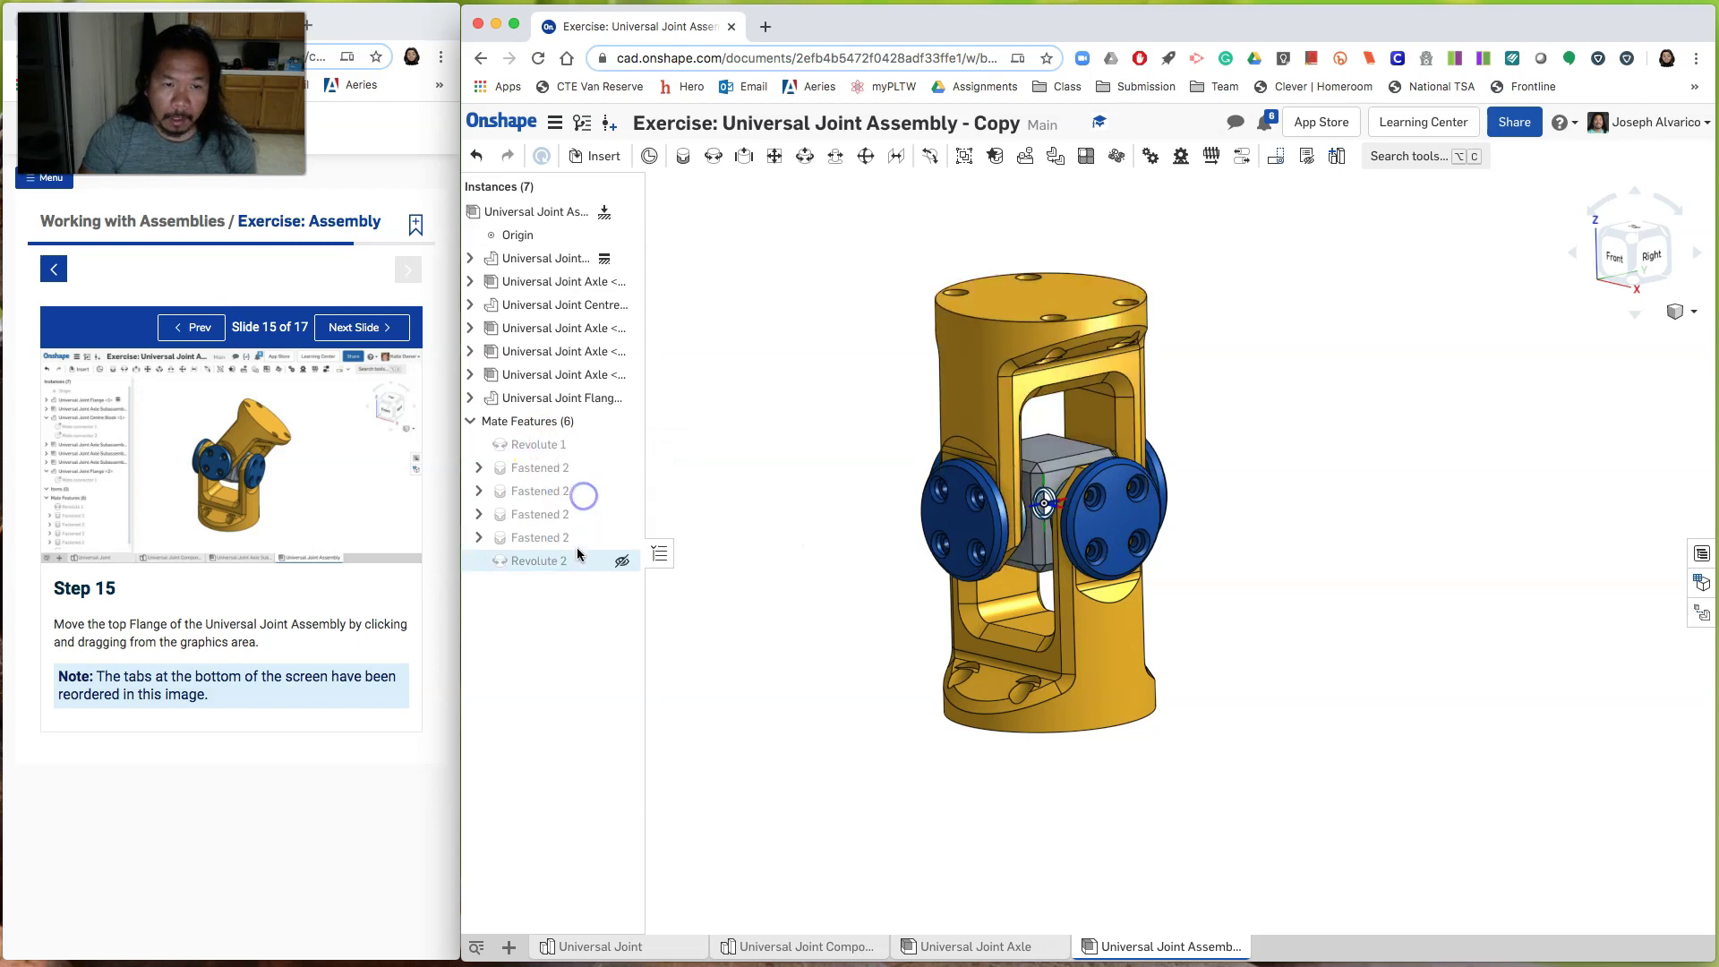
right_click(548, 566)
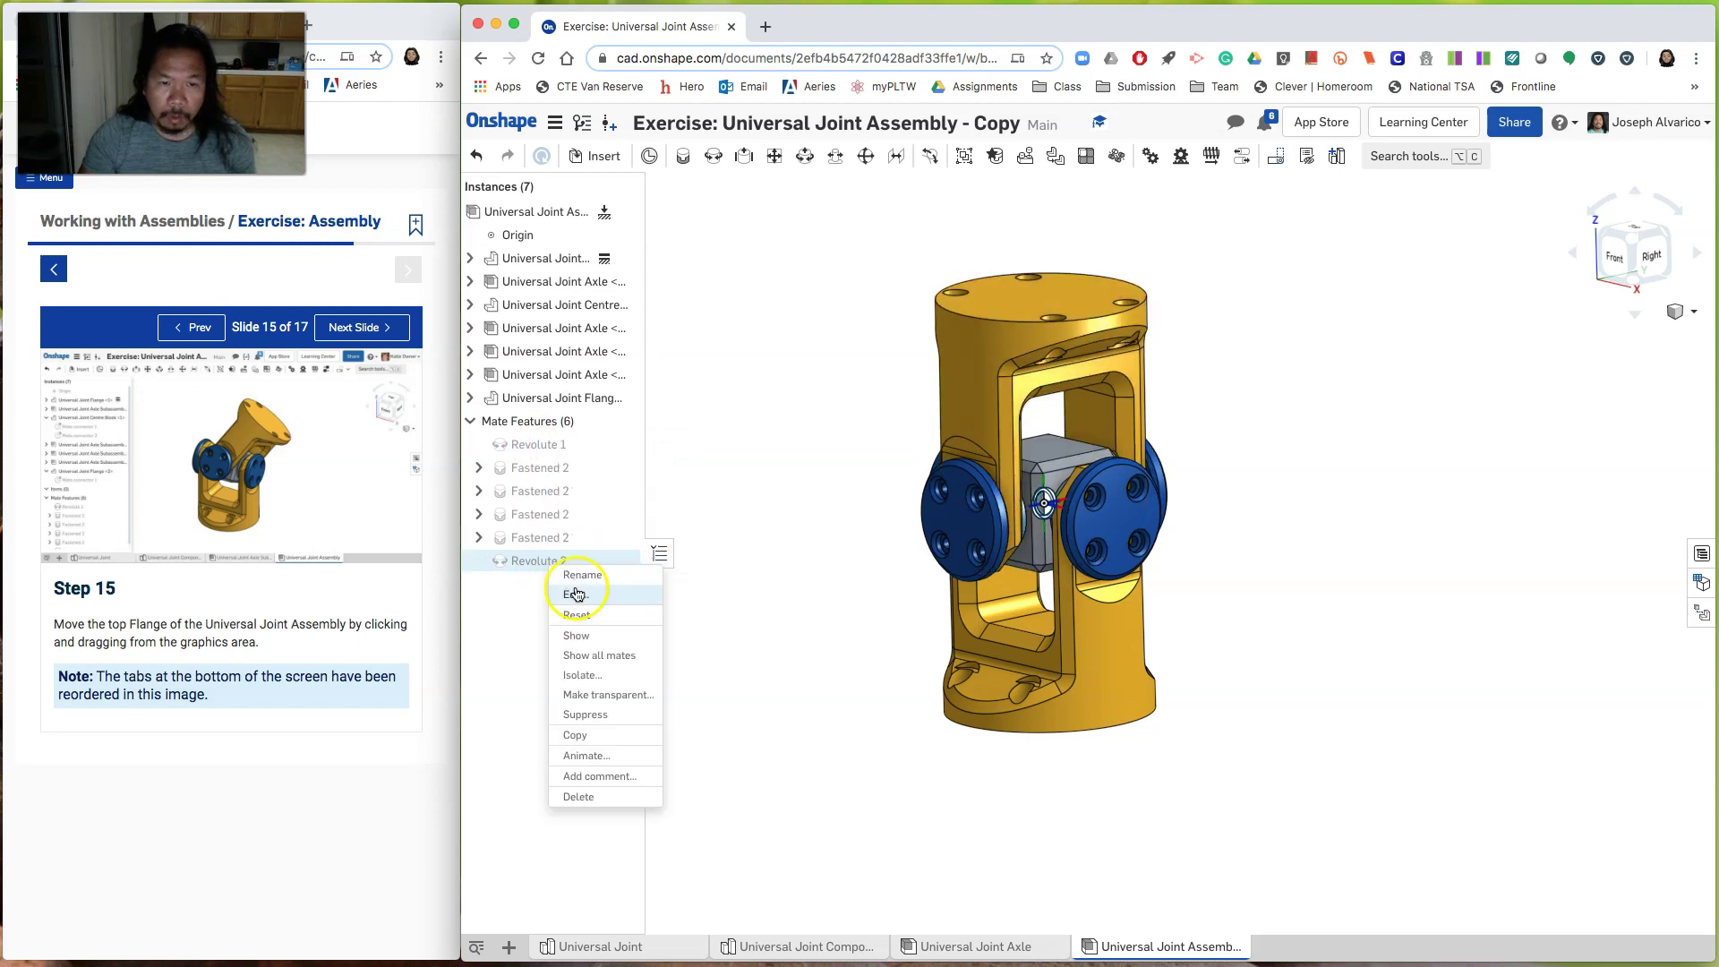
click(594, 621)
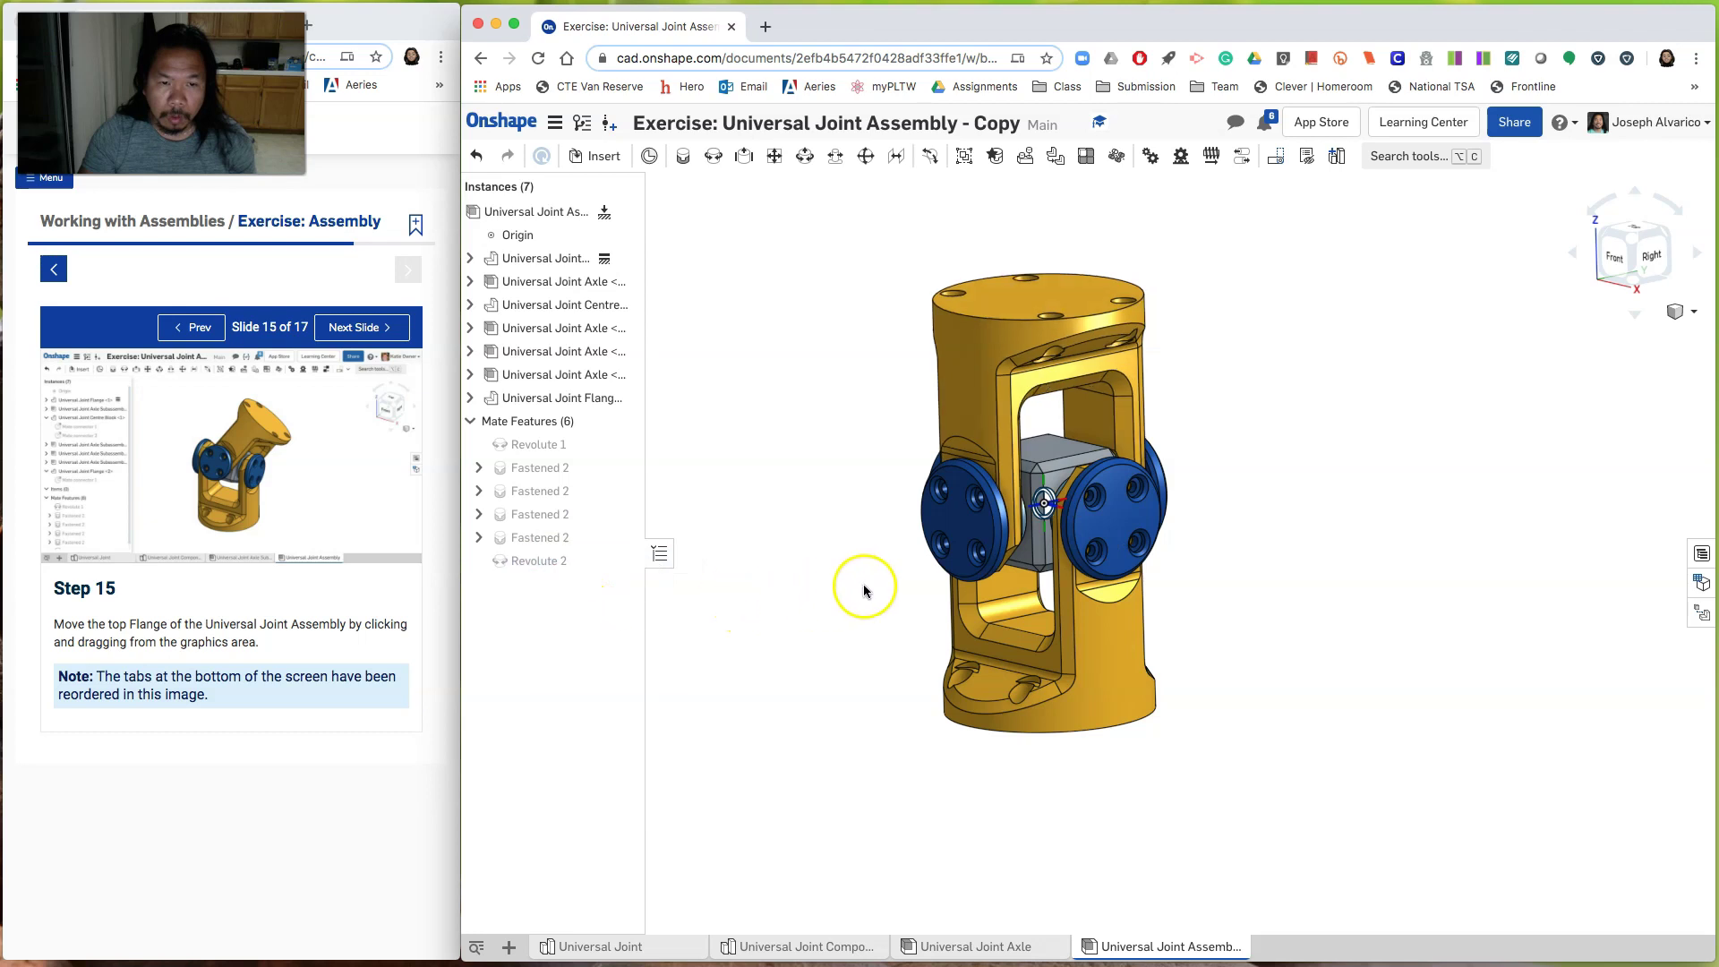
Step: Advance the exercise past Step 16 to Step 17 and centre the assembly in the view
click(361, 327)
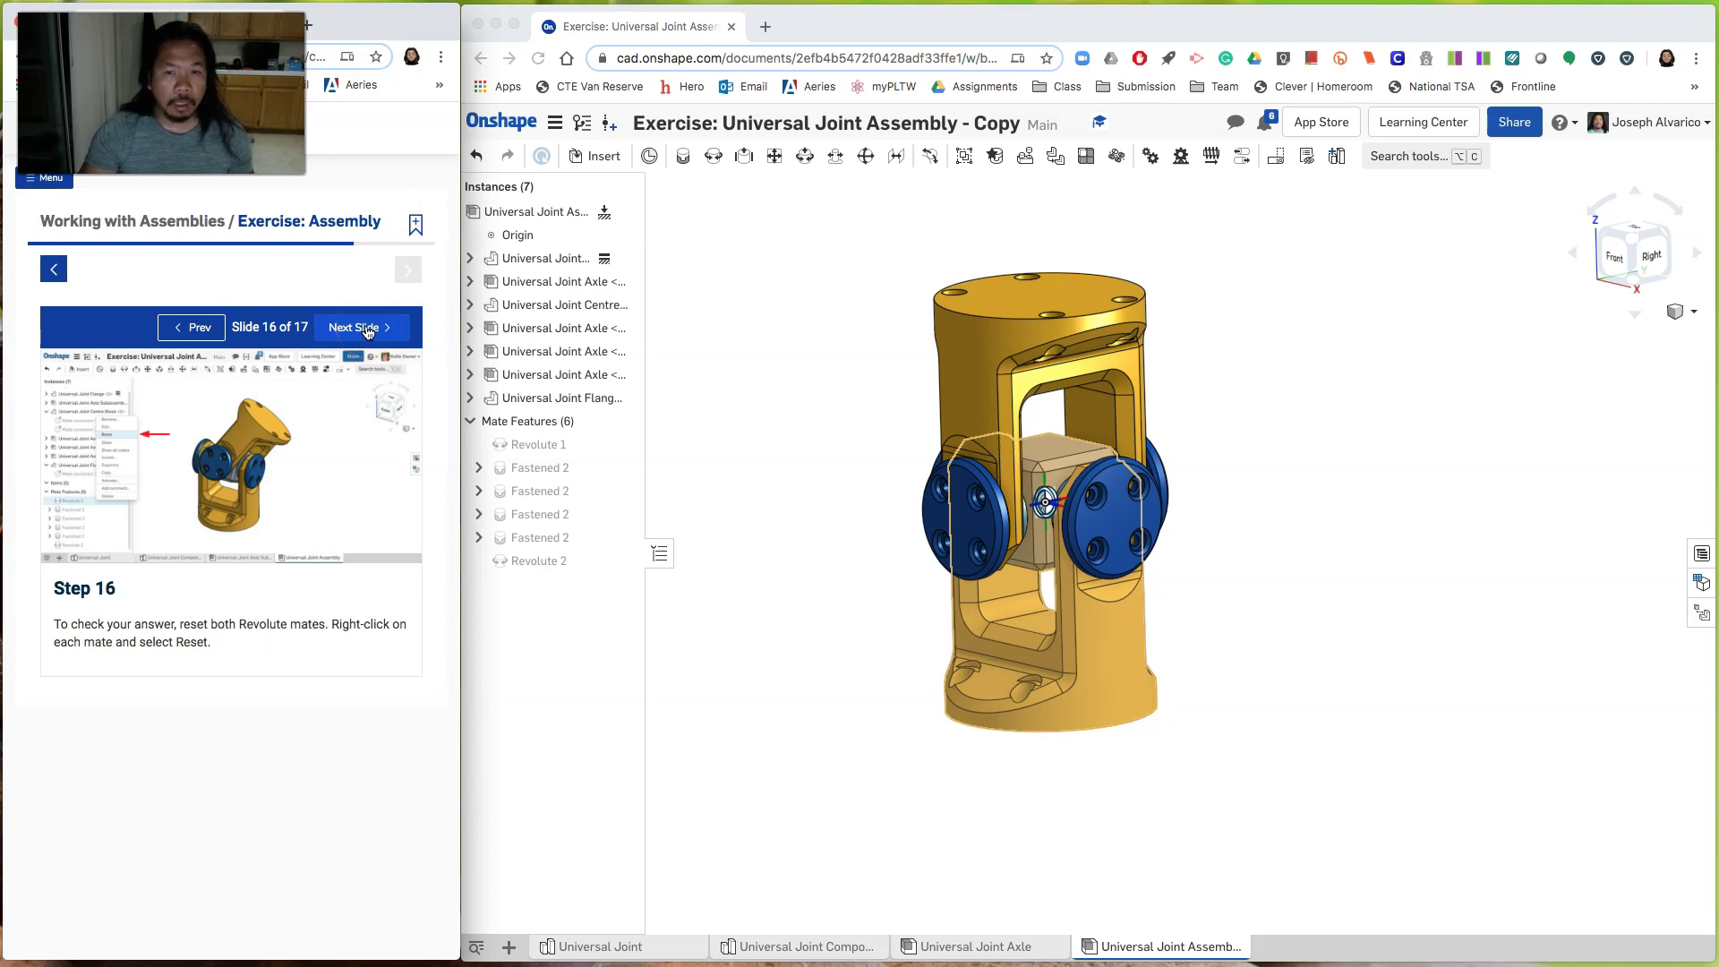
click(366, 328)
scroll(774, 582, down, 2)
middle_drag(777, 586, 919, 571)
click(838, 578)
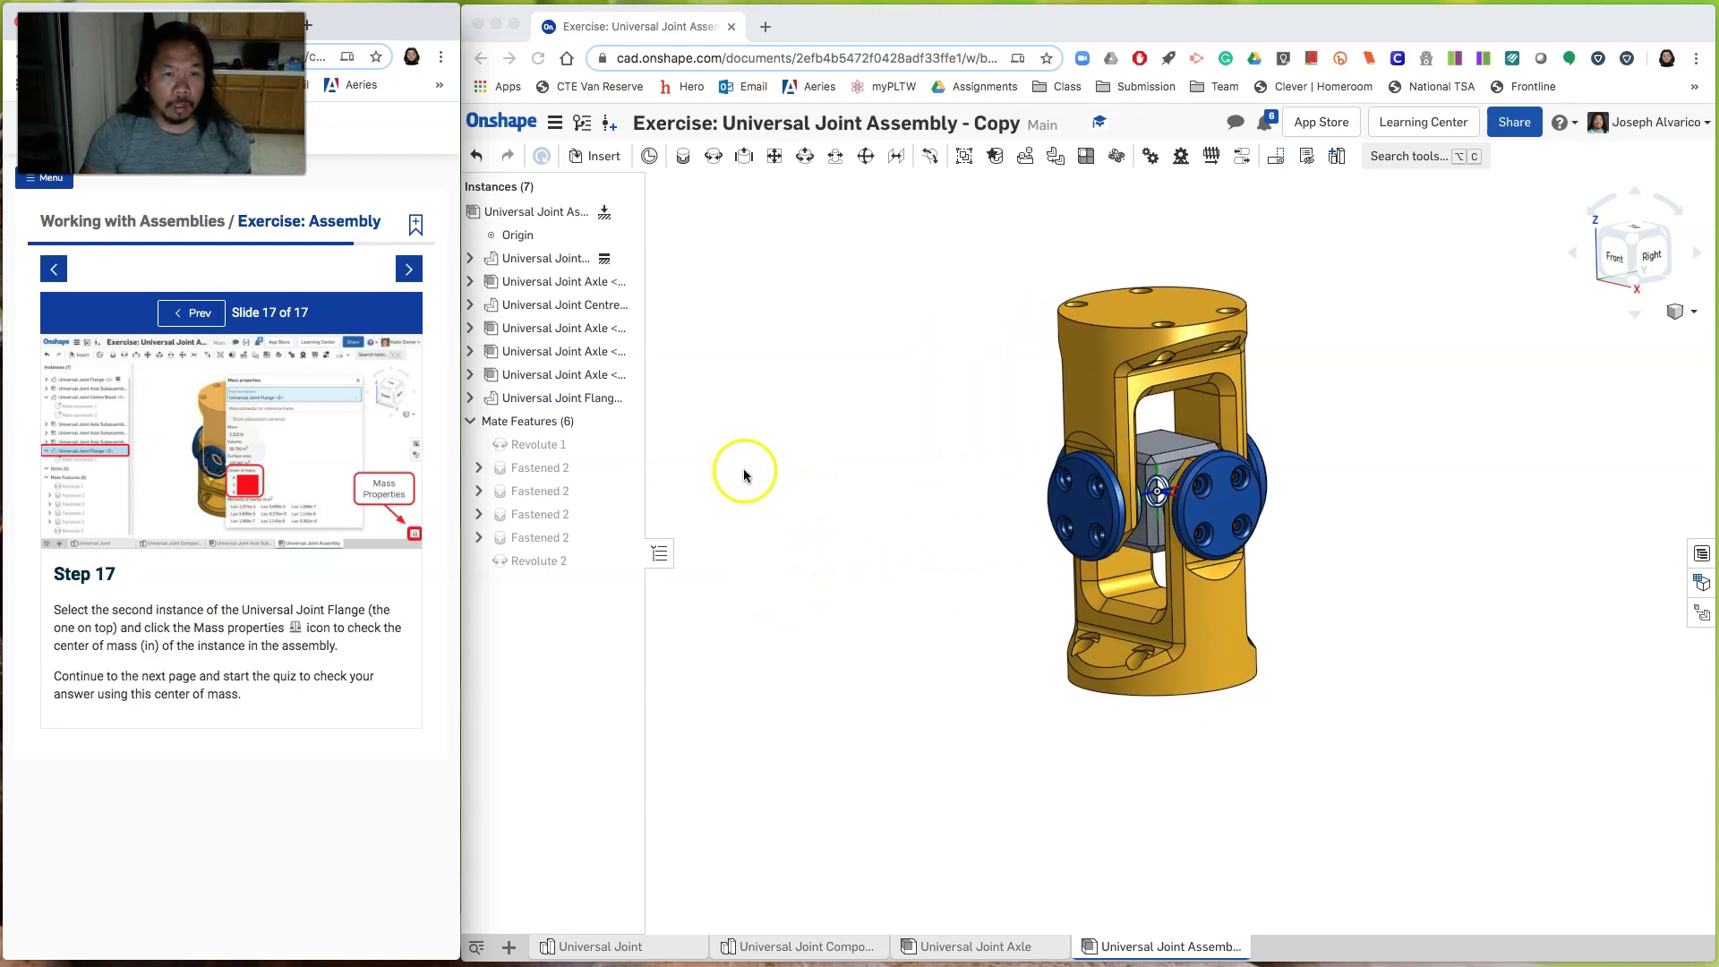
Step: Open the mass properties of the second Universal Joint Flange instance and check its center of mass
click(574, 397)
click(562, 400)
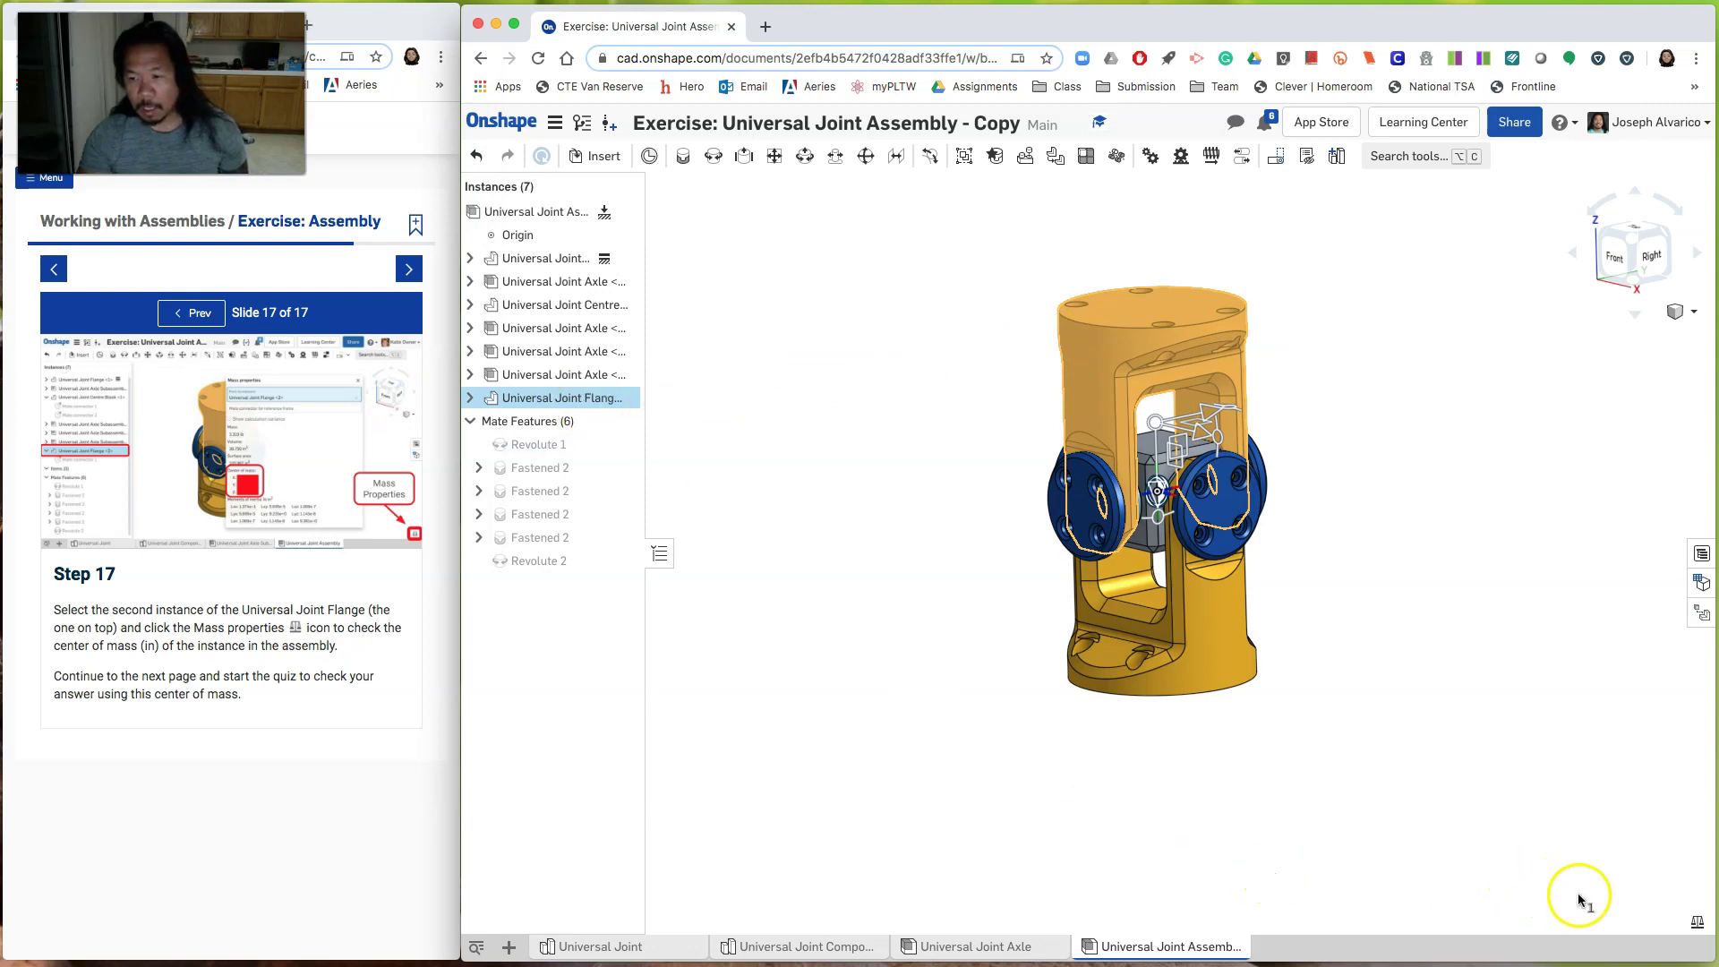
click(1697, 924)
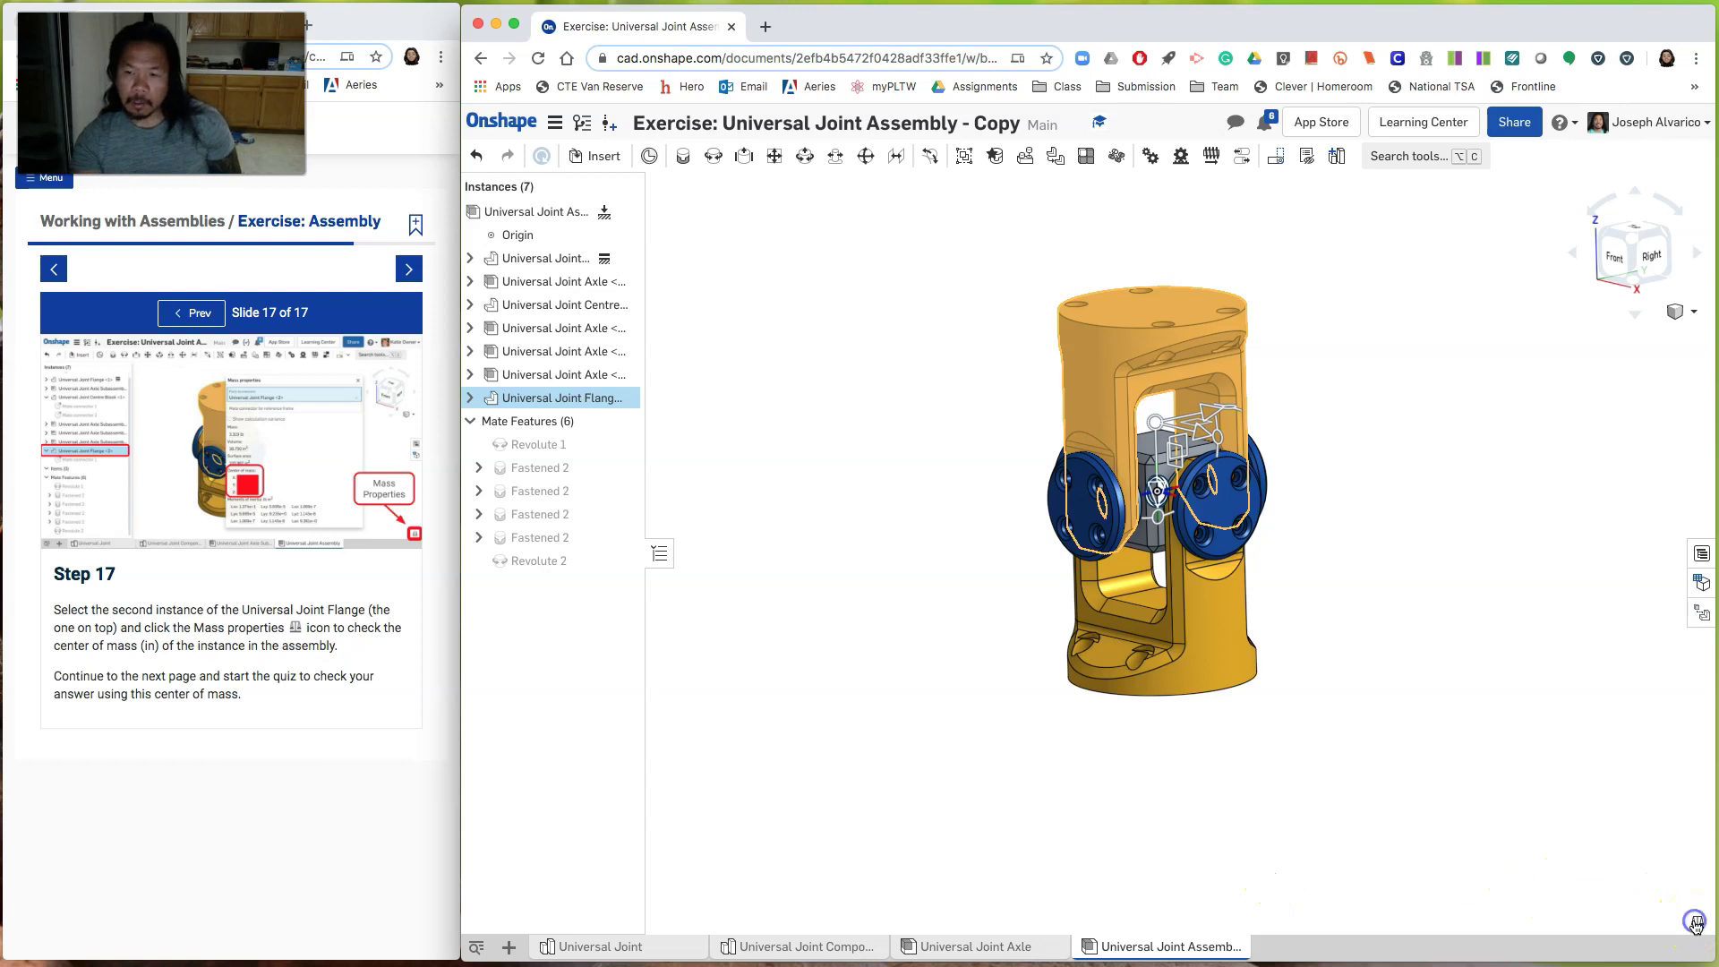
drag(842, 473, 926, 291)
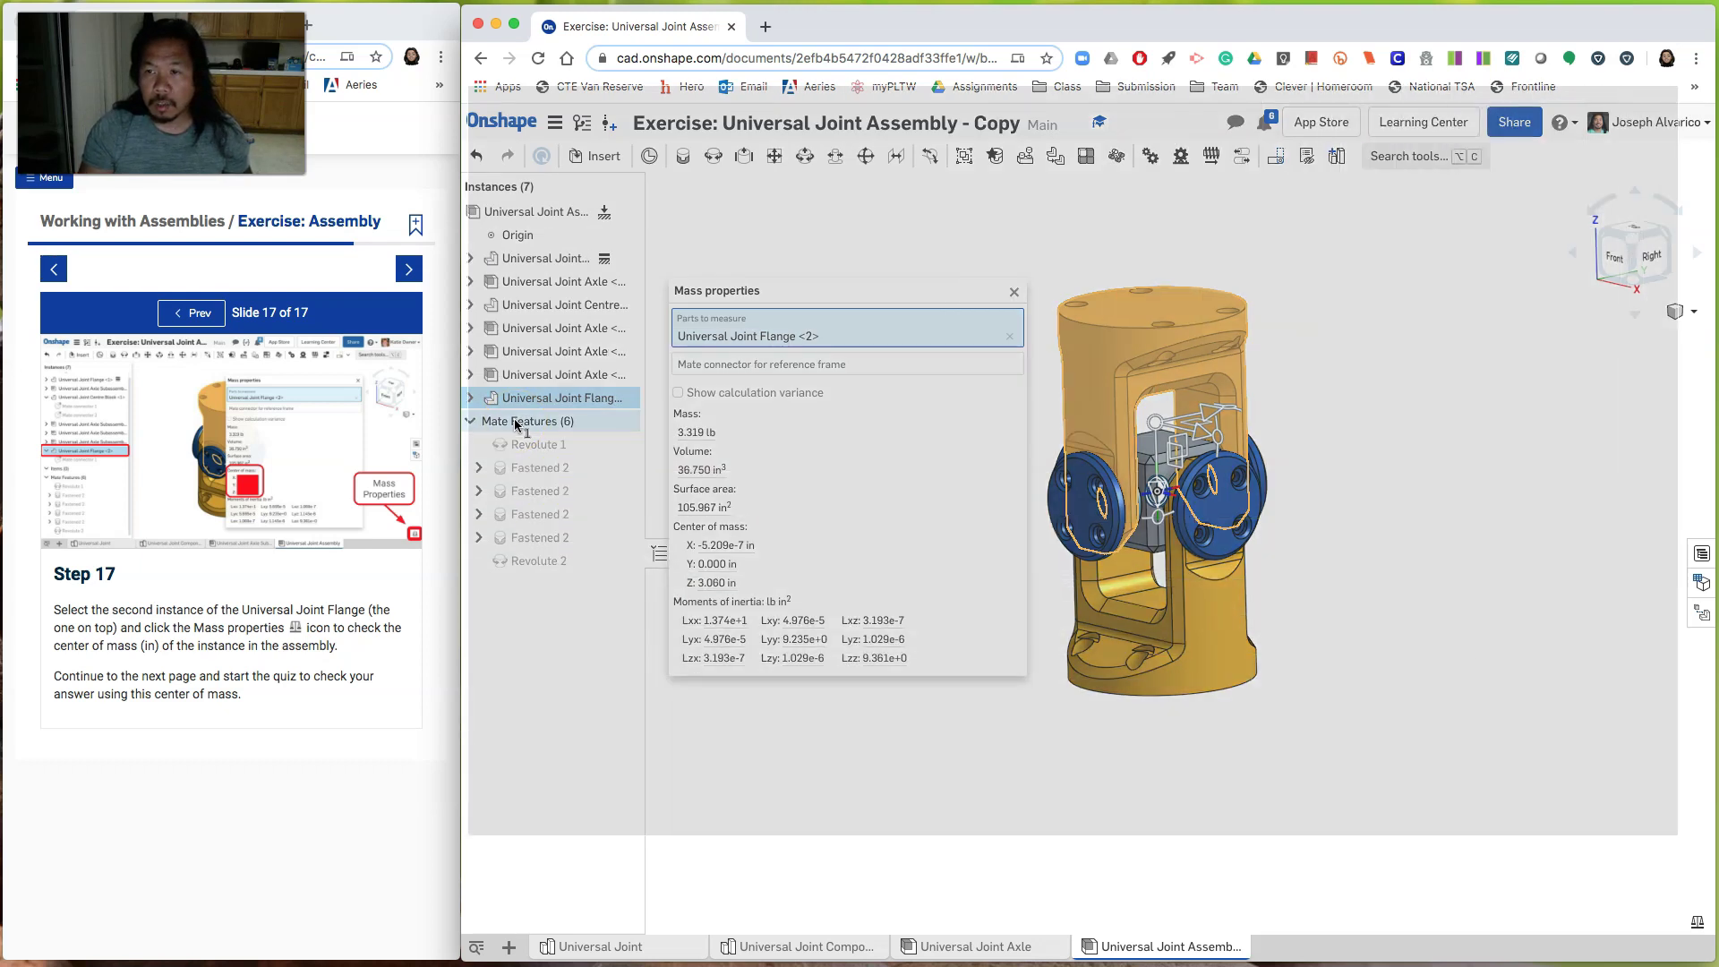
click(1707, 927)
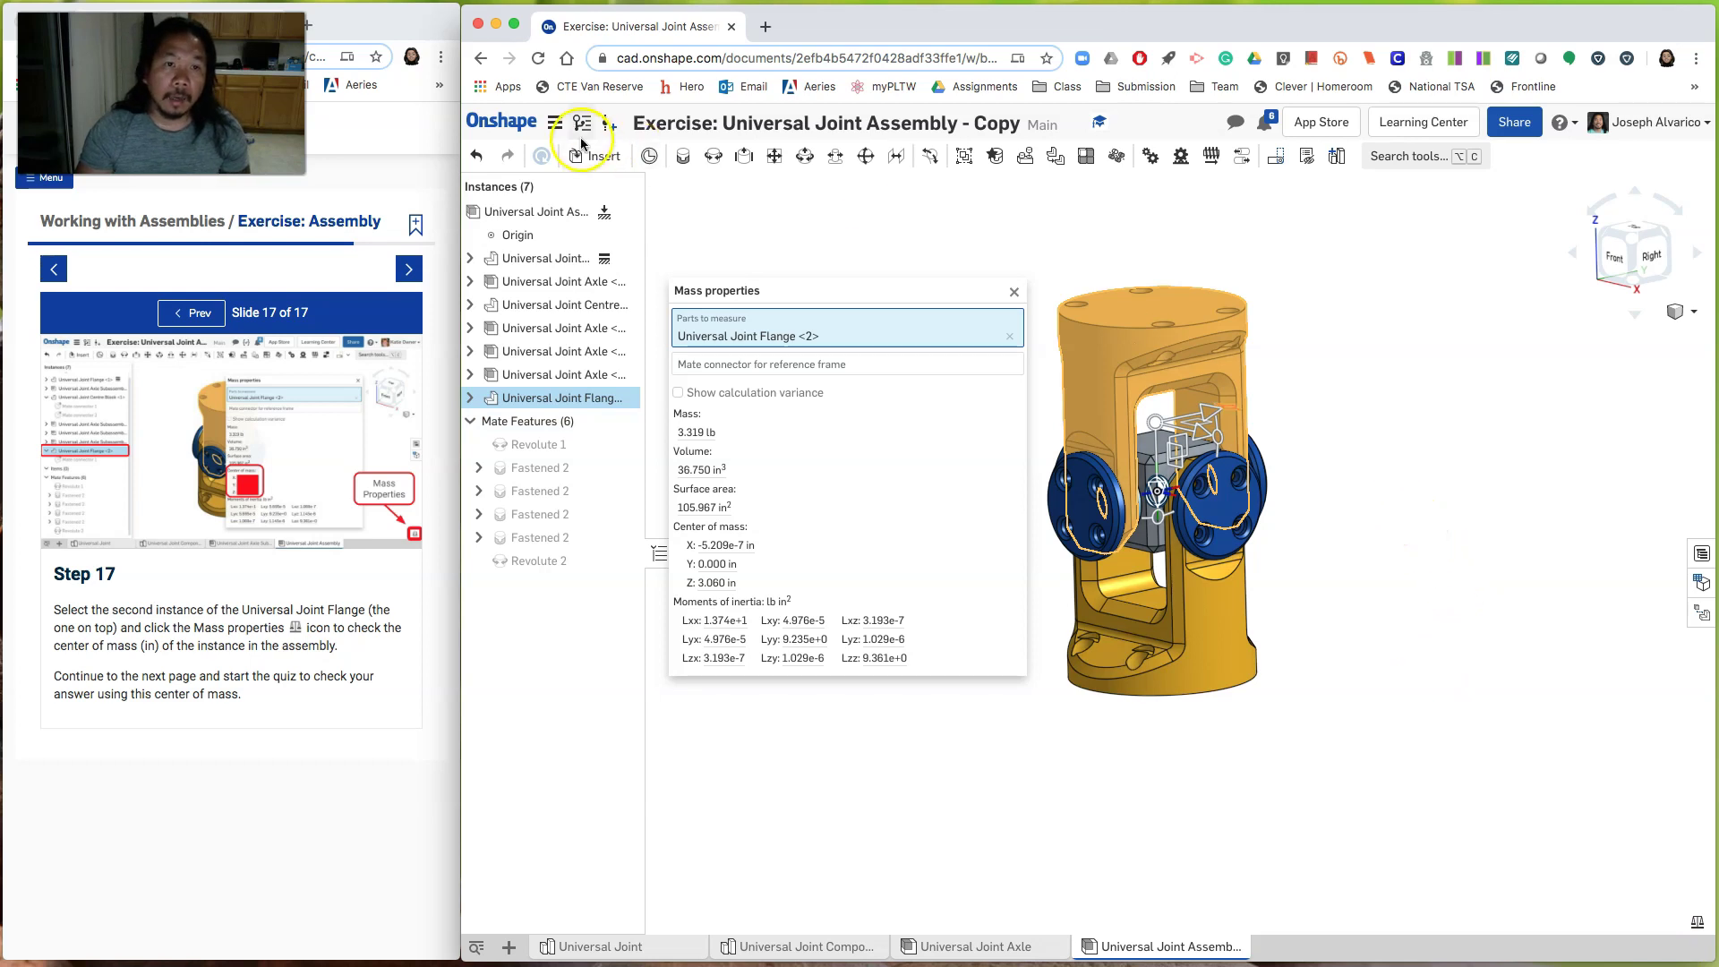
Step: Close the Universal Joint Assembly document and return to the documents list
click(555, 122)
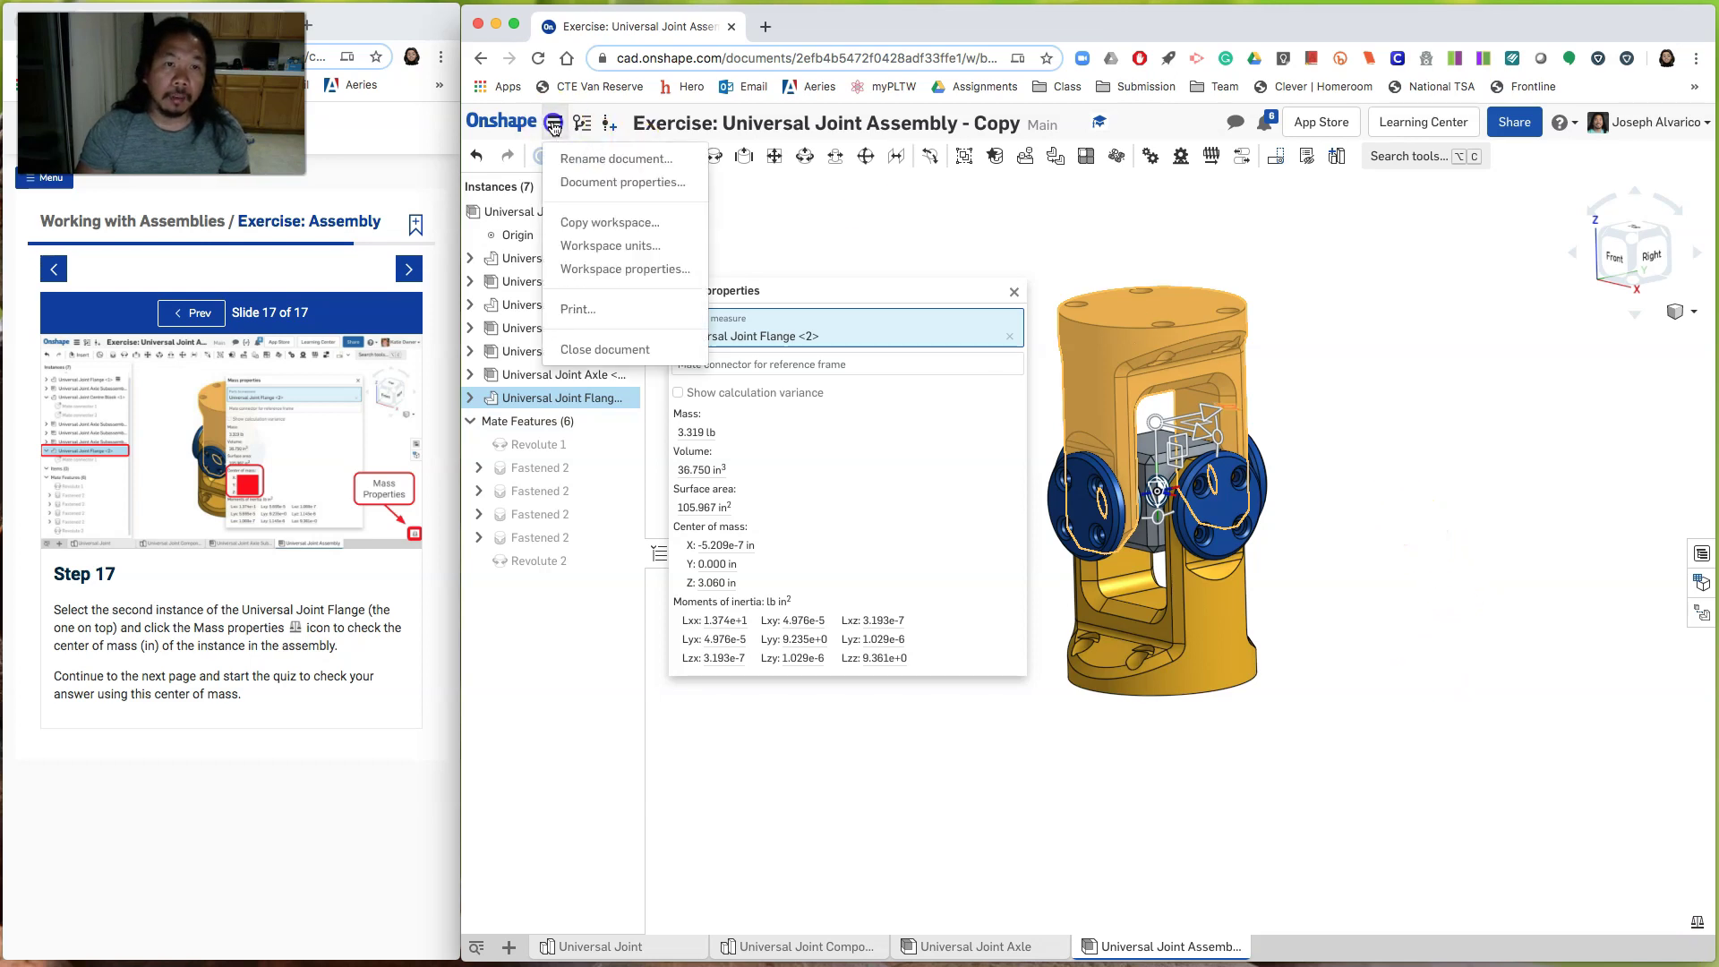
click(638, 356)
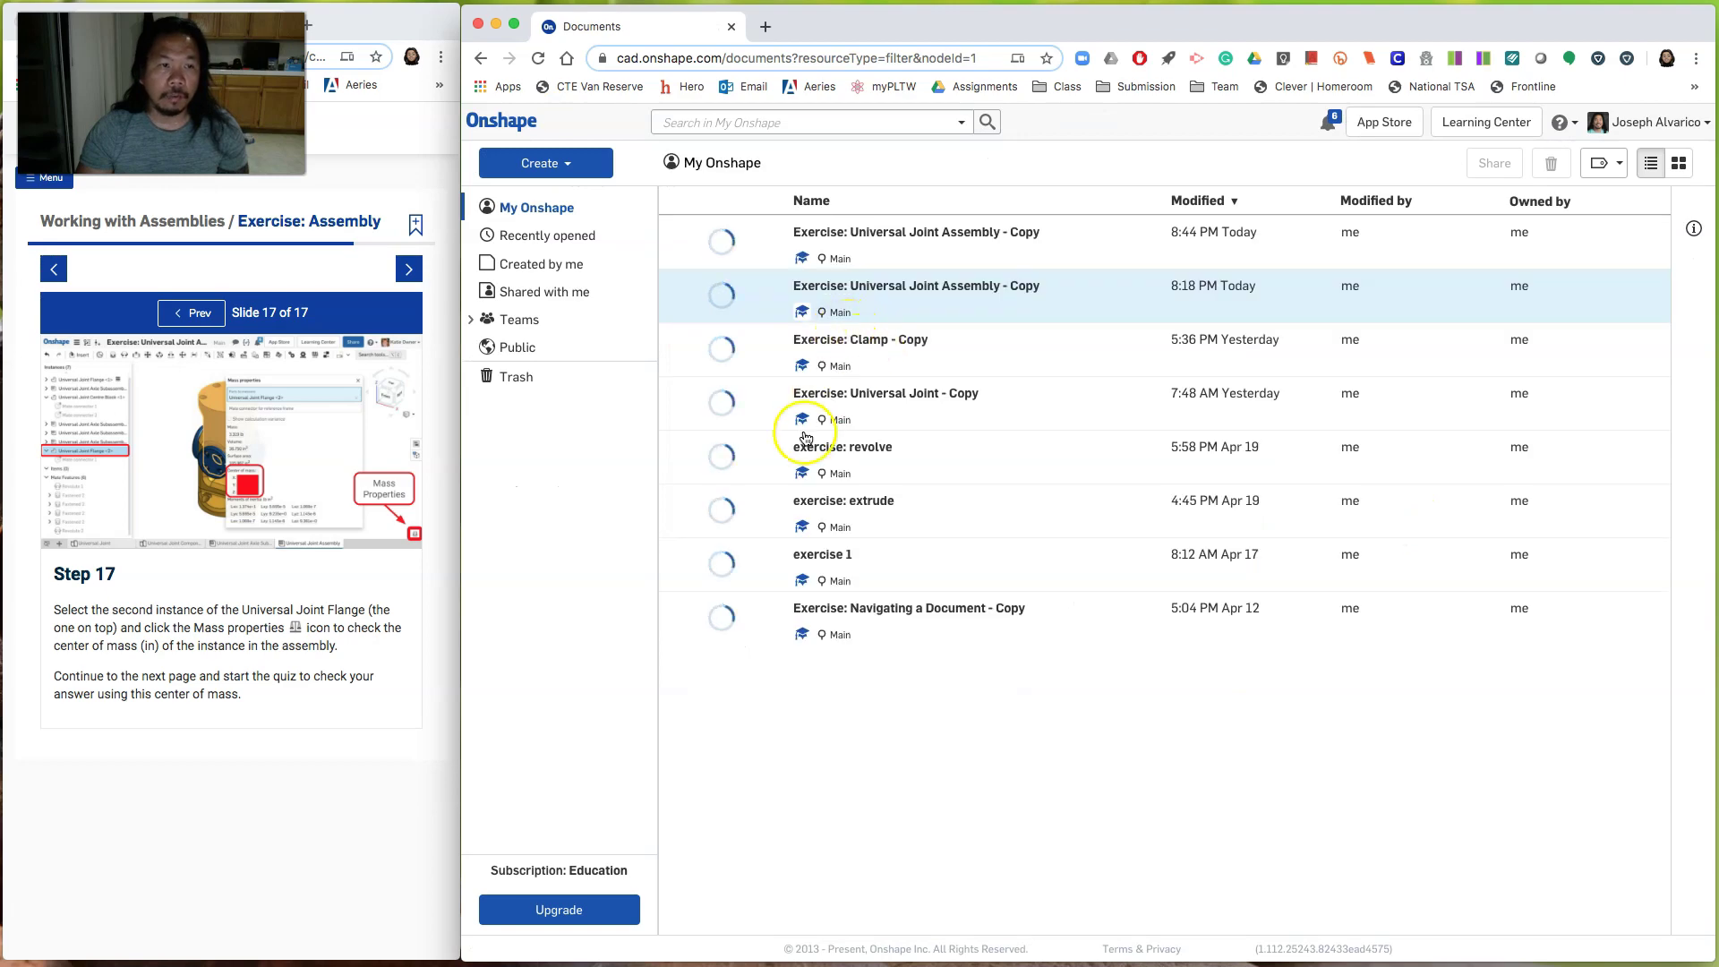